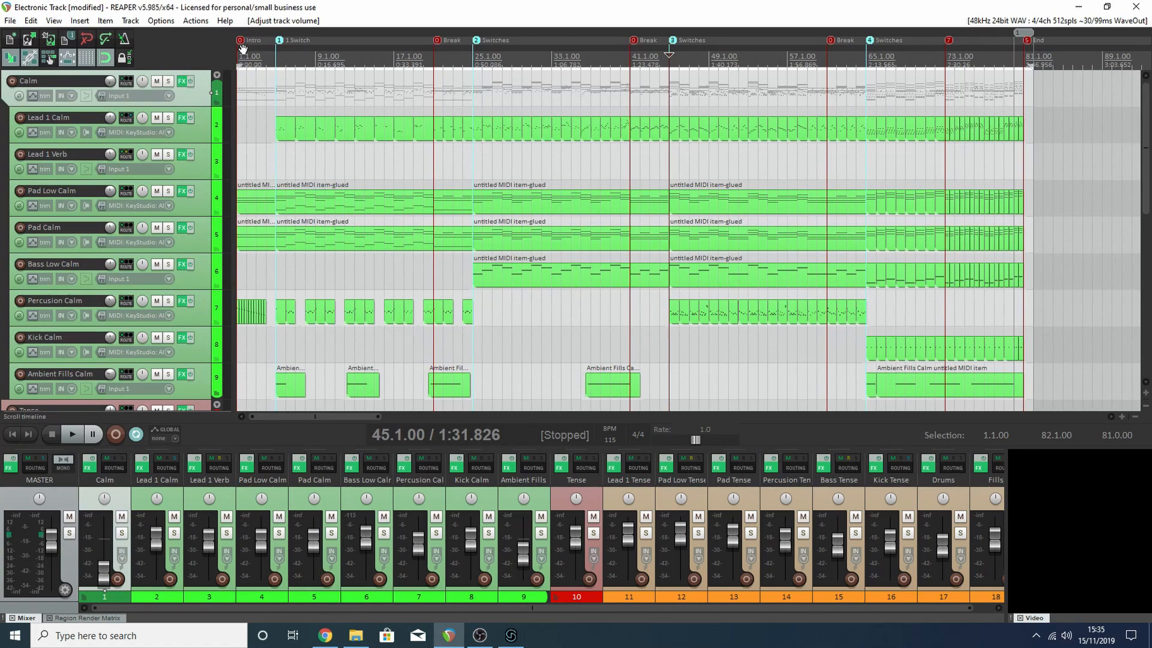
# Step: Clear the time selection and place the edit cursor at bar 10, inside the section following the 1 Switch marker
pyautogui.click(256, 57)
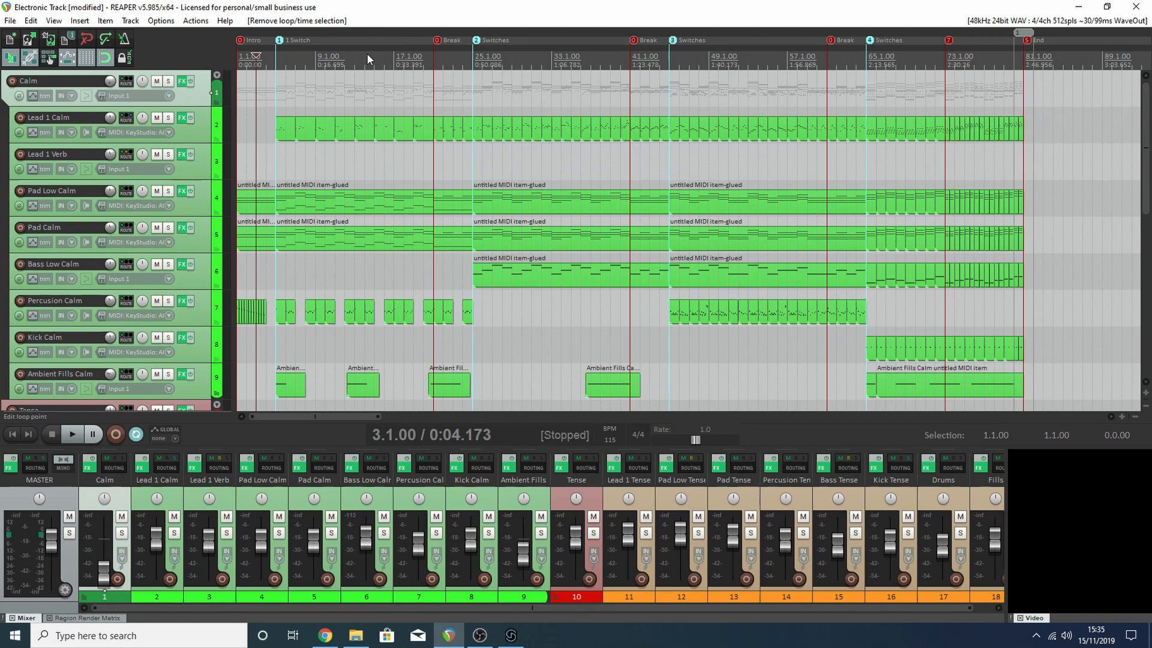
pyautogui.scroll(4, 367, 59)
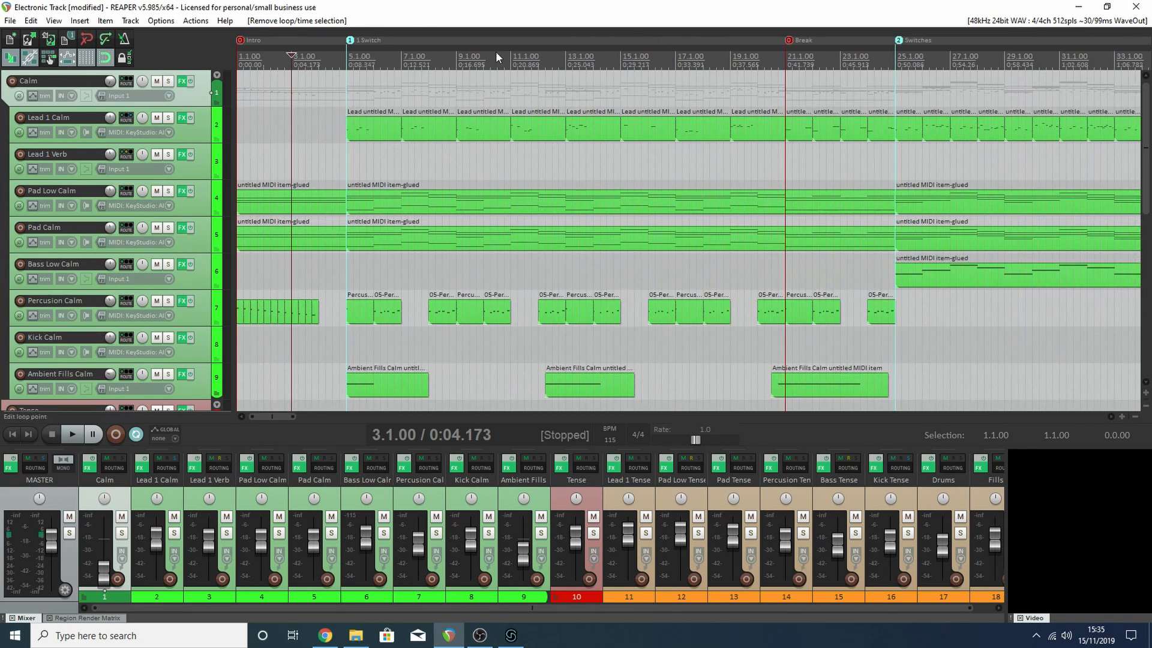
pyautogui.click(476, 57)
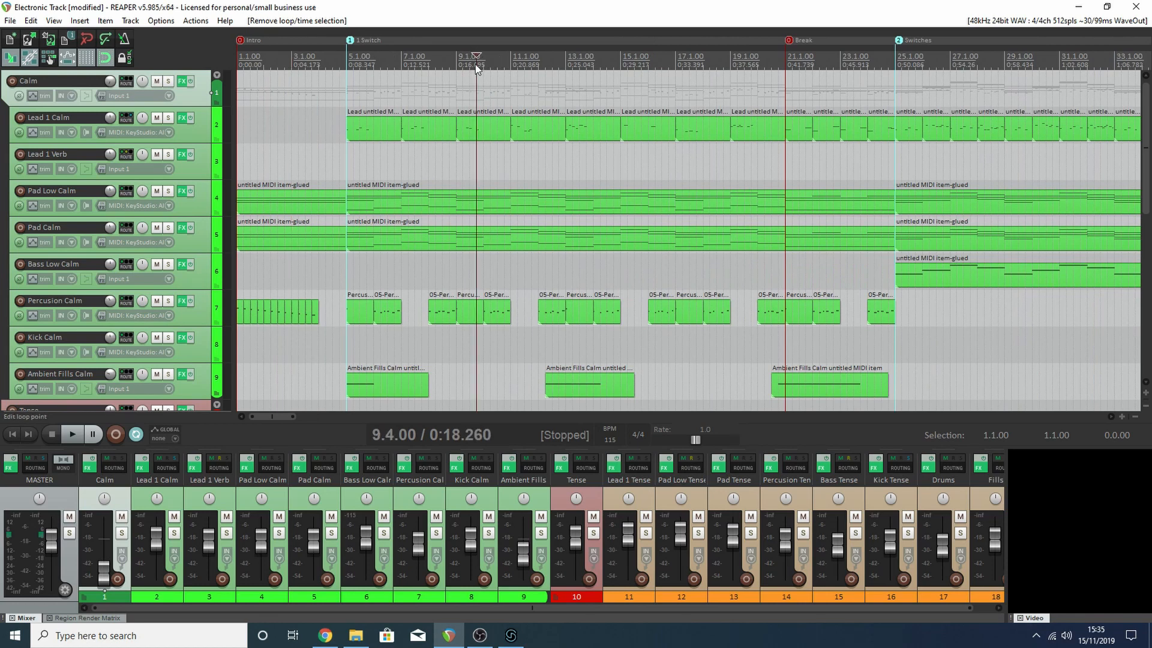
pyautogui.click(494, 61)
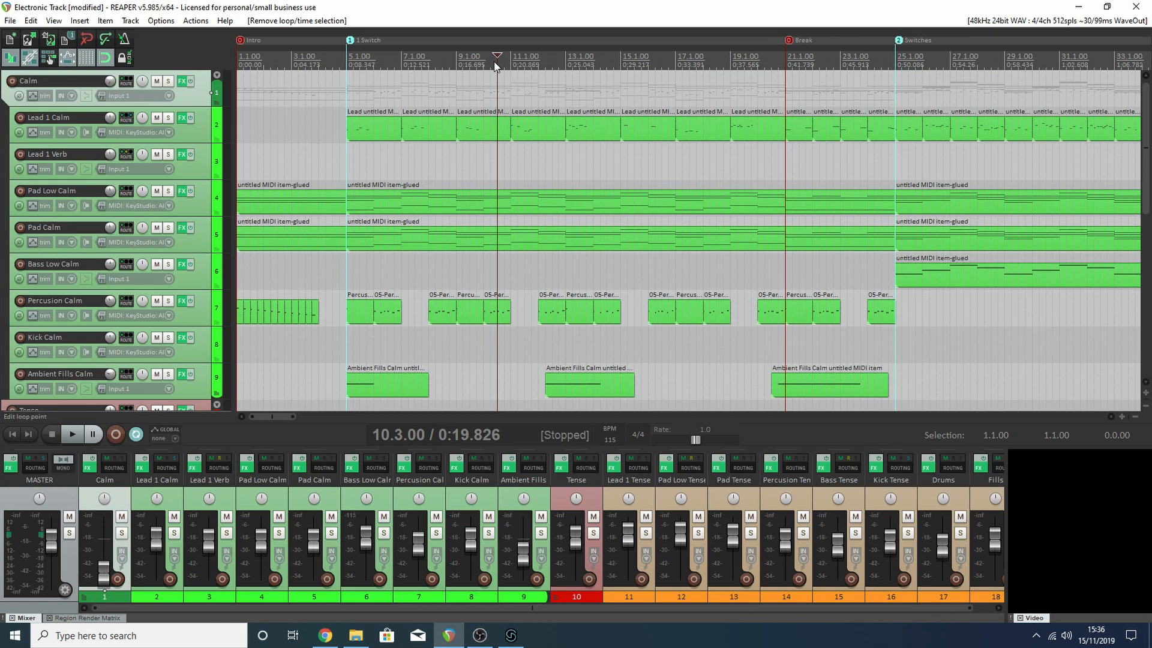
pyautogui.scroll(-1, 495, 66)
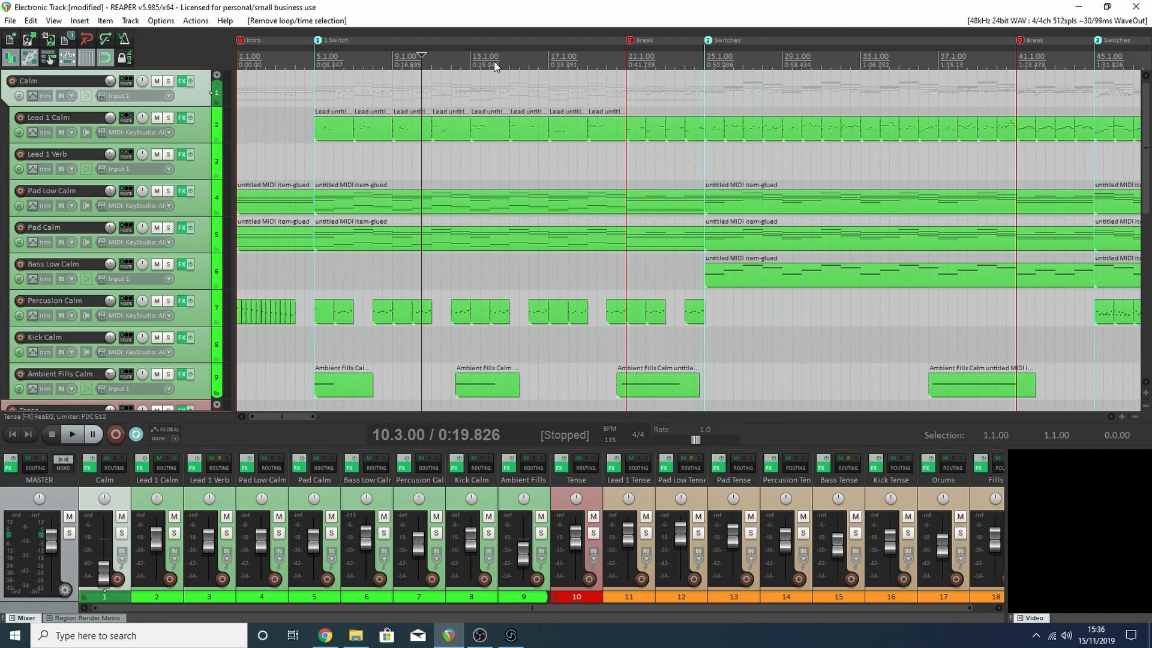
pyautogui.scroll(2, 495, 66)
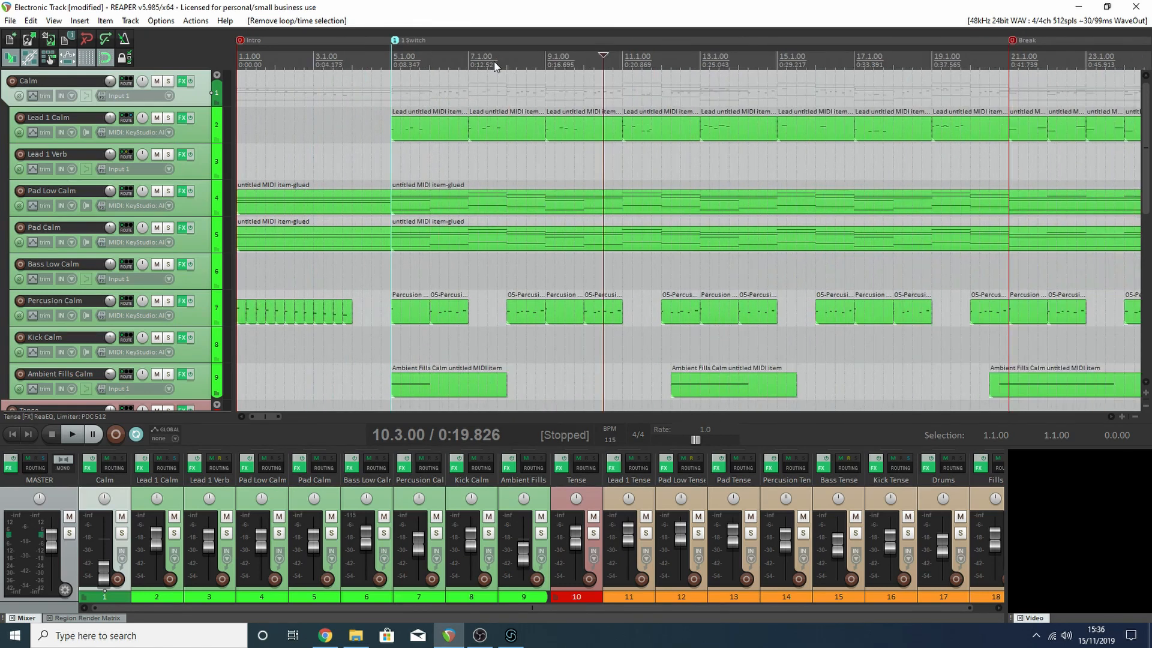
pyautogui.click(547, 68)
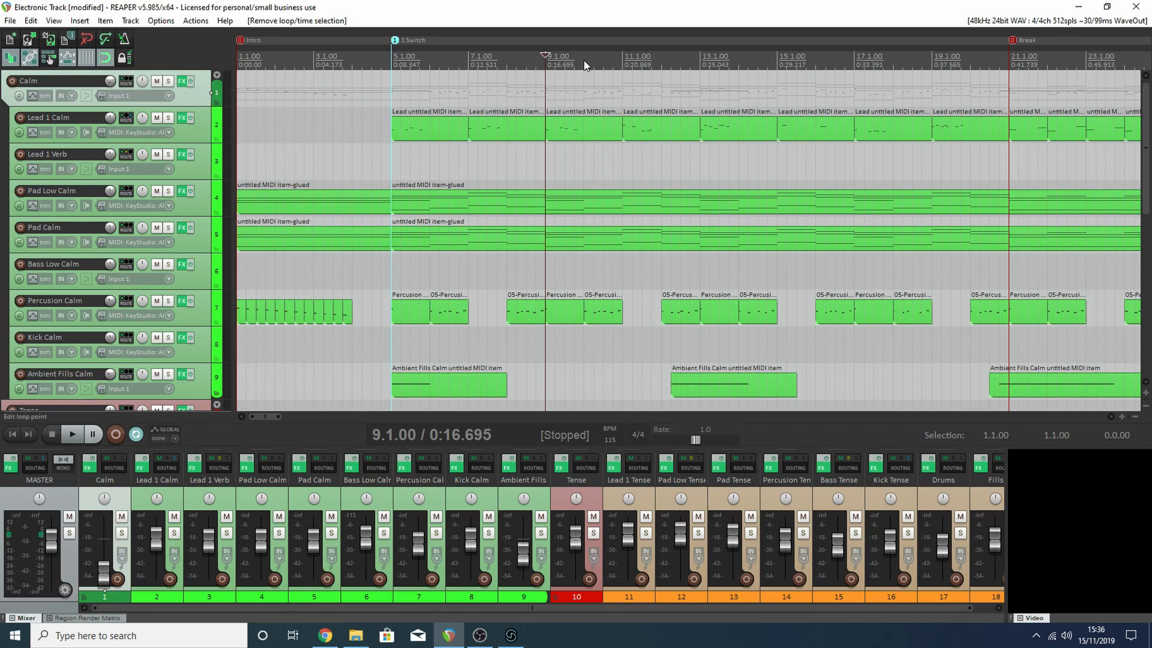
pyautogui.click(584, 60)
# Step: Place the edit cursor at the 2 Switches marker at bar 25
pyautogui.scroll(-6, 585, 60)
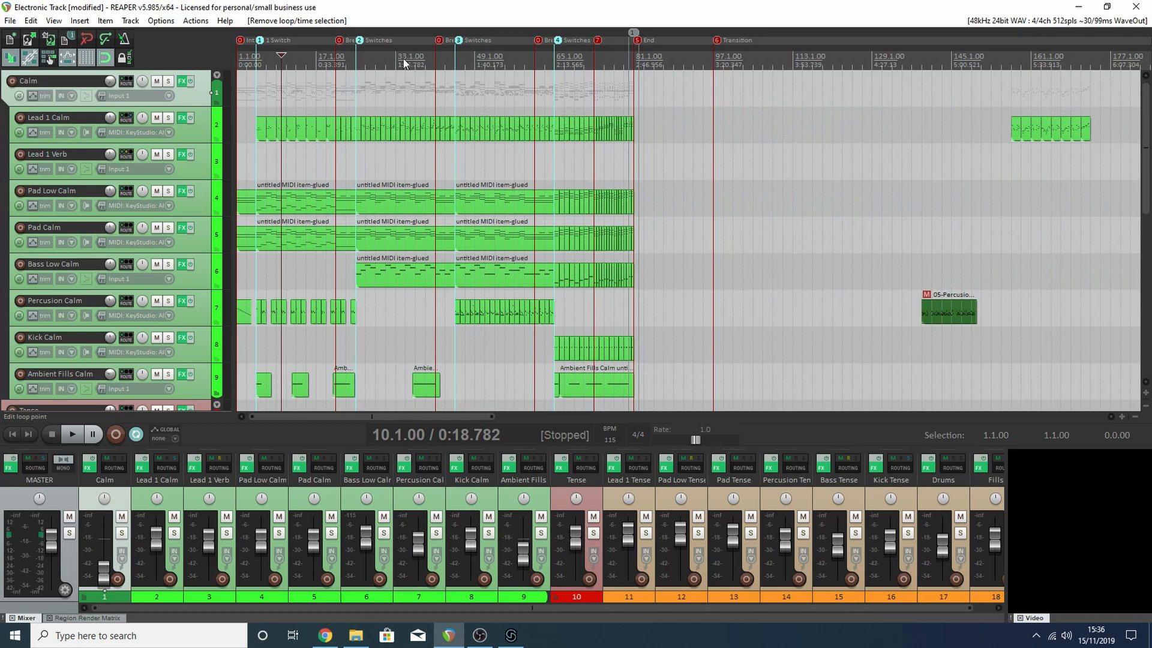
pyautogui.click(381, 59)
pyautogui.scroll(2, 382, 59)
pyautogui.scroll(5, 380, 57)
pyautogui.click(361, 60)
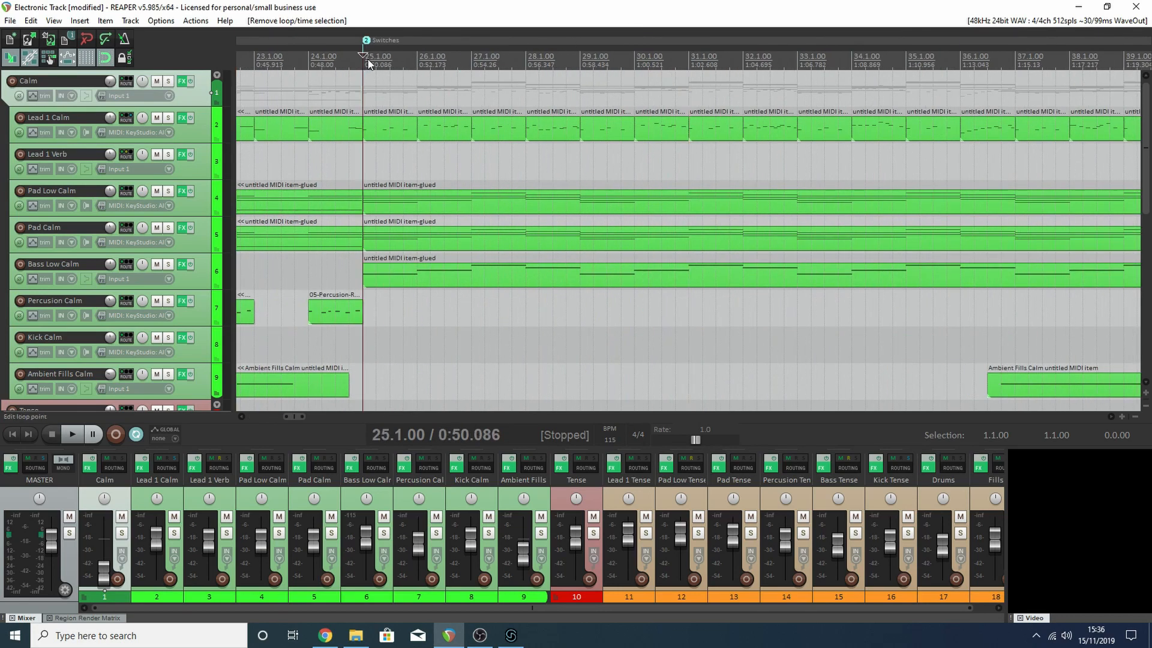
pyautogui.scroll(-5, 535, 75)
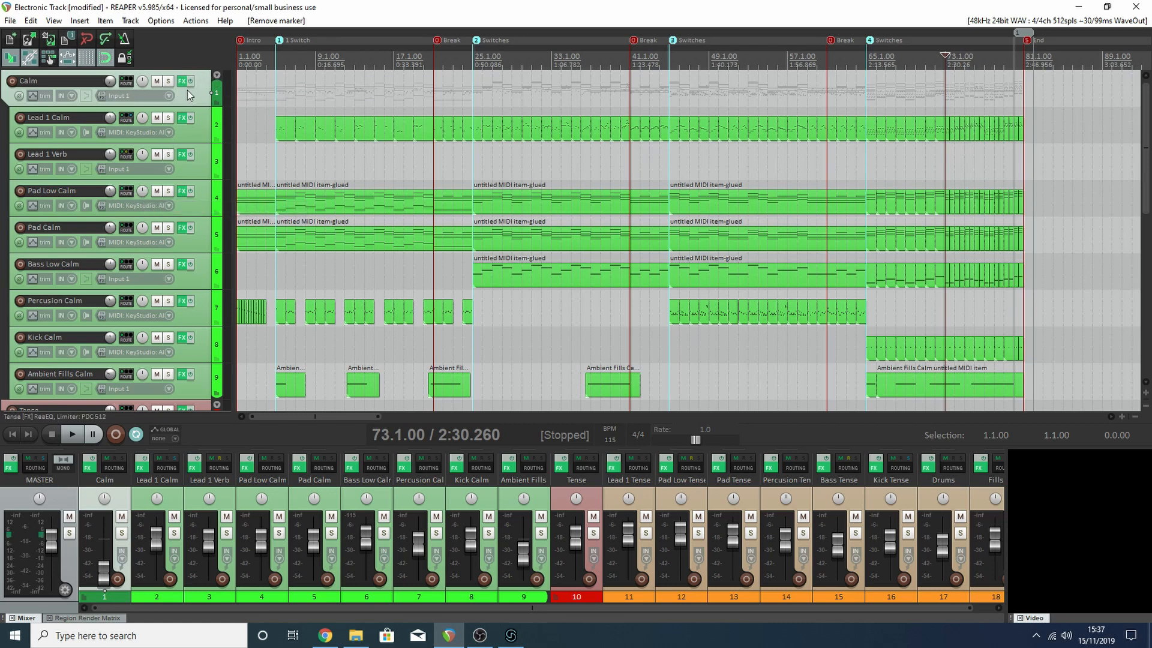
# Step: Compact the child tracks of the Calm and Tense folders and place the edit cursor at bar 30
pyautogui.click(217, 76)
pyautogui.click(215, 234)
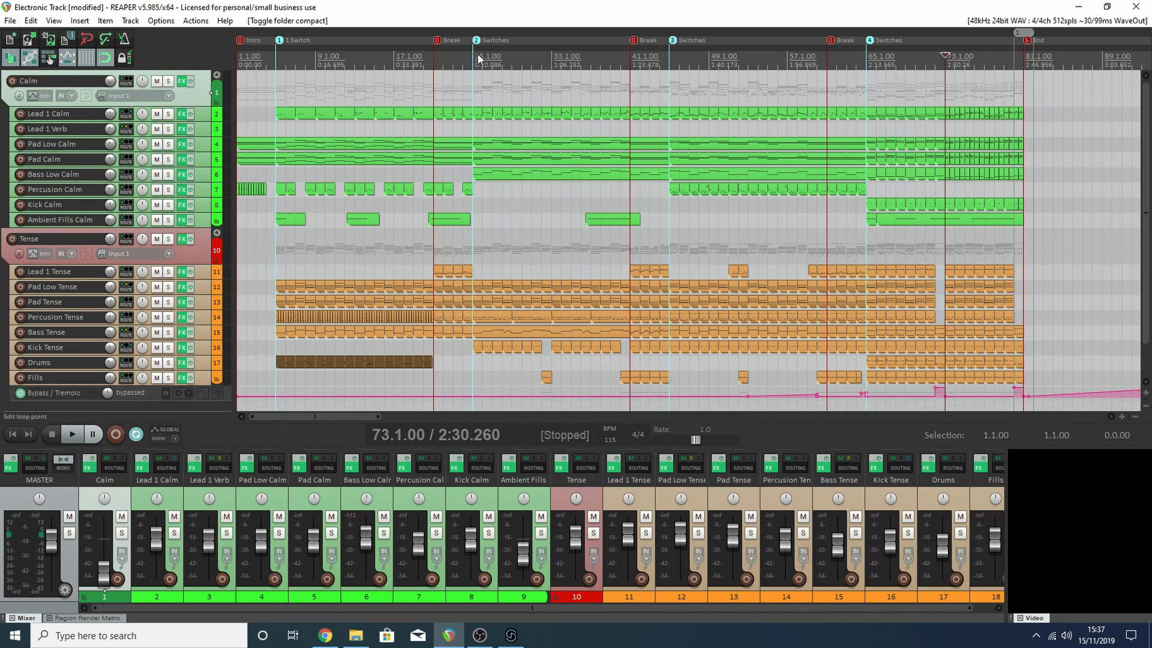
pyautogui.click(522, 57)
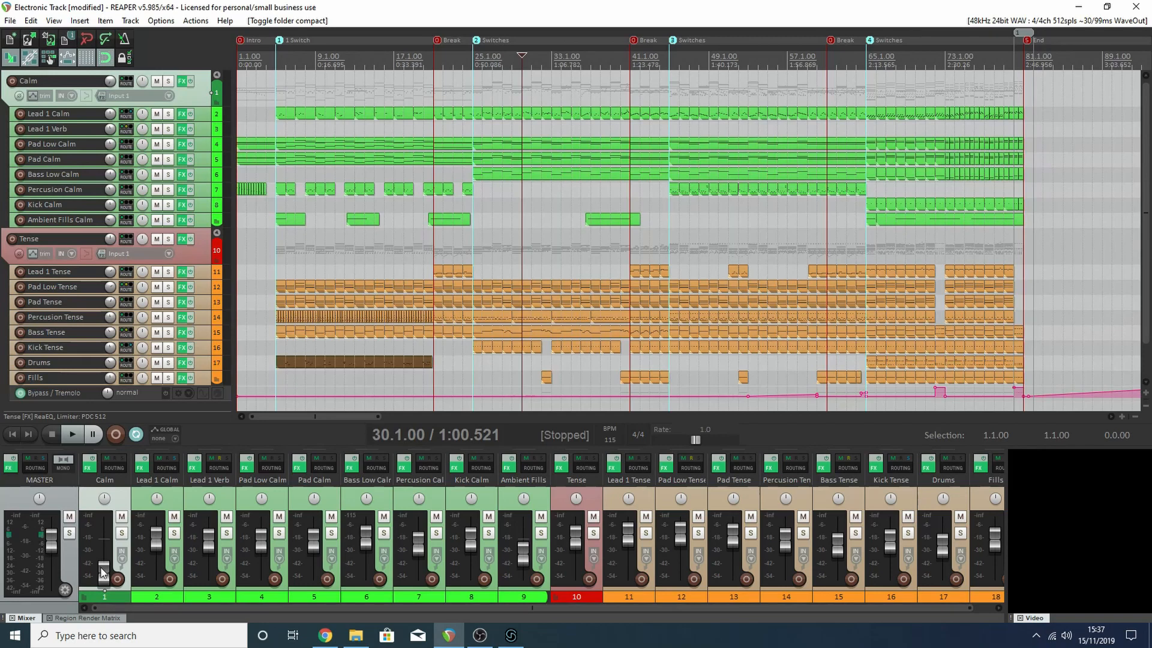
# Step: Raise the Calm folder's volume to 0 dB and pull the Tense folder's volume all the way down
pyautogui.moveTo(103, 573); pyautogui.dragTo(104, 534)
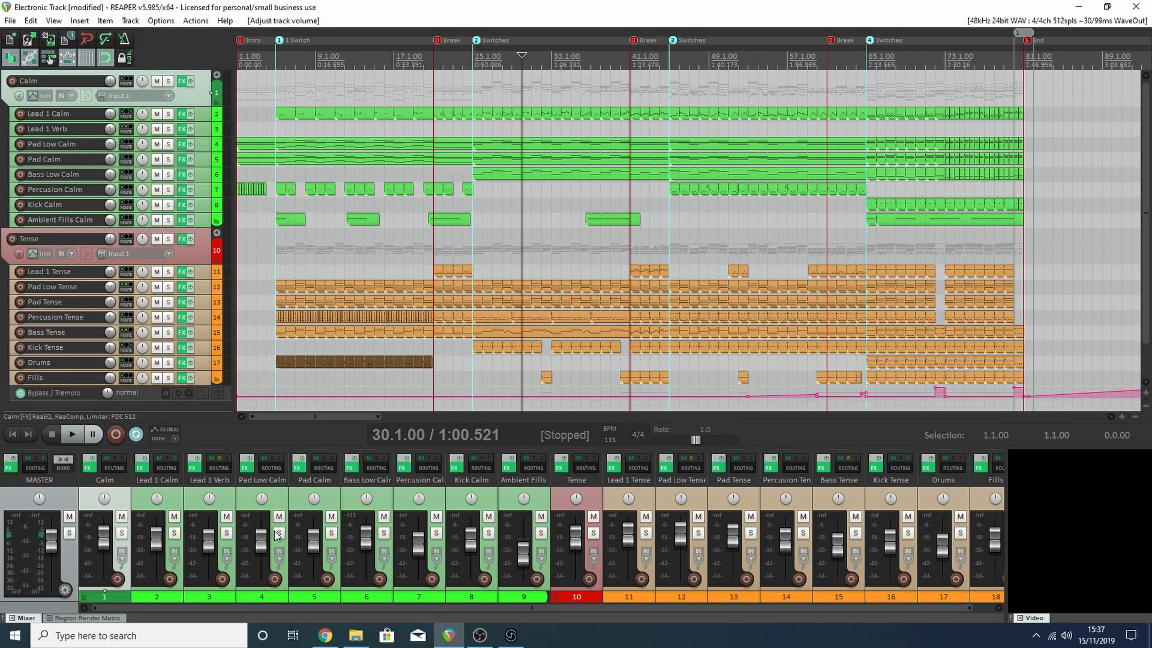
pyautogui.moveTo(575, 532); pyautogui.dragTo(576, 571)
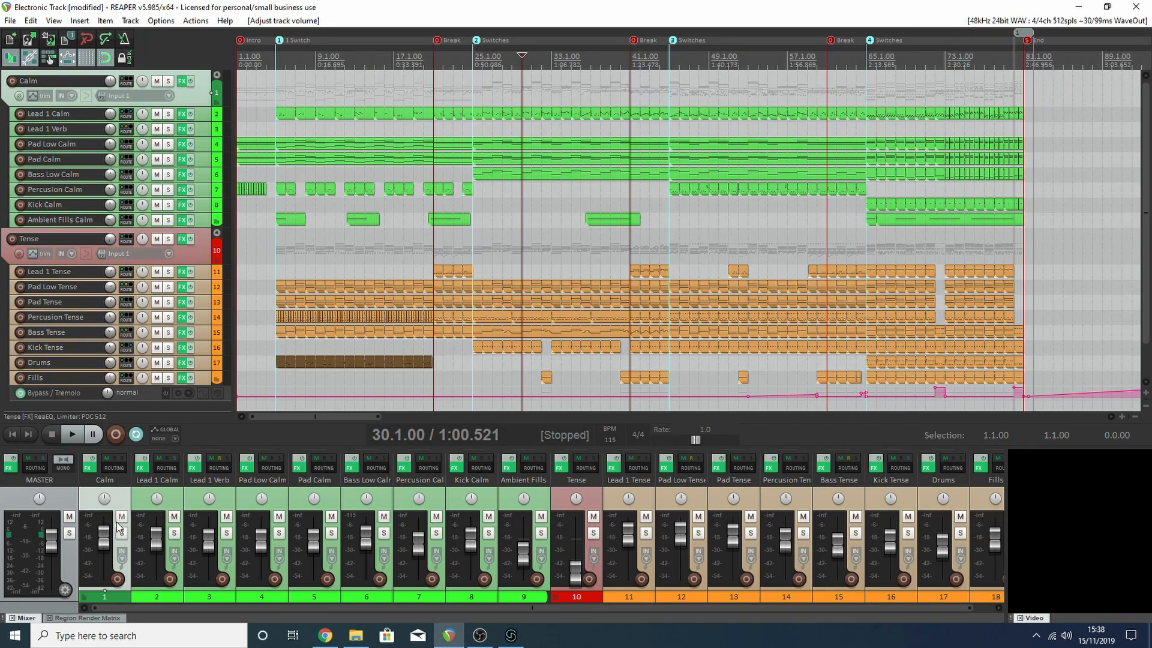
# Step: Lower the Calm folder's volume to -inf dB and bring the Tense folder's volume back up
pyautogui.moveTo(108, 513)
pyautogui.moveTo(102, 533)
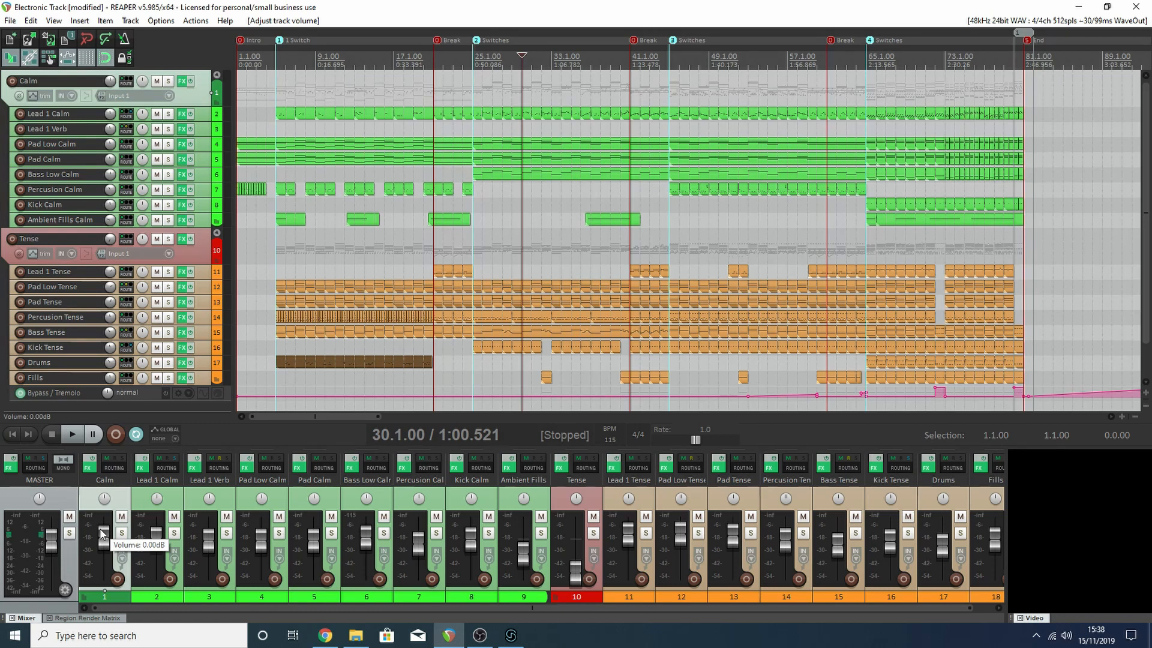
pyautogui.moveTo(102, 533); pyautogui.dragTo(104, 574)
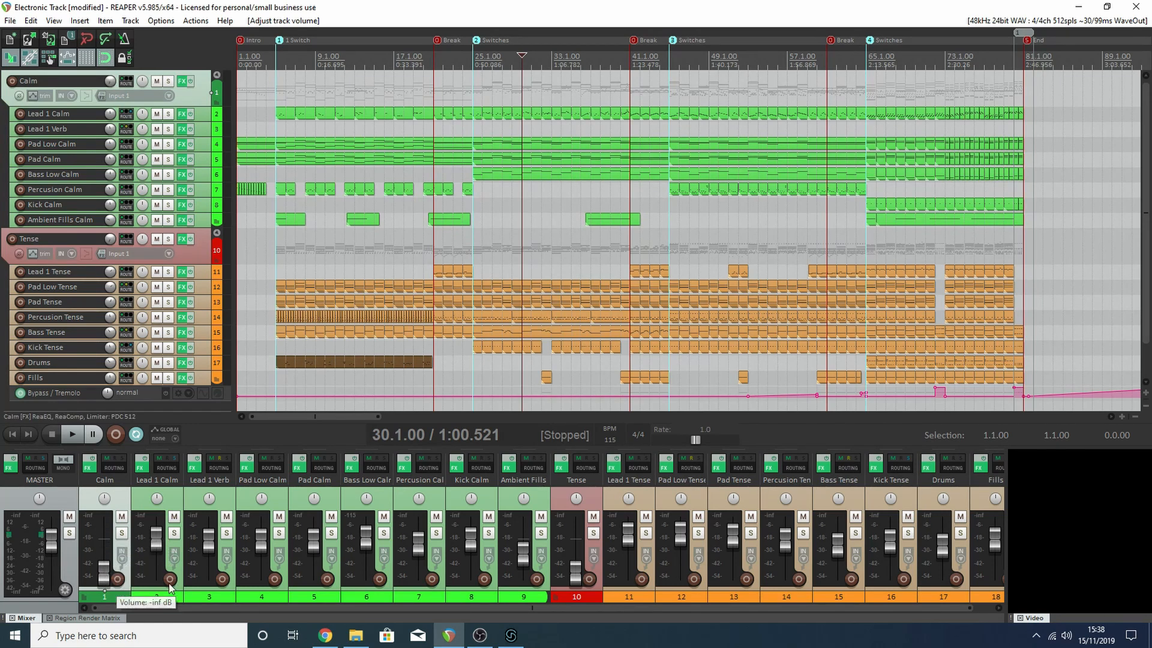
pyautogui.moveTo(574, 571); pyautogui.dragTo(574, 534)
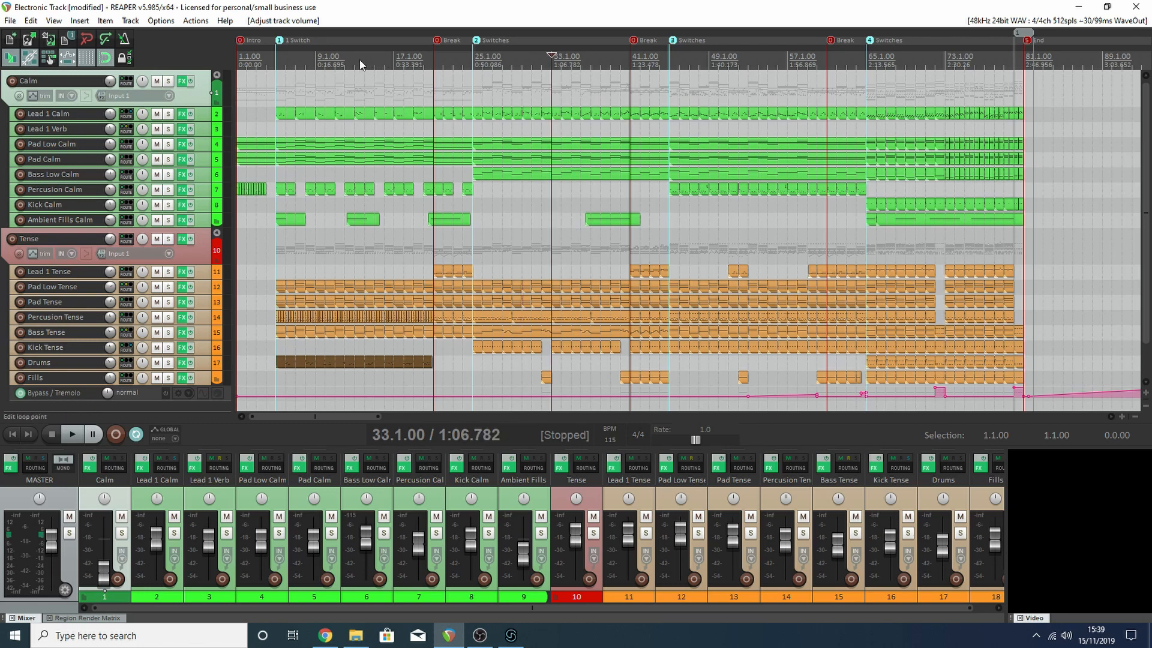
# Step: Select the time range from bar 5 to bar 25, with the edit cursor at bar 13
pyautogui.click(360, 61)
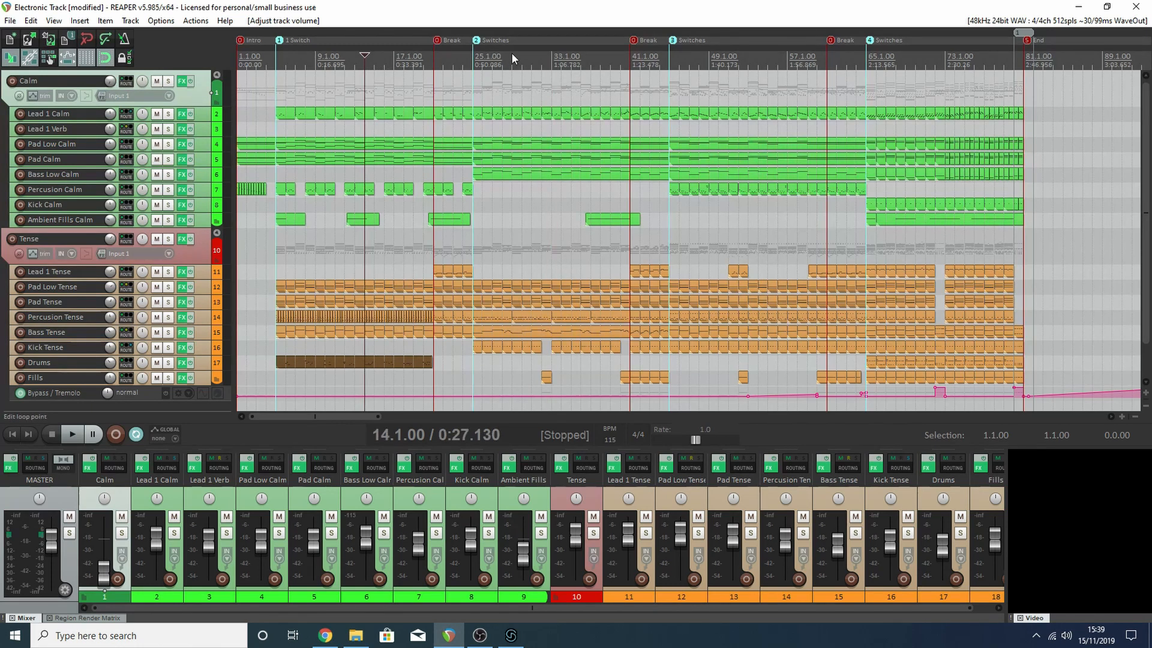
pyautogui.click(518, 57)
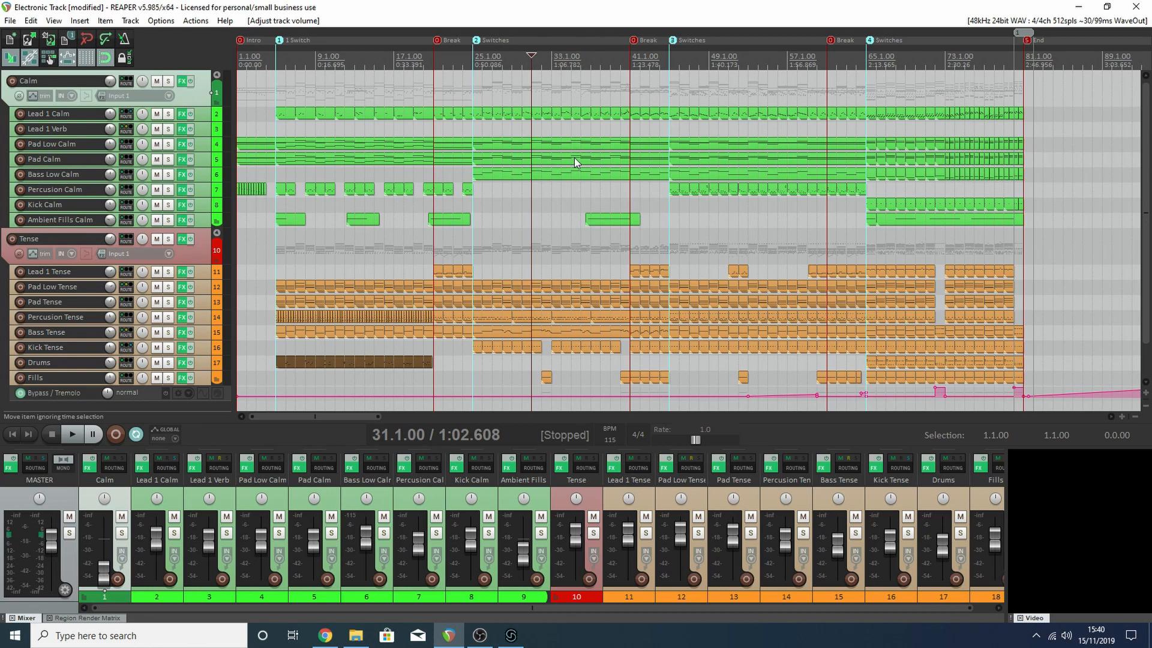
pyautogui.click(291, 55)
pyautogui.moveTo(279, 64); pyautogui.dragTo(473, 85)
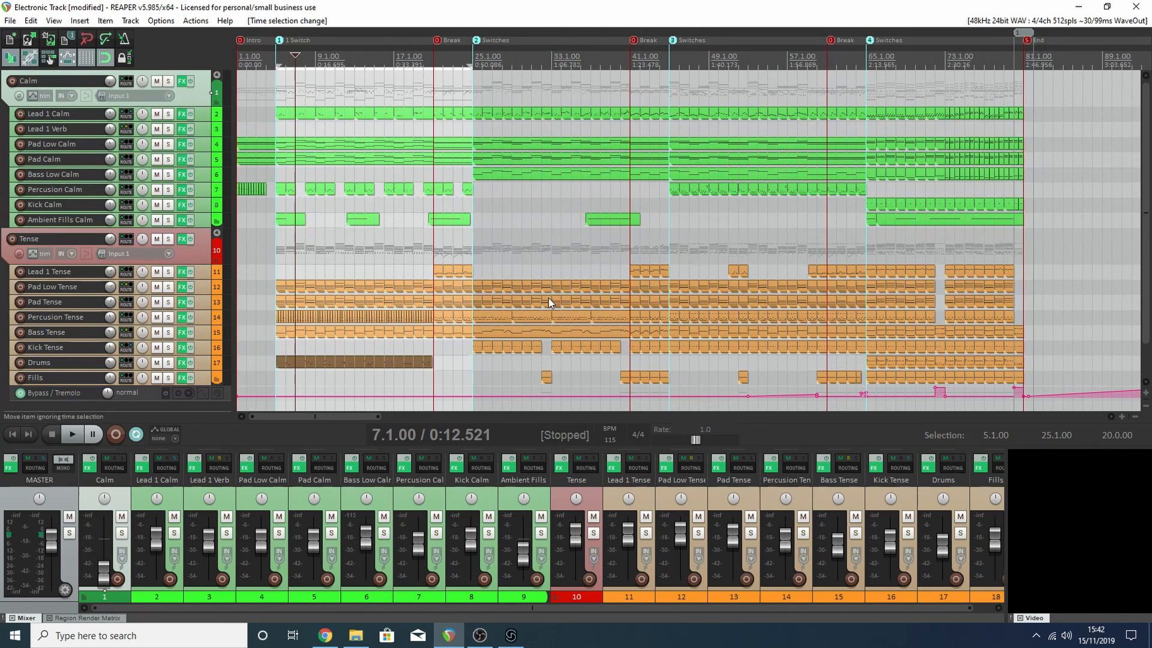
pyautogui.click(355, 65)
pyautogui.moveTo(278, 62); pyautogui.dragTo(477, 77)
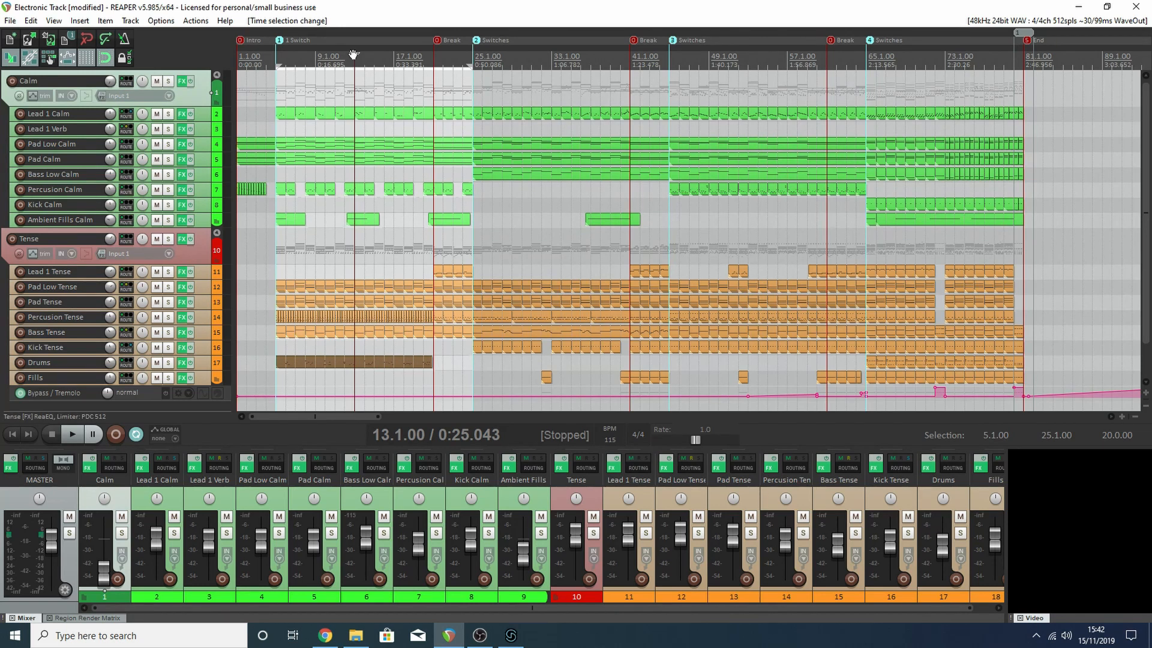
# Step: Select the Lead 1 Calm track and examine its notes and those of Pad Low Calm in taller lanes from bar 5
pyautogui.click(202, 160)
pyautogui.click(203, 177)
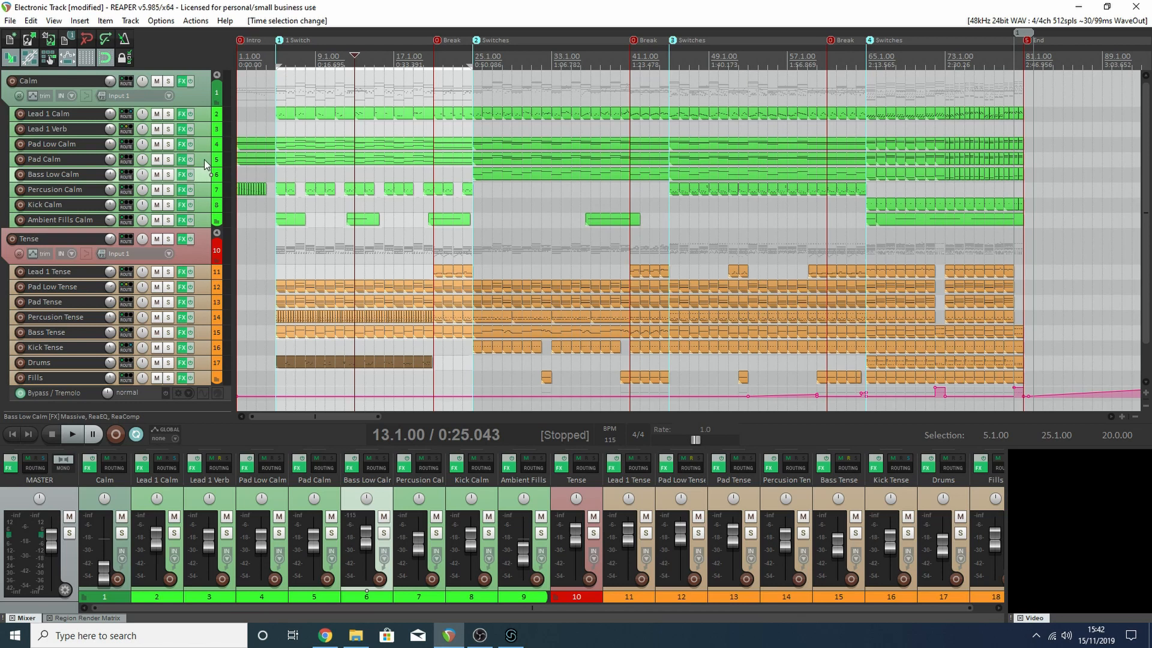
pyautogui.click(197, 114)
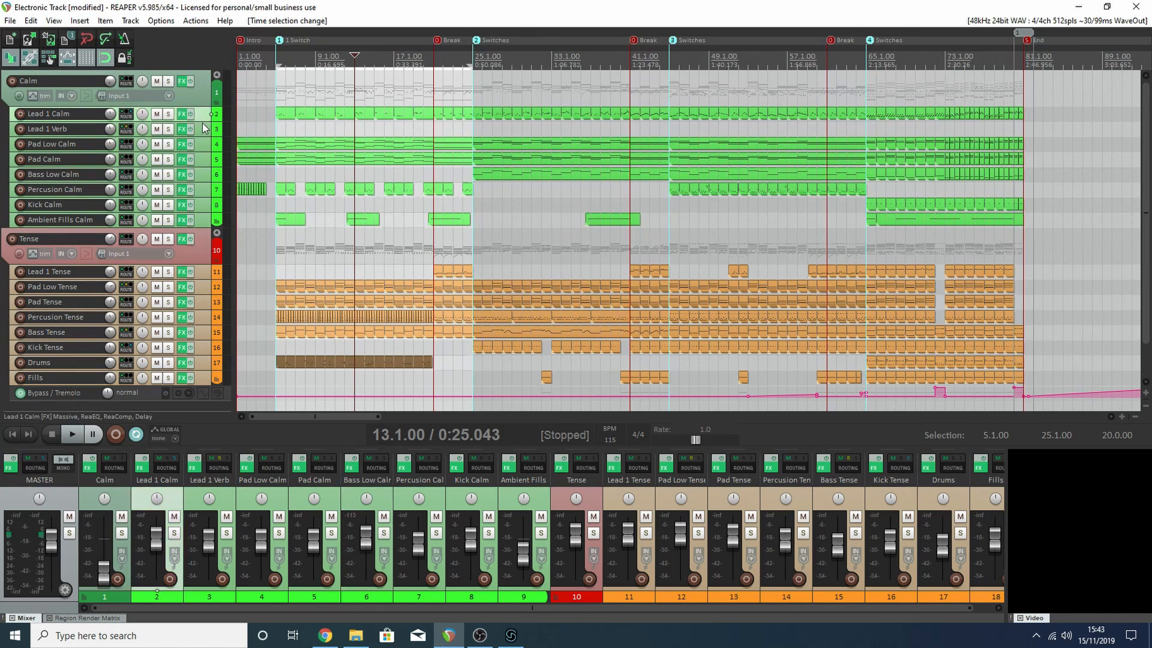
pyautogui.moveTo(201, 169)
pyautogui.mouseDown()
pyautogui.moveTo(201, 201)
pyautogui.moveTo(204, 174)
pyautogui.mouseUp()
pyautogui.scroll(3, 419, 151)
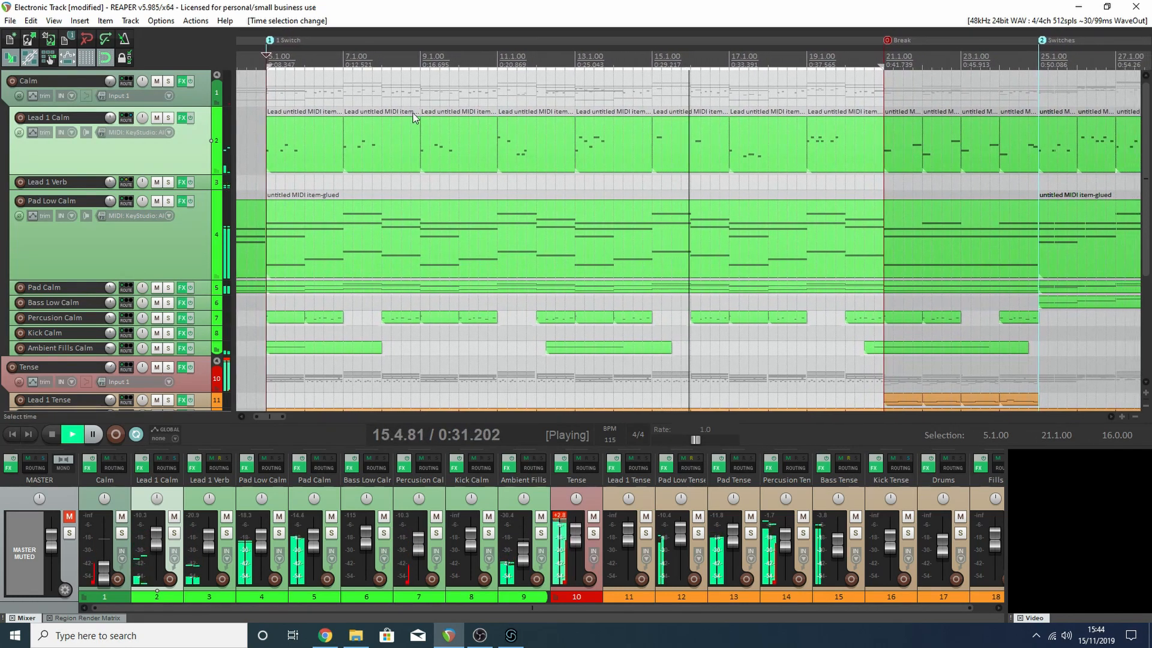
# Step: Compact the track heights and select the time range from bar 1 to bar 81 across the whole arrangement
pyautogui.scroll(-2, 564, 157)
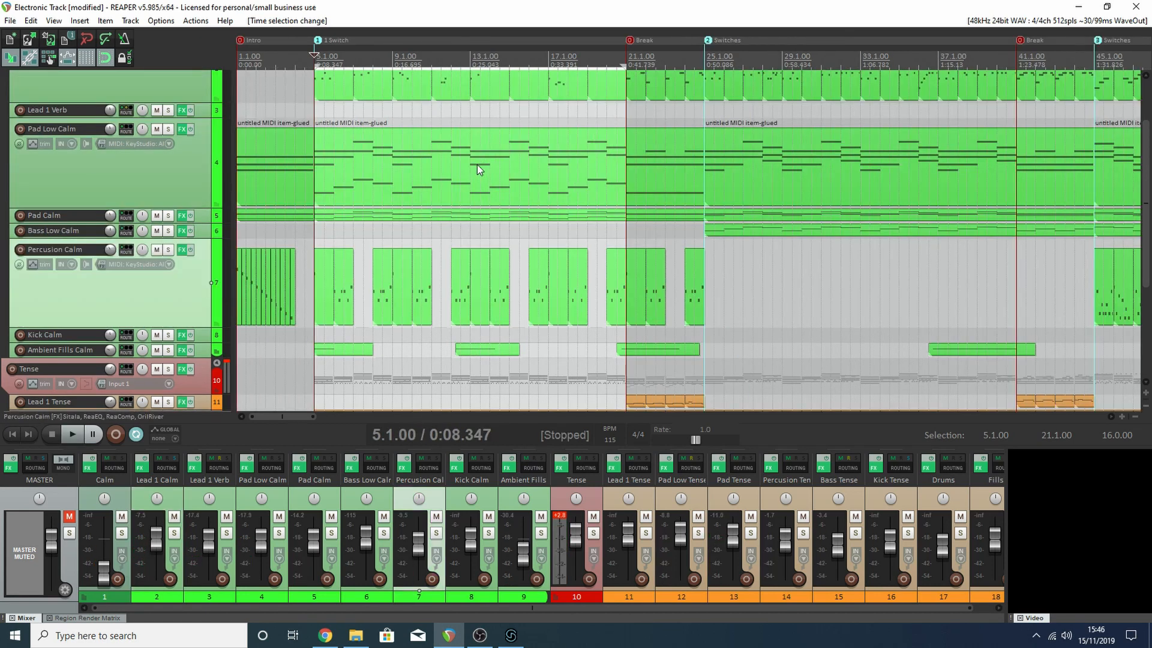
pyautogui.scroll(-4, 480, 165)
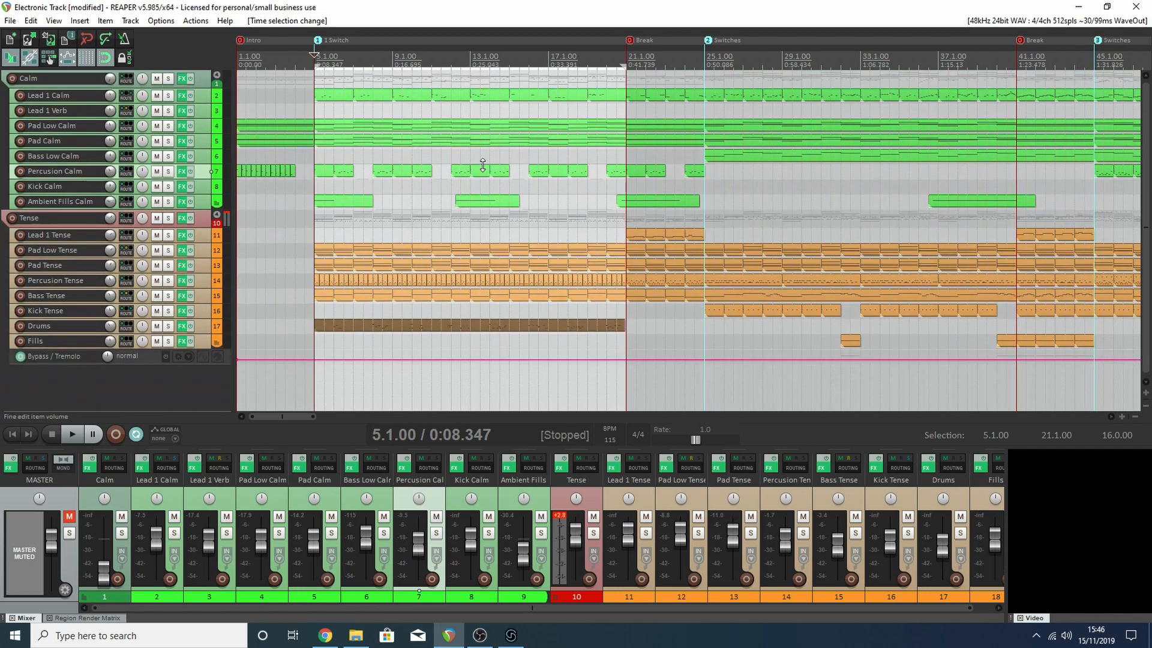
pyautogui.scroll(-3, 480, 165)
pyautogui.moveTo(789, 72); pyautogui.dragTo(243, 99)
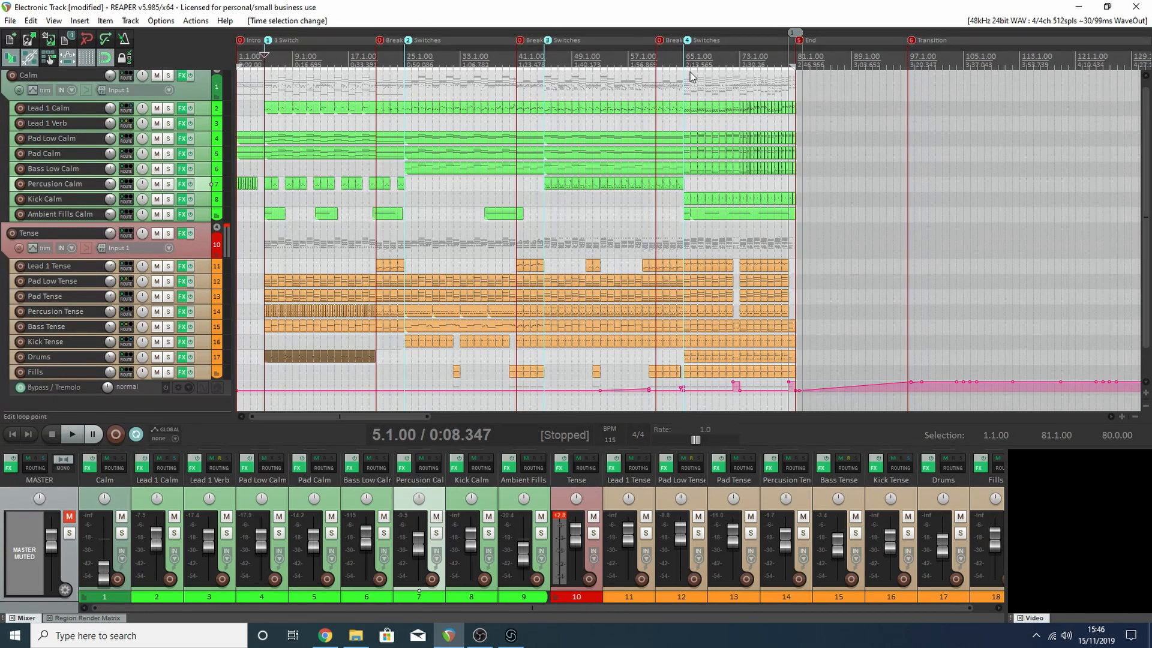
# Step: Place the edit cursor at bar 9, within the section following the 1 Switch marker
pyautogui.scroll(1, 432, 85)
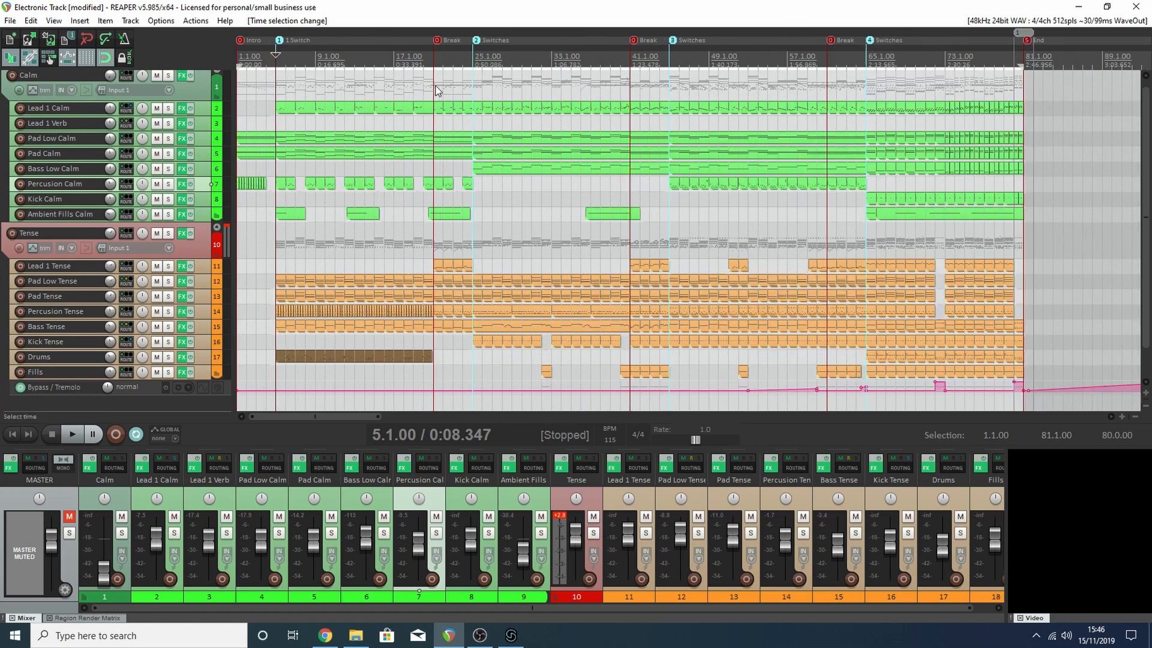
pyautogui.scroll(1, 488, 87)
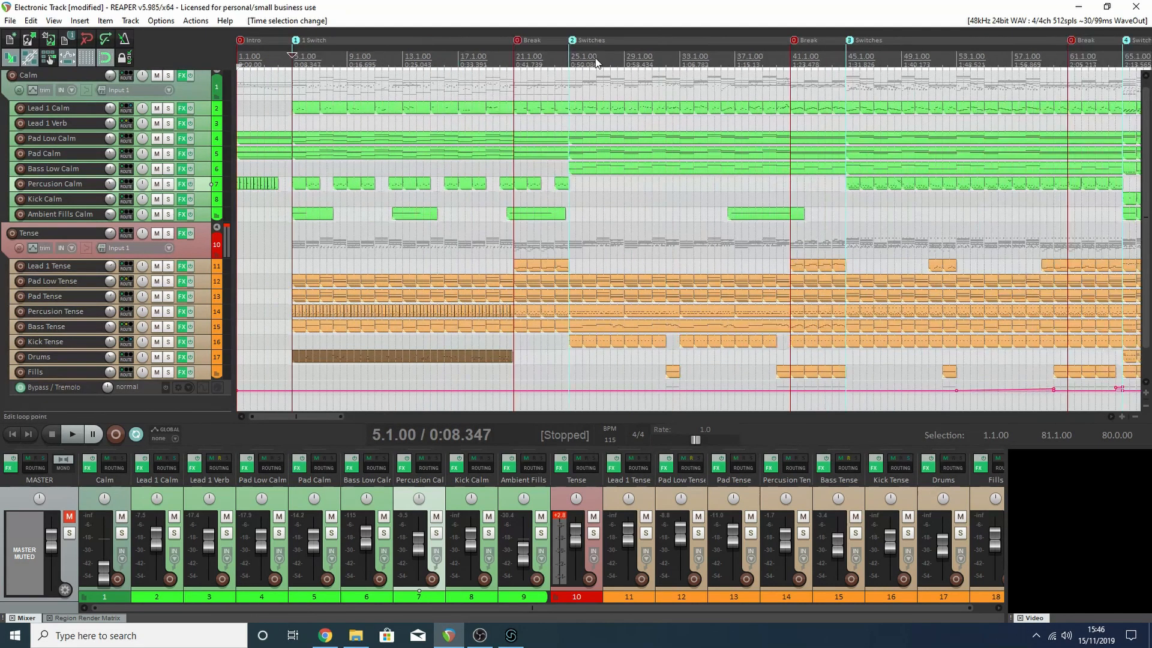
pyautogui.click(411, 61)
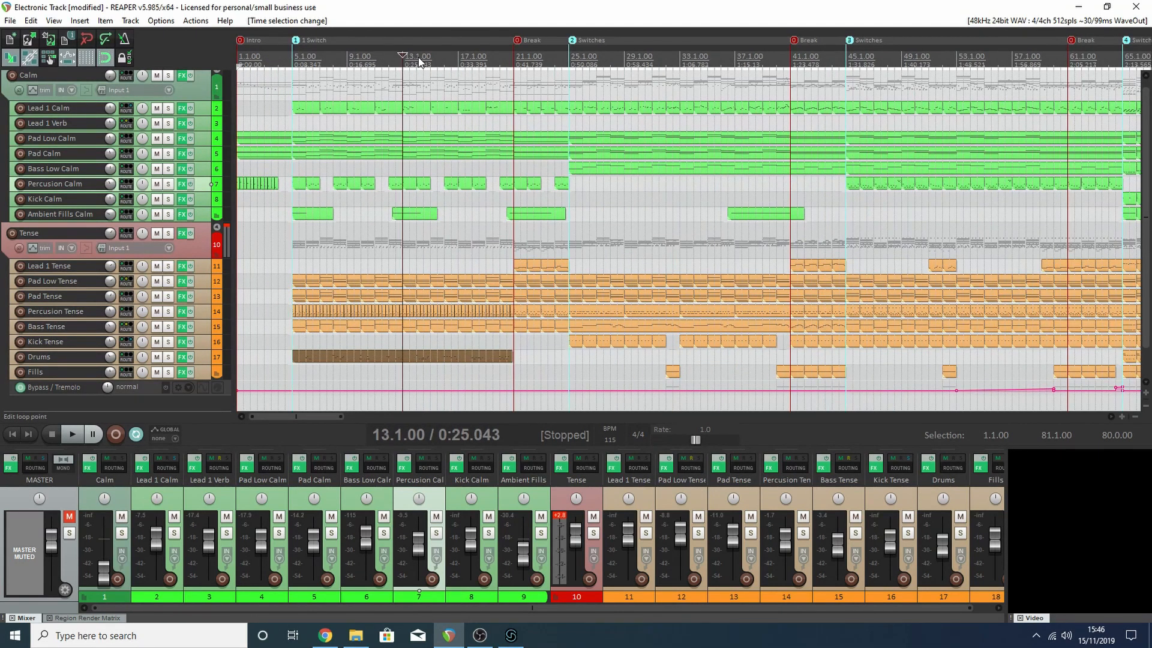
pyautogui.click(293, 62)
pyautogui.moveTo(305, 65); pyautogui.dragTo(358, 70)
pyautogui.scroll(3, 358, 69)
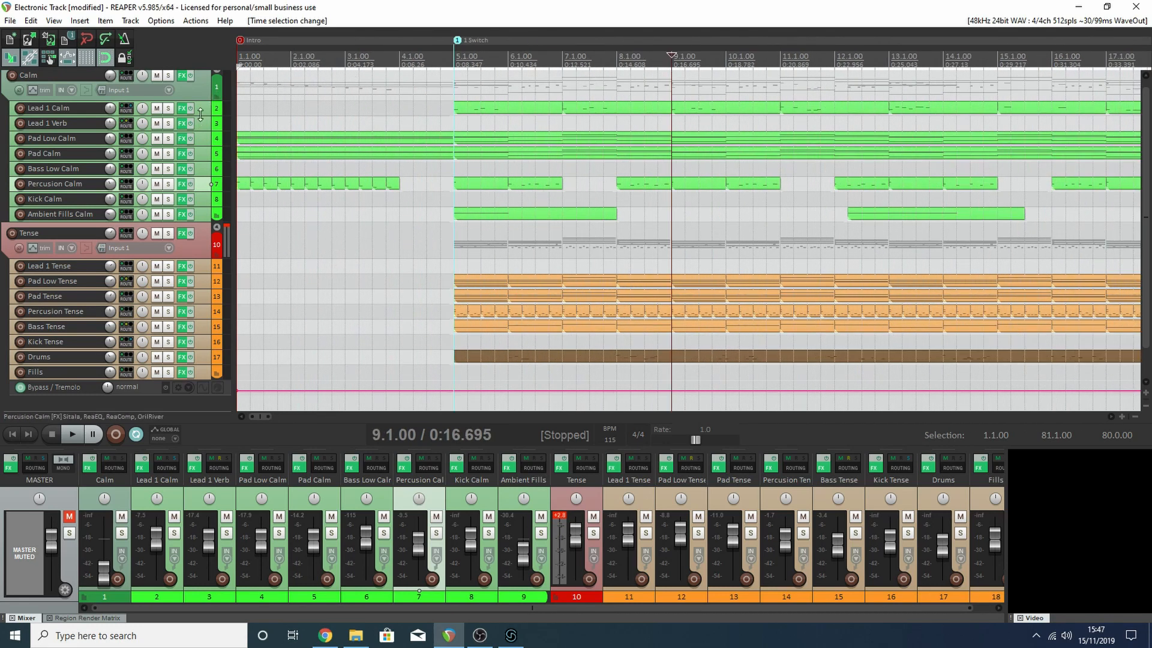
# Step: Increase the heights of the Lead 1 Calm and Pad Low Calm tracks, leaving Pad Low Calm the taller of the two
pyautogui.moveTo(201, 115); pyautogui.dragTo(200, 207)
pyautogui.scroll(-2, 667, 137)
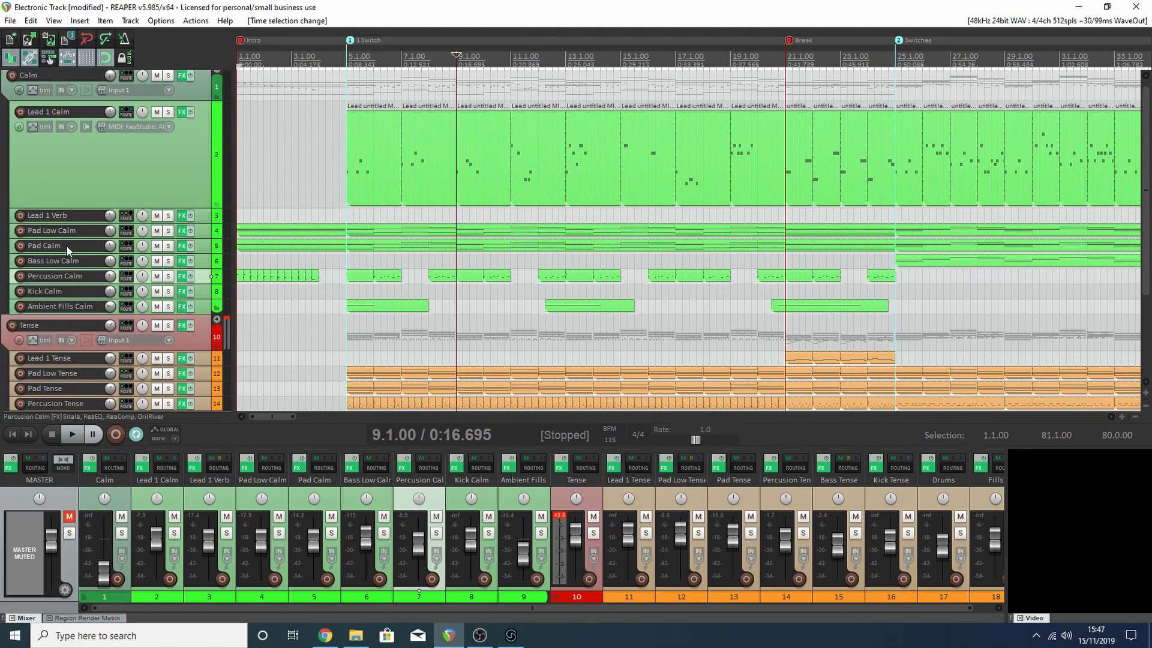
pyautogui.moveTo(199, 238); pyautogui.dragTo(202, 286)
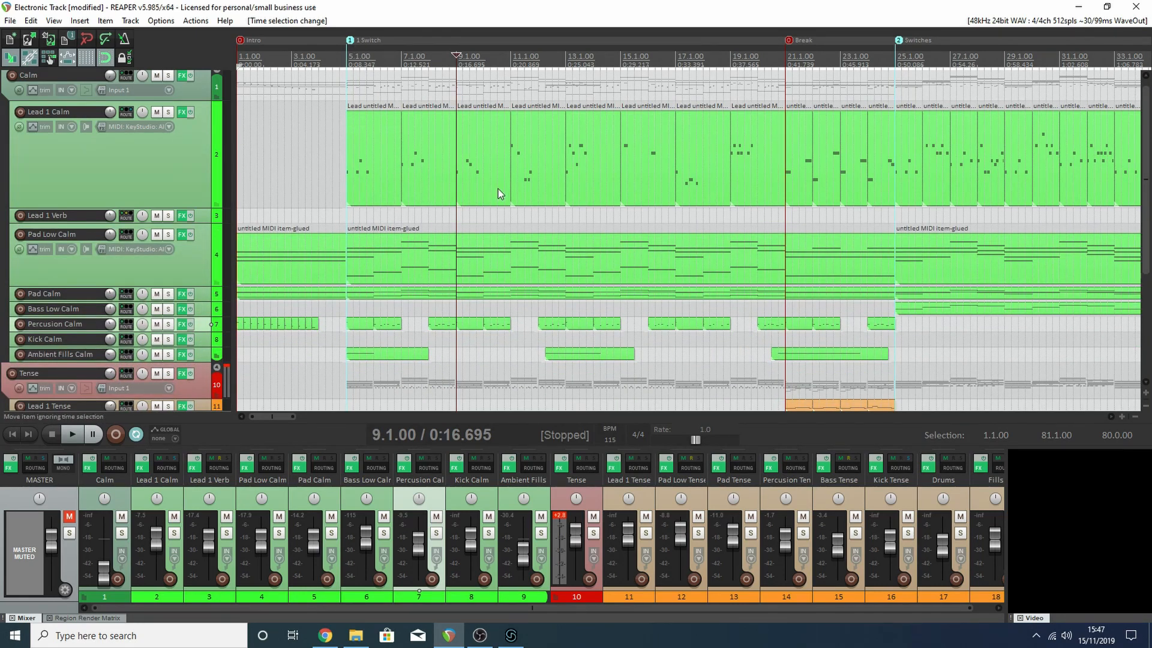
pyautogui.scroll(-5, 678, 150)
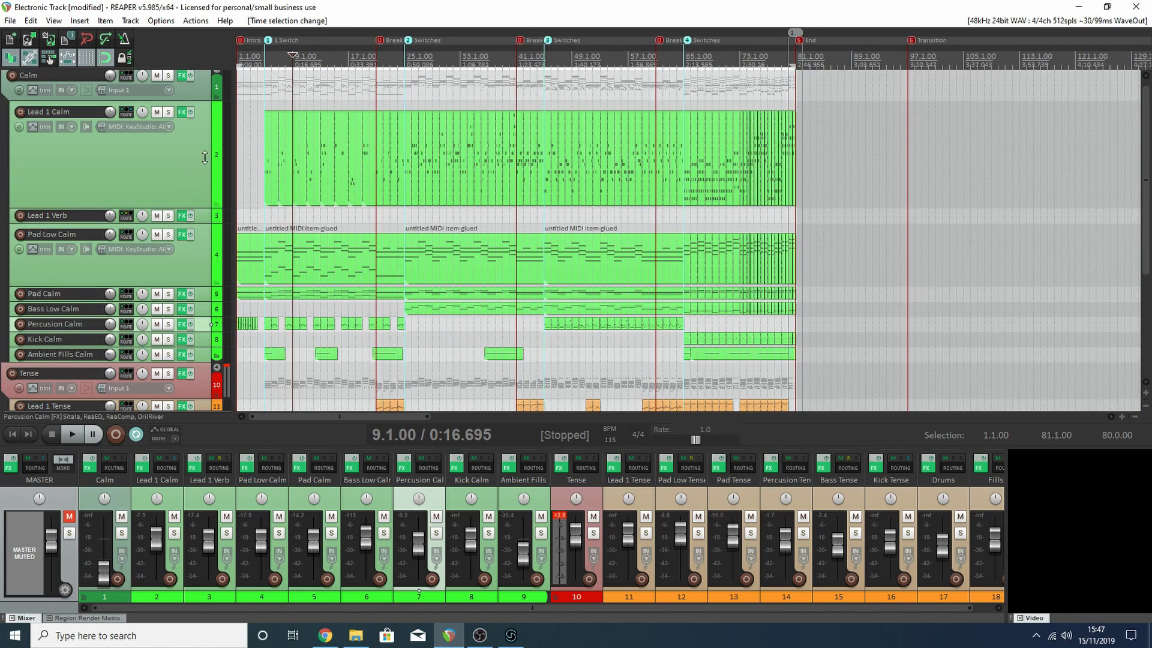
pyautogui.moveTo(205, 157); pyautogui.dragTo(192, 136)
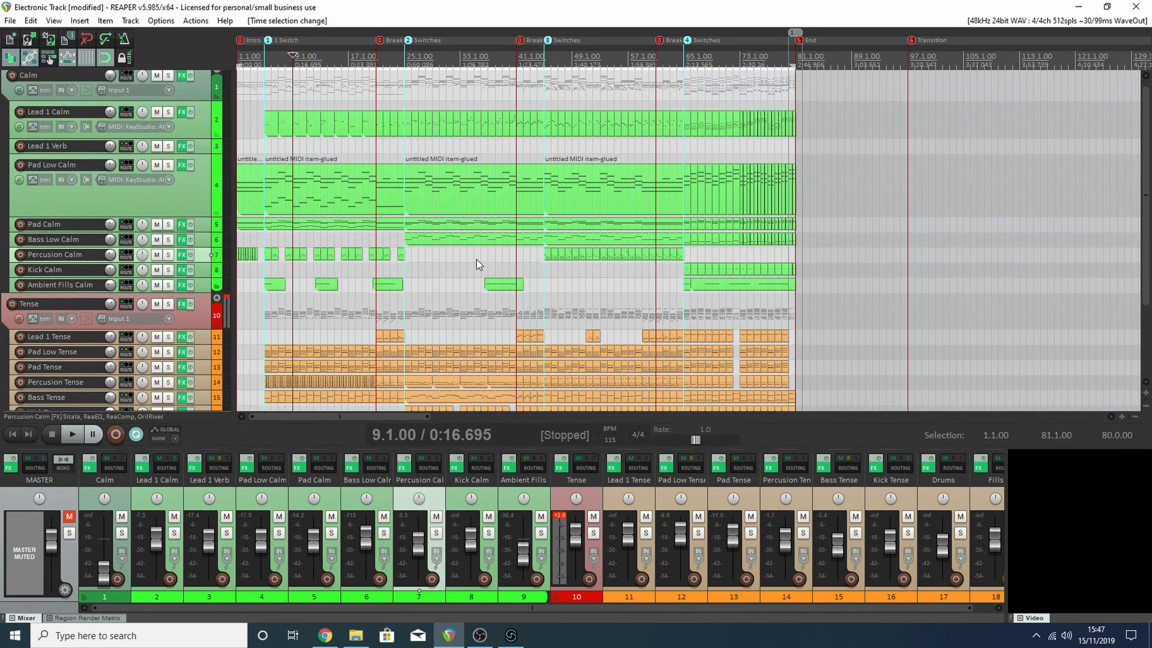
# Step: Increase the Pad Low Calm track's height further and select the time range from bar 5 to bar 6
pyautogui.scroll(6, 467, 200)
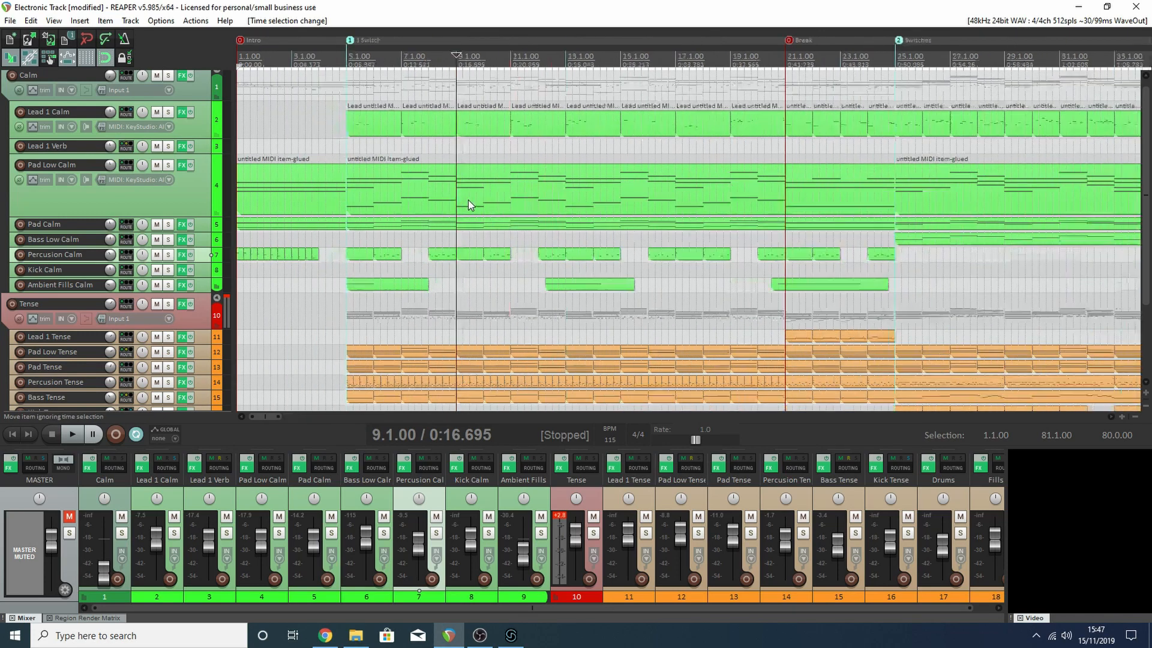
pyautogui.moveTo(196, 214); pyautogui.dragTo(201, 294)
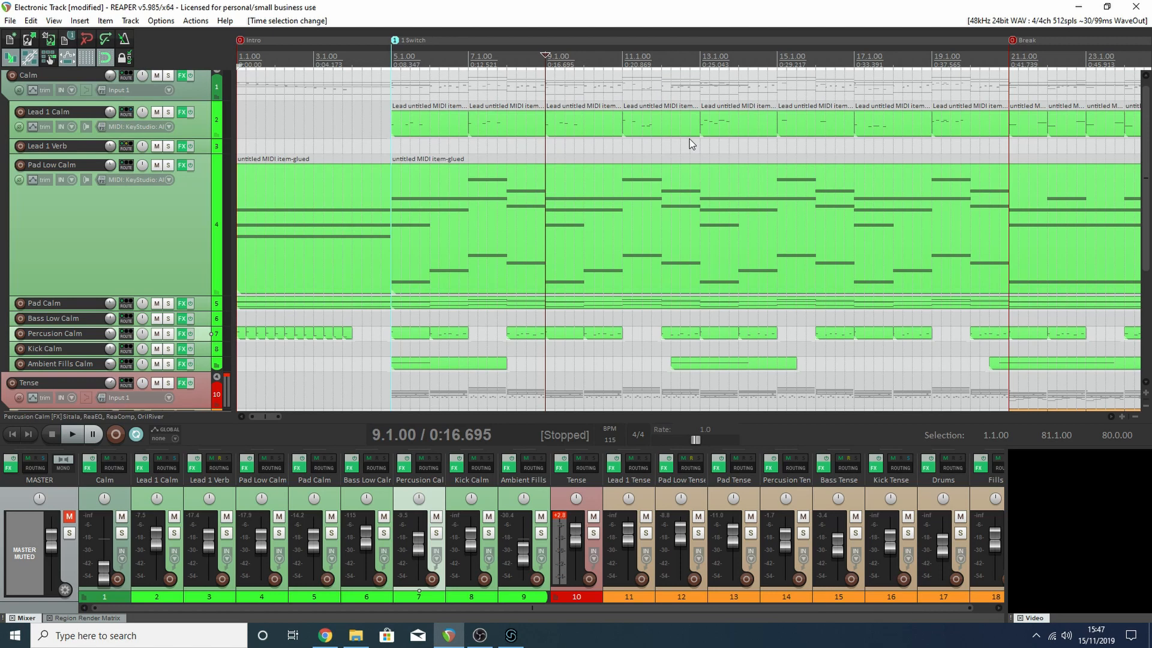
pyautogui.scroll(4, 689, 139)
pyautogui.click(447, 61)
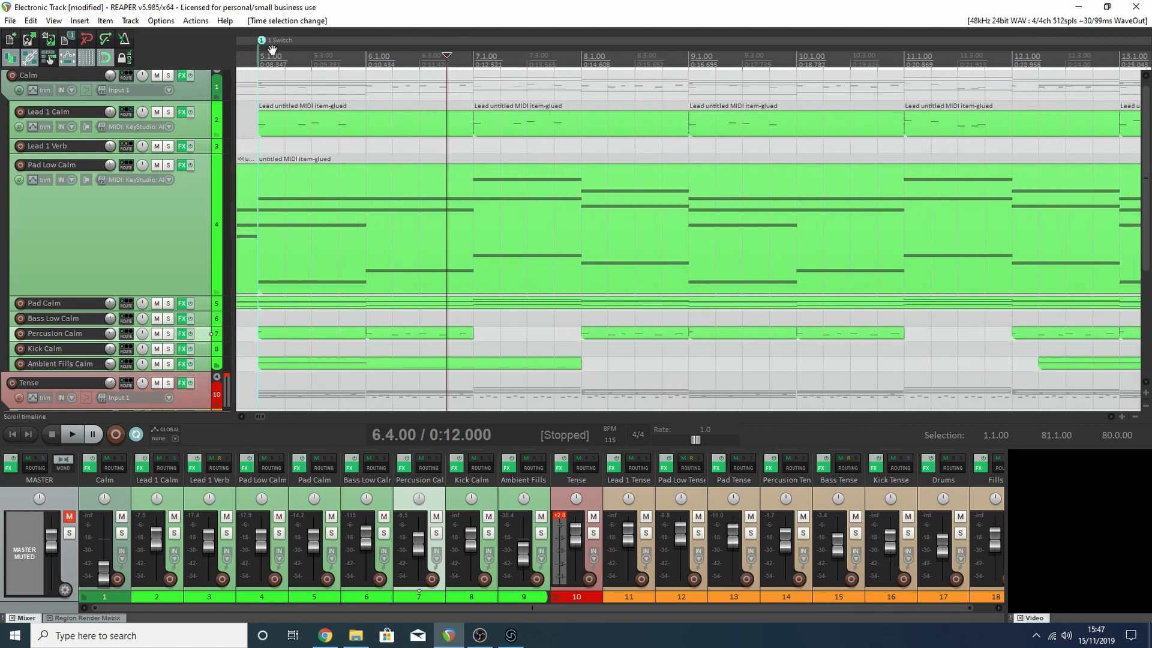
pyautogui.moveTo(272, 49); pyautogui.dragTo(369, 60)
pyautogui.scroll(-3, 469, 71)
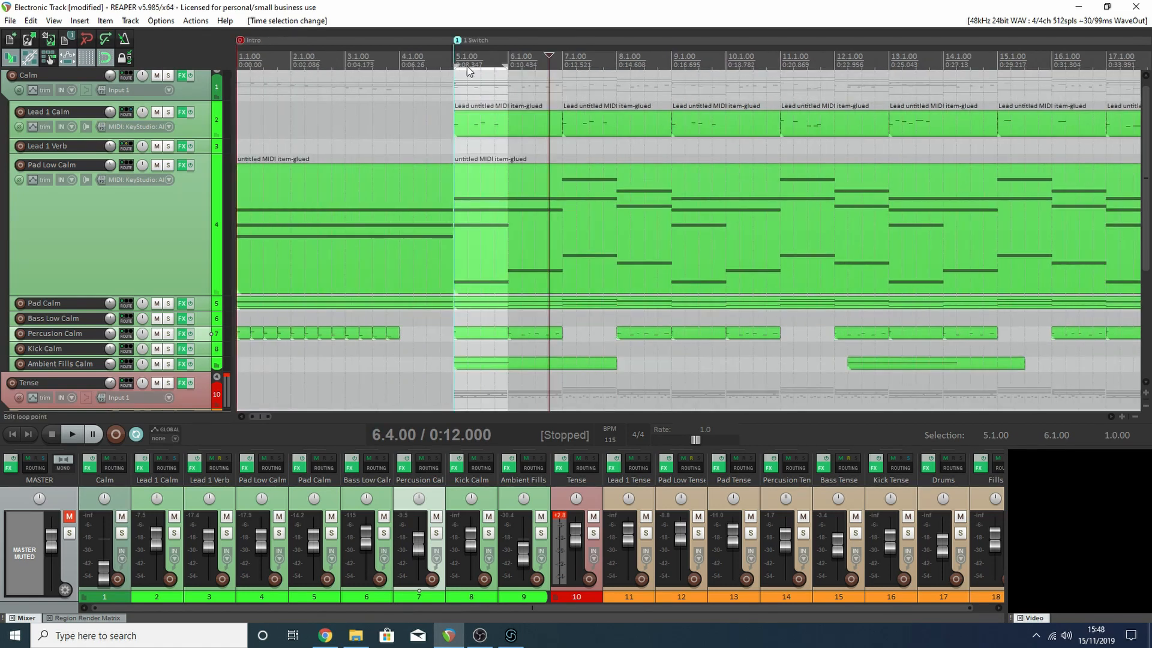
# Step: Place the edit cursor at bar 5 and extend the time selection to bar 9
pyautogui.scroll(3, 477, 184)
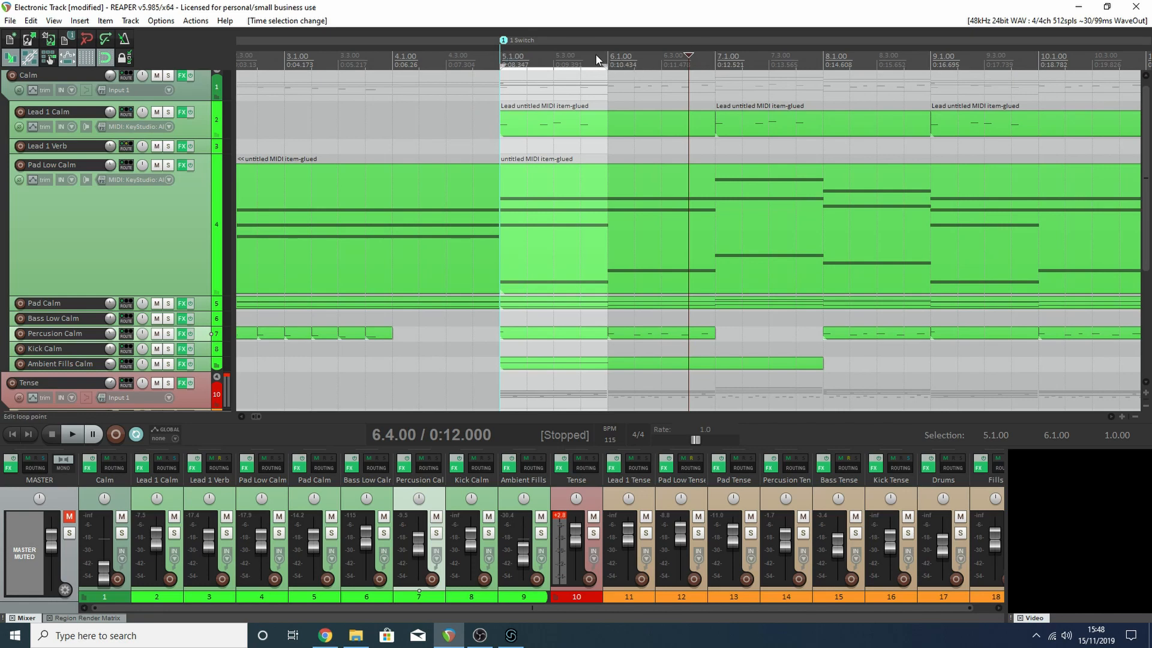
pyautogui.click(502, 57)
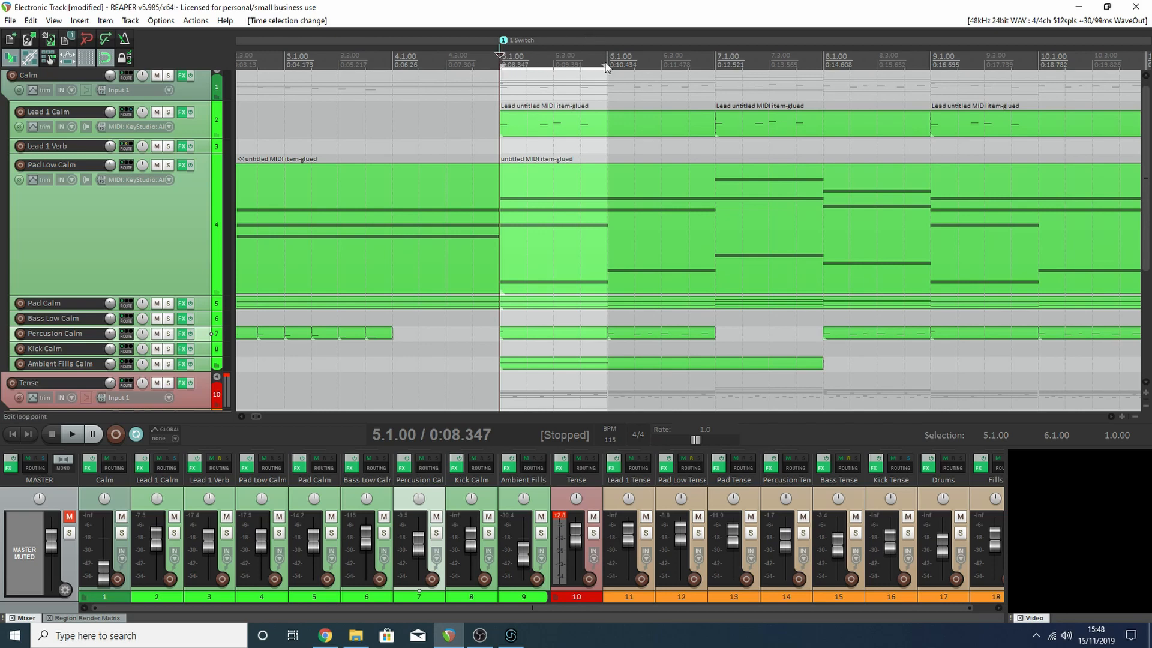
pyautogui.moveTo(606, 64); pyautogui.dragTo(820, 66)
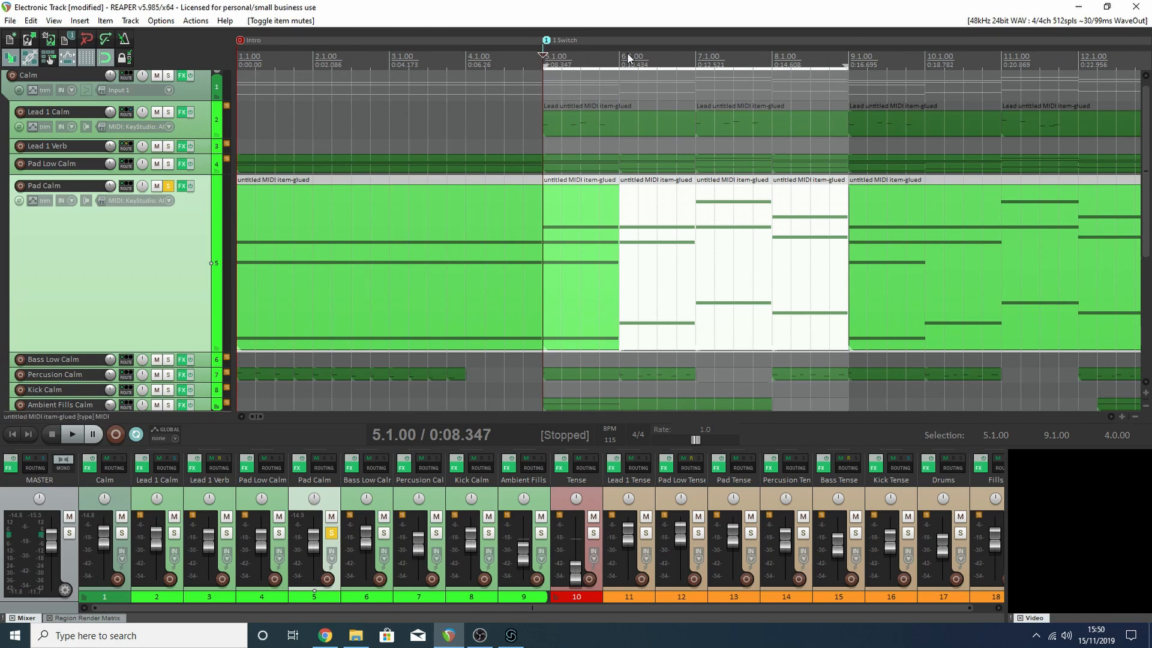
# Step: Play the soloed Pad Calm track from bar 5, then stop playback
pyautogui.press('space')
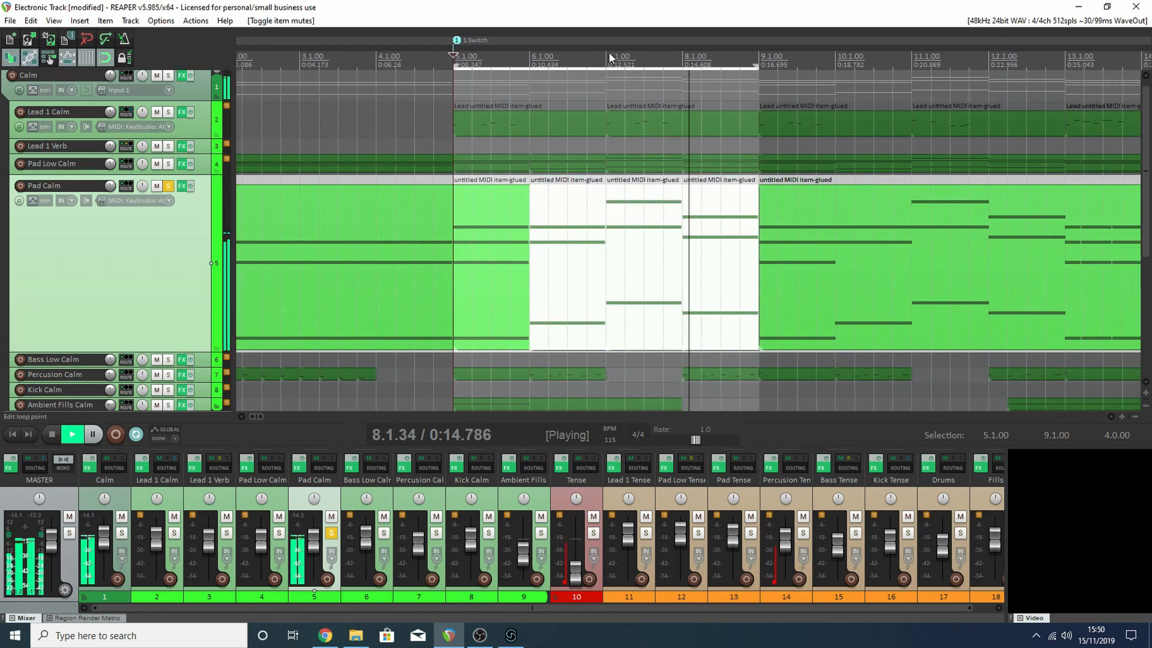
pyautogui.press('space')
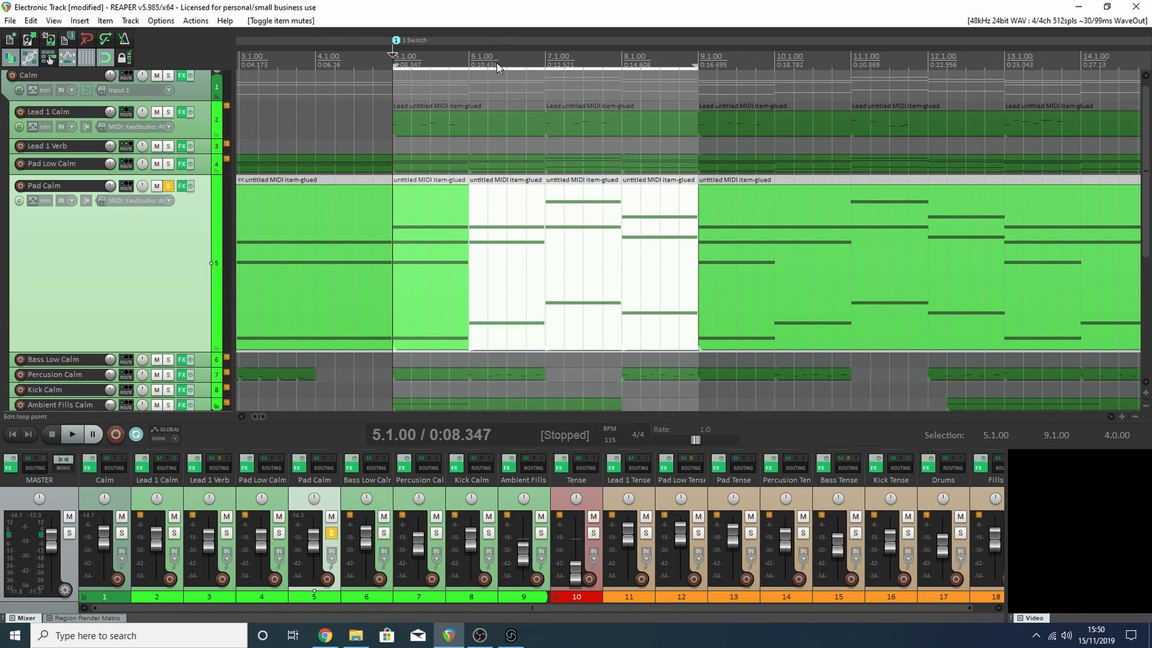
# Step: Shorten the time selection to end at bar 6 and move the edit cursor between bars 5 and 6
pyautogui.click(468, 60)
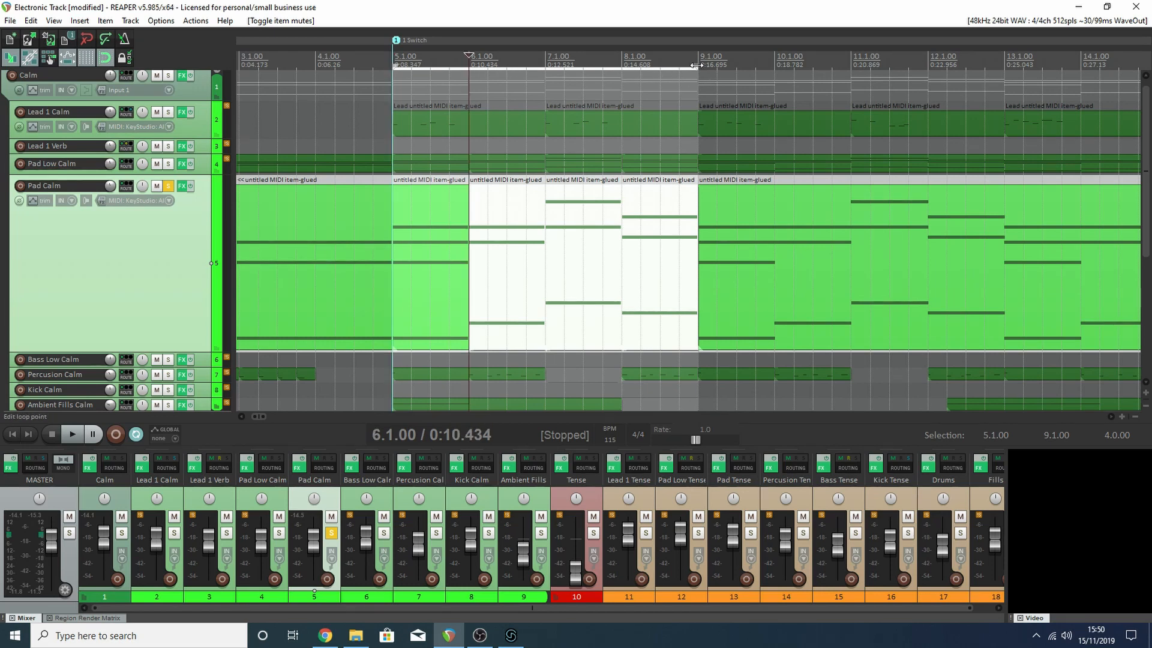
pyautogui.moveTo(698, 68); pyautogui.dragTo(480, 96)
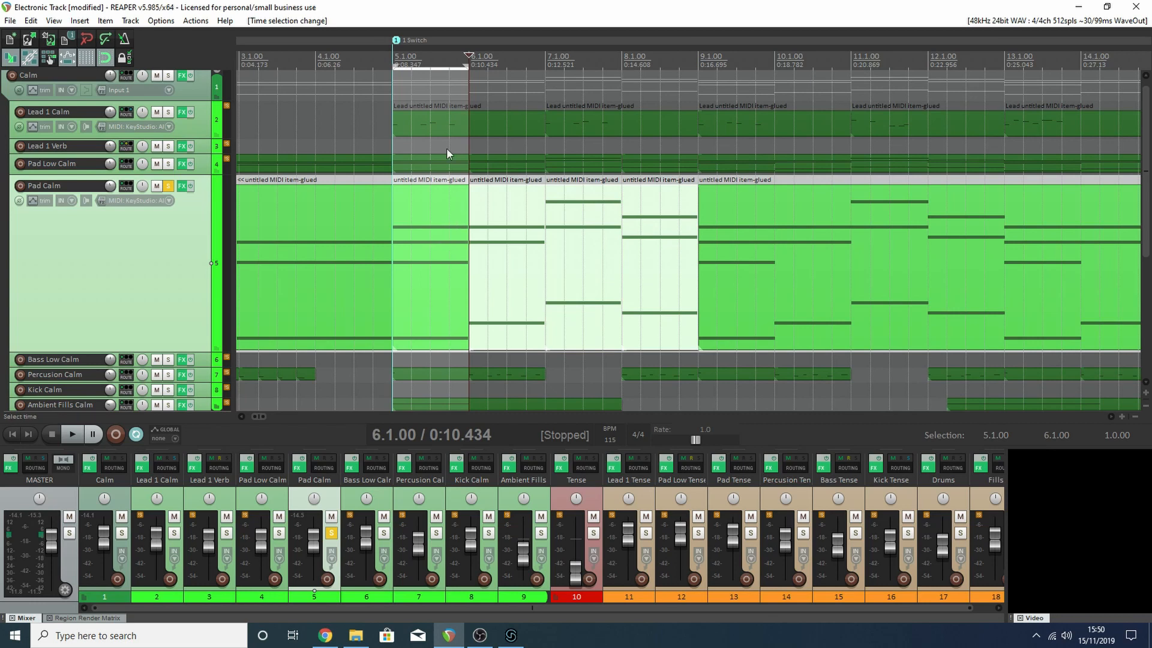
pyautogui.click(393, 54)
pyautogui.click(467, 56)
# Step: Select the three Pad Calm items between bar 6 and bar 9 and mute them
pyautogui.click(526, 234)
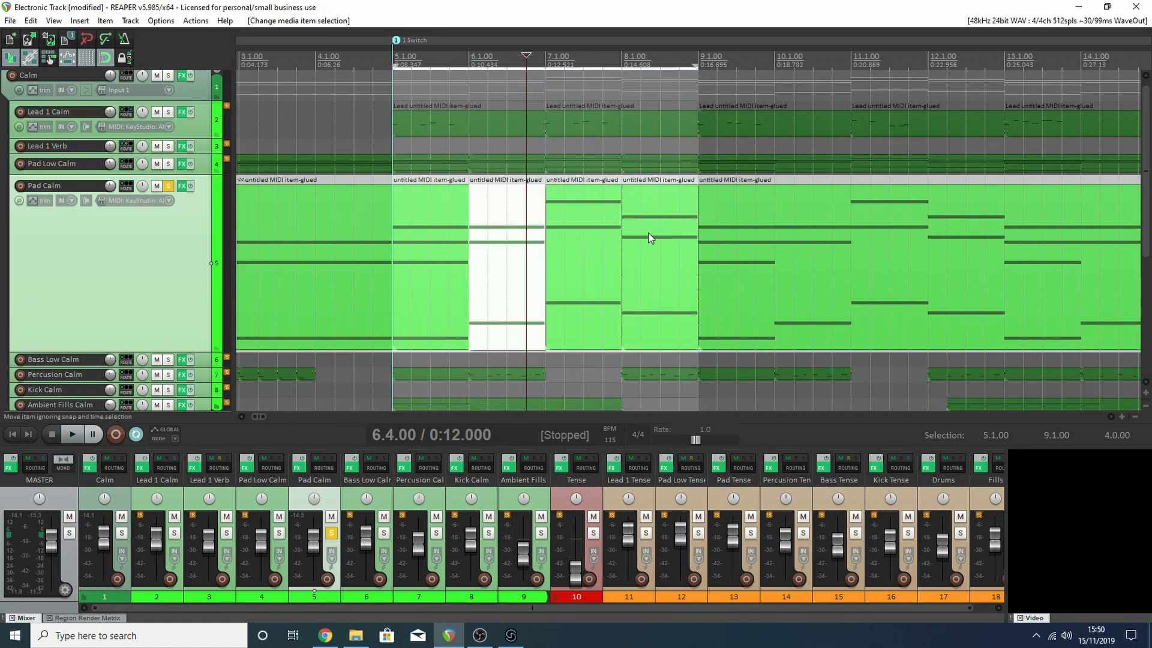
pyautogui.keyDown('shift'); pyautogui.click(648, 233); pyautogui.keyUp('shift')
pyautogui.rightClick(611, 233)
pyautogui.moveTo(689, 140)
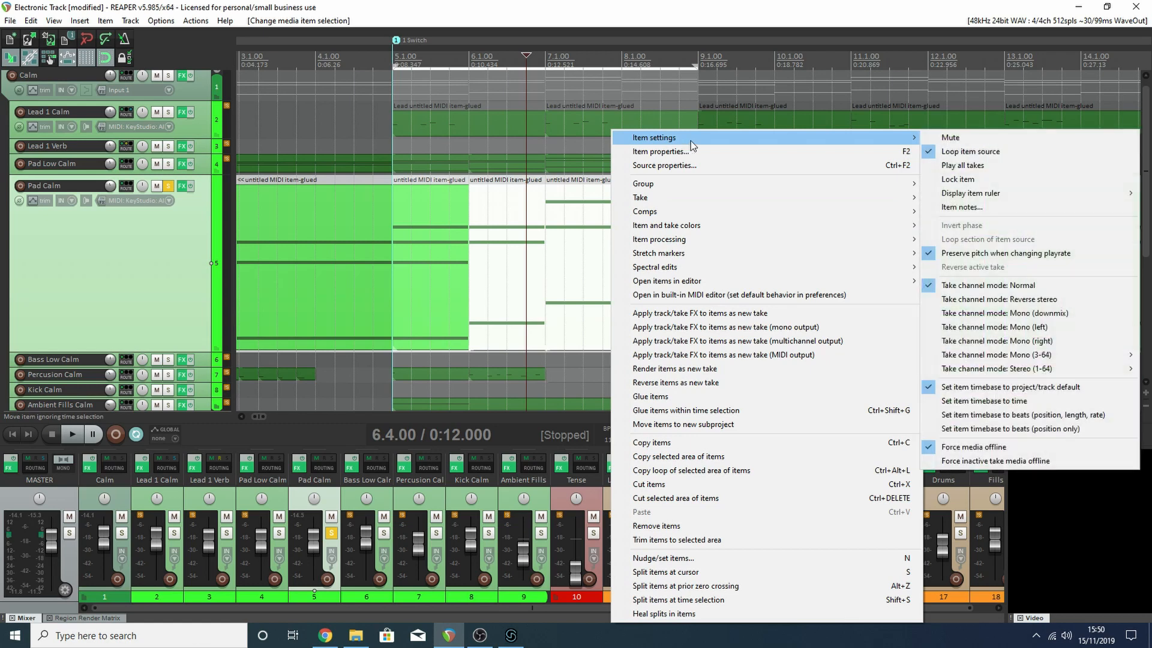
pyautogui.click(945, 137)
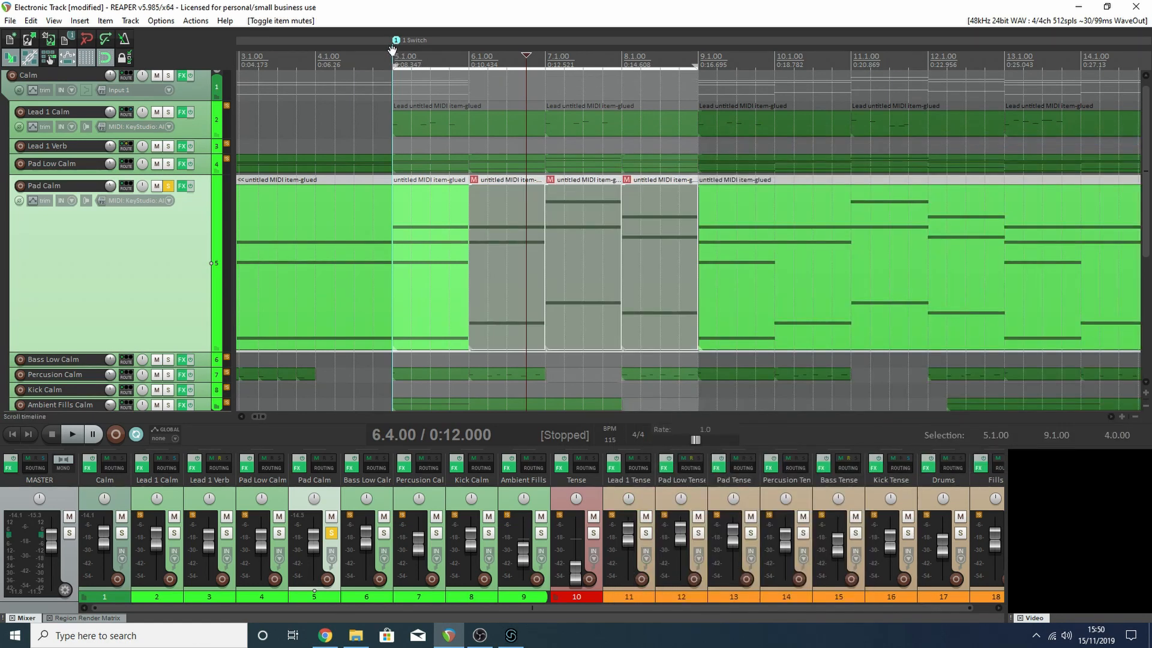
# Step: Return the edit cursor to the 1 Switch marker at bar 5, play Pad Calm with its muted items and stop
pyautogui.click(392, 50)
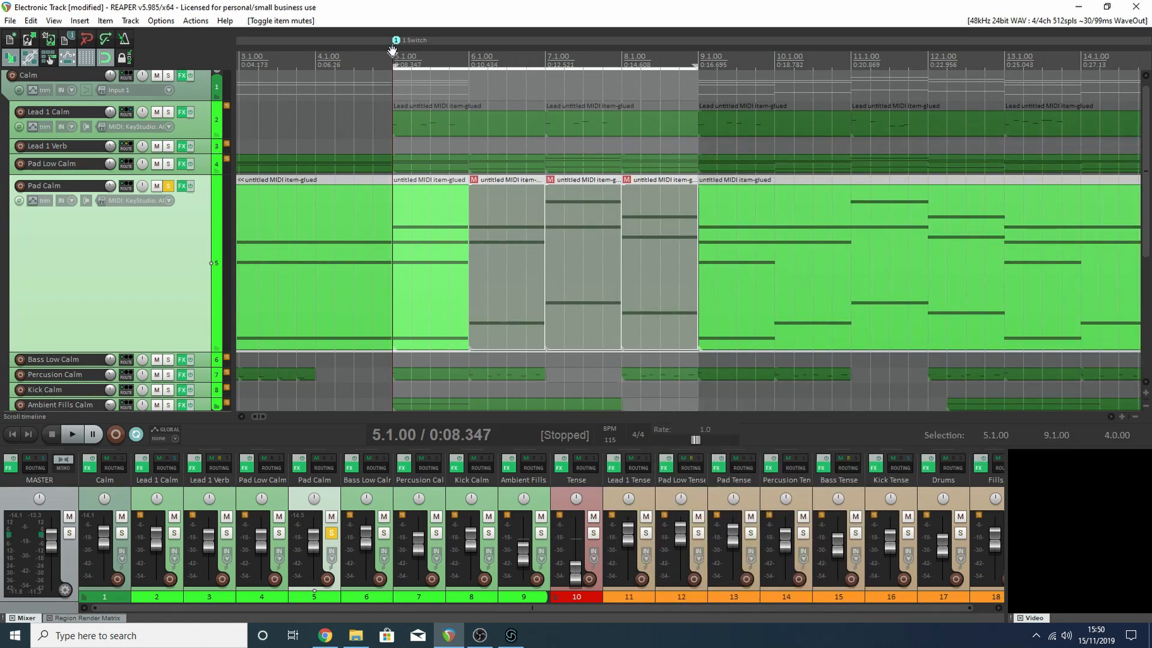
pyautogui.press('space')
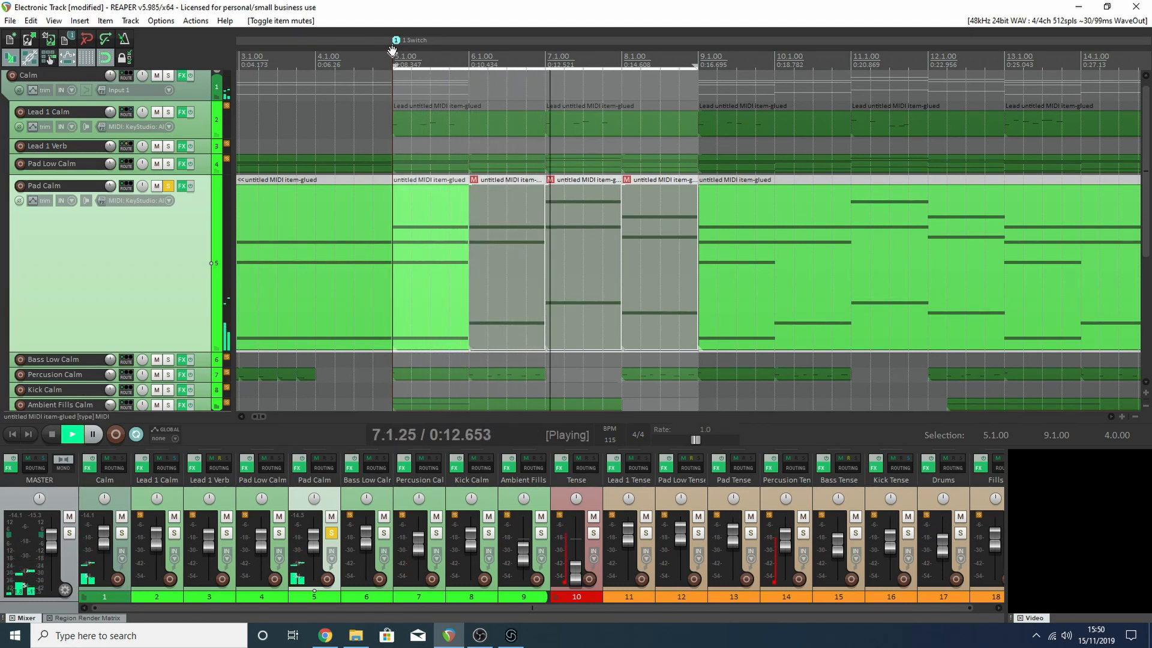
pyautogui.press('space')
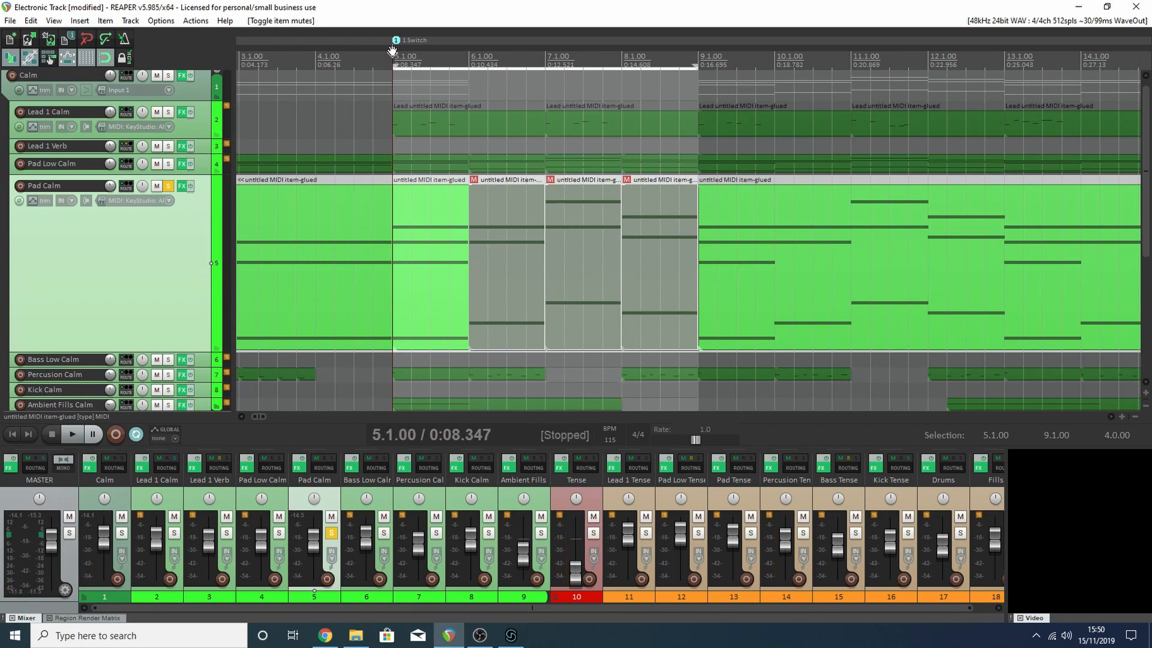
# Step: Place the edit cursor at bar 6, just before the 2 Switches marker, and back at the 1 Switch marker to compare the positions
pyautogui.click(468, 58)
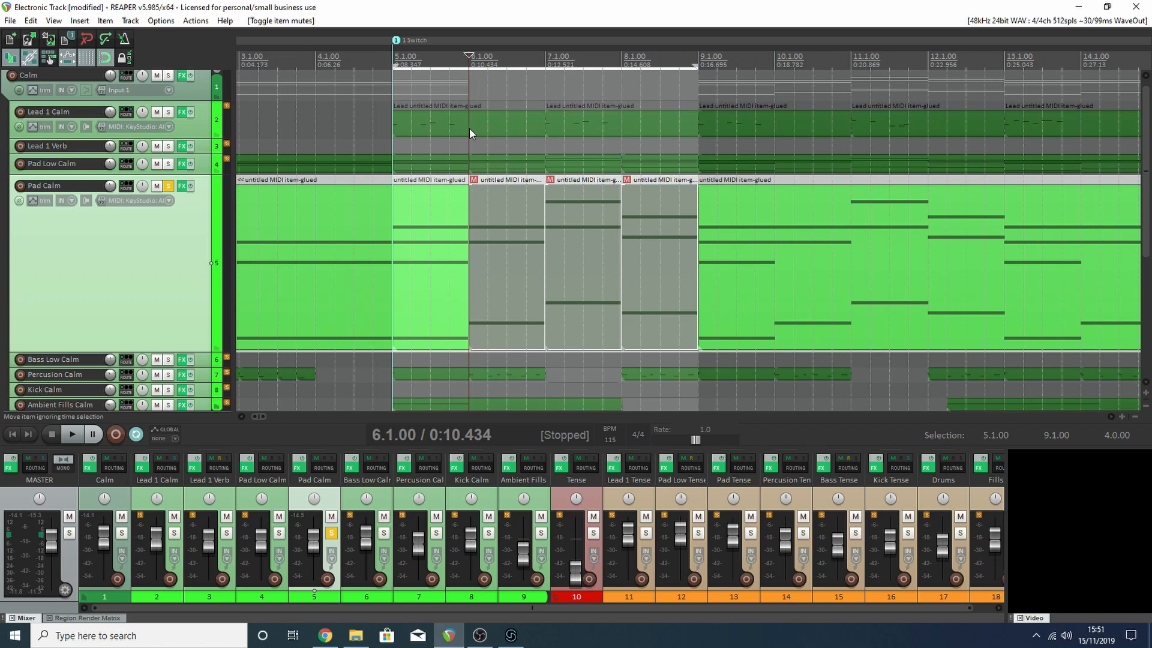
pyautogui.scroll(-5, 507, 148)
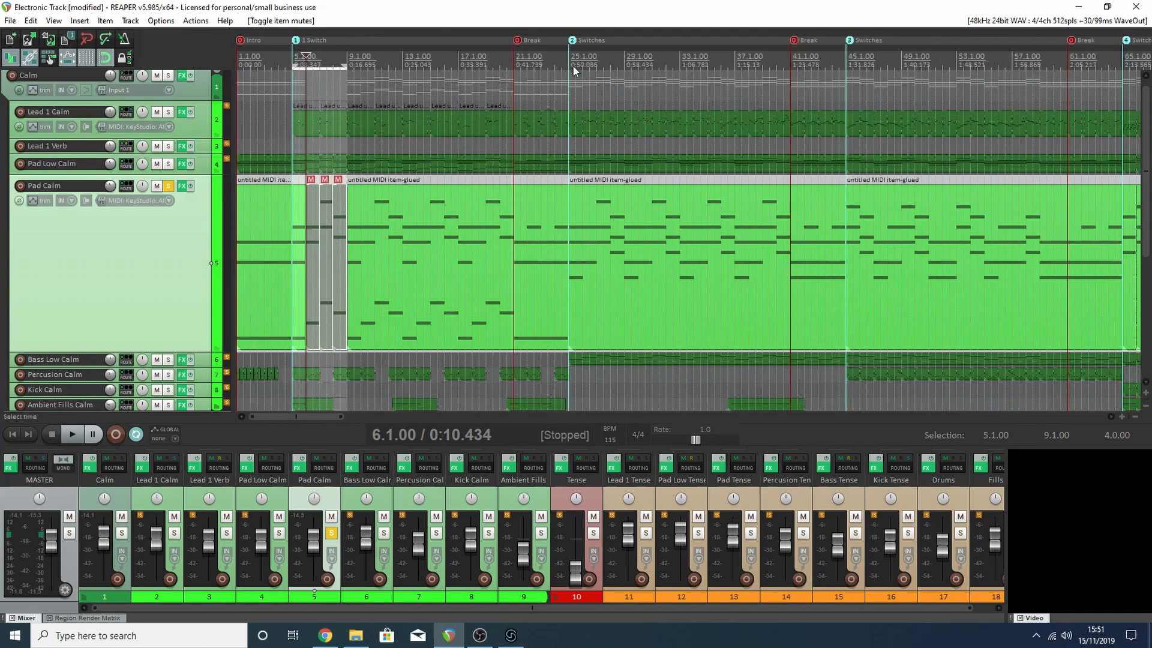
pyautogui.click(564, 55)
pyautogui.scroll(-3, 560, 73)
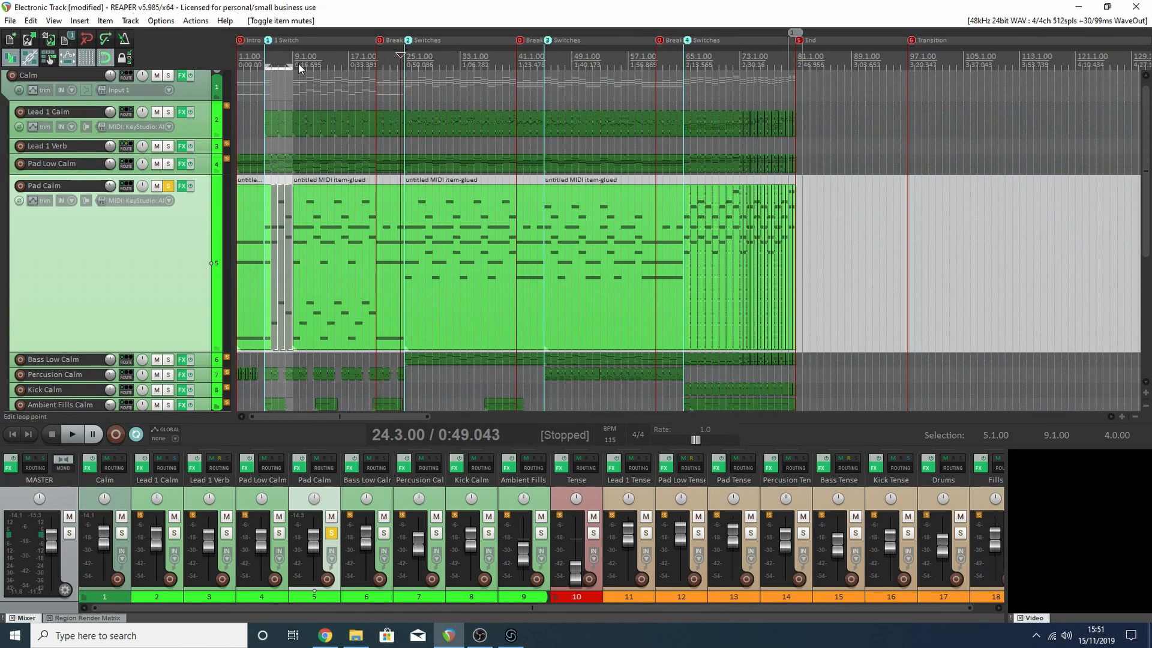
pyautogui.click(265, 56)
pyautogui.scroll(8, 268, 59)
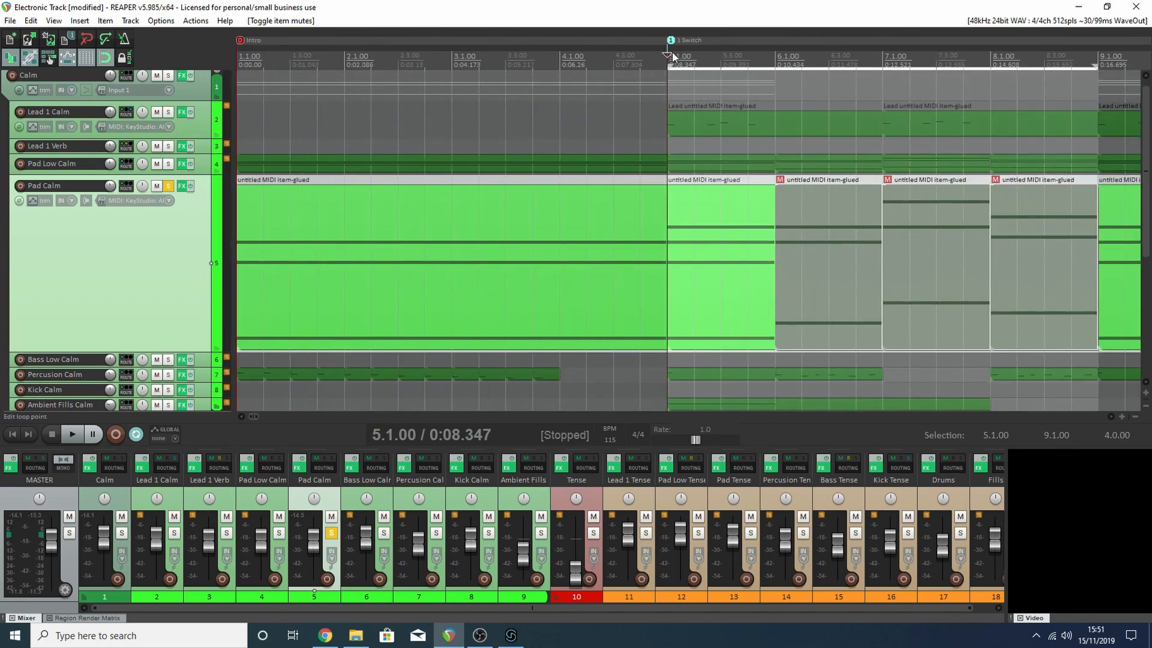
pyautogui.scroll(-1, 673, 57)
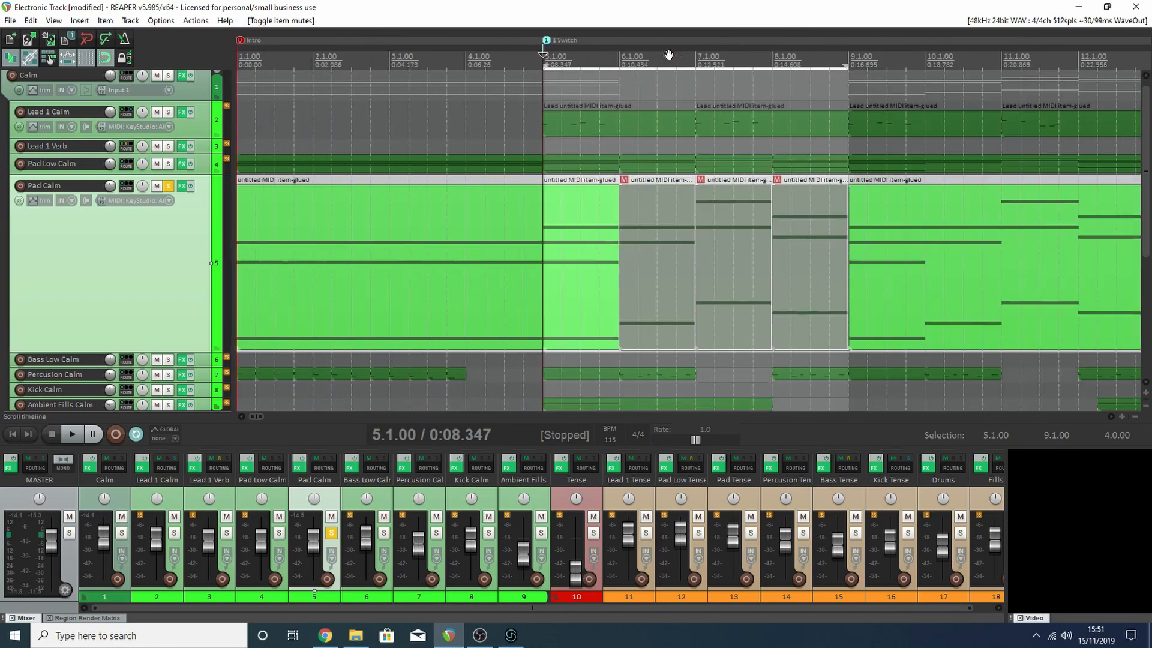
# Step: Move the edit cursor to bar 6, to the 2 Switches marker at bar 25, and back to bar 5
pyautogui.click(620, 60)
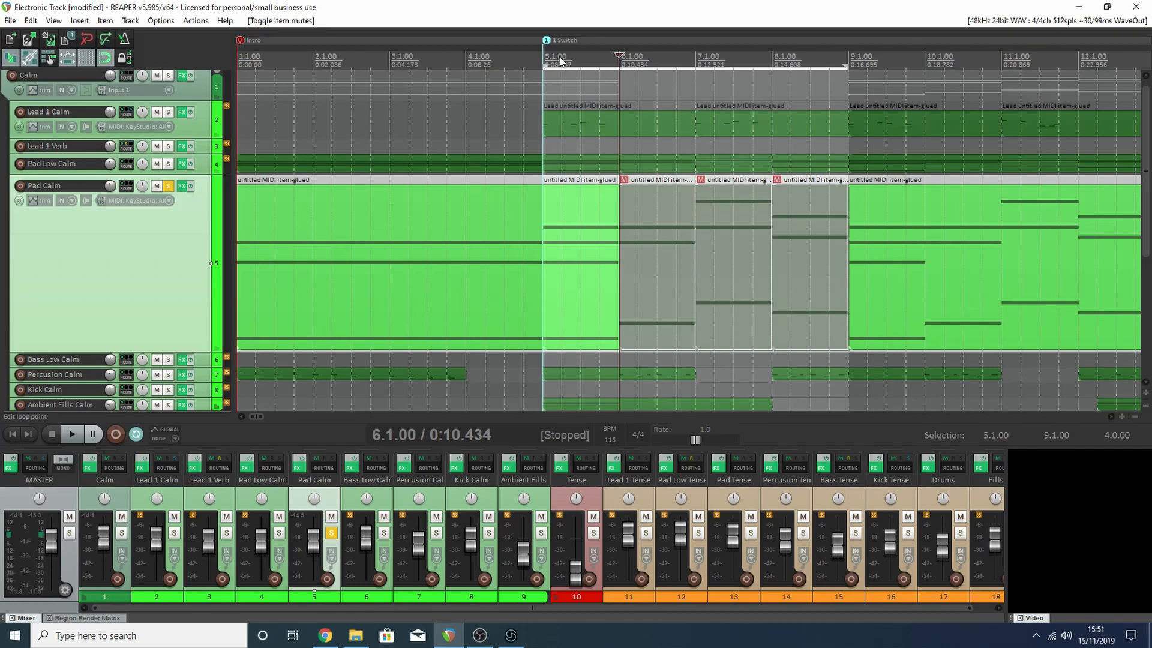
pyautogui.scroll(-3, 624, 60)
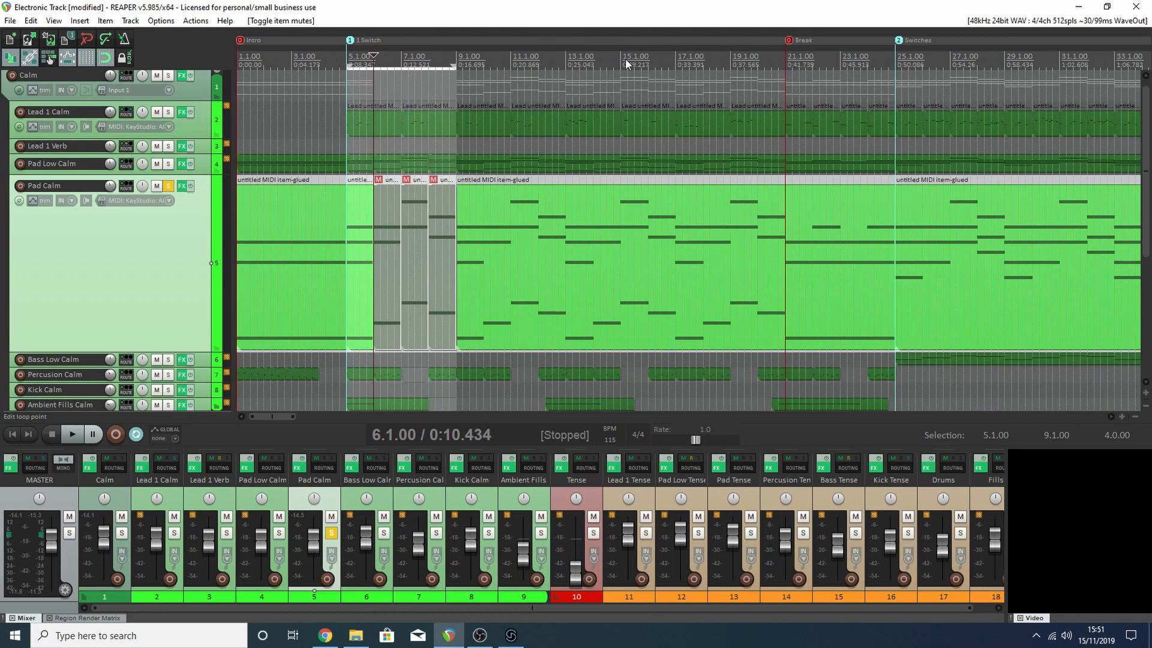
pyautogui.click(895, 52)
pyautogui.scroll(3, 815, 181)
pyautogui.scroll(-5, 815, 182)
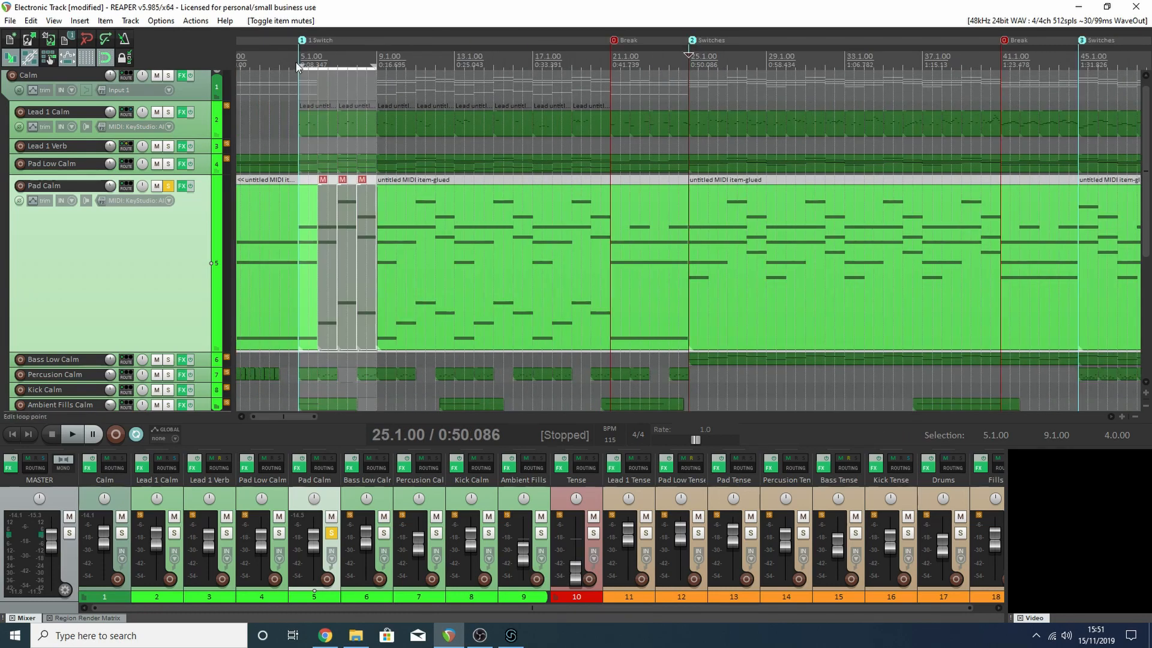
pyautogui.click(299, 60)
pyautogui.scroll(5, 662, 248)
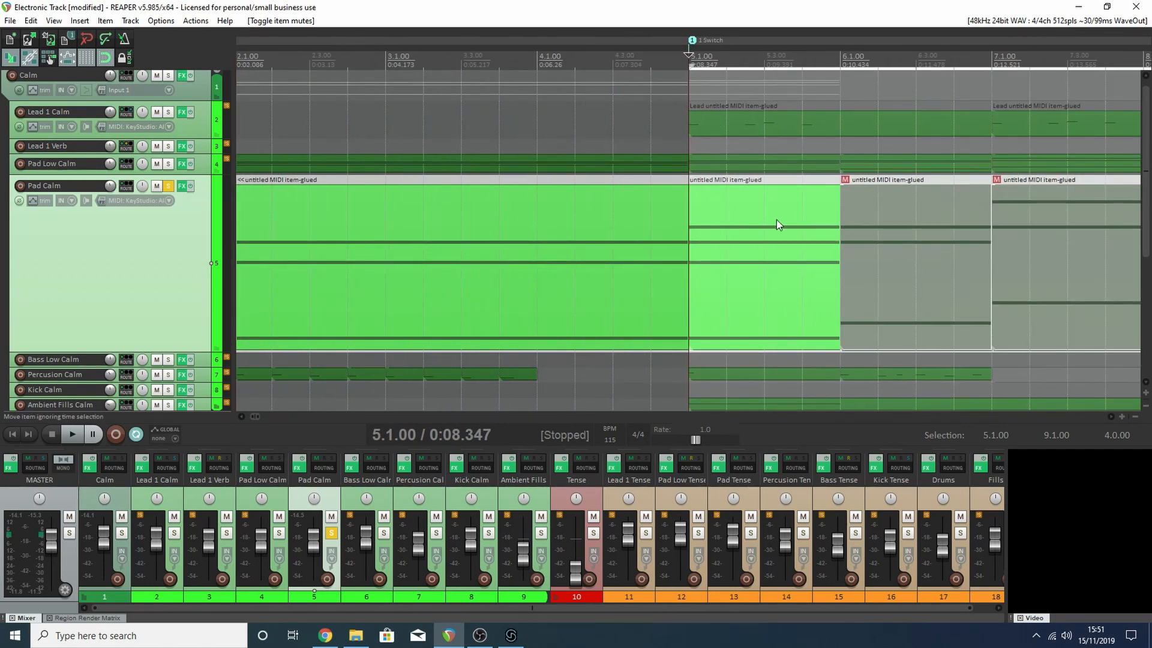
pyautogui.scroll(-2, 757, 237)
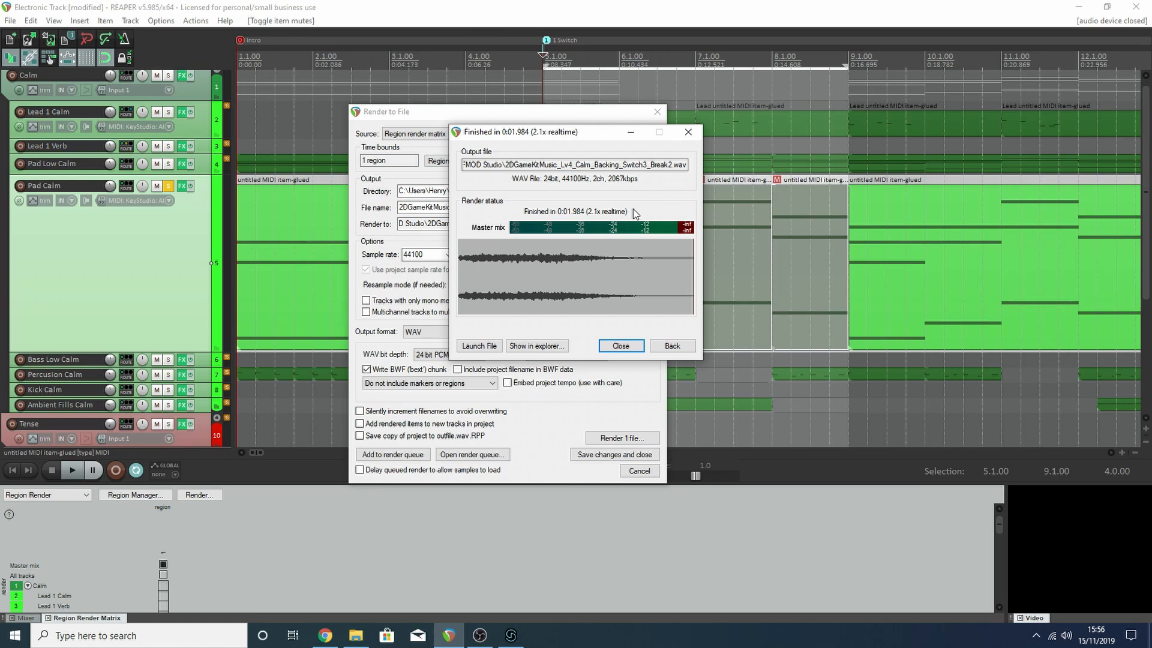
# Step: Close the finished render report and the Render to File dialog
pyautogui.click(687, 133)
pyautogui.click(657, 112)
# Step: Compact the tracks to show the Calm and Tense layers together and select the time range from bar 6 to bar 25
pyautogui.scroll(-5, 677, 147)
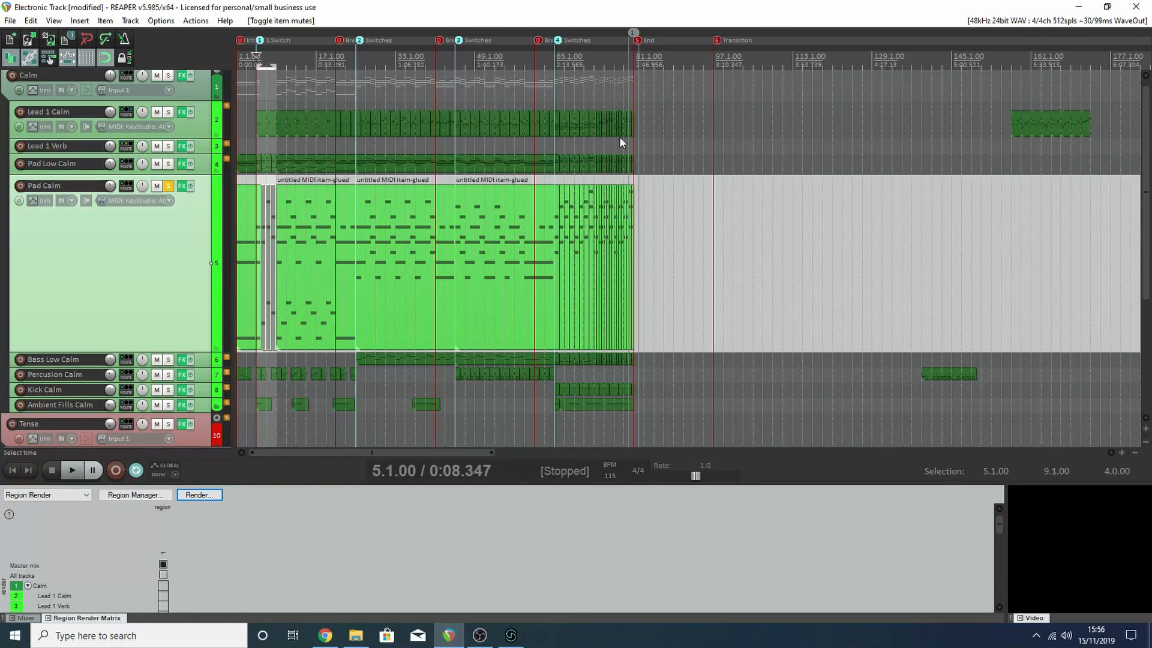
pyautogui.scroll(3, 660, 144)
pyautogui.scroll(-3, 711, 156)
pyautogui.scroll(-5, 557, 156)
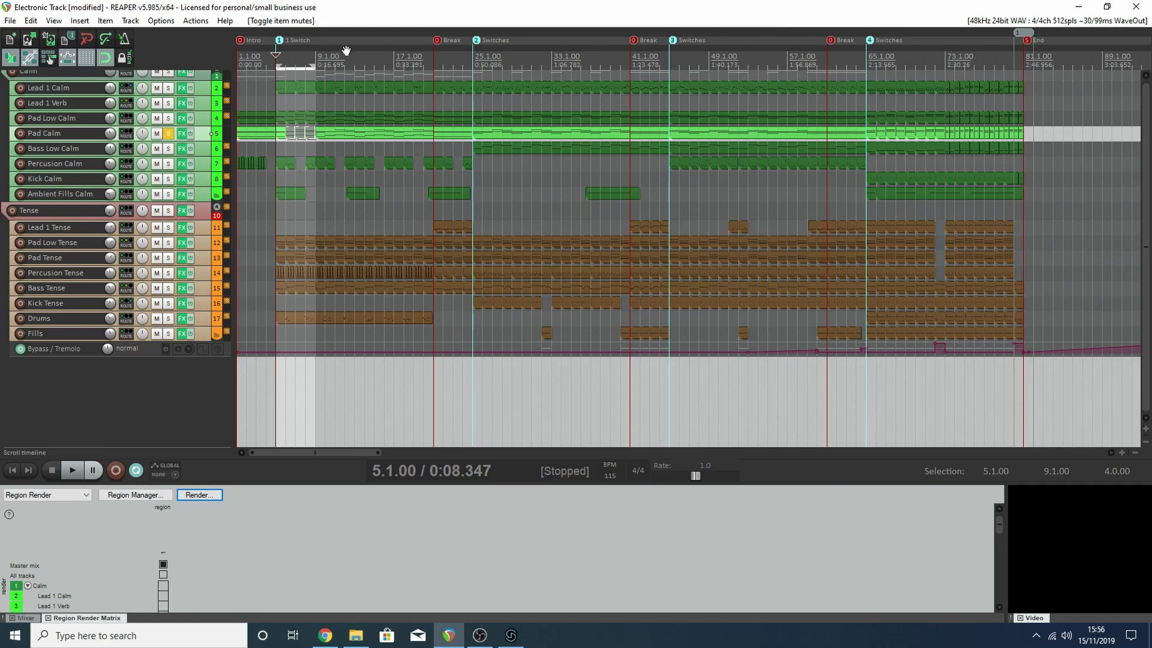
pyautogui.moveTo(286, 53); pyautogui.dragTo(470, 52)
pyautogui.scroll(4, 397, 95)
pyautogui.scroll(-2, 648, 123)
pyautogui.scroll(2, 640, 112)
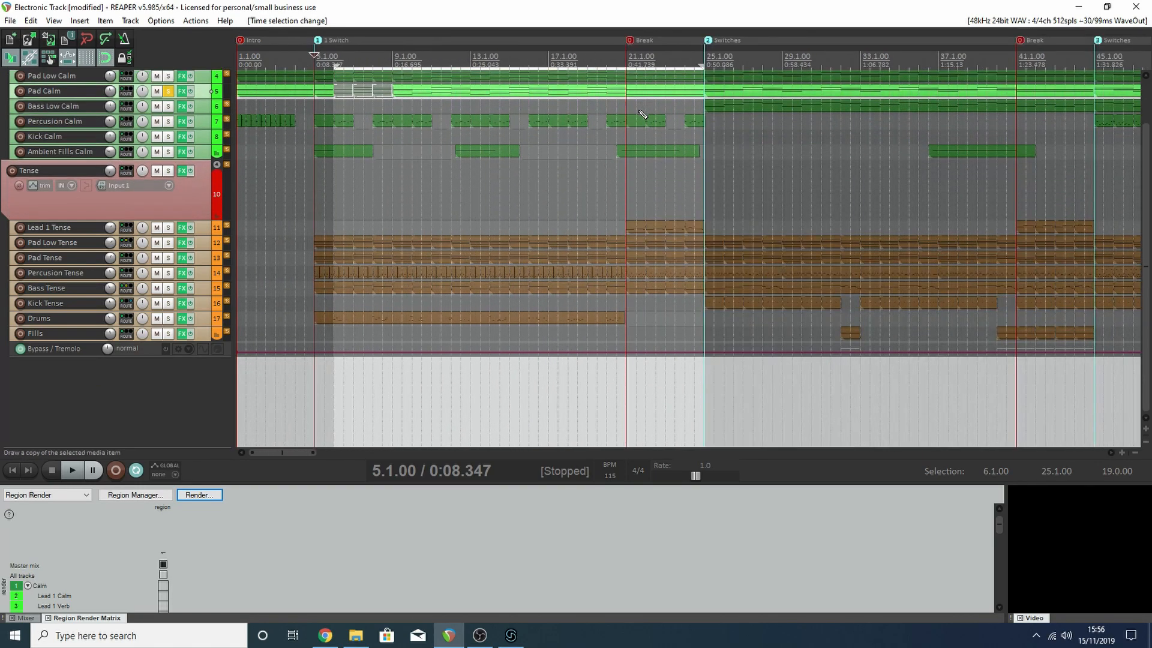
# Step: Increase the height of the Pad Calm track so its notes can be read across the 1 Switch section
pyautogui.scroll(-2, 641, 114)
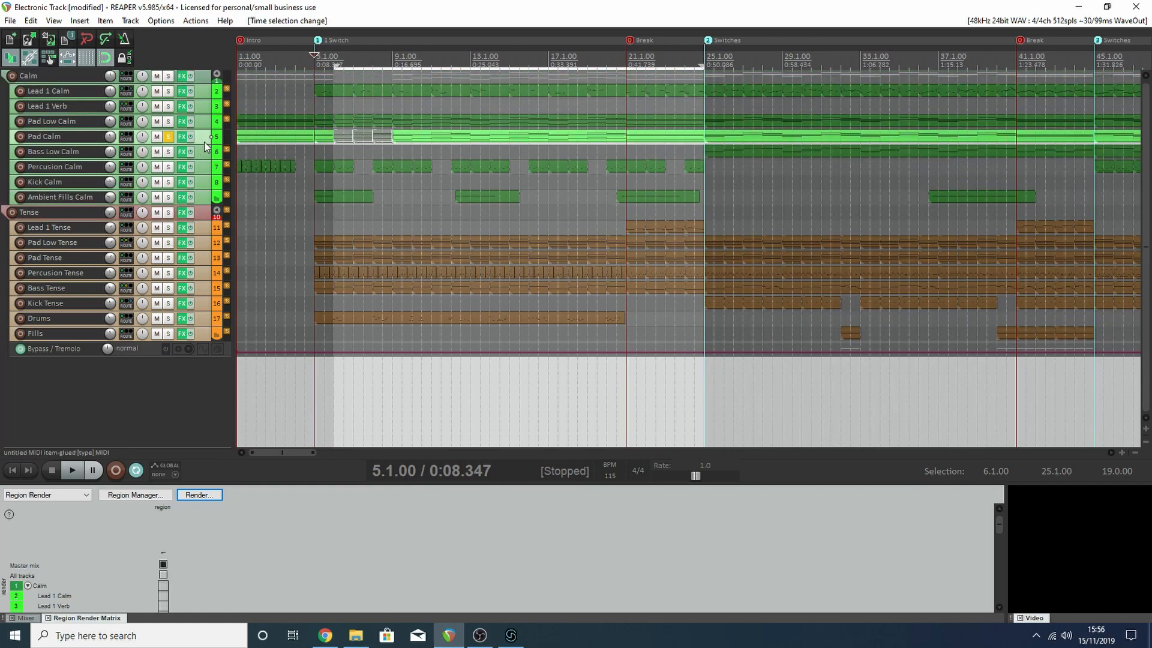
pyautogui.moveTo(205, 144); pyautogui.dragTo(205, 203)
pyautogui.scroll(2, 480, 175)
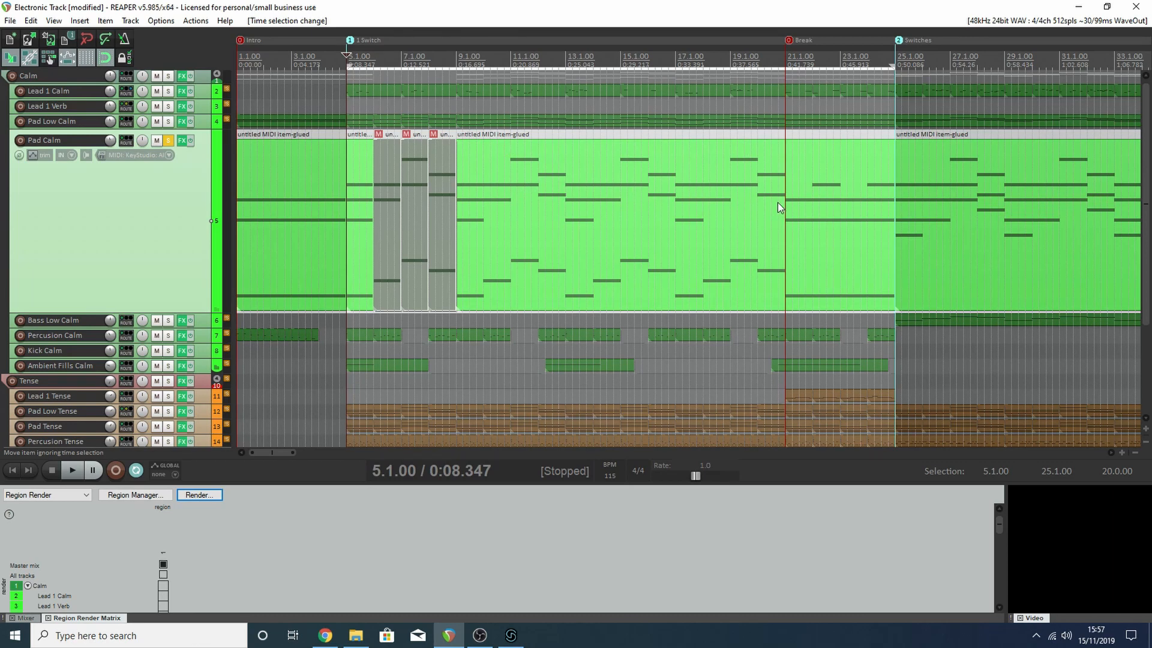
# Step: Place the edit cursor at bar 25 and shorten the time selection to end at bar 9
pyautogui.click(893, 64)
pyautogui.moveTo(893, 64); pyautogui.dragTo(457, 231)
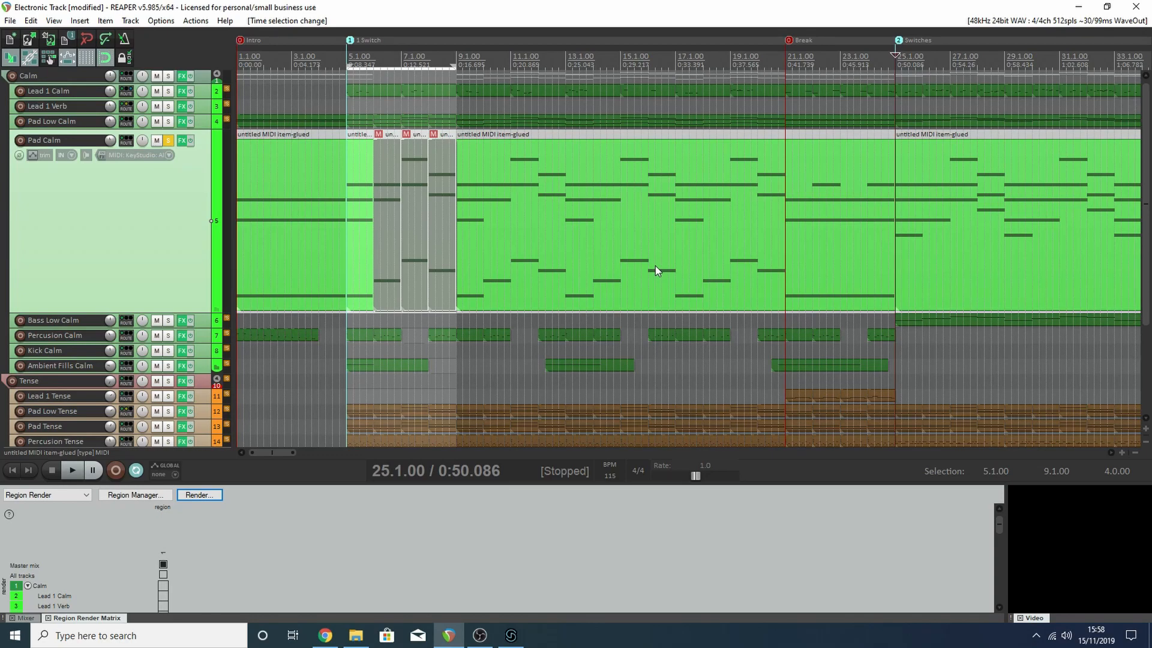
# Step: Clear the time selection, place the edit cursor at the 4 Switches marker at bar 65 and examine the Pad Calm items there
pyautogui.press('Escape')
pyautogui.scroll(-6, 672, 243)
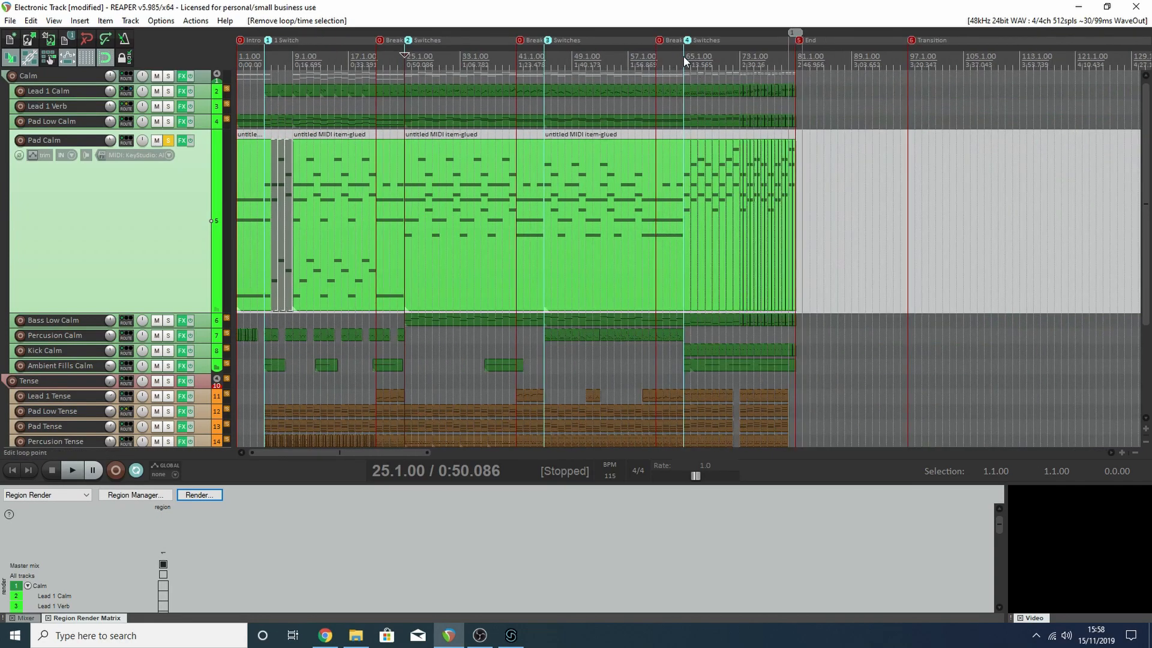
pyautogui.click(684, 57)
pyautogui.scroll(3, 686, 59)
pyautogui.scroll(-1, 692, 59)
pyautogui.hscroll(3, 636, 165)
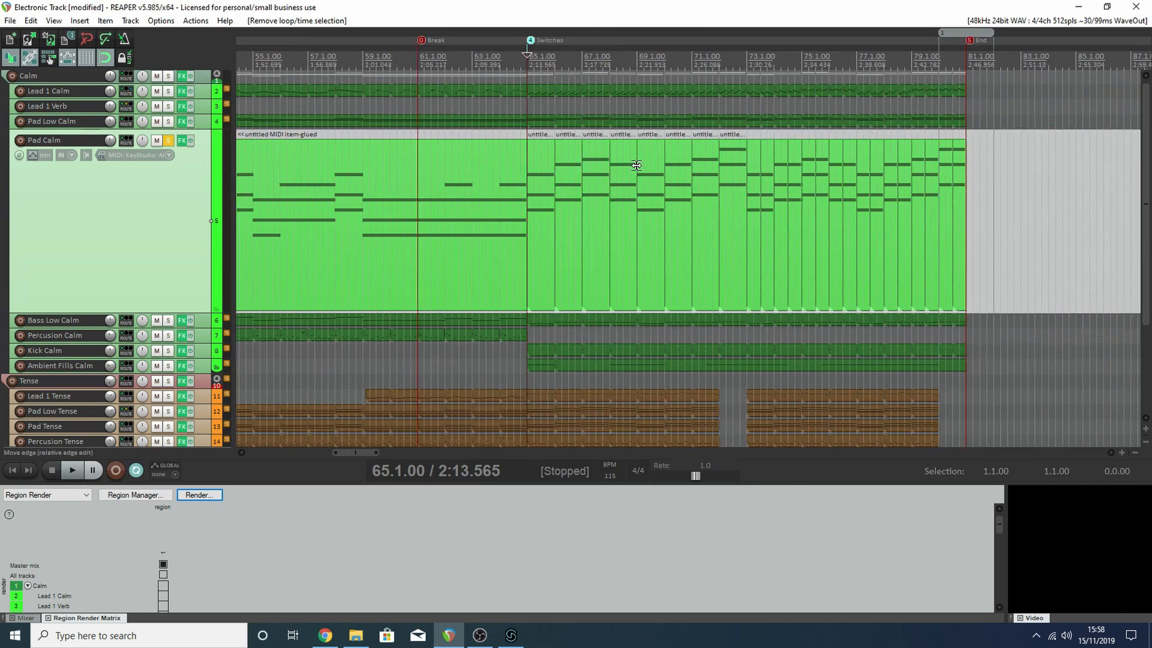
# Step: Mark the time range from bar 45 to bar 65, followed by the range from bar 65 to the End marker at bar 81
pyautogui.scroll(-1, 637, 166)
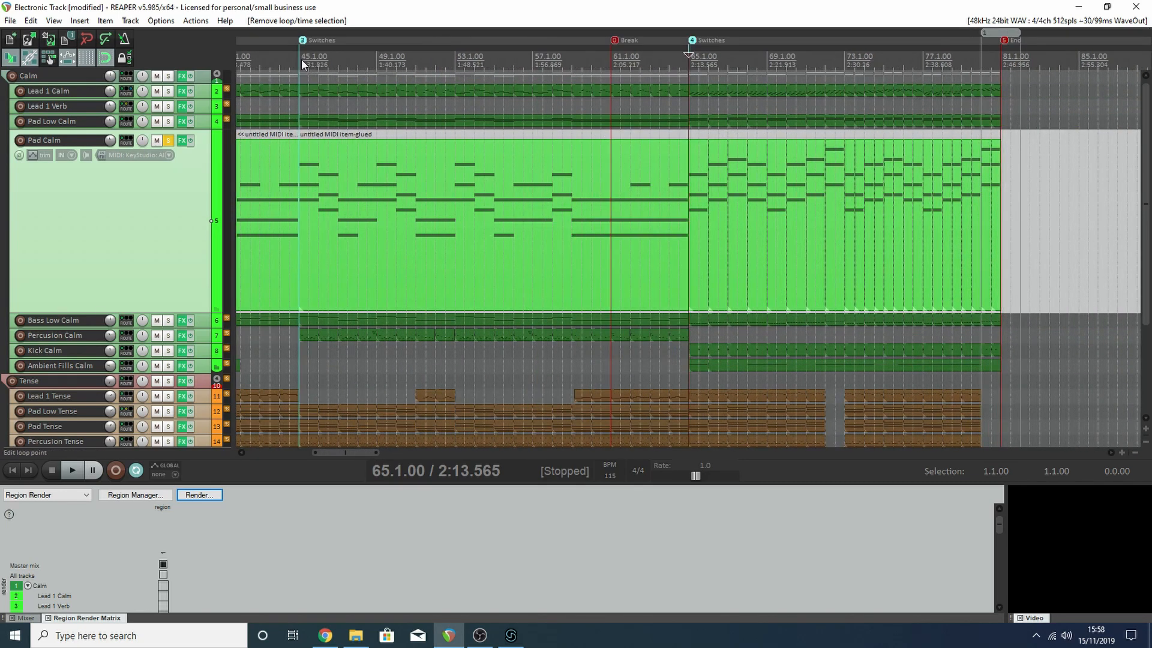
pyautogui.moveTo(301, 58); pyautogui.dragTo(688, 86)
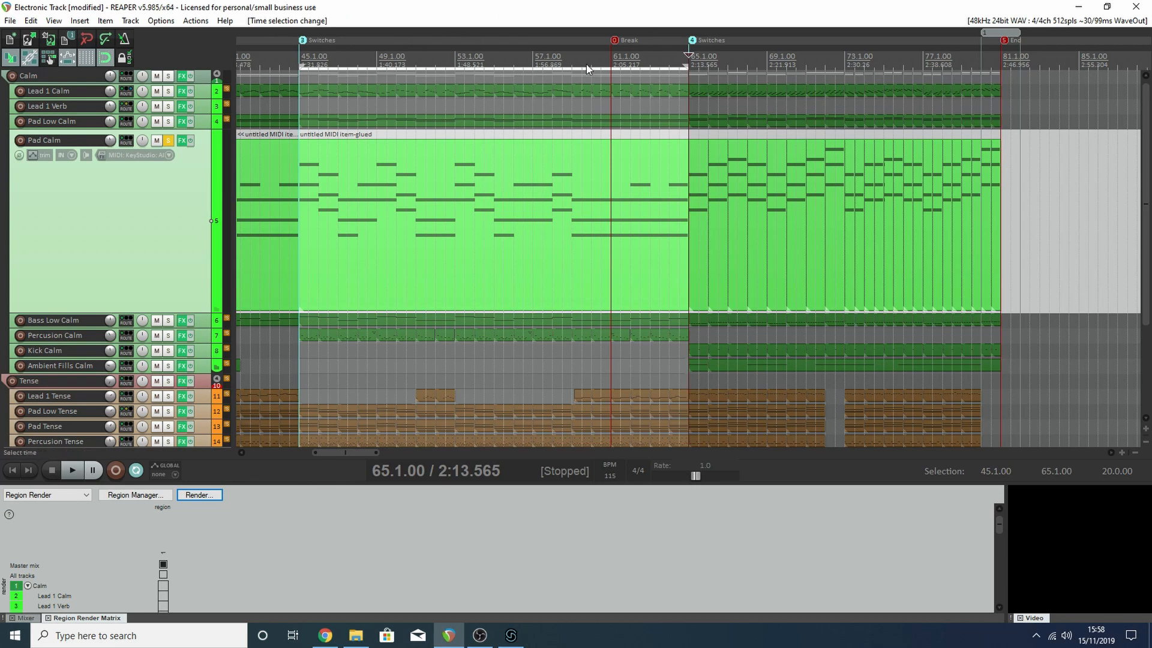
pyautogui.moveTo(688, 62); pyautogui.dragTo(998, 82)
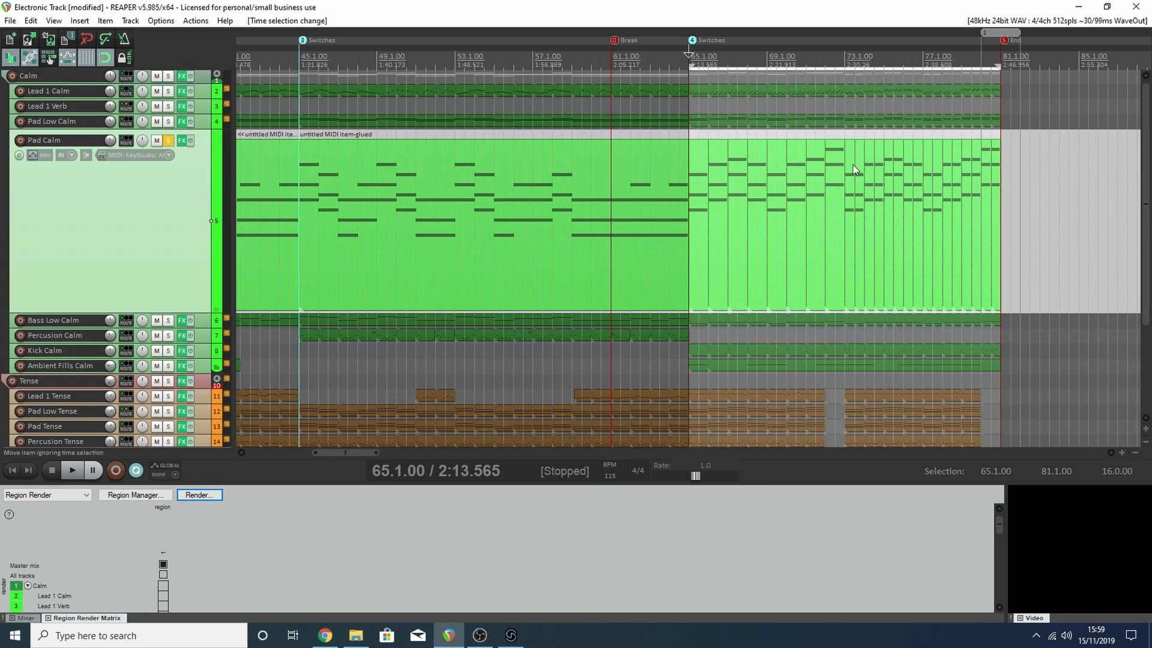
pyautogui.scroll(-5, 791, 157)
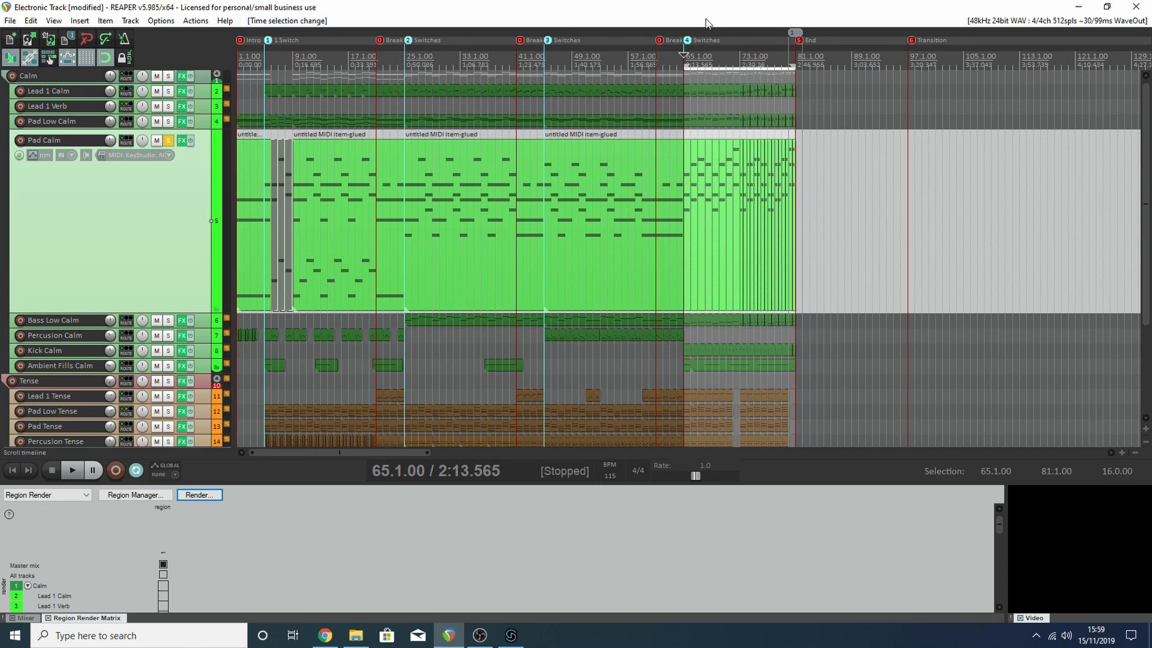
pyautogui.scroll(4, 732, 61)
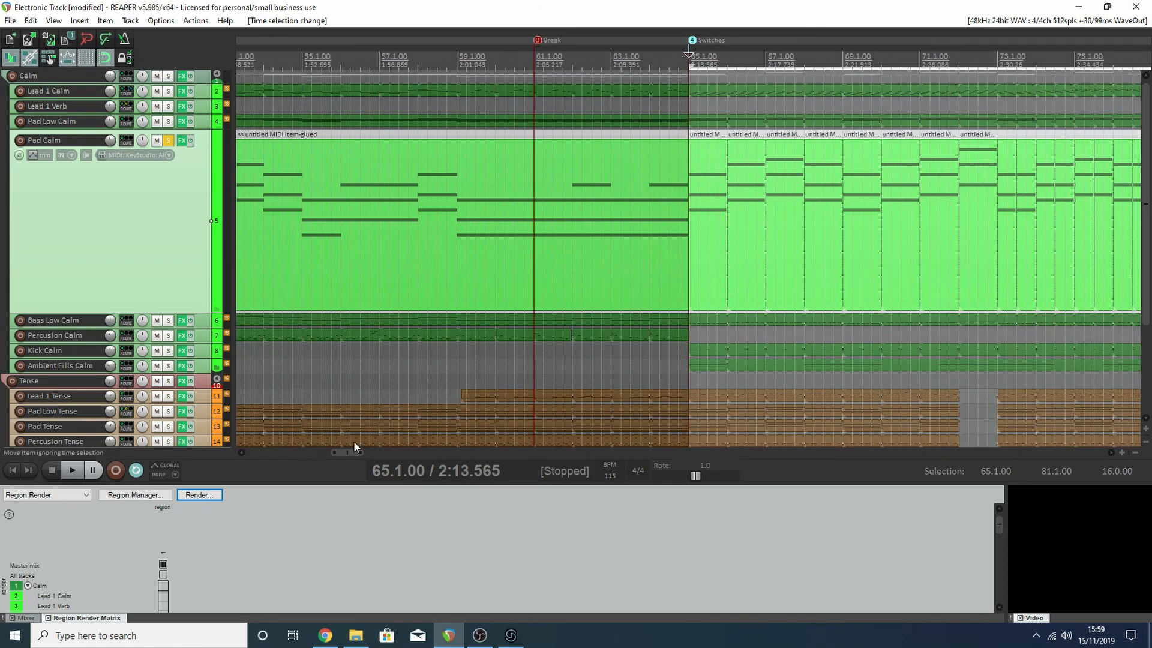
pyautogui.moveTo(347, 451); pyautogui.dragTo(360, 452)
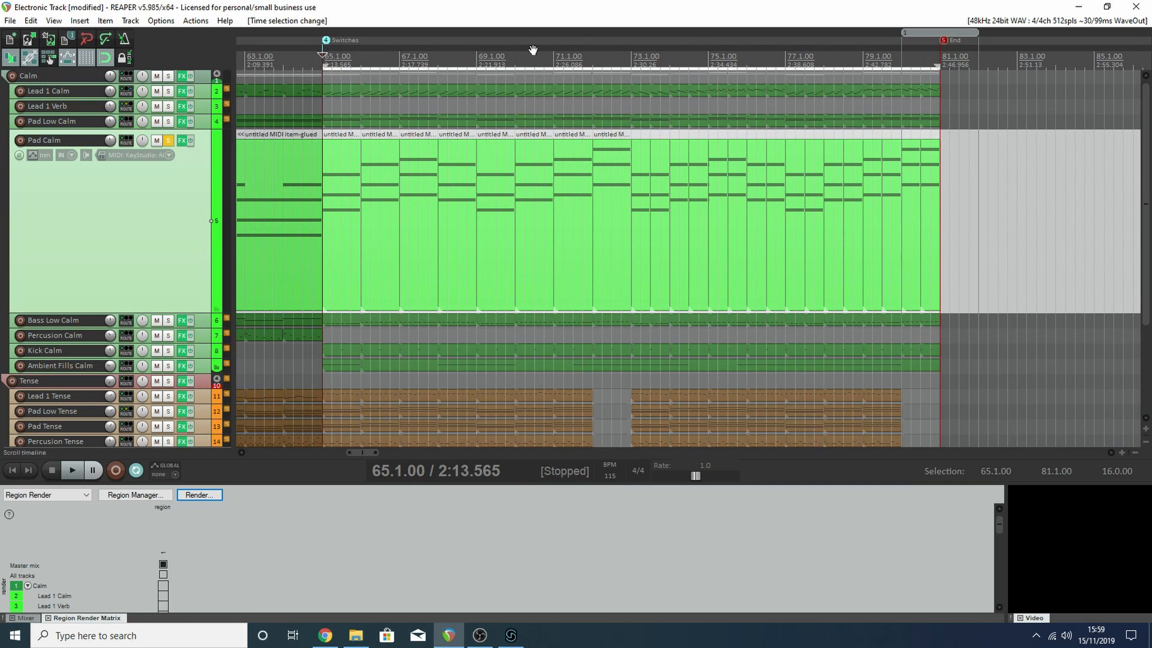
# Step: Mark the one-bar chord sections after the 4 Switches marker with time selections, finishing with bar 67 to bar 68
pyautogui.click(485, 60)
pyautogui.moveTo(333, 62)
pyautogui.mouseDown()
pyautogui.moveTo(363, 60)
pyautogui.moveTo(324, 61)
pyautogui.mouseUp()
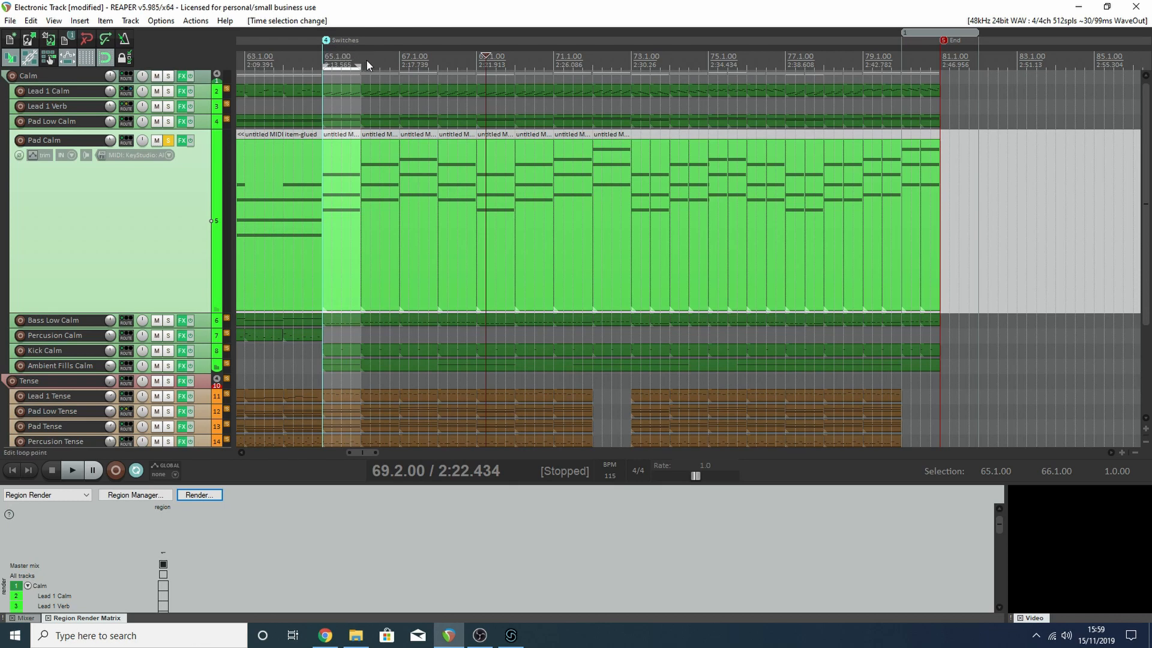
pyautogui.moveTo(361, 64); pyautogui.dragTo(399, 67)
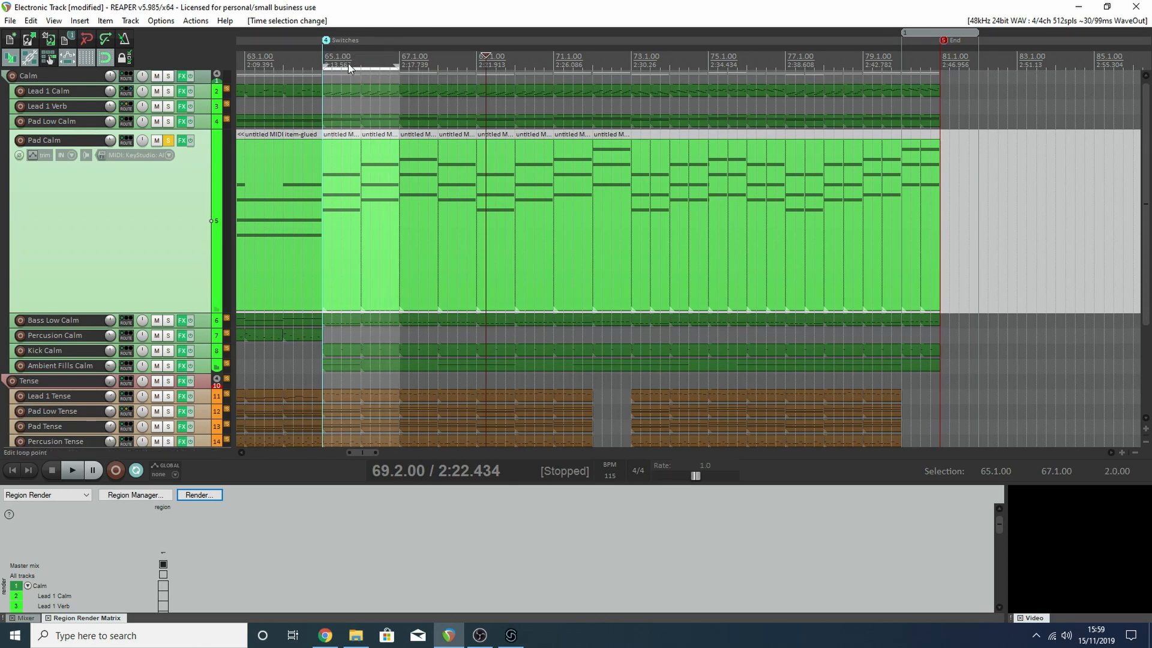
pyautogui.moveTo(323, 65); pyautogui.dragTo(438, 67)
pyautogui.moveTo(362, 67); pyautogui.dragTo(405, 70)
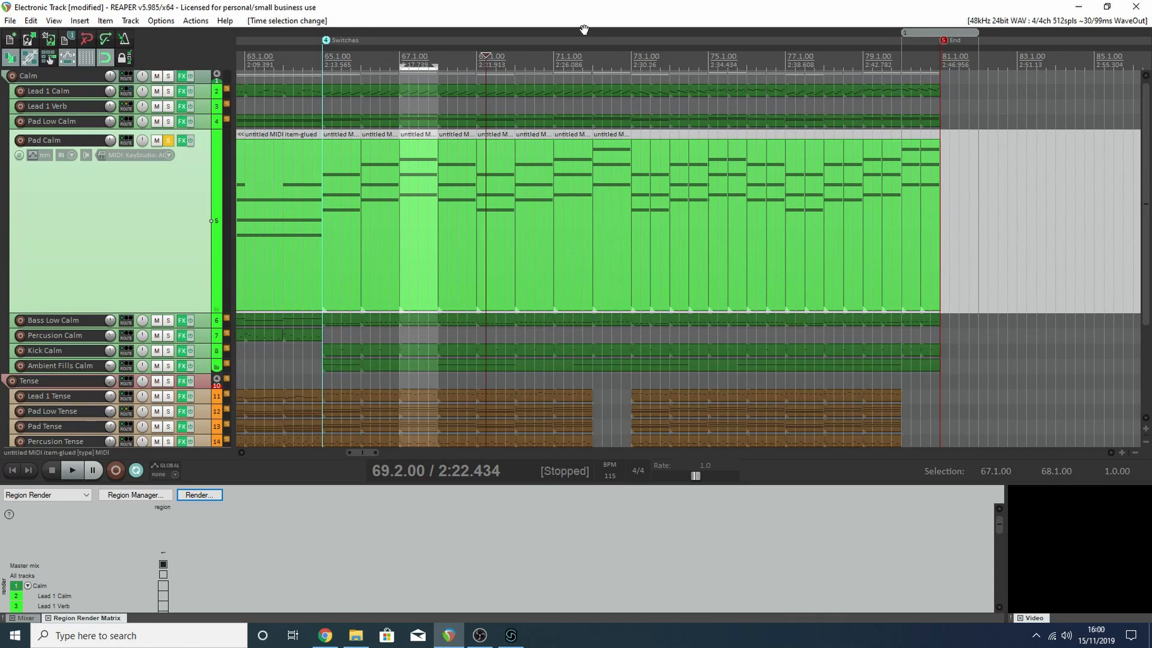
# Step: Set the time selection from bar 65 to bar 73 and place the edit cursor at 70.2.00
pyautogui.moveTo(627, 63); pyautogui.dragTo(324, 72)
pyautogui.click(639, 61)
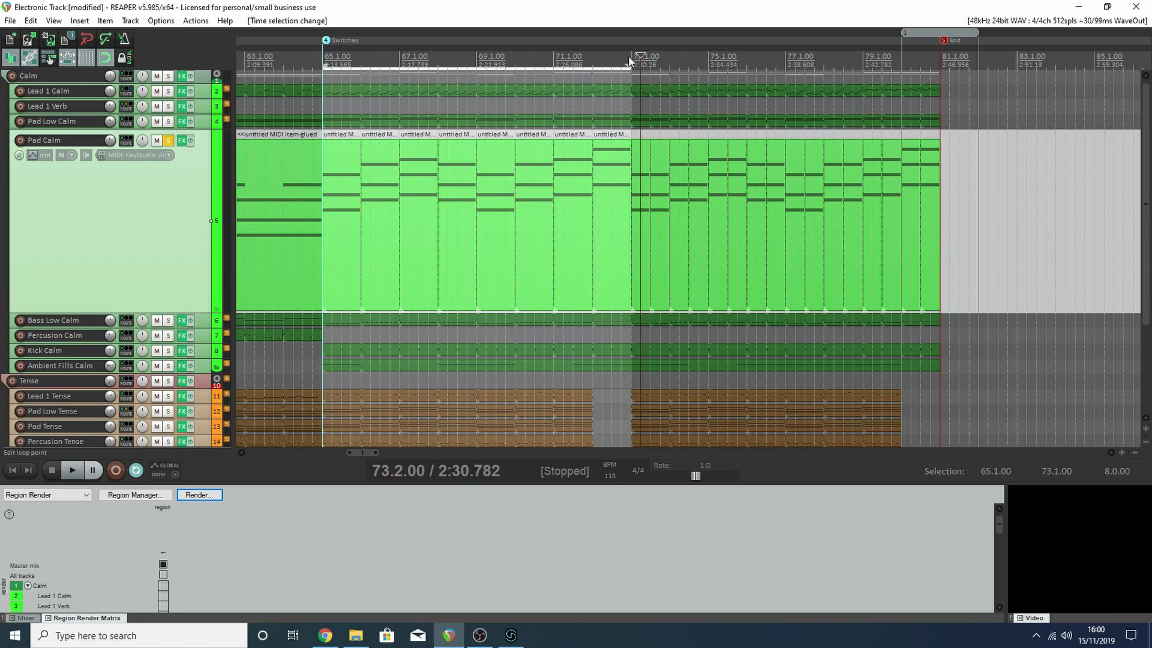
pyautogui.click(630, 60)
pyautogui.moveTo(631, 56); pyautogui.dragTo(810, 55)
pyautogui.click(523, 58)
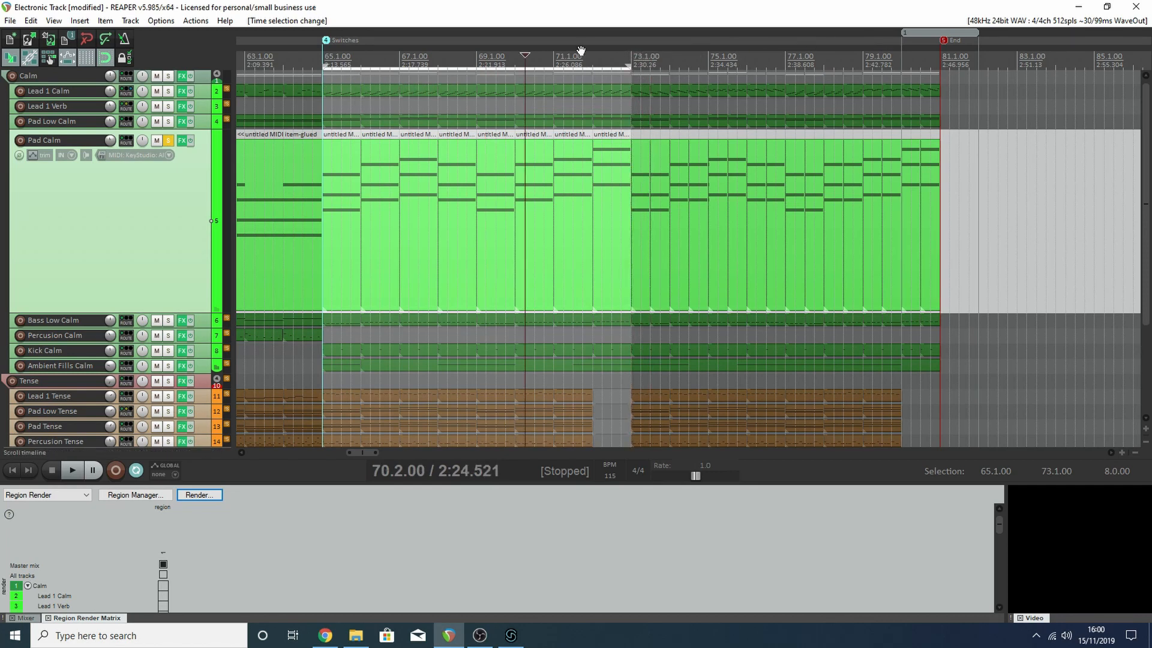
# Step: Replace the time selection with the range from bar 73 to bar 81 and examine the half-bar Pad Calm items there
pyautogui.press('Escape')
pyautogui.moveTo(632, 55); pyautogui.dragTo(936, 91)
pyautogui.scroll(3, 890, 110)
pyautogui.scroll(-3, 890, 111)
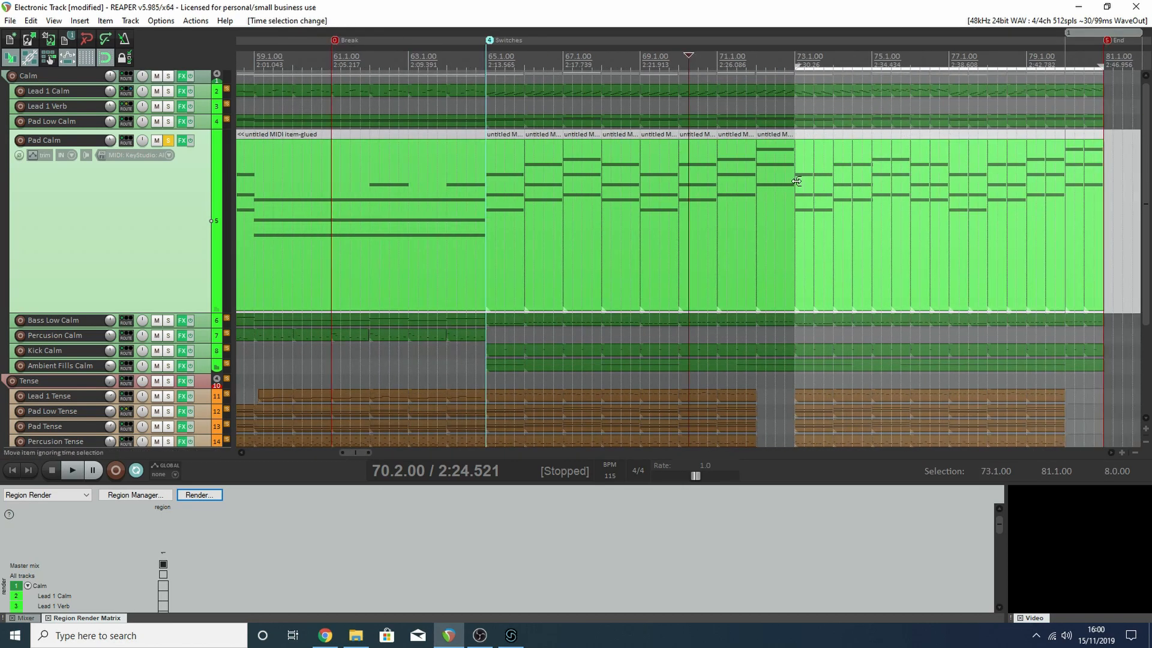
pyautogui.moveTo(352, 450); pyautogui.dragTo(371, 451)
pyautogui.scroll(1, 648, 276)
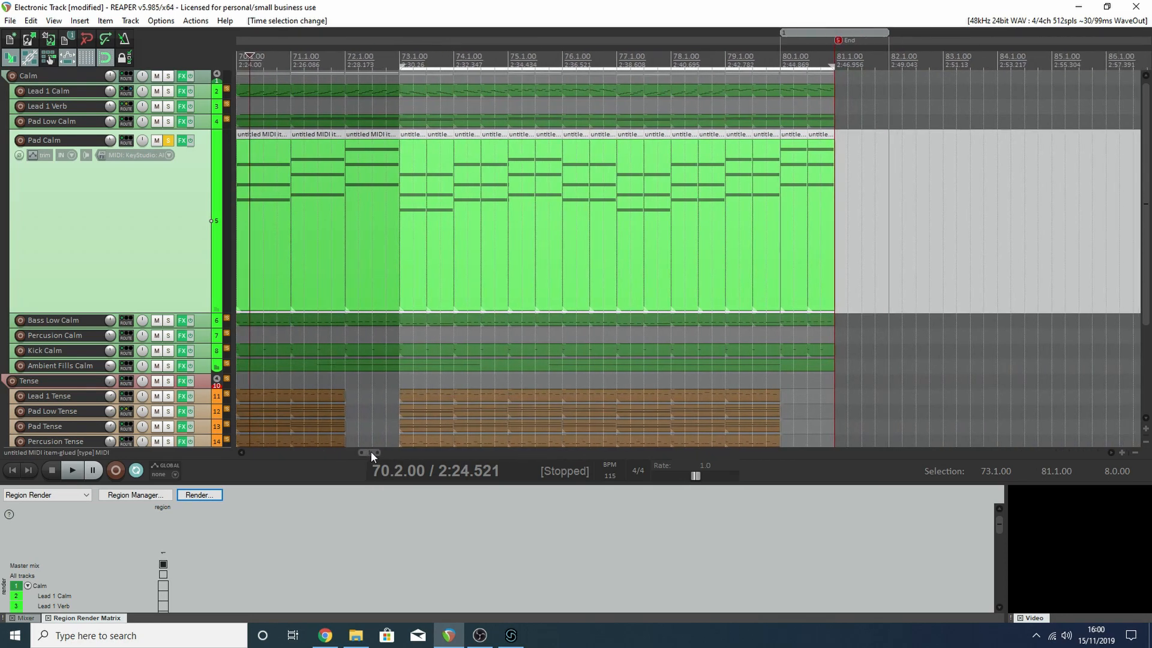
# Step: Select the first three half-bar Pad Calm items from bar 73 onward, one after another
pyautogui.click(415, 157)
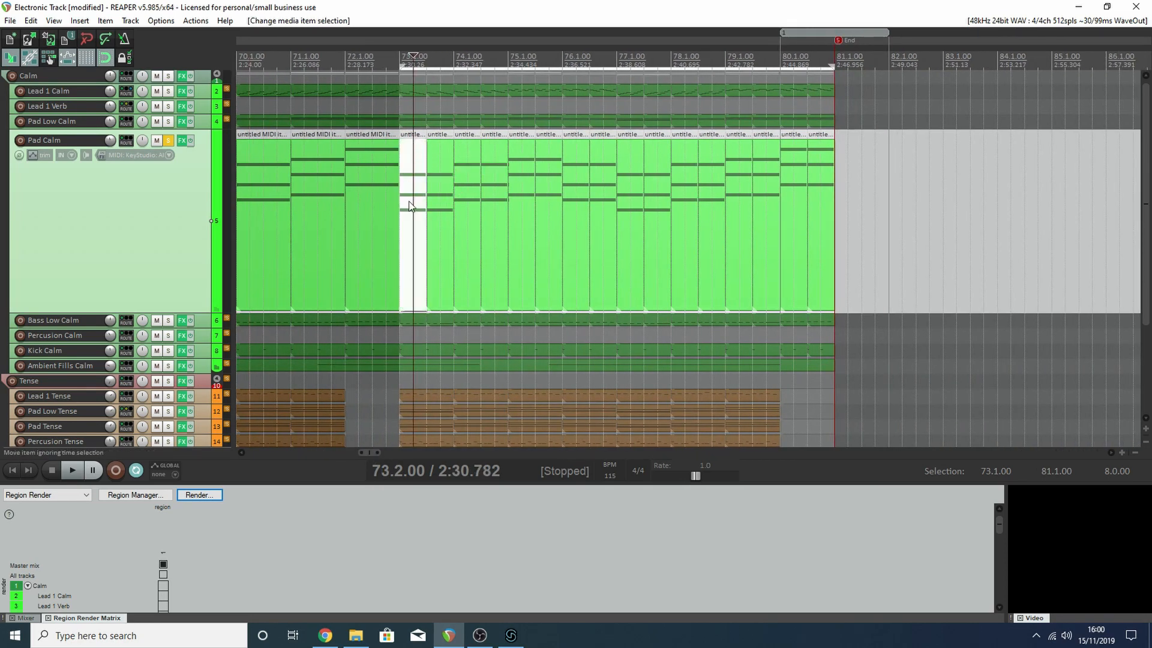
pyautogui.click(441, 154)
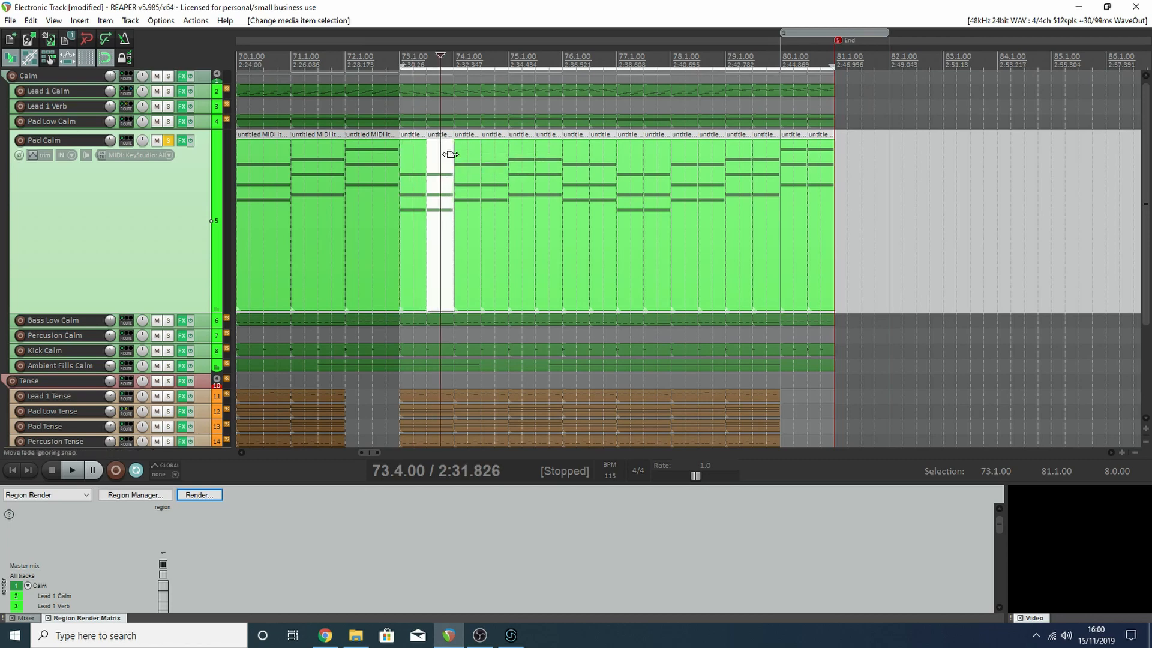
pyautogui.click(468, 157)
pyautogui.scroll(-8, 496, 106)
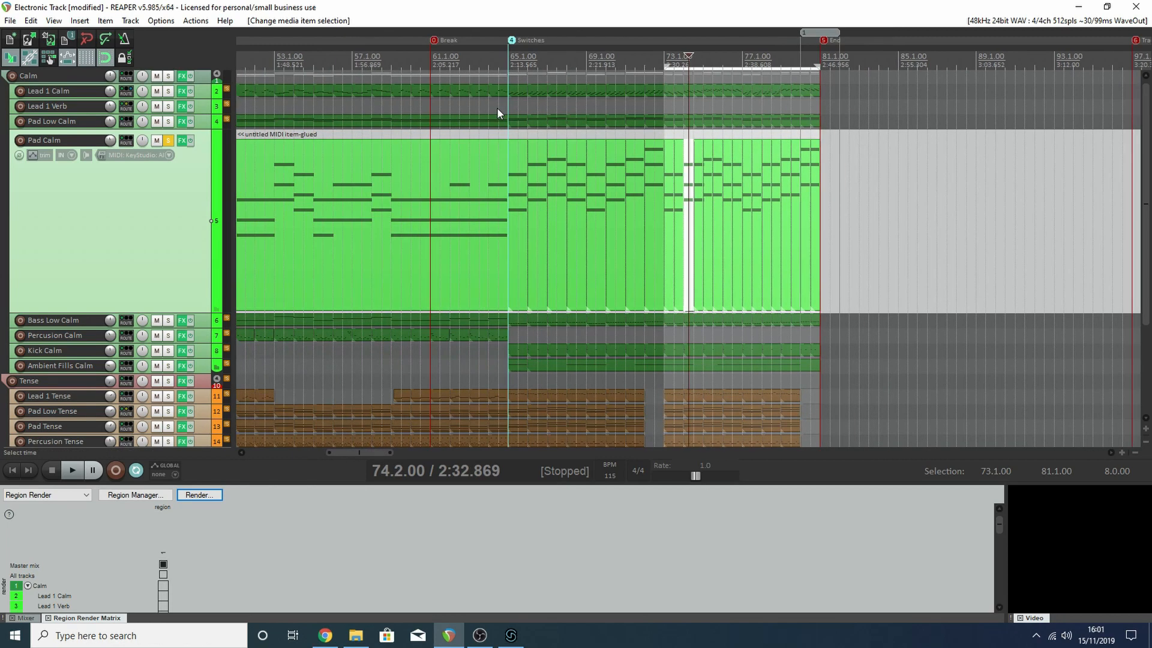
# Step: Clear the time selection, place the edit cursor at bar 48 and show the arrangement from Intro to End
pyautogui.press('Escape')
pyautogui.scroll(-4, 413, 62)
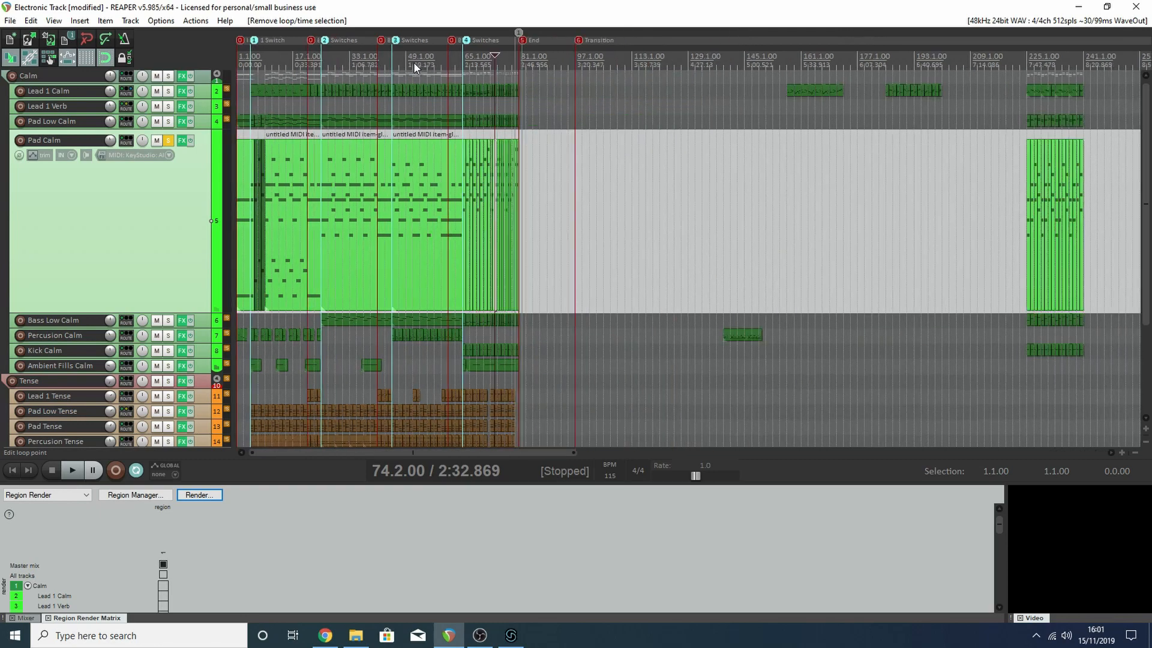
pyautogui.click(326, 59)
pyautogui.scroll(6, 323, 58)
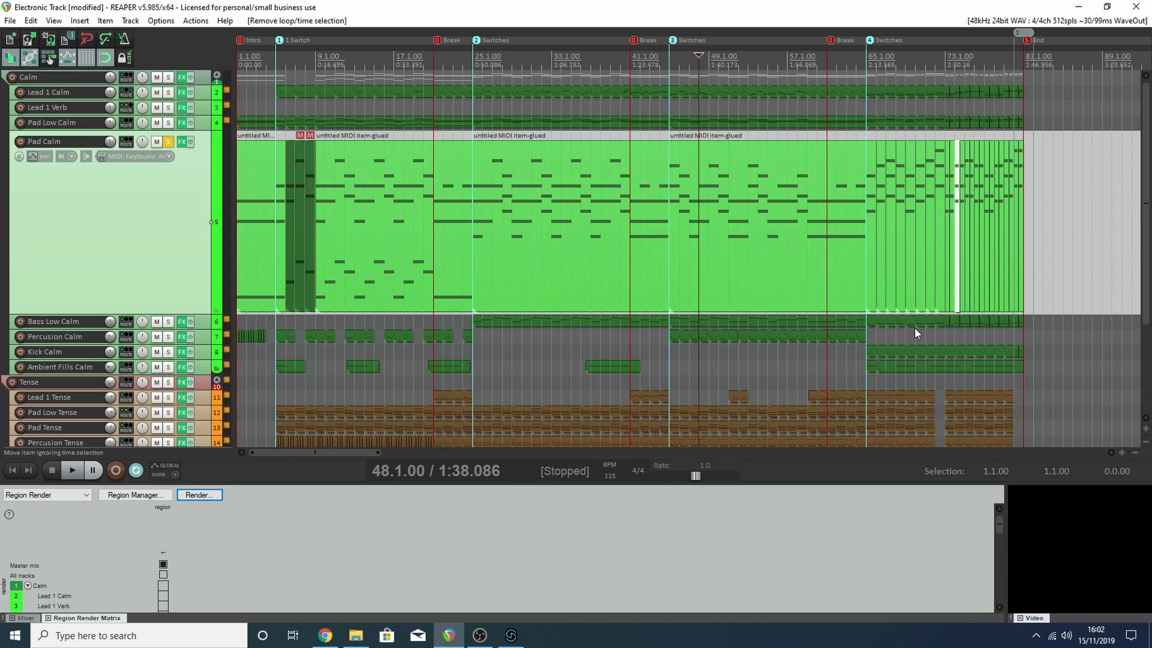
# Step: Switch to FMOD Studio and enlarge the Lv4 Music timeline by hiding the deck, so the tracks down to Master show
pyautogui.click(510, 635)
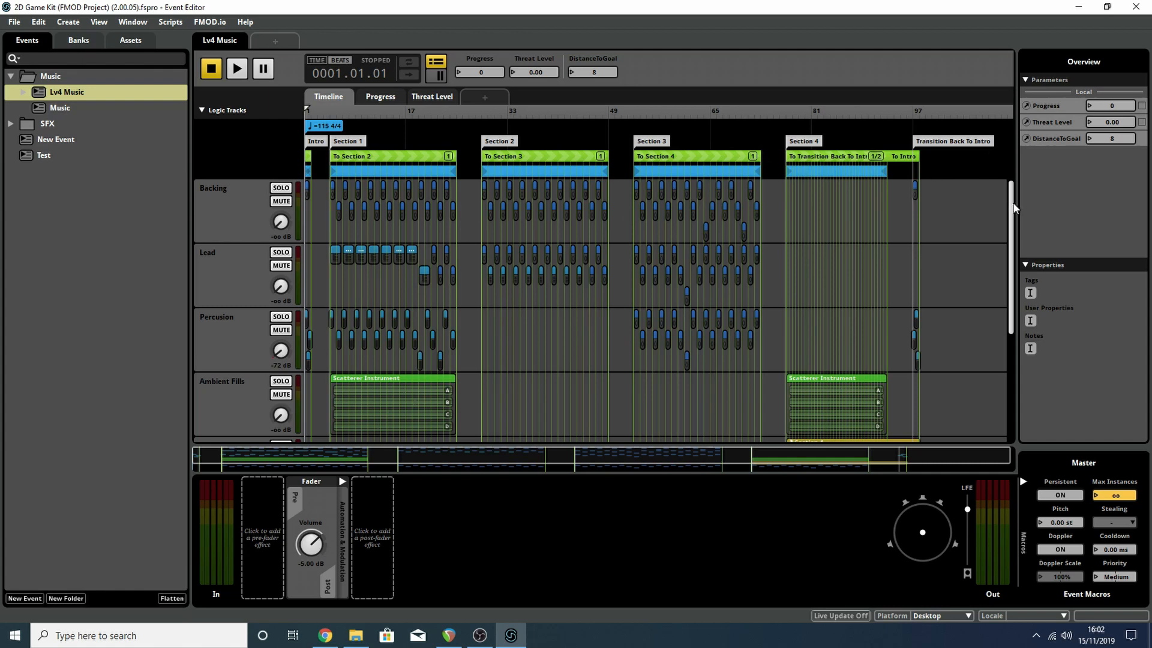
pyautogui.doubleClick(1016, 201)
pyautogui.hotkey('ctrl', 'alt', 'Left')
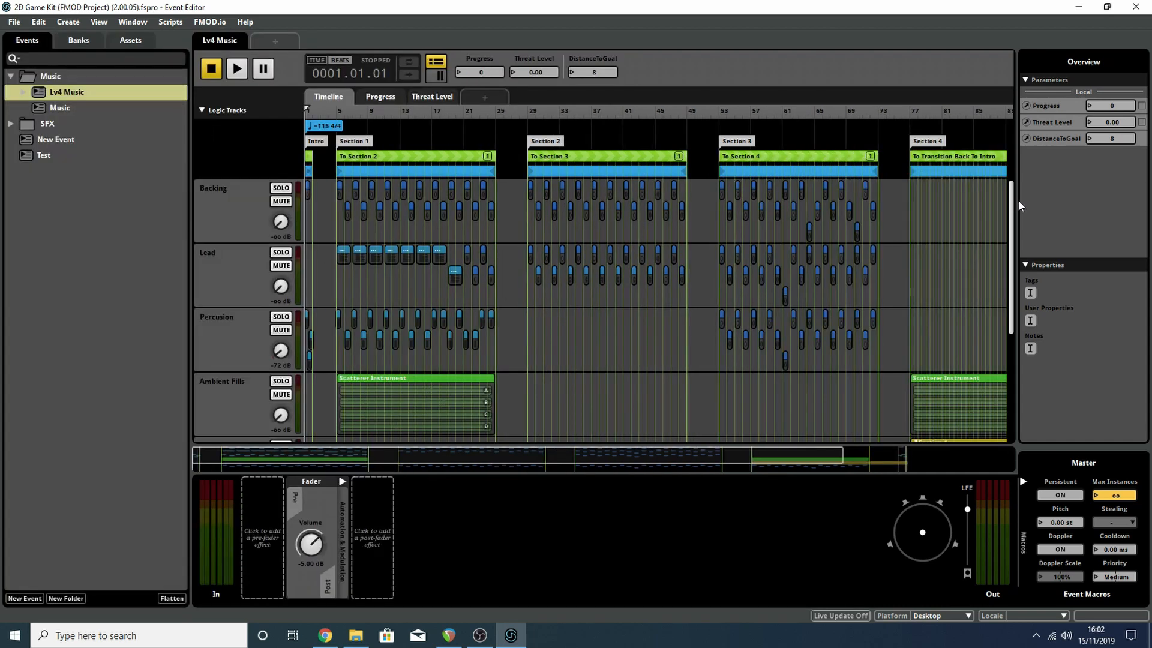
pyautogui.hotkey('ctrl', 'alt', 'Down')
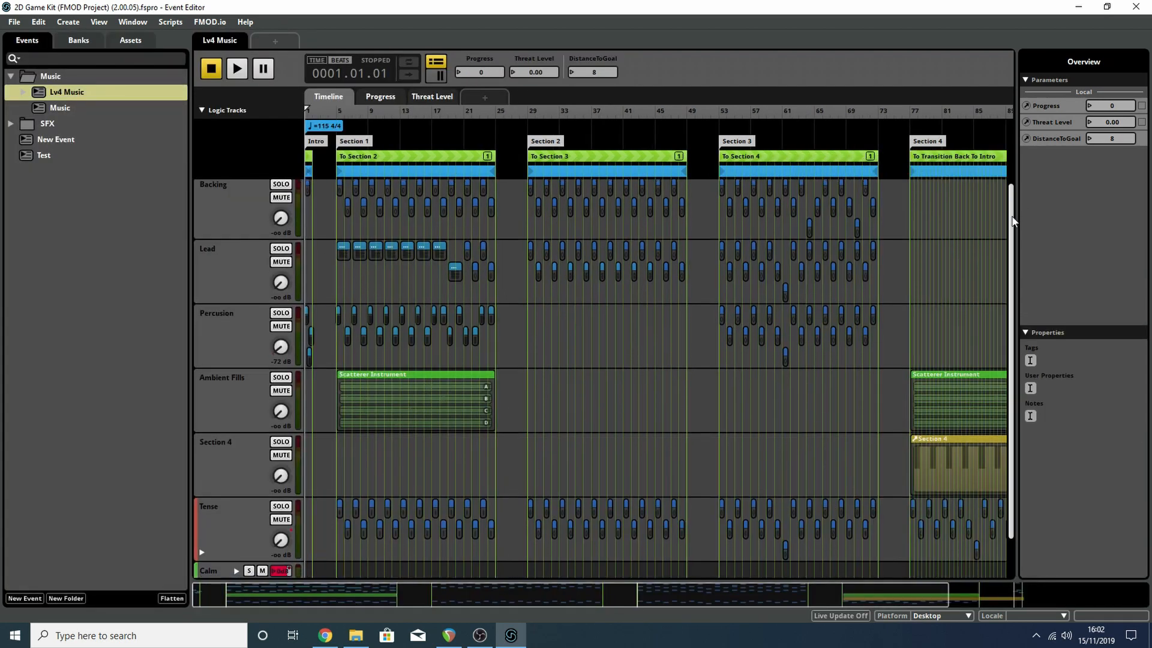
pyautogui.scroll(-2, 1000, 278)
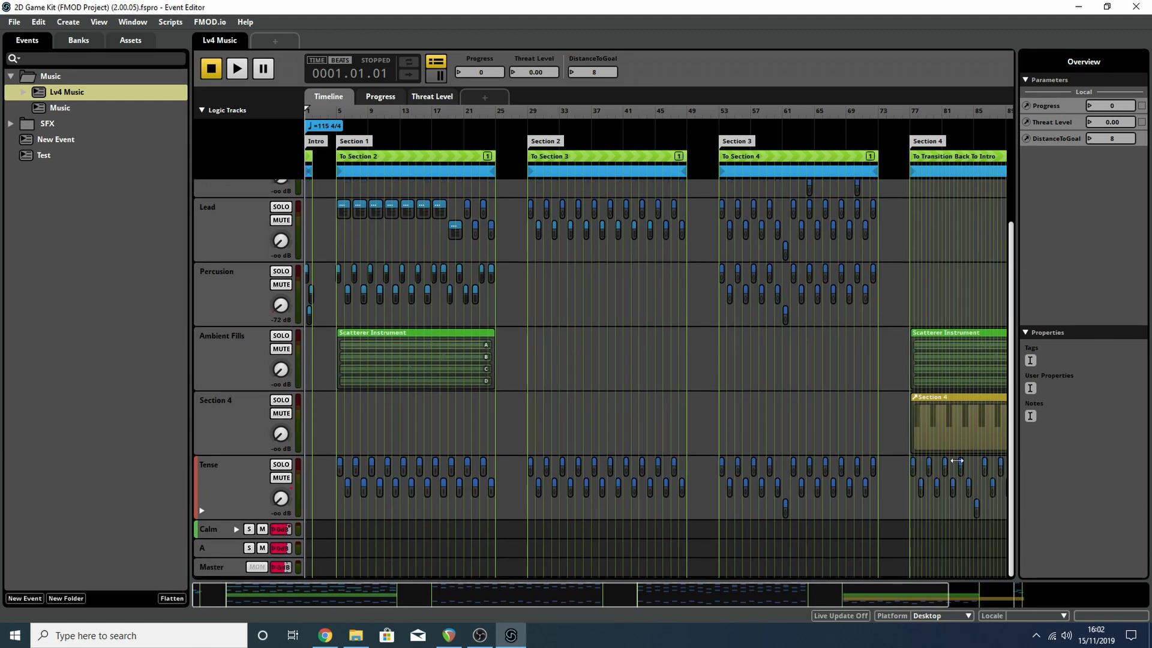
# Step: Select the Tense track and the calm layer's Backing, Lead, Percusion, Ambient Fills and Section 4 tracks in turn
pyautogui.click(240, 481)
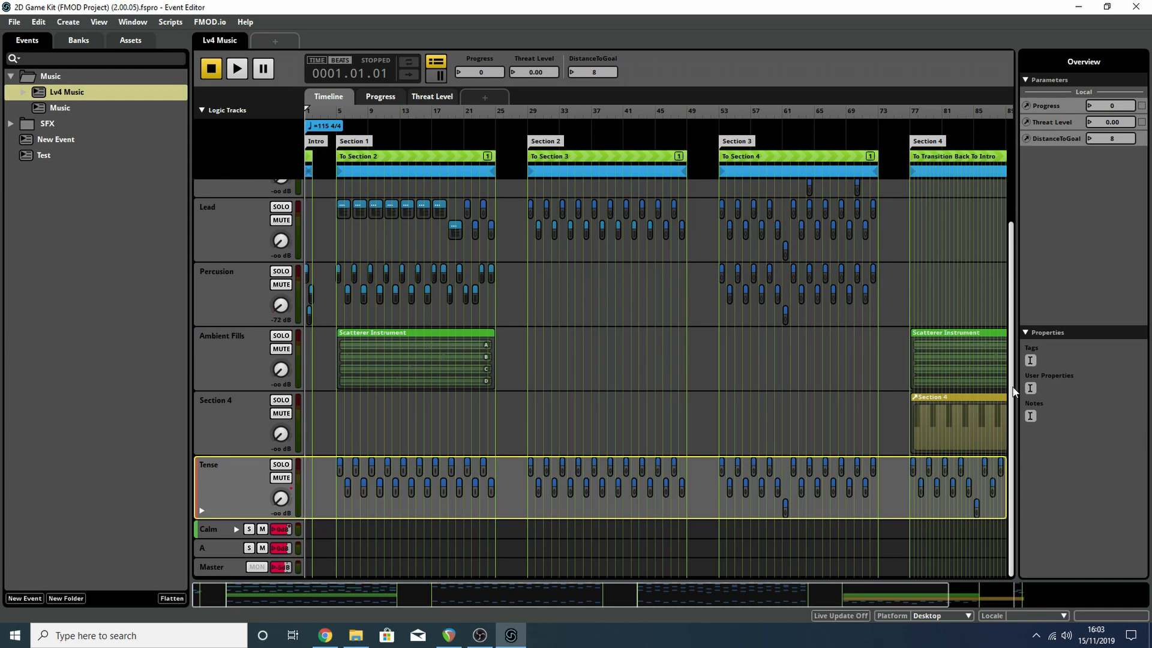
pyautogui.scroll(2, 600, 378)
pyautogui.click(230, 192)
pyautogui.click(241, 268)
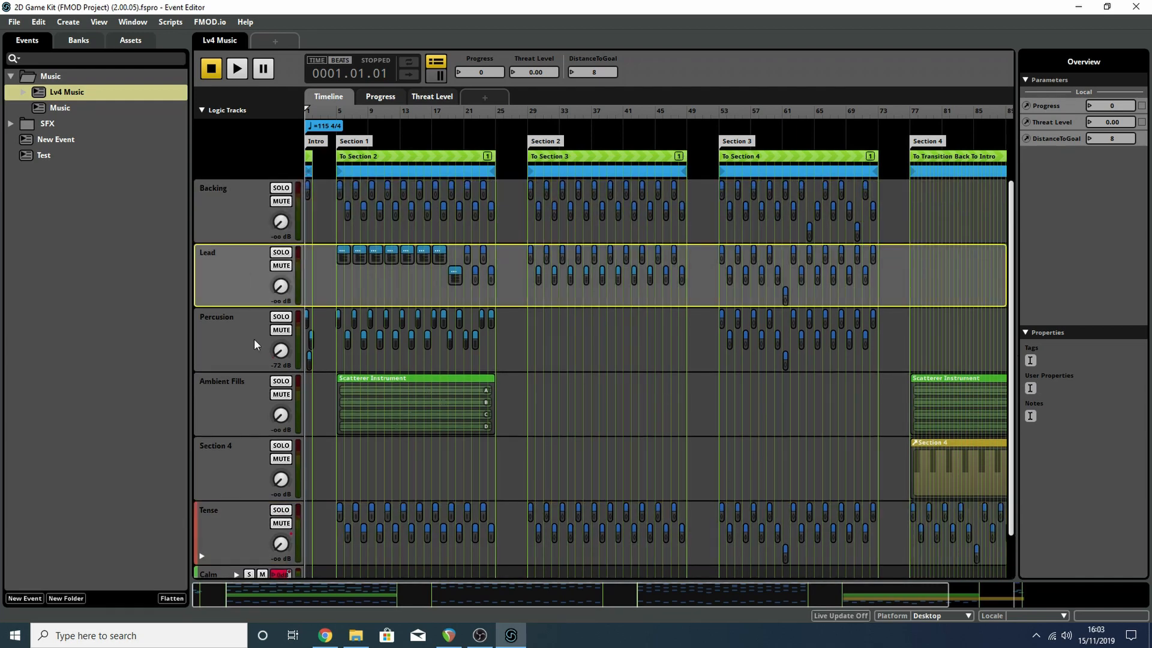
pyautogui.click(254, 338)
pyautogui.click(252, 399)
pyautogui.click(251, 456)
# Step: Compare the instruments on the Backing, Lead and Tense tracks by selecting each track
pyautogui.click(256, 217)
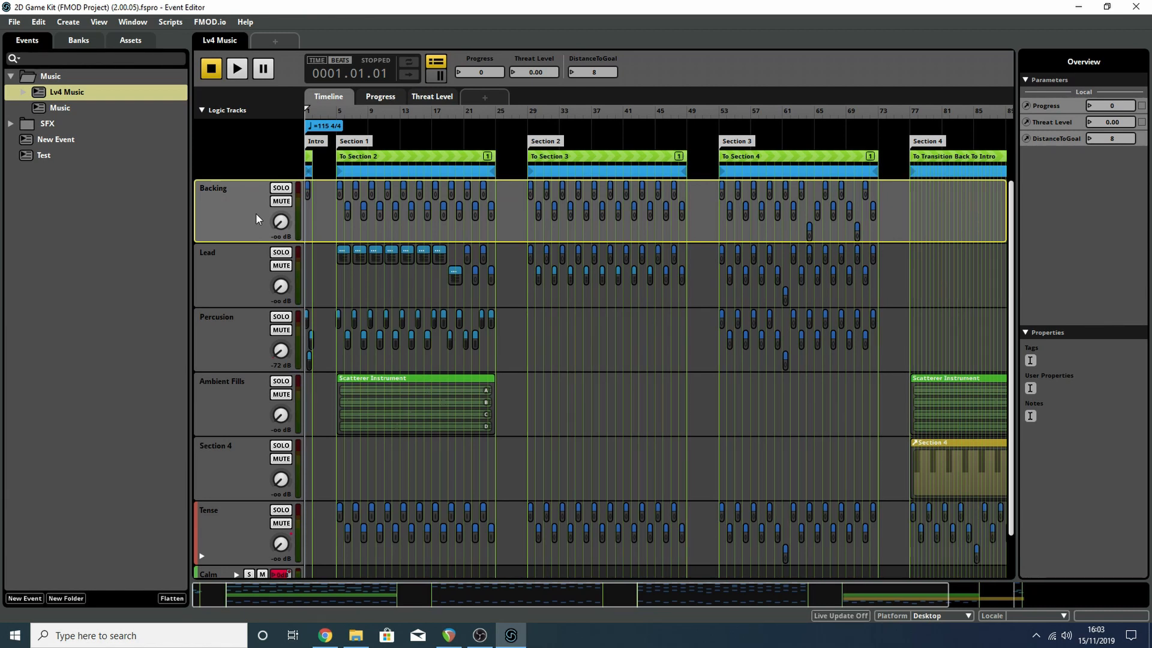
pyautogui.click(241, 267)
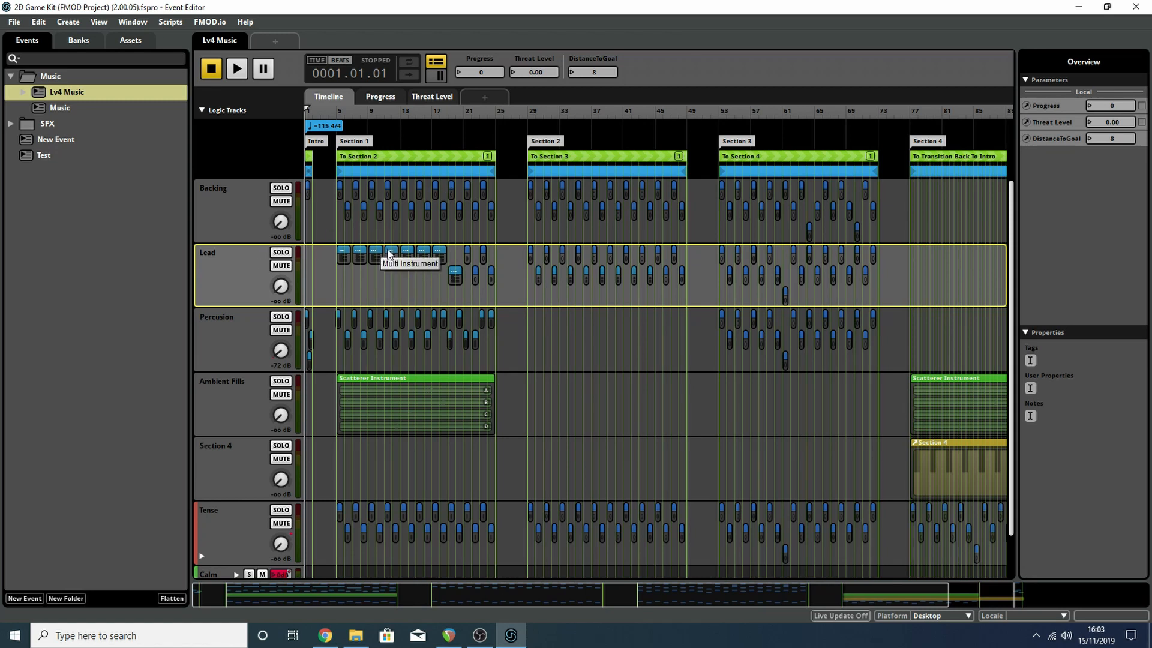
pyautogui.click(240, 217)
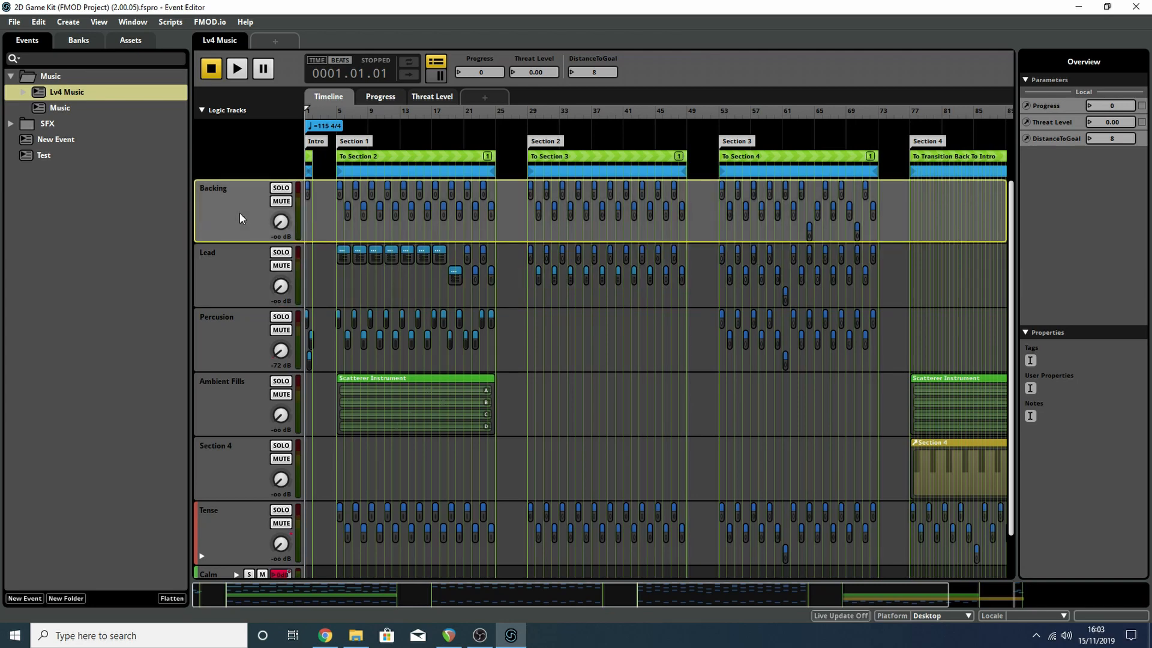
pyautogui.click(224, 537)
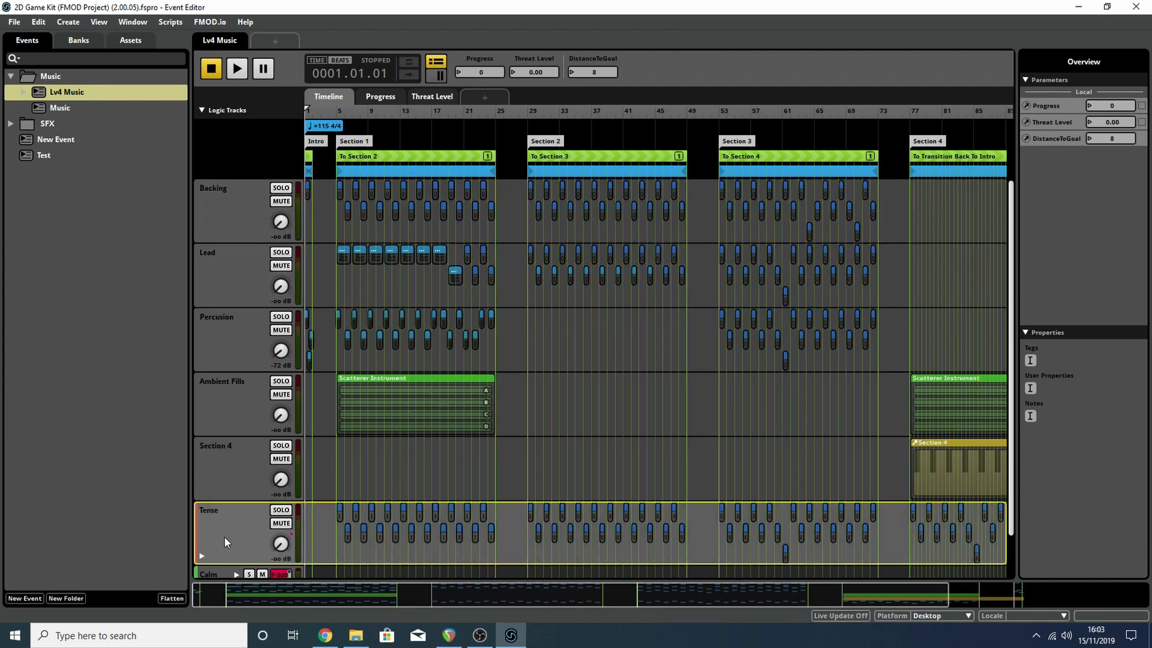
# Step: Place the playhead at the start of Section 1 at bar 5 and select the first Tense instrument there
pyautogui.click(339, 111)
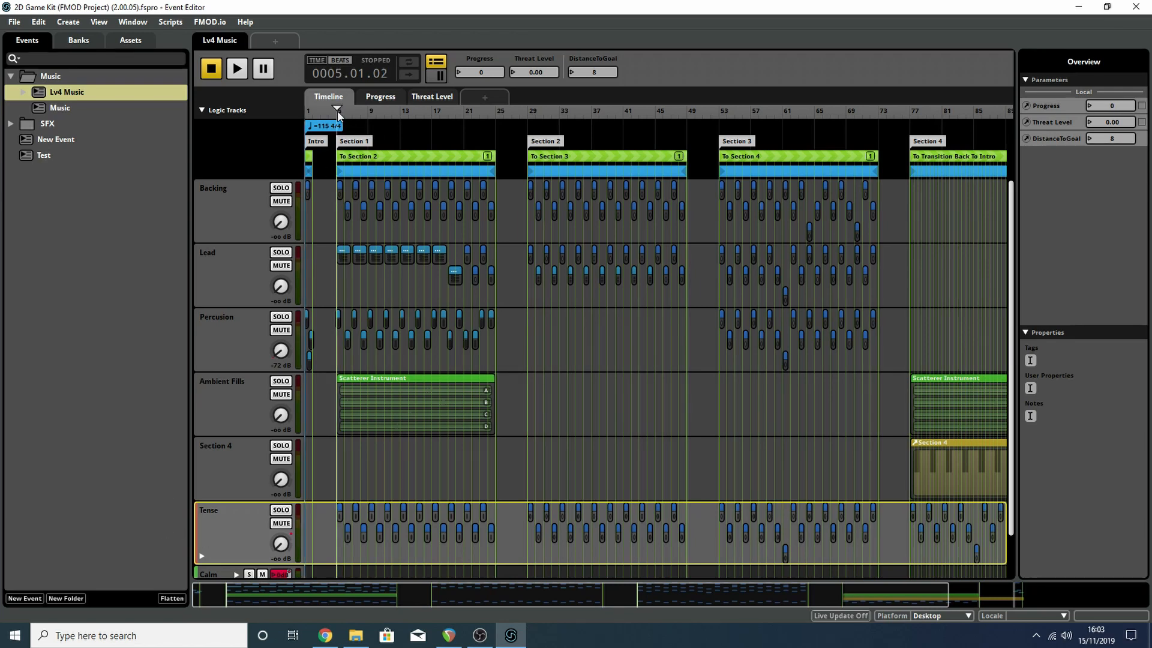
pyautogui.scroll(5, 337, 114)
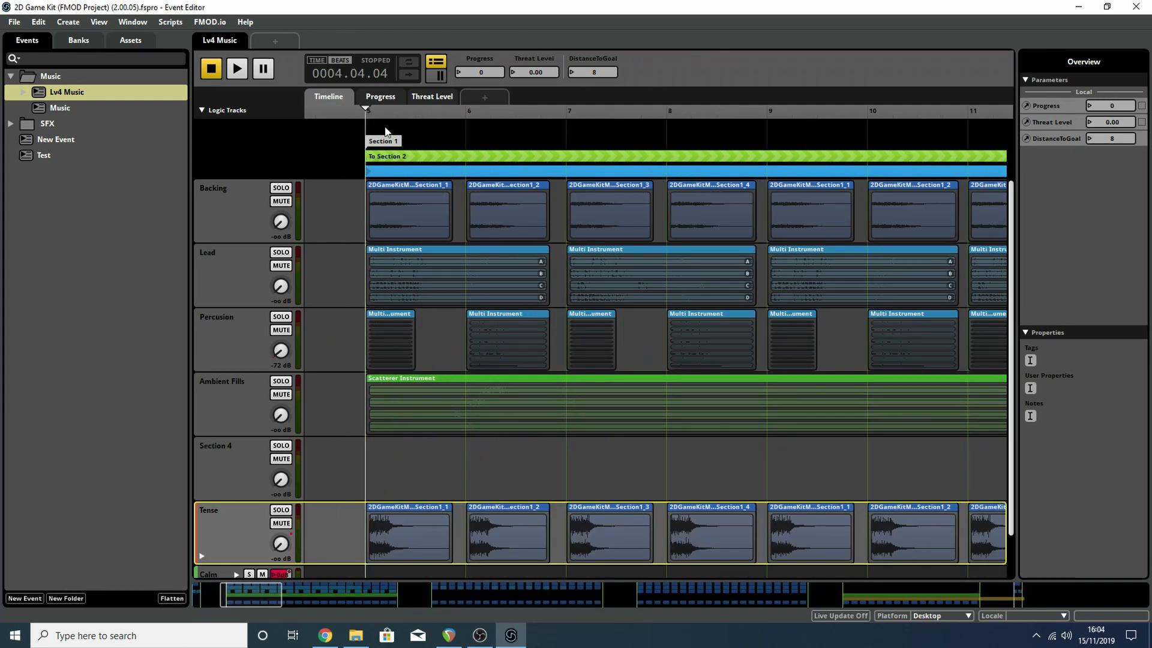
pyautogui.click(401, 529)
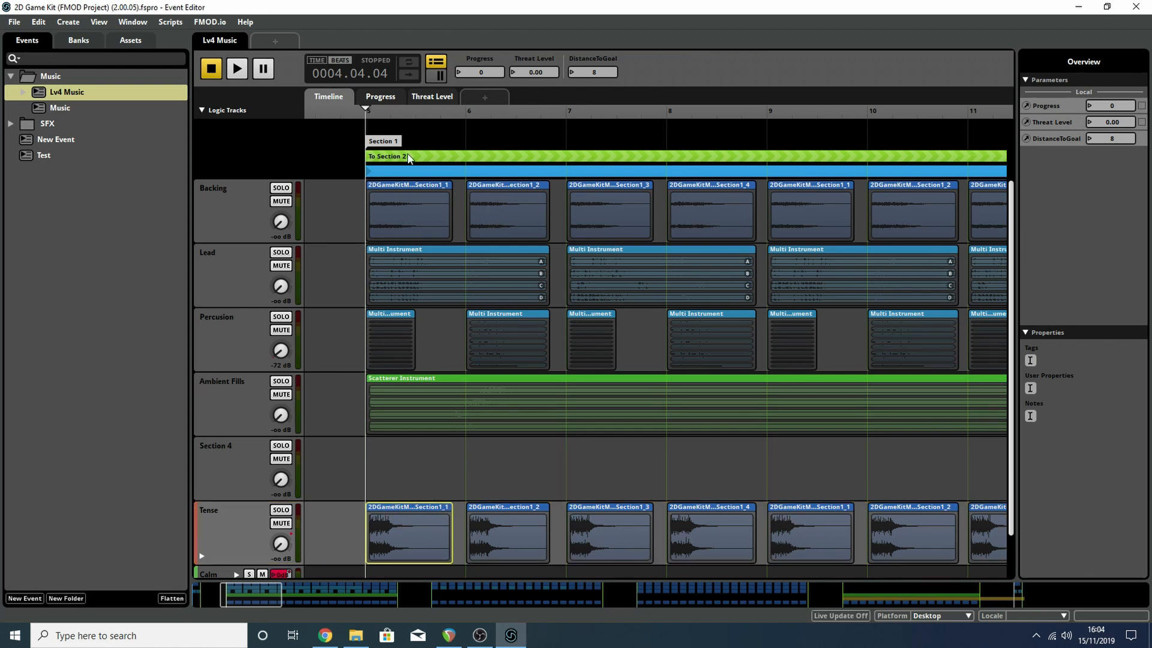
pyautogui.click(395, 112)
pyautogui.click(365, 114)
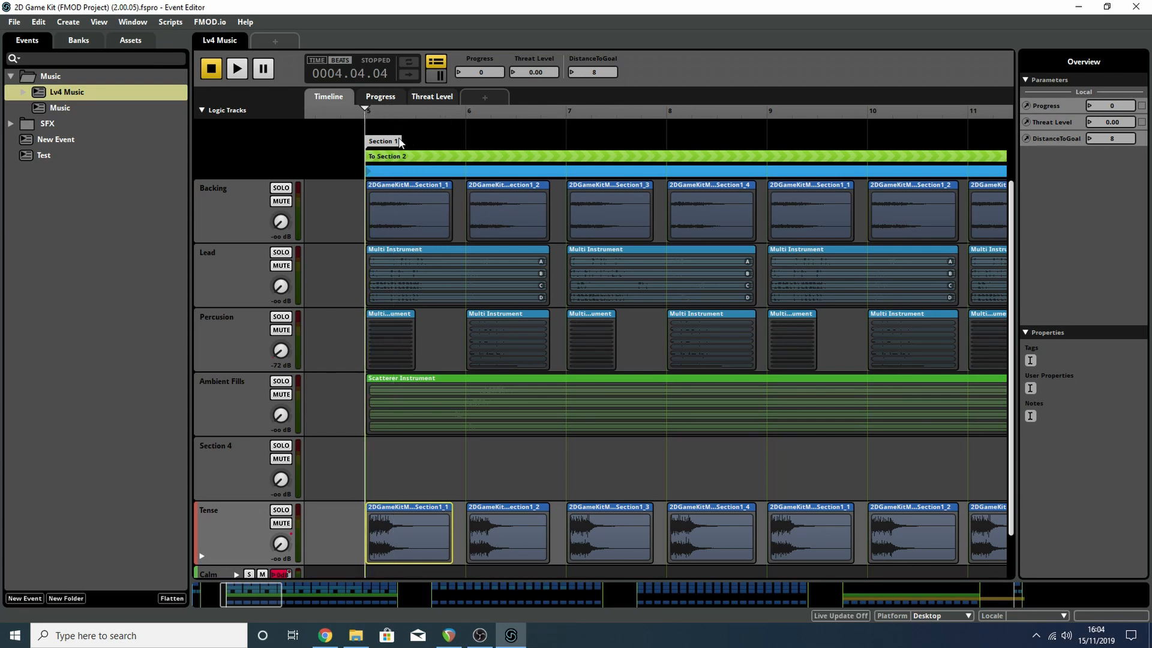
# Step: Select the first Section 1 instrument on the Backing, Lead and Percusion tracks in turn
pyautogui.click(411, 203)
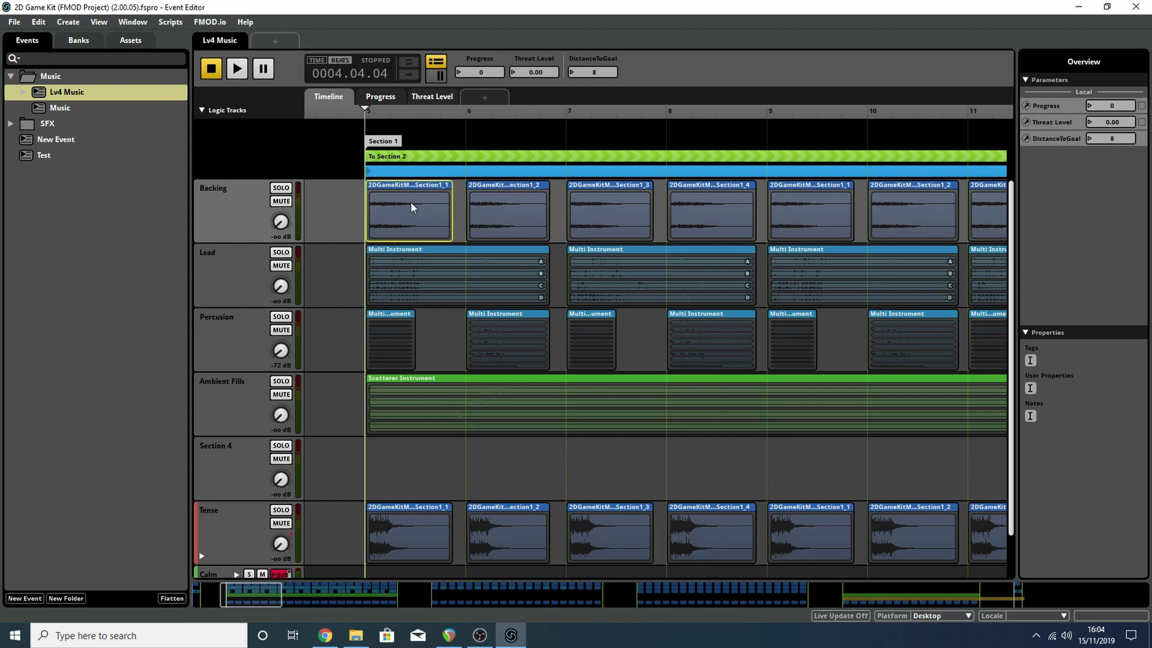
pyautogui.click(410, 269)
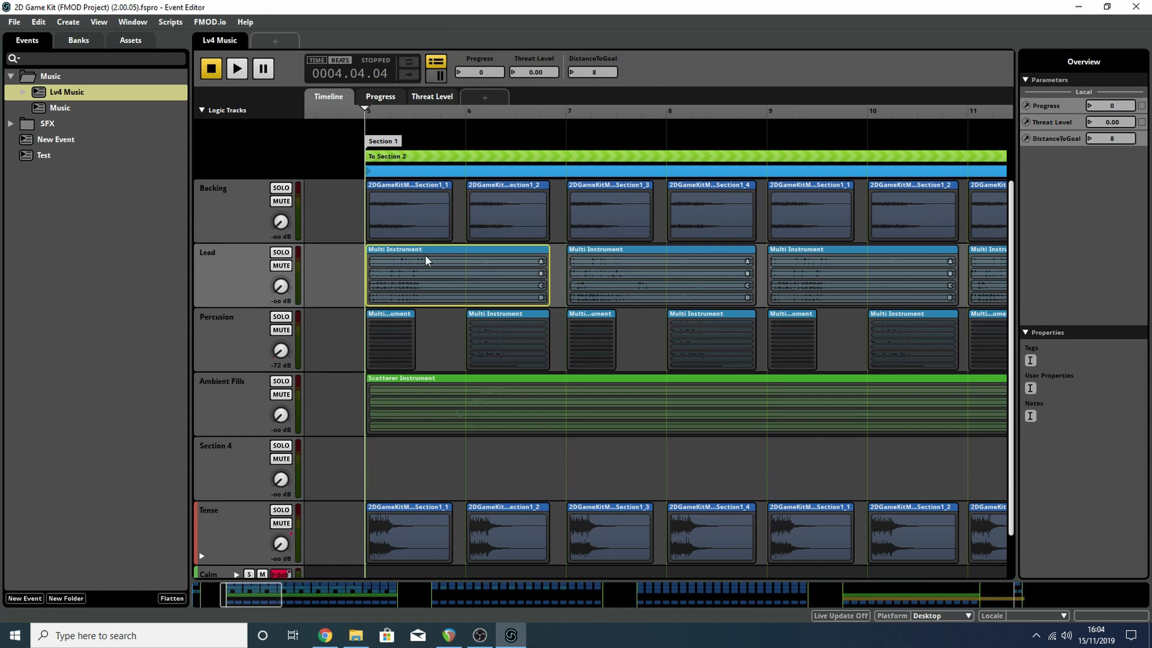
pyautogui.click(396, 353)
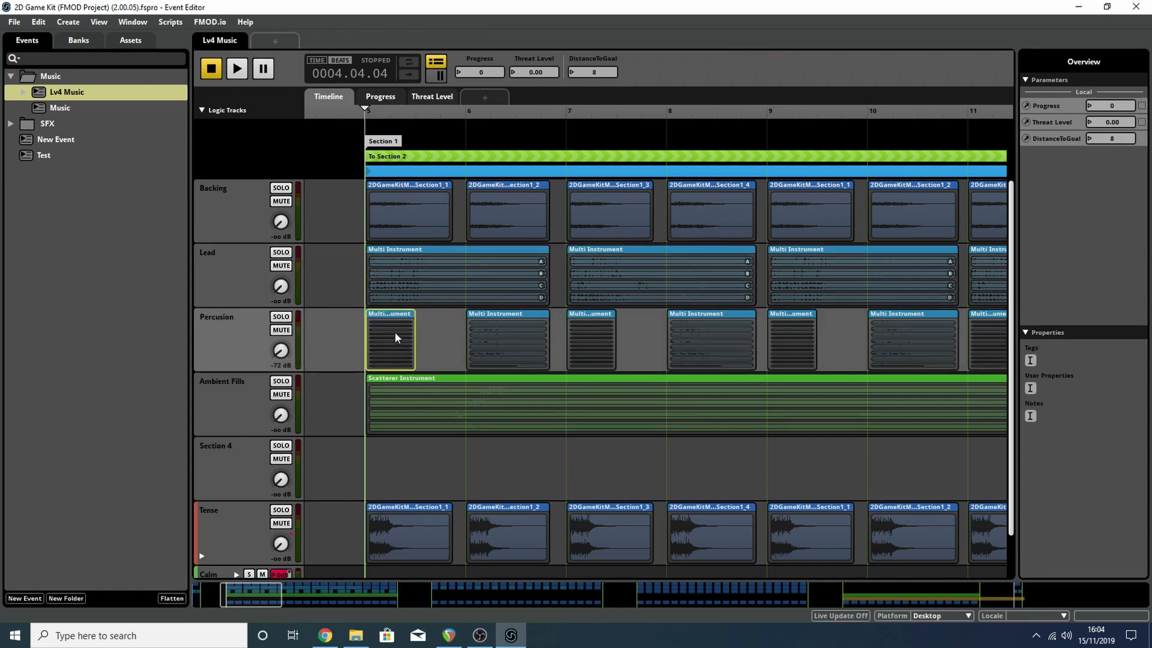
# Step: Select the Section 1 scatterer instrument on the Ambient Fills track and start playing the event from the Intro
pyautogui.click(405, 408)
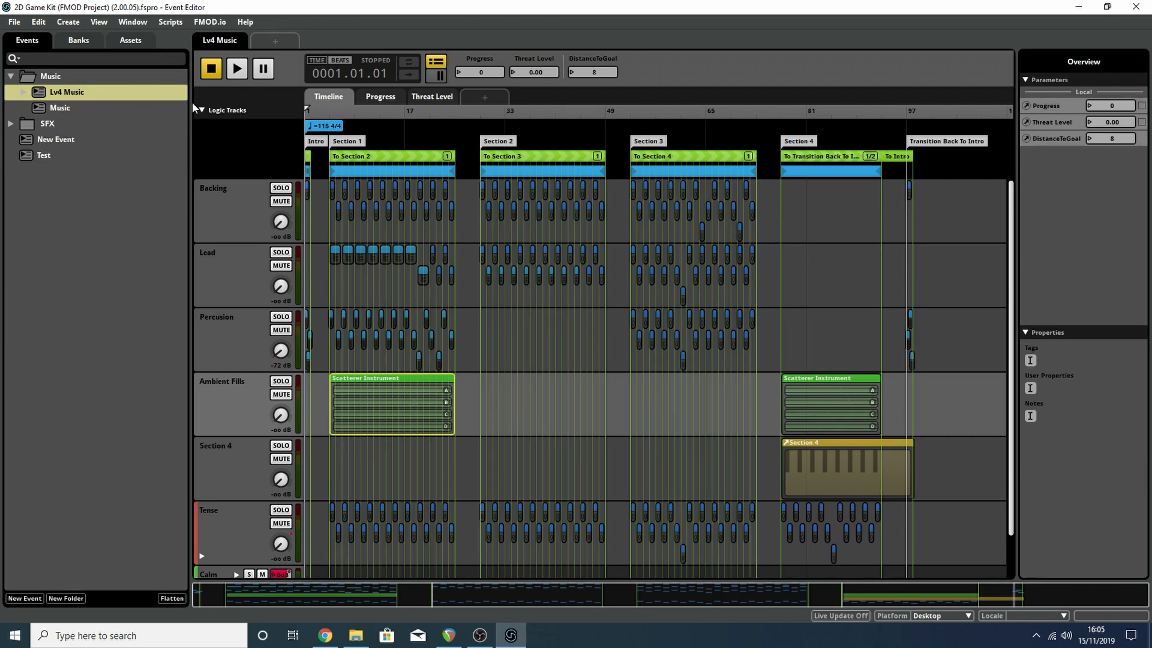
pyautogui.click(238, 69)
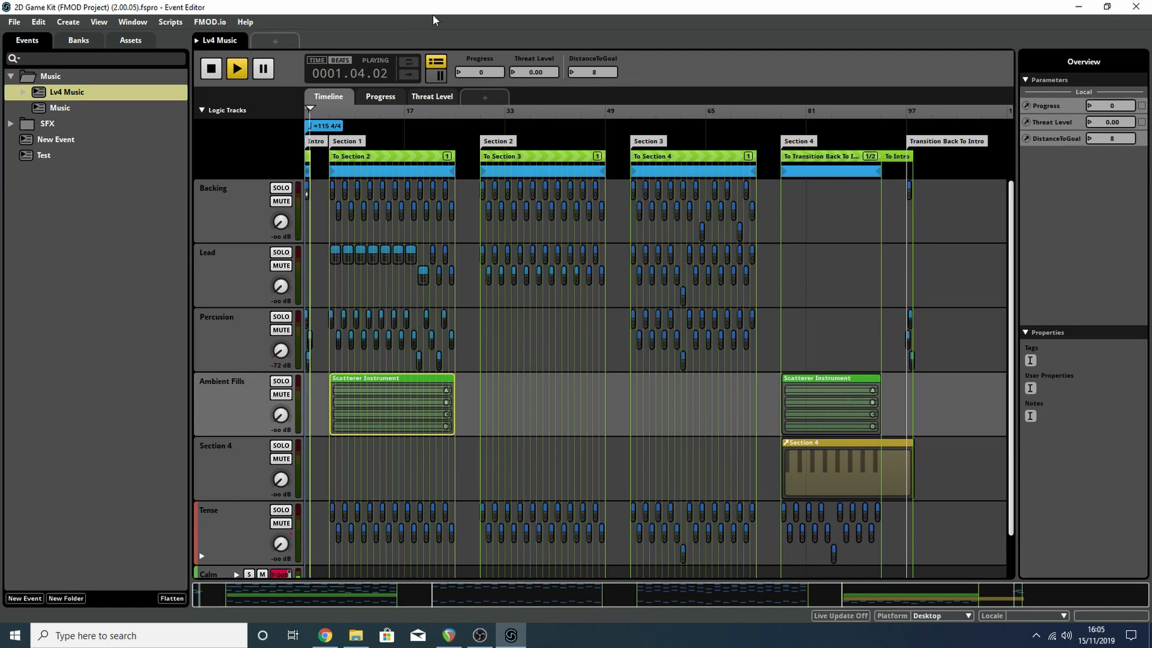
# Step: Open the first Percusion multi instrument in the Intro and look through its playlist
pyautogui.scroll(2, 322, 297)
pyautogui.scroll(5, 322, 300)
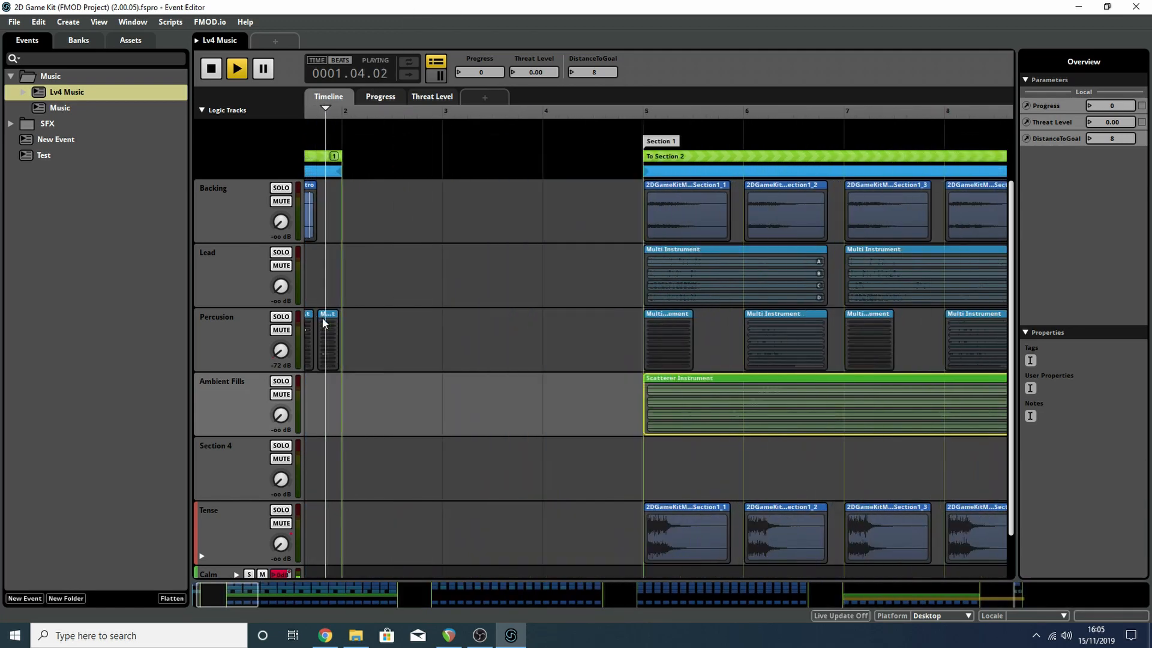
pyautogui.moveTo(219, 590); pyautogui.dragTo(214, 578)
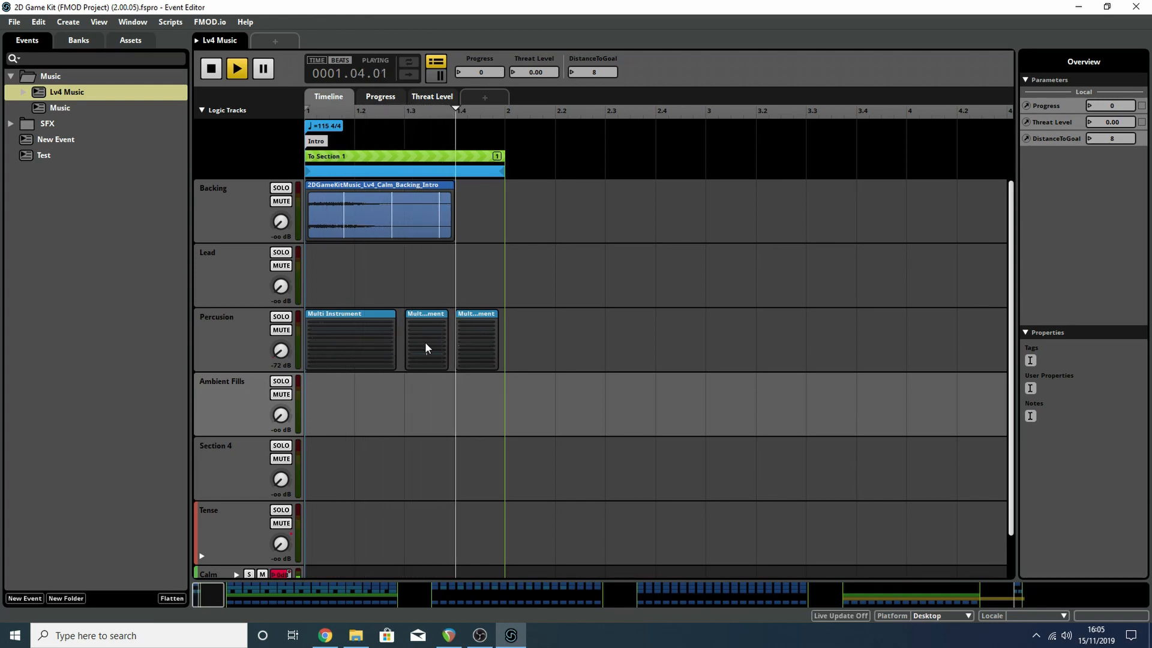
pyautogui.click(359, 344)
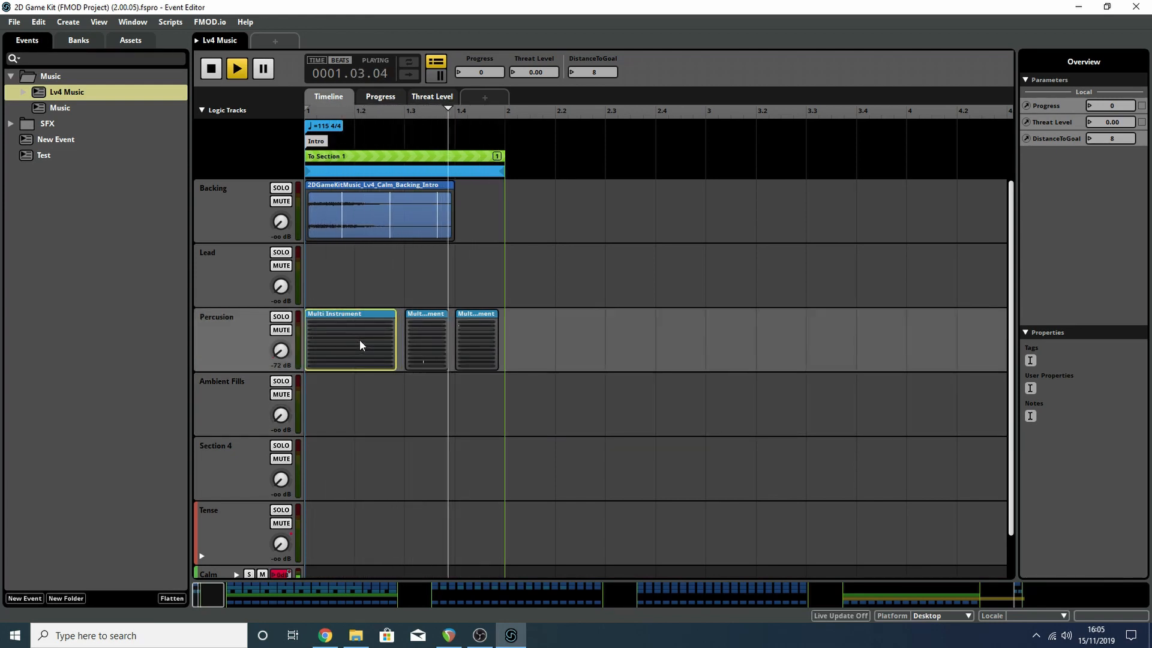
pyautogui.doubleClick(359, 340)
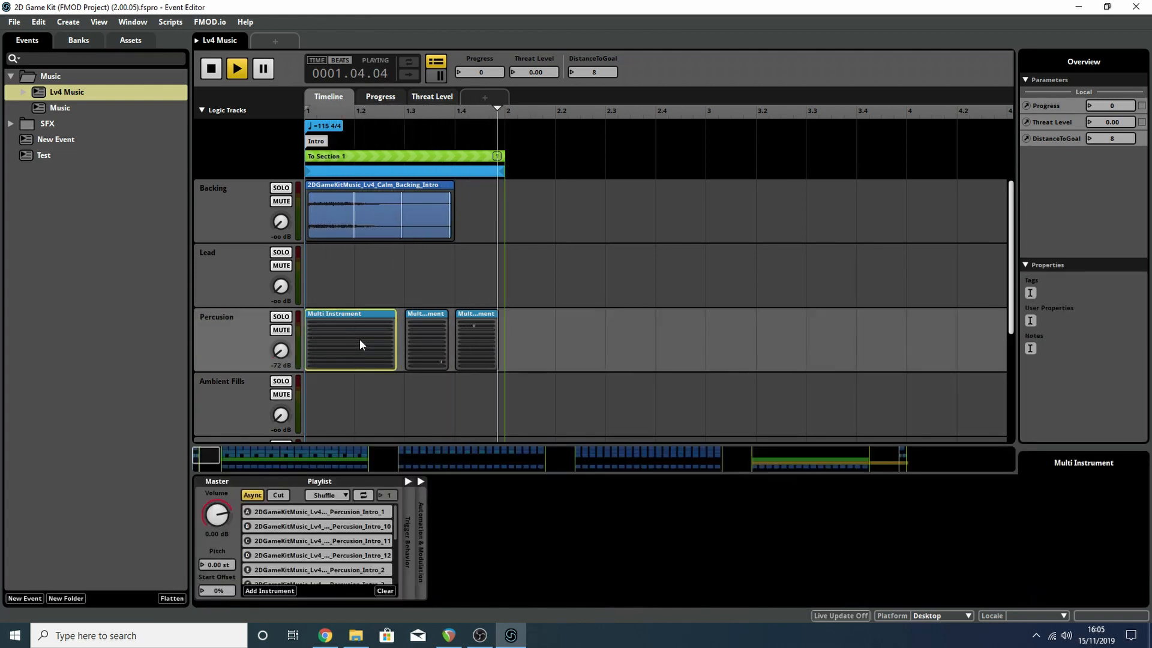
pyautogui.click(355, 529)
pyautogui.scroll(-2, 355, 532)
pyautogui.click(355, 534)
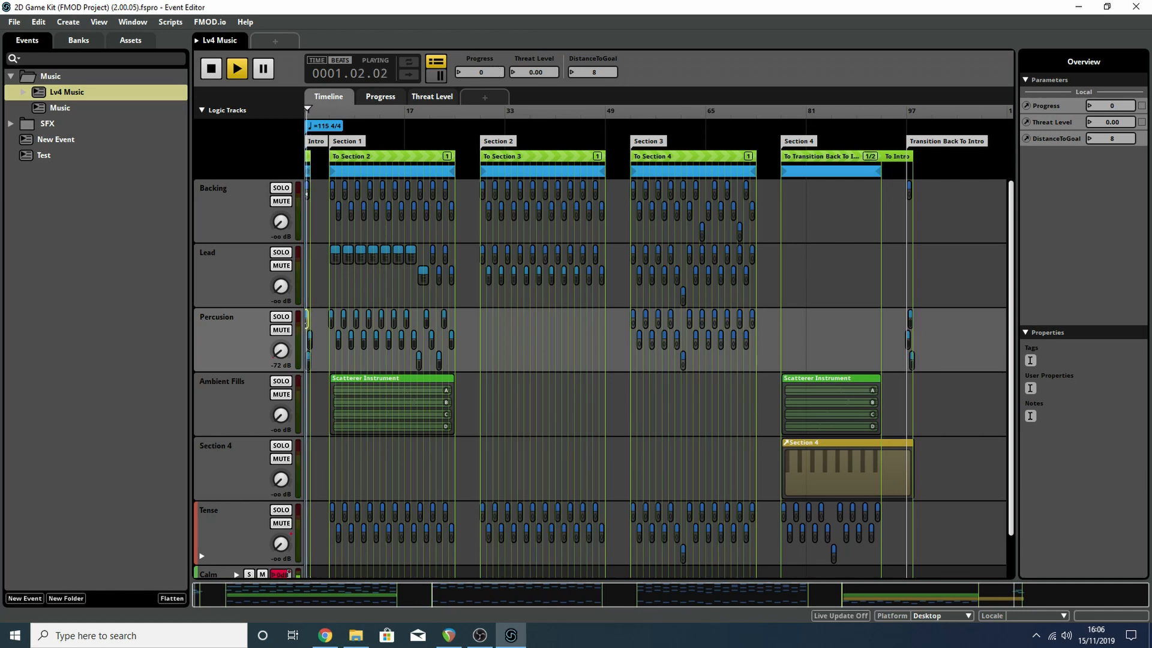
# Step: Set the Progress parameter to 1 and select the To Section 2 transition region above Section 1
pyautogui.moveTo(480, 72); pyautogui.dragTo(479, 63)
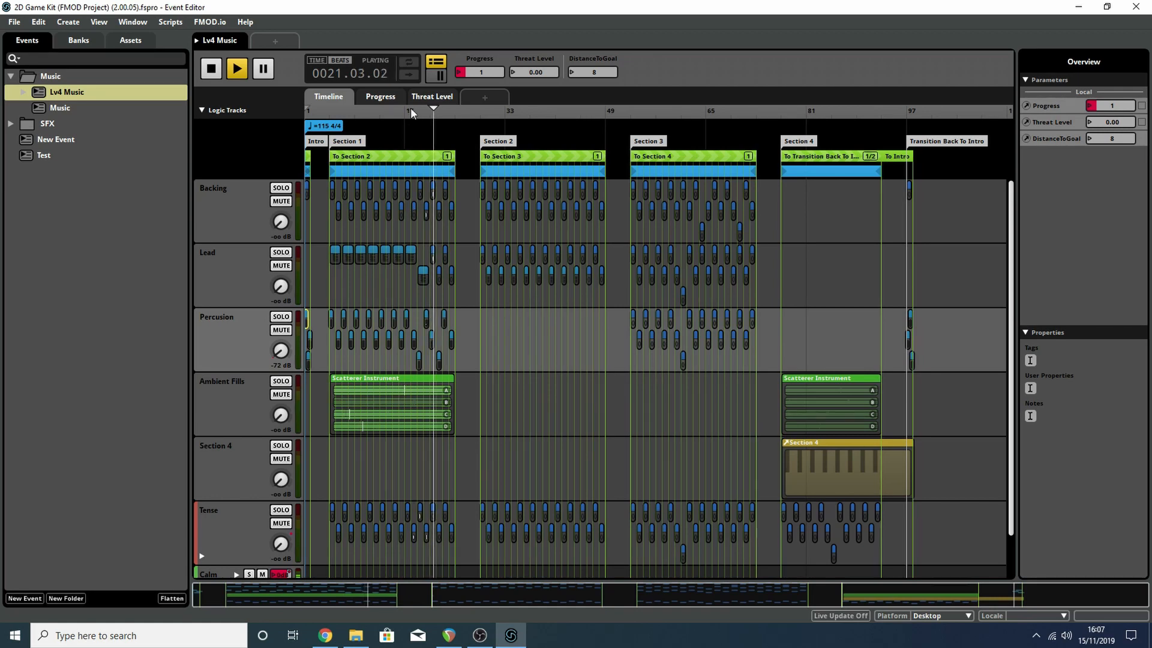
pyautogui.scroll(5, 415, 128)
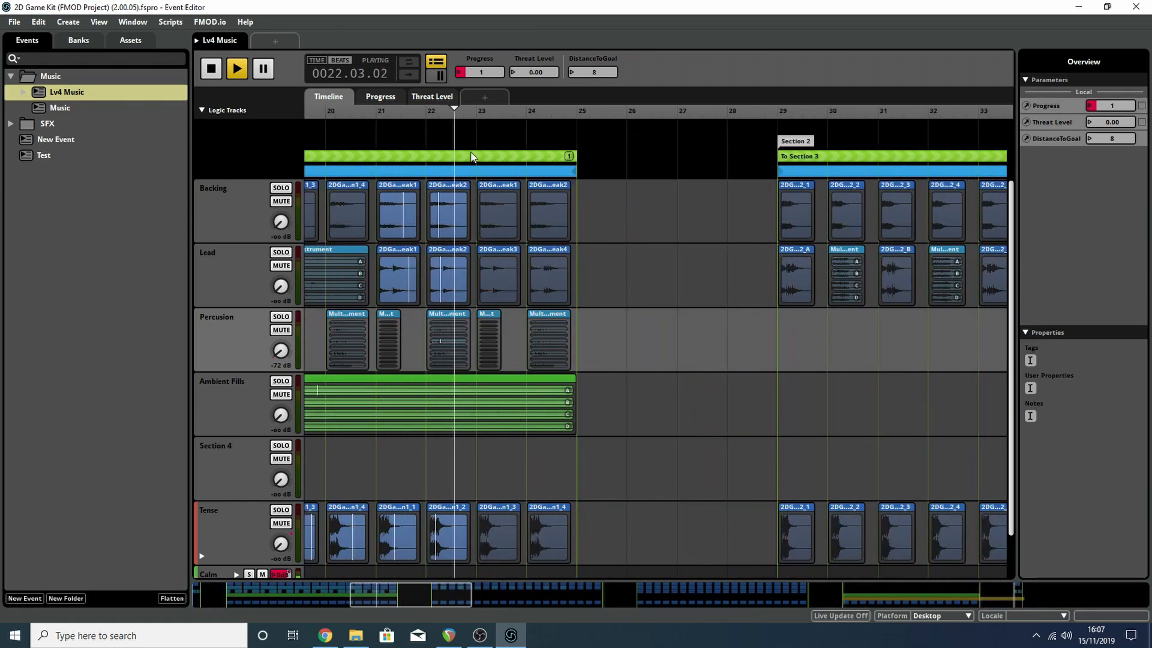
pyautogui.moveTo(433, 593); pyautogui.dragTo(337, 594)
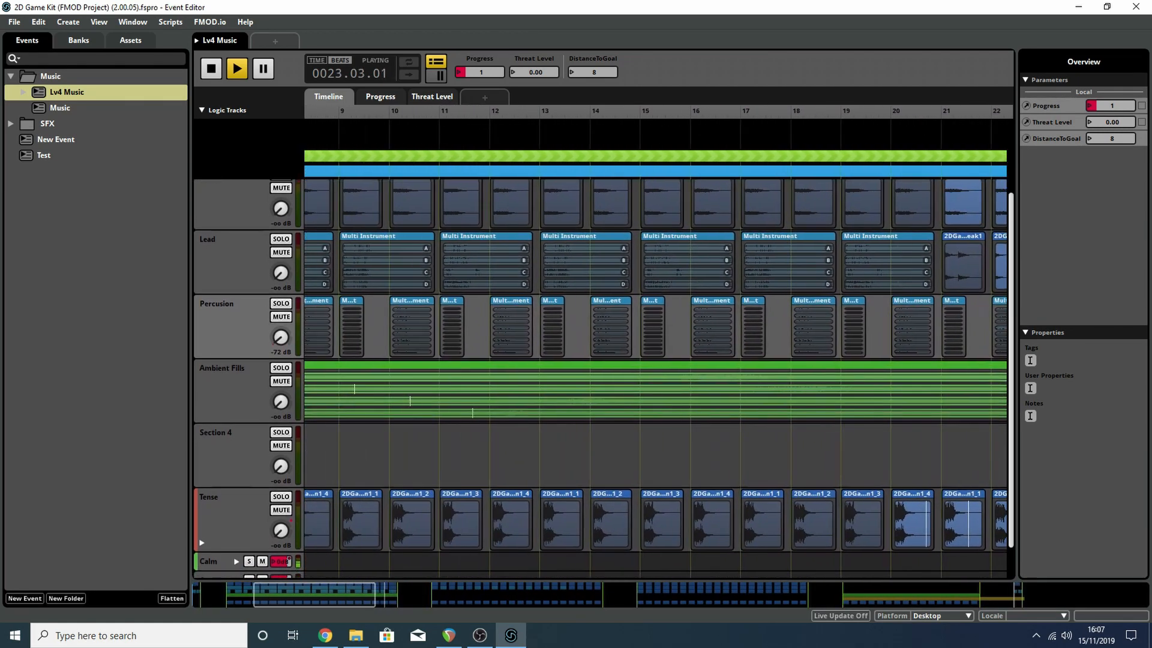
pyautogui.moveTo(379, 264); pyautogui.dragTo(624, 277)
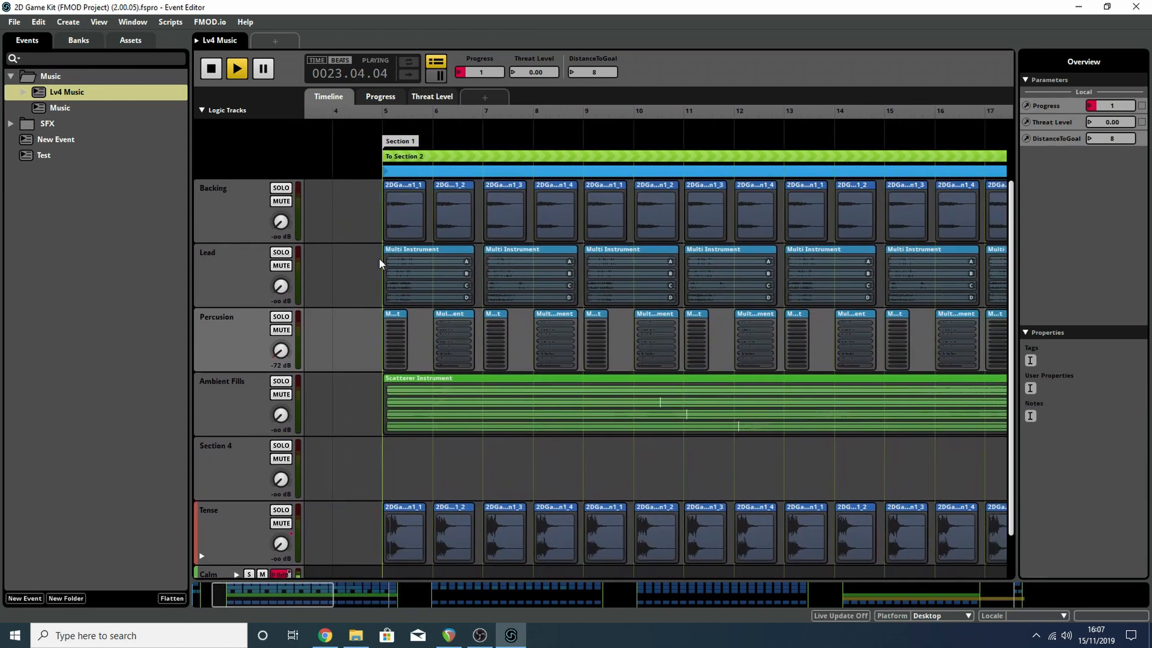
pyautogui.click(422, 160)
pyautogui.scroll(-5, 501, 196)
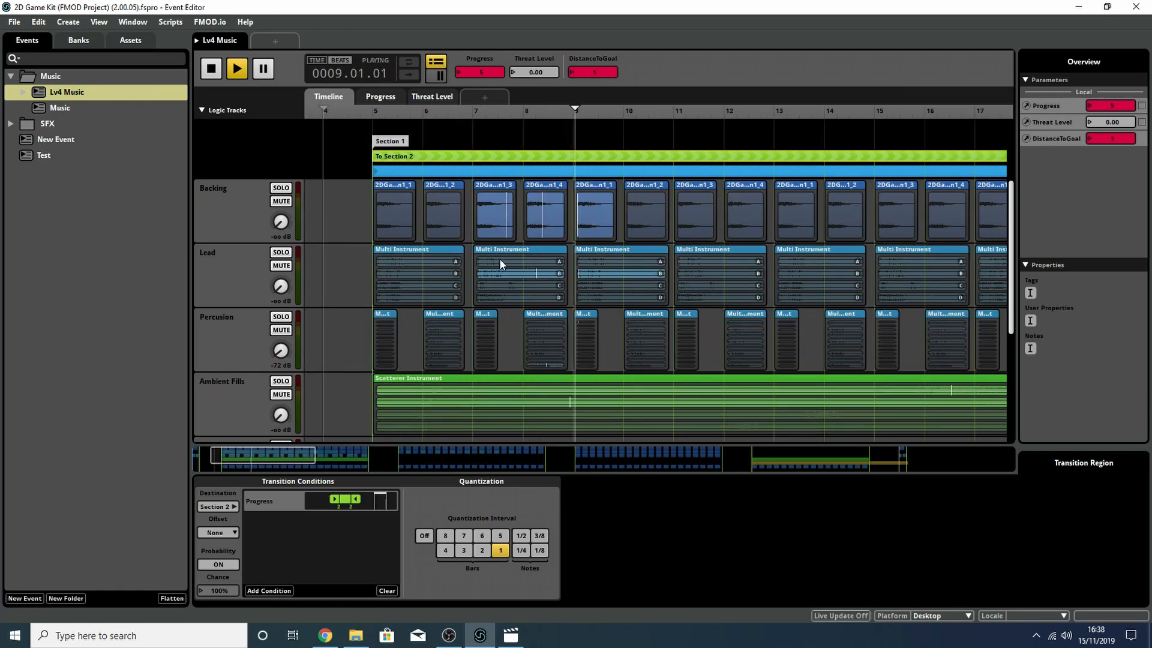
# Step: Look up the logic track options for adding a transition region to a marker, and reselect the To Section 2 transition region
pyautogui.rightClick(385, 123)
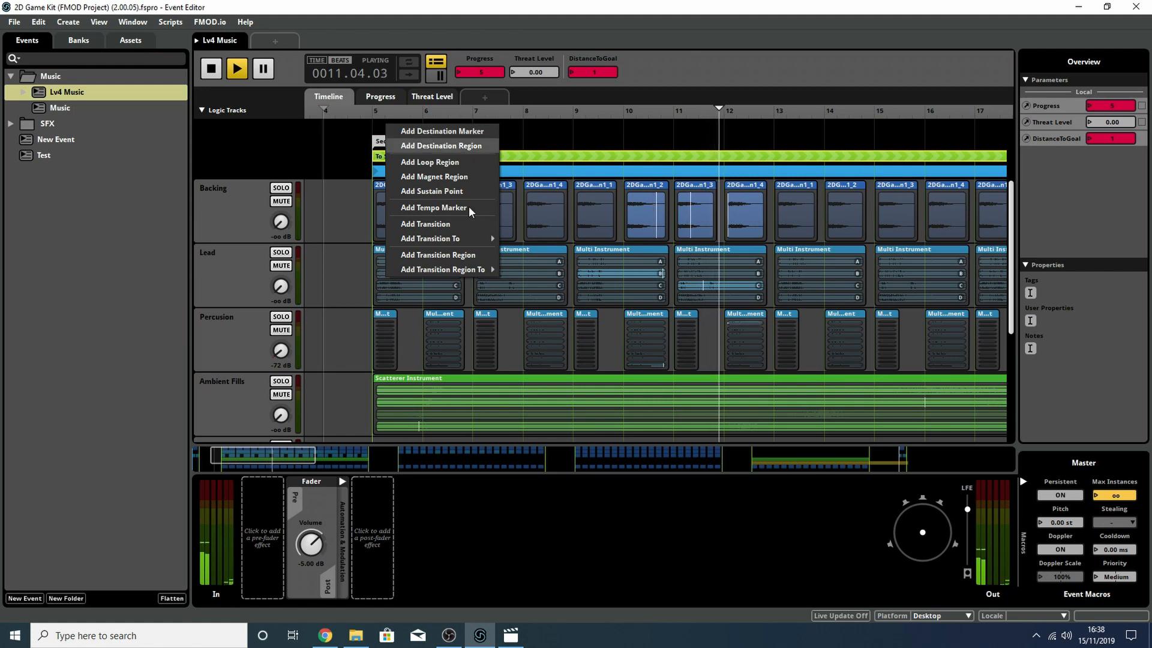
pyautogui.moveTo(468, 270)
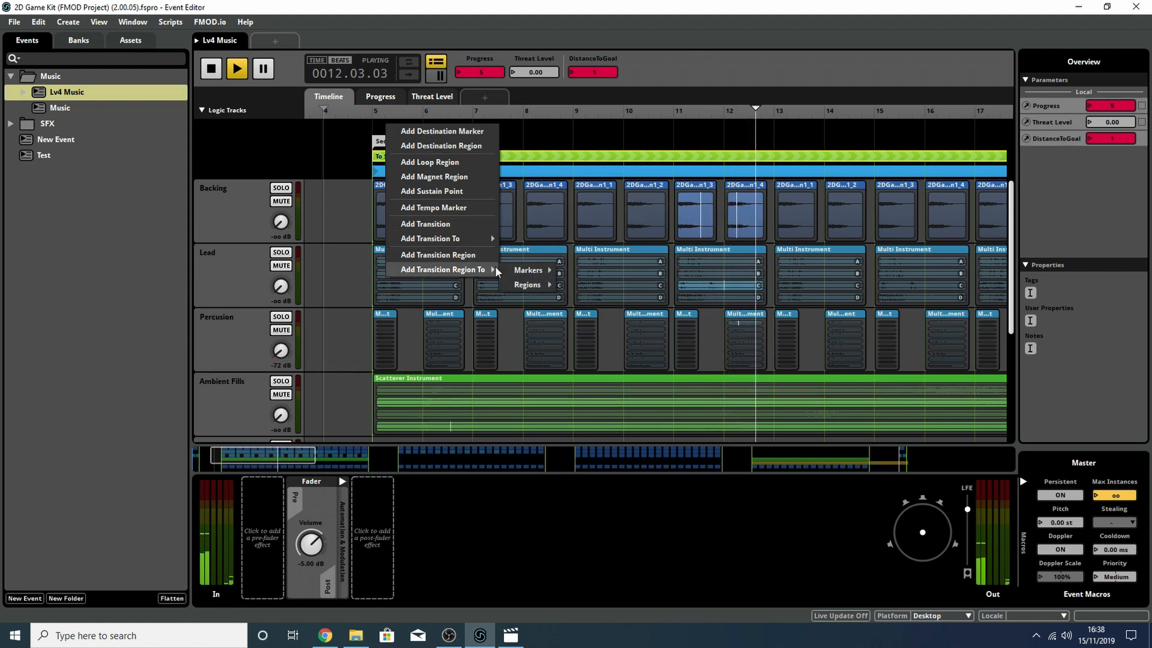
pyautogui.moveTo(558, 271)
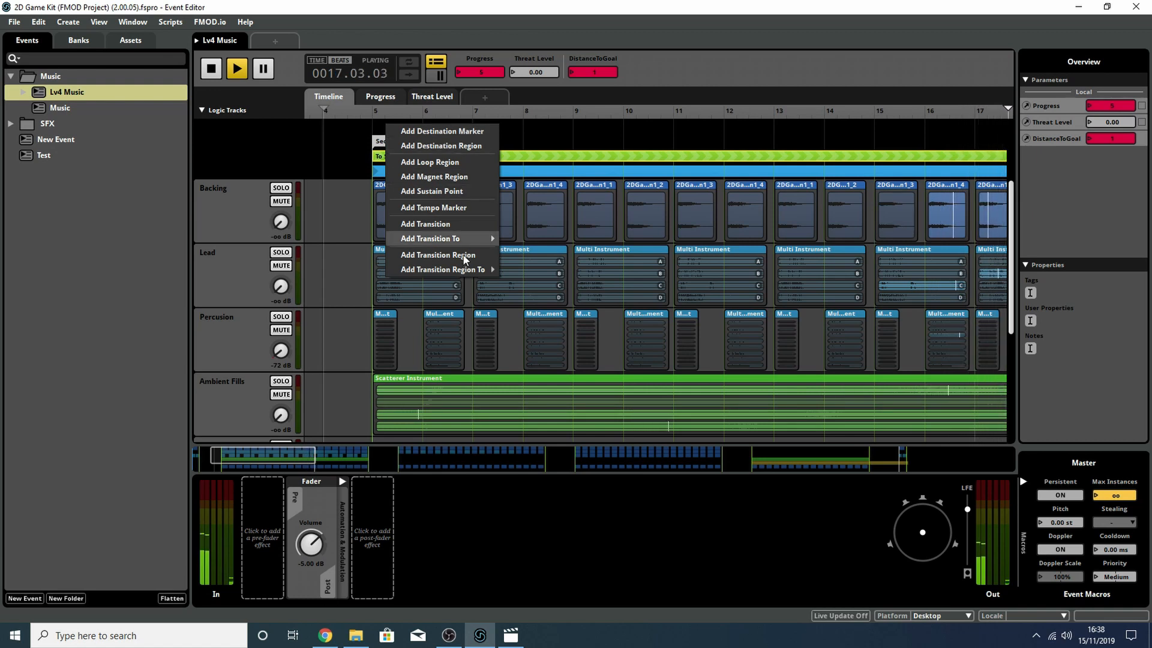
pyautogui.click(527, 158)
pyautogui.click(523, 159)
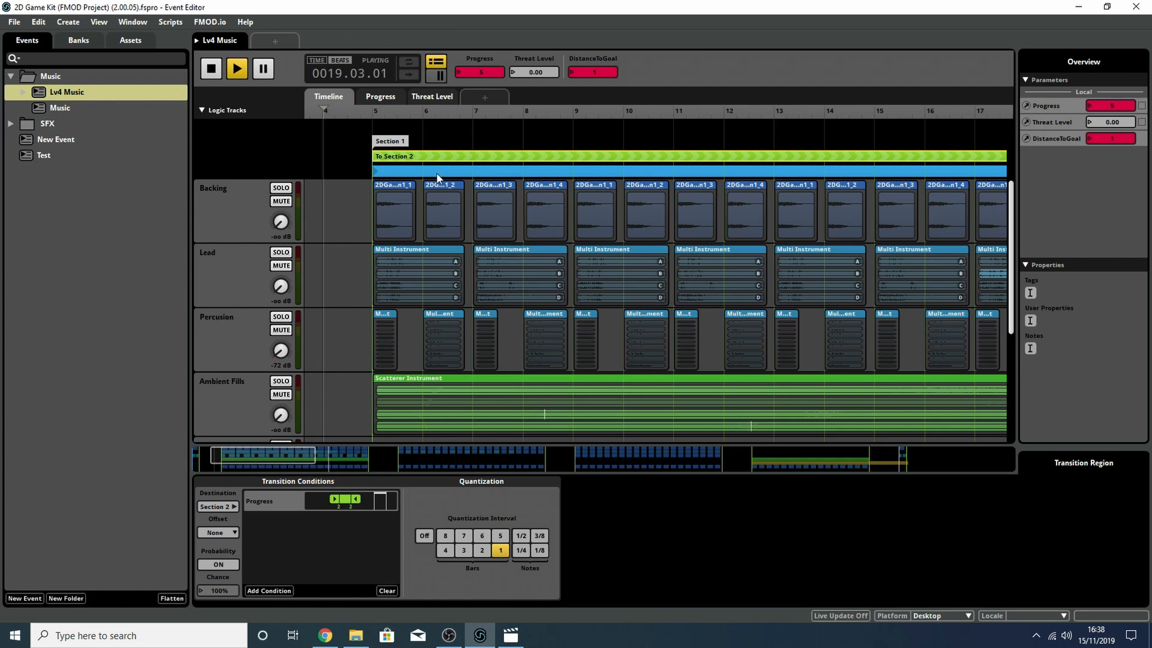
# Step: Select Section 1's loop region and its To Section 2 transition region to examine the transition's quantization interval settings
pyautogui.click(451, 170)
pyautogui.click(444, 156)
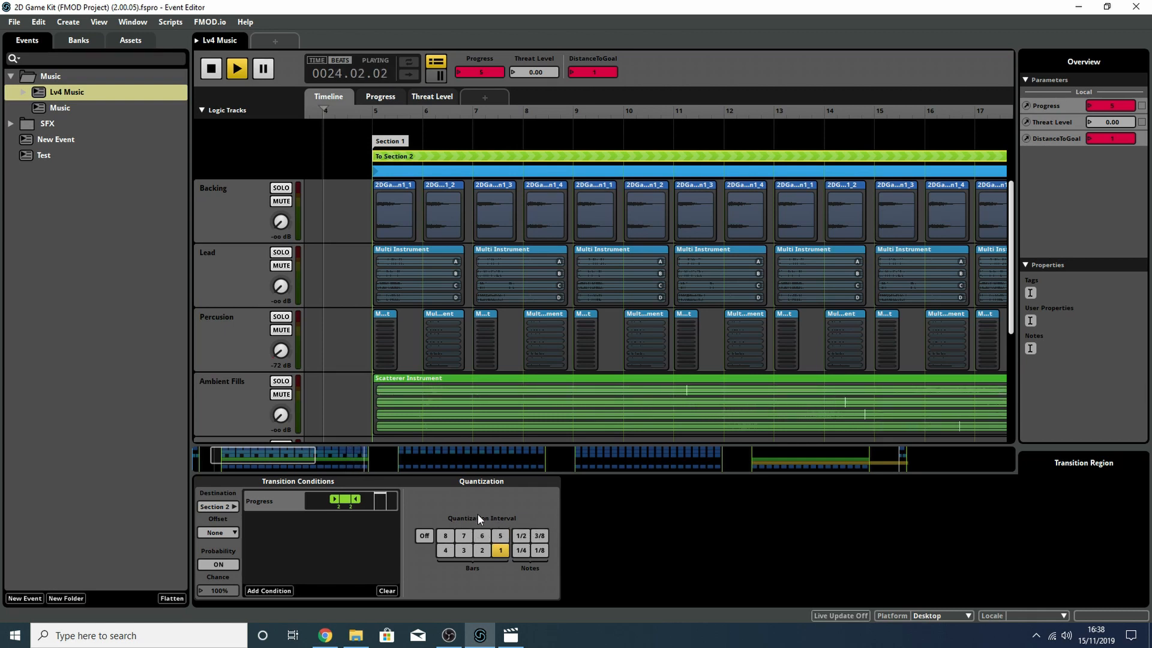
pyautogui.click(521, 537)
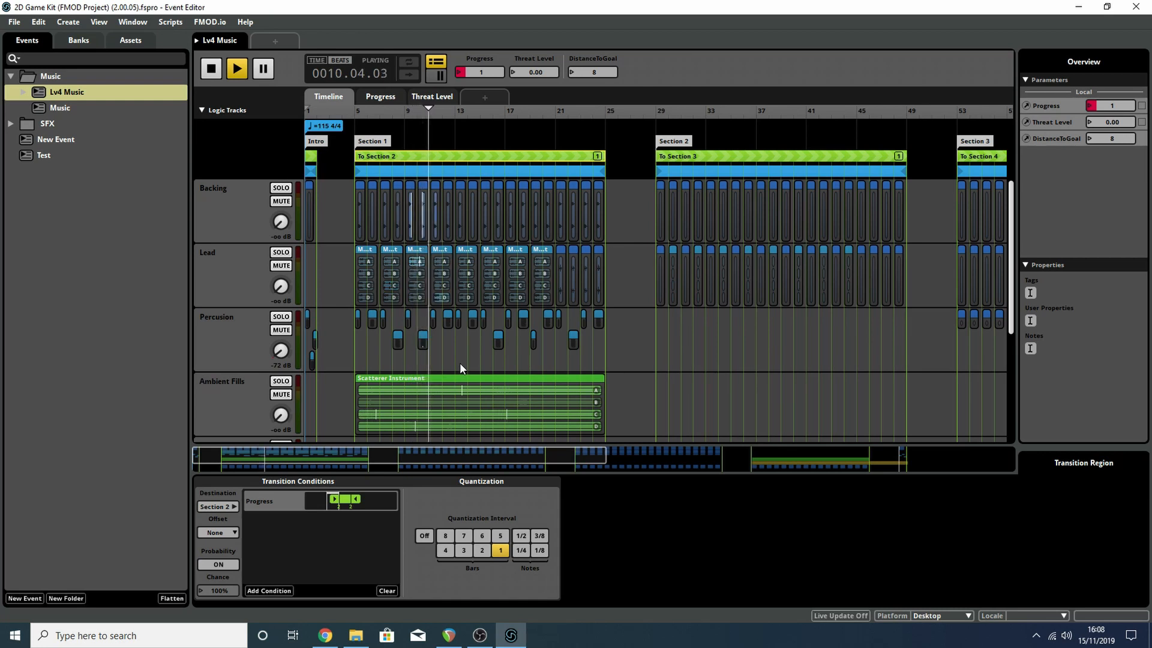
# Step: Select the Lead, Percusion and Ambient Fills tracks in turn
pyautogui.click(214, 269)
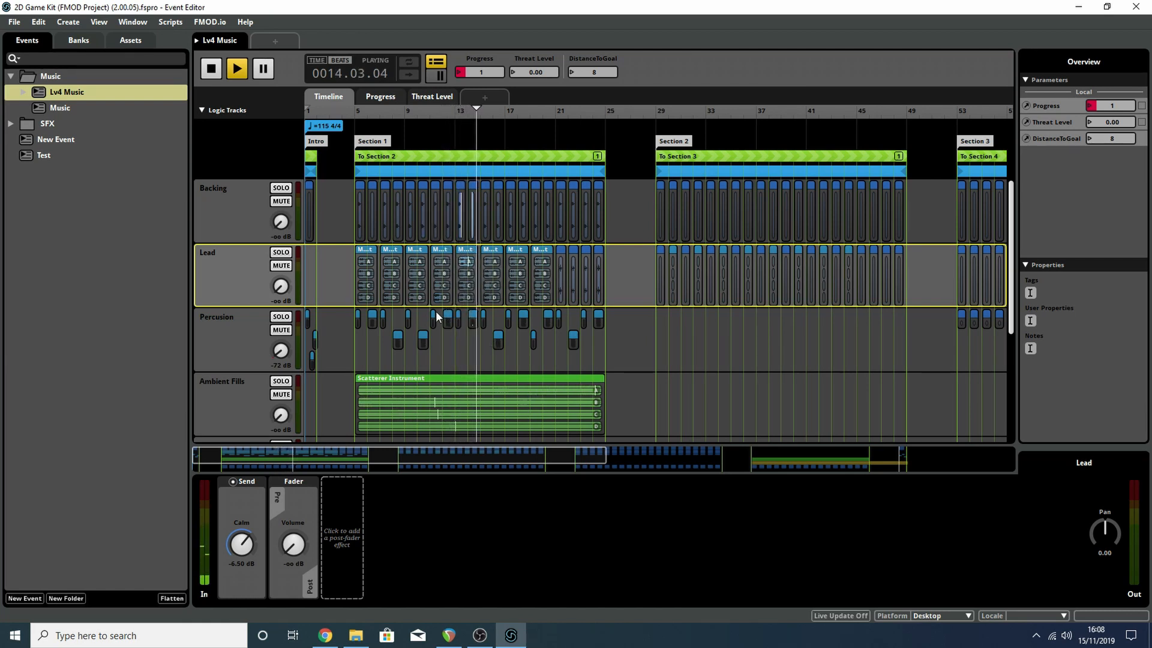
pyautogui.click(243, 340)
pyautogui.click(203, 398)
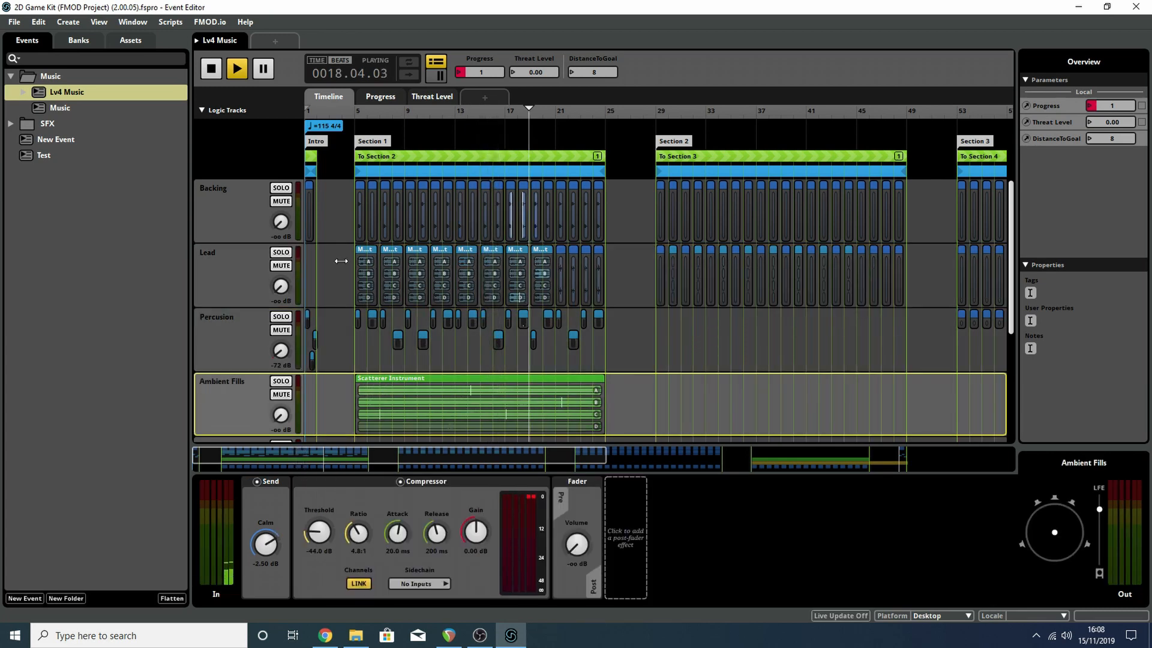
# Step: Examine the playlists of the fourth Lead multi instrument and the Ambient Fills scatterer instrument in Section 1
pyautogui.click(227, 261)
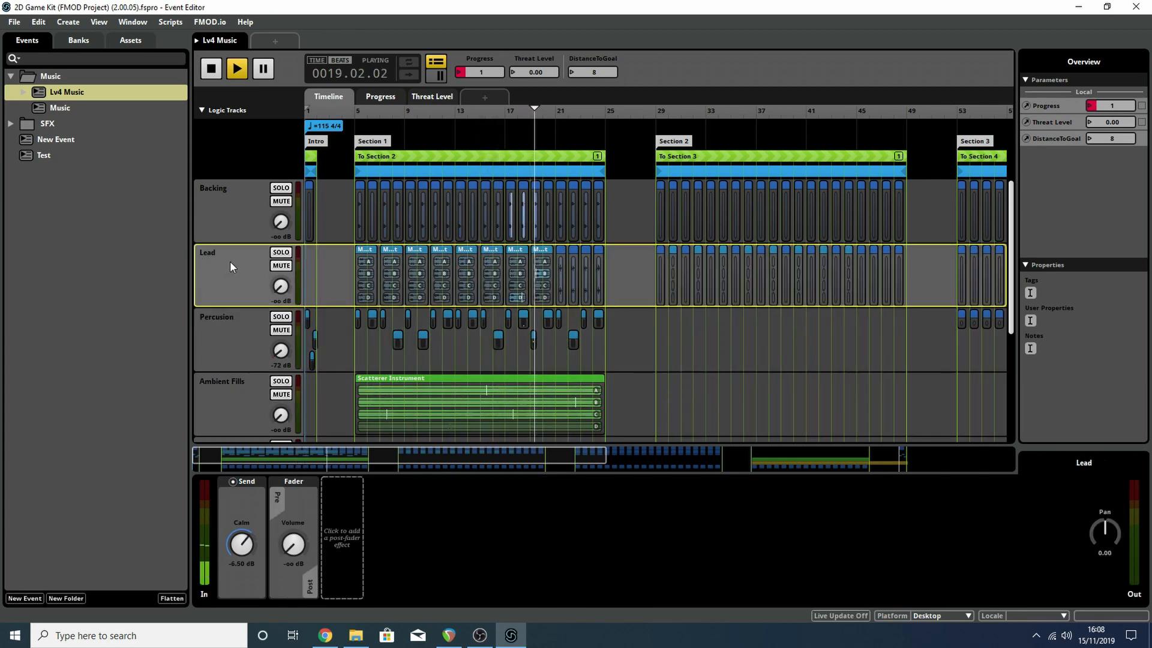
pyautogui.click(444, 253)
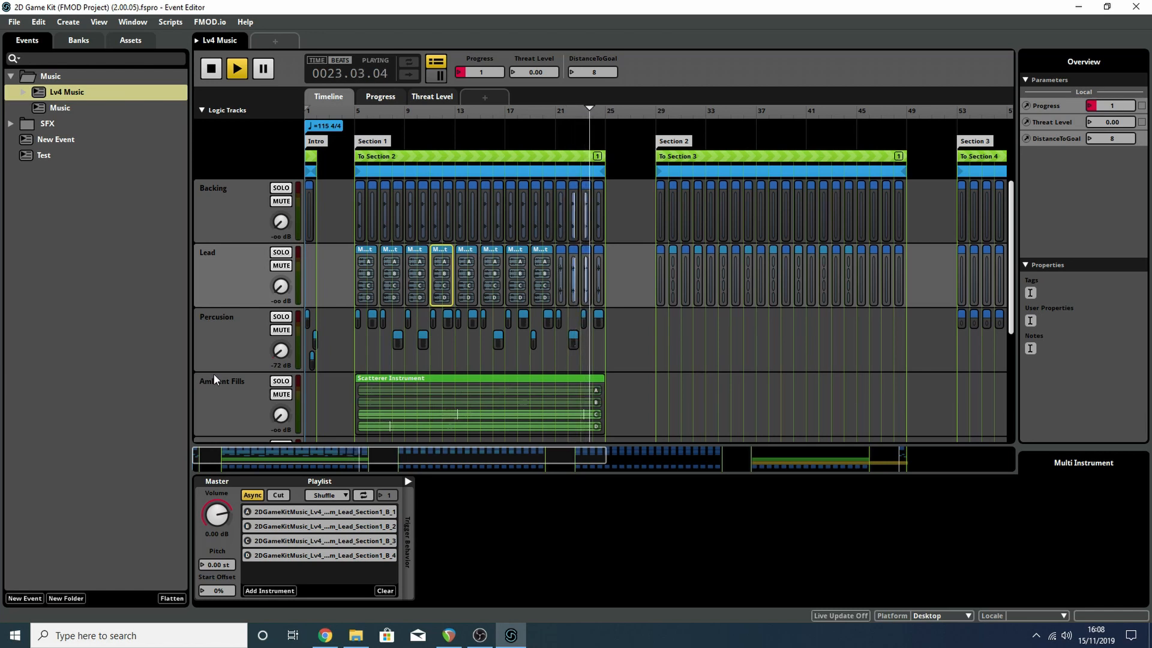
pyautogui.click(447, 392)
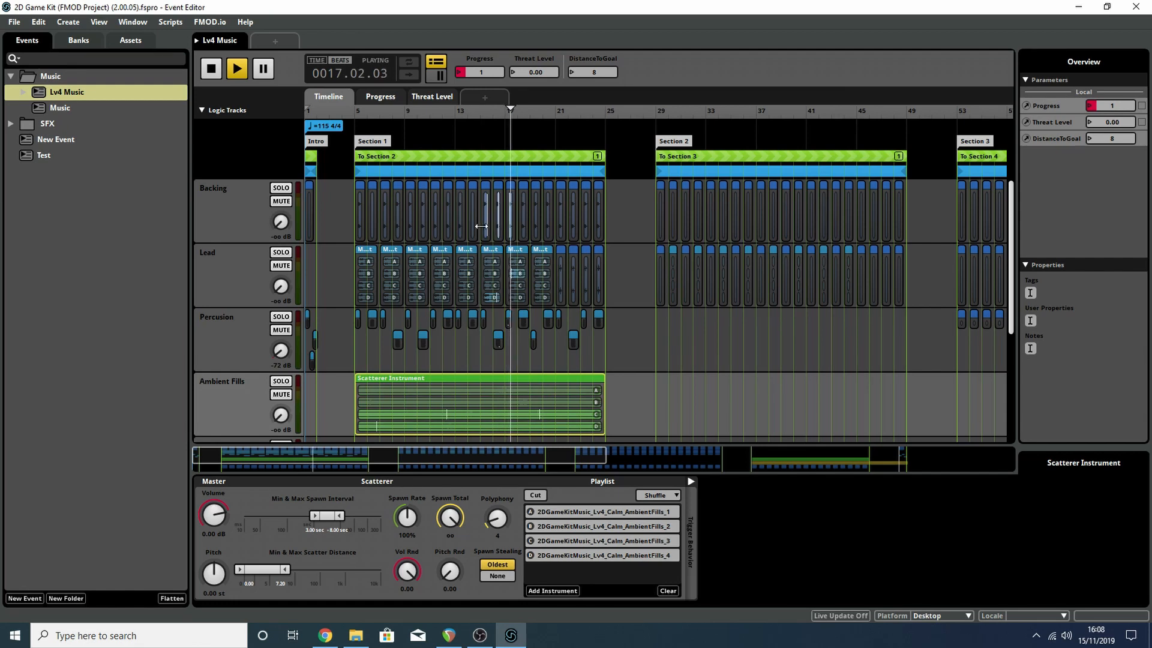
# Step: Select the first Section 1 instrument on the Backing track and stop playback
pyautogui.keyDown('ctrl'); pyautogui.scroll(5, 480, 236); pyautogui.keyUp('ctrl')
pyautogui.keyDown('ctrl'); pyautogui.scroll(2, 481, 236); pyautogui.keyUp('ctrl')
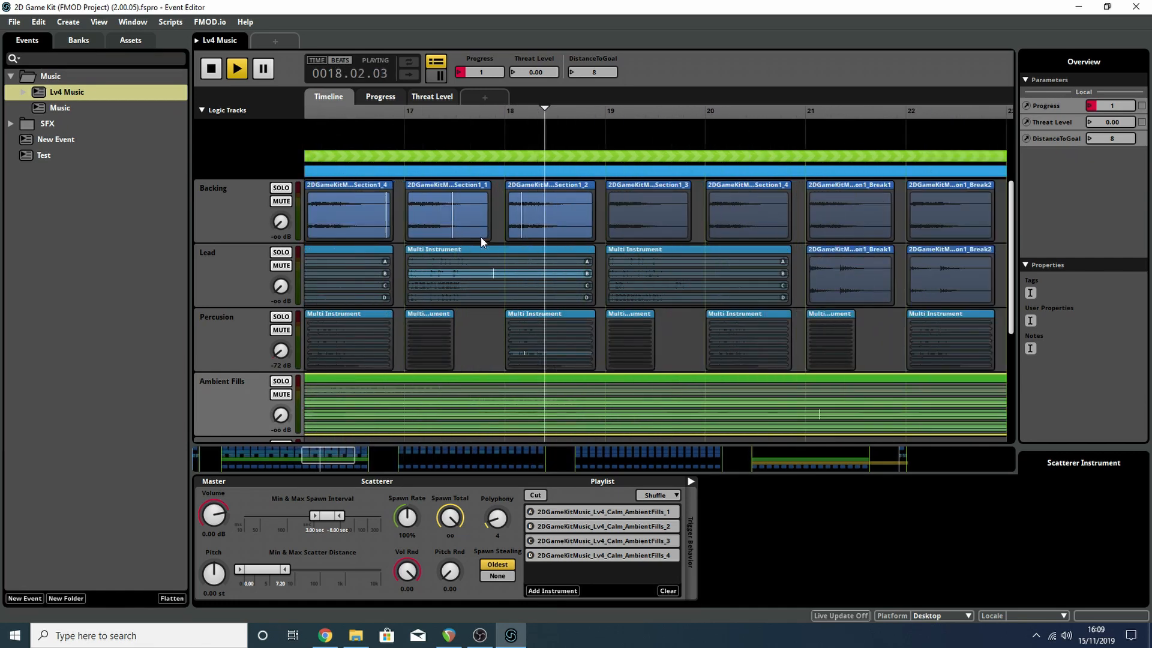
pyautogui.moveTo(328, 457); pyautogui.dragTo(244, 456)
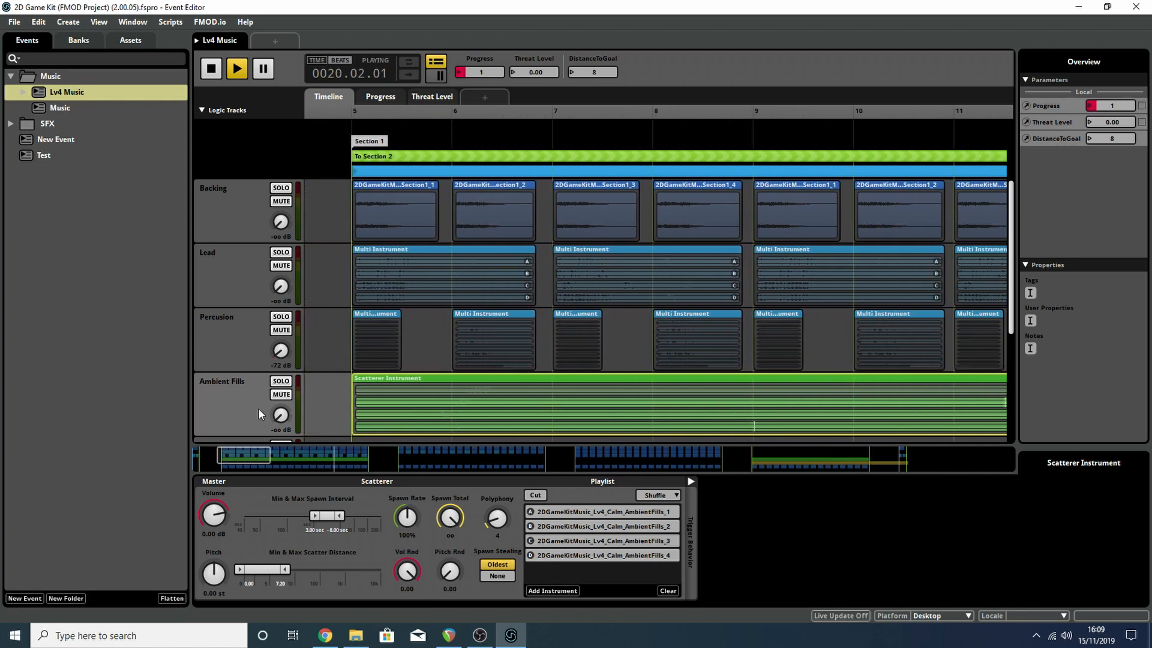
pyautogui.click(223, 194)
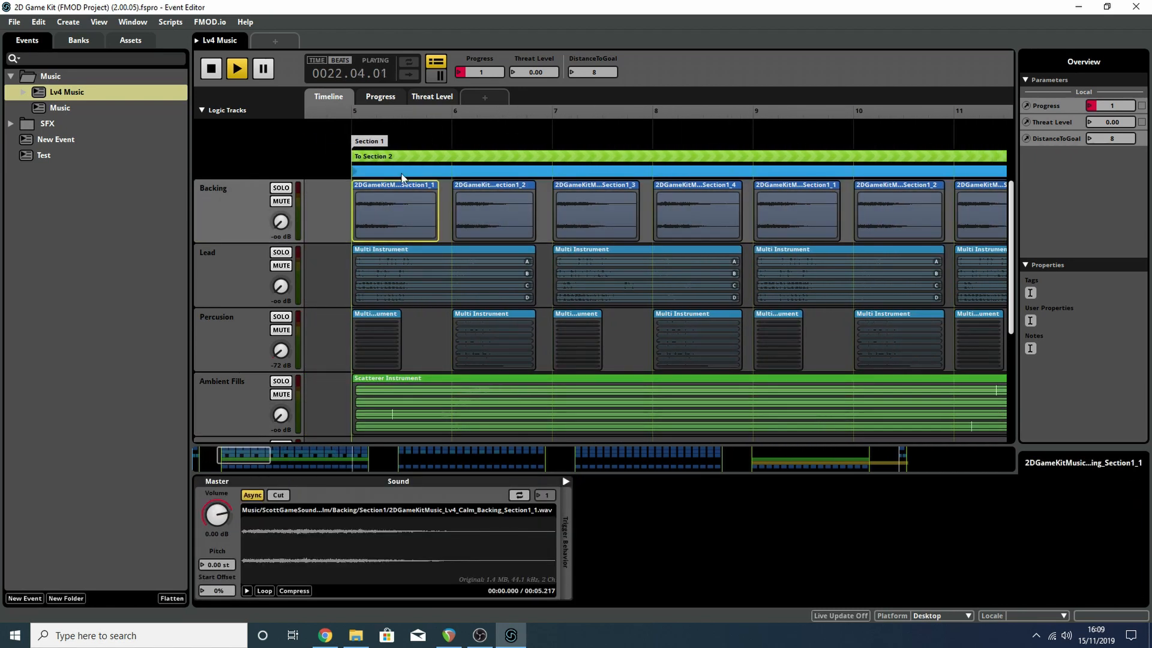
pyautogui.click(213, 73)
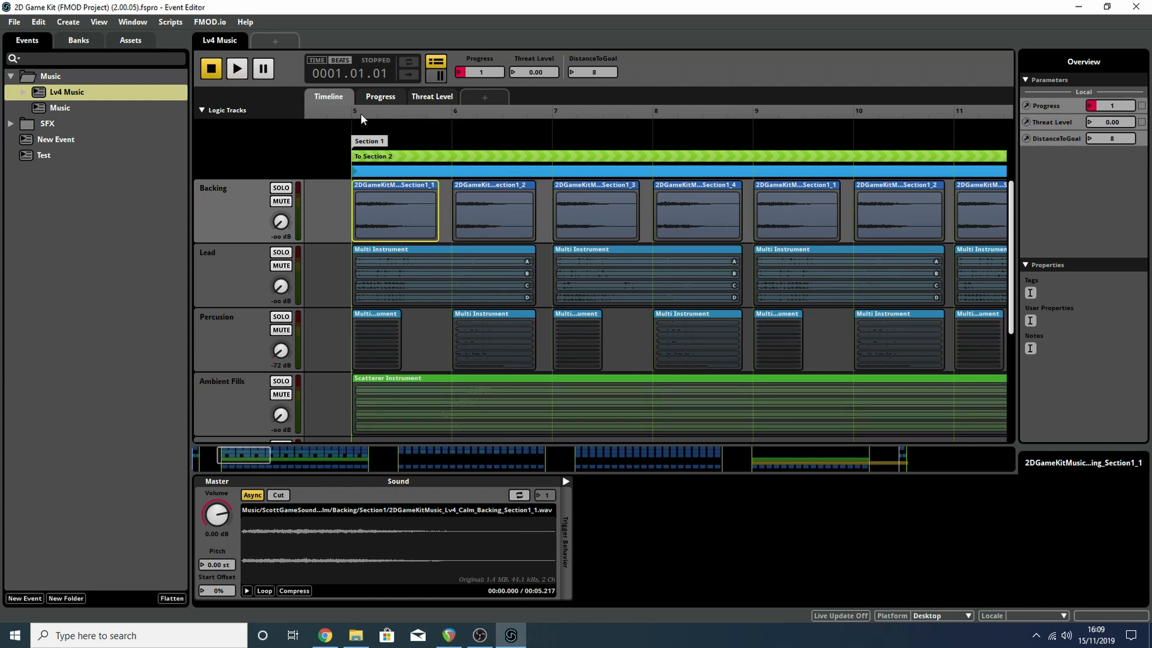
# Step: Move the playhead back and forth between the end and the start of bar 5, finishing at 5.01.01
pyautogui.click(447, 115)
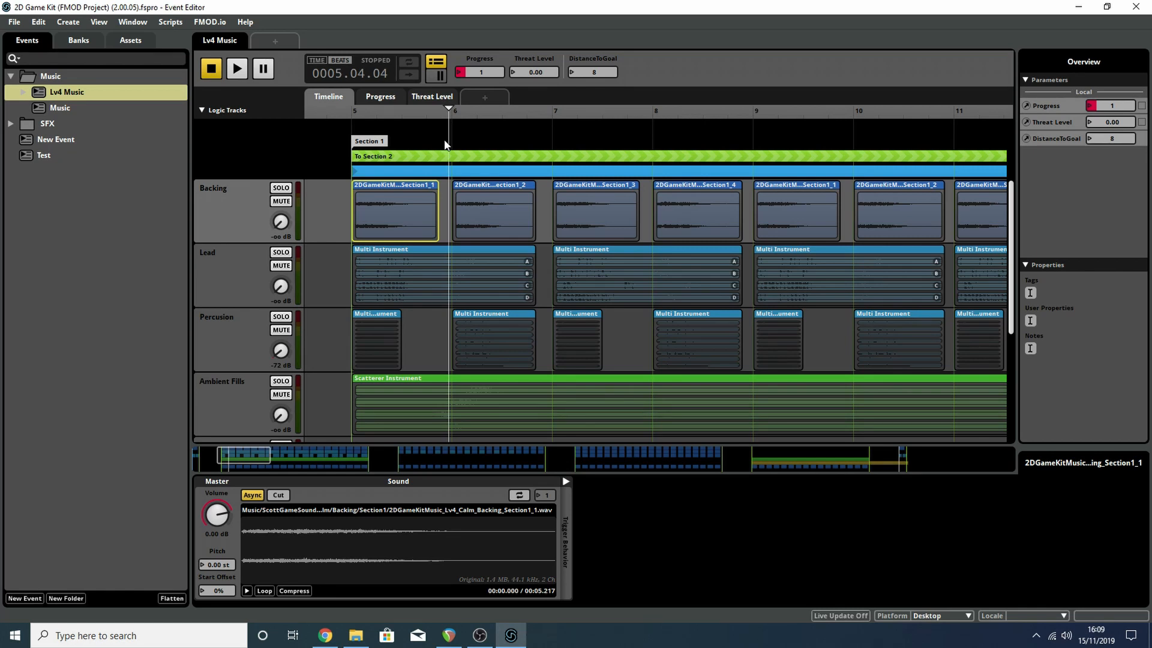
pyautogui.click(364, 113)
pyautogui.click(451, 113)
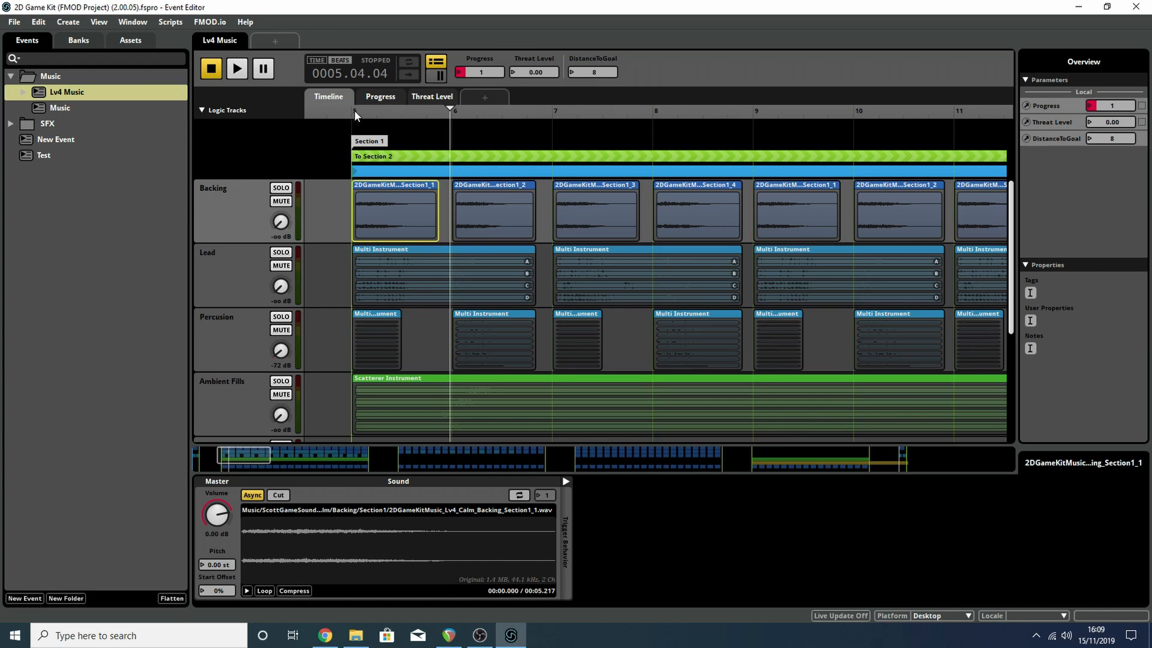
pyautogui.click(354, 113)
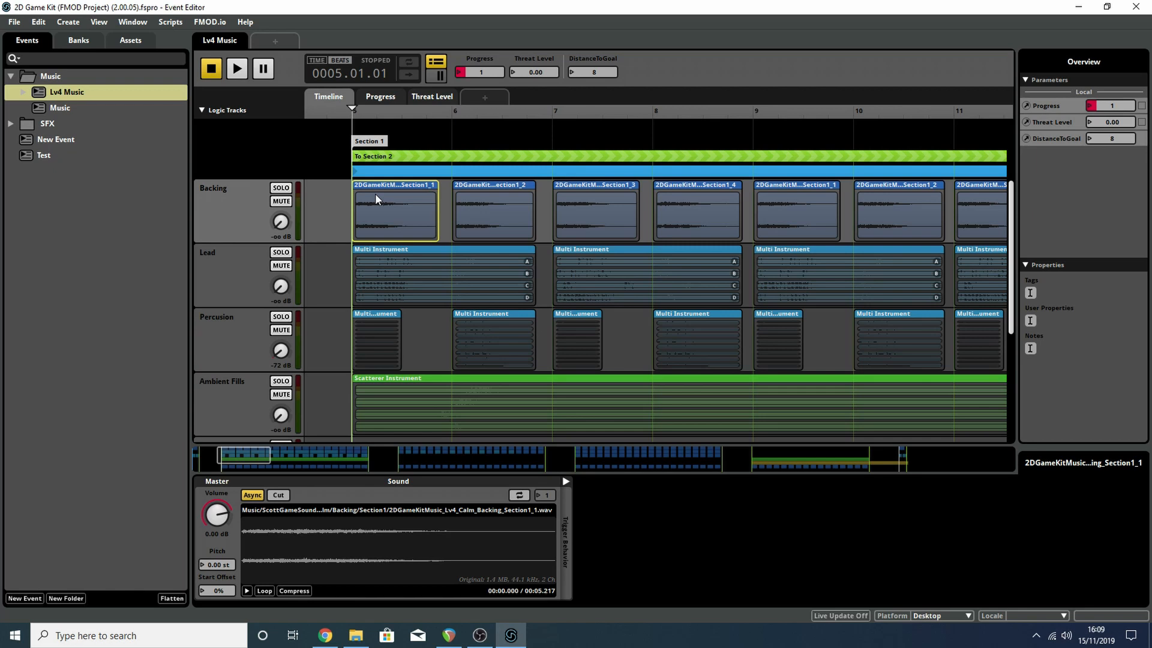
# Step: Place the playhead inside the first Backing instrument and before Section 1, and sweep it from the start to the end of bar 5
pyautogui.click(388, 112)
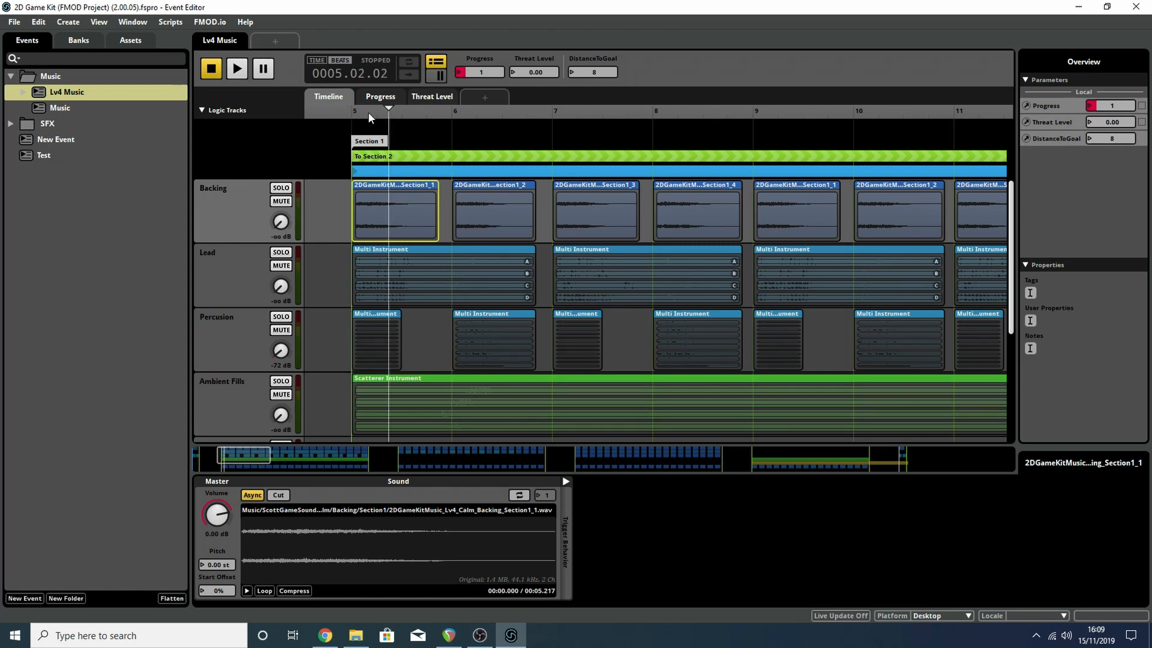
pyautogui.click(368, 111)
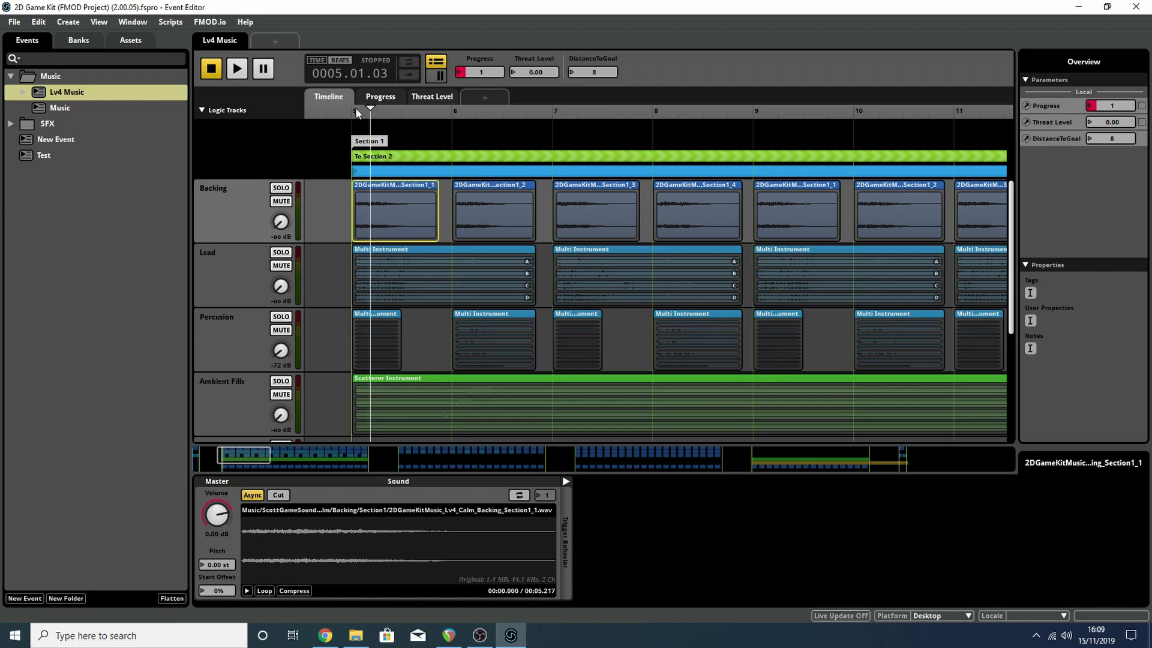
pyautogui.click(326, 113)
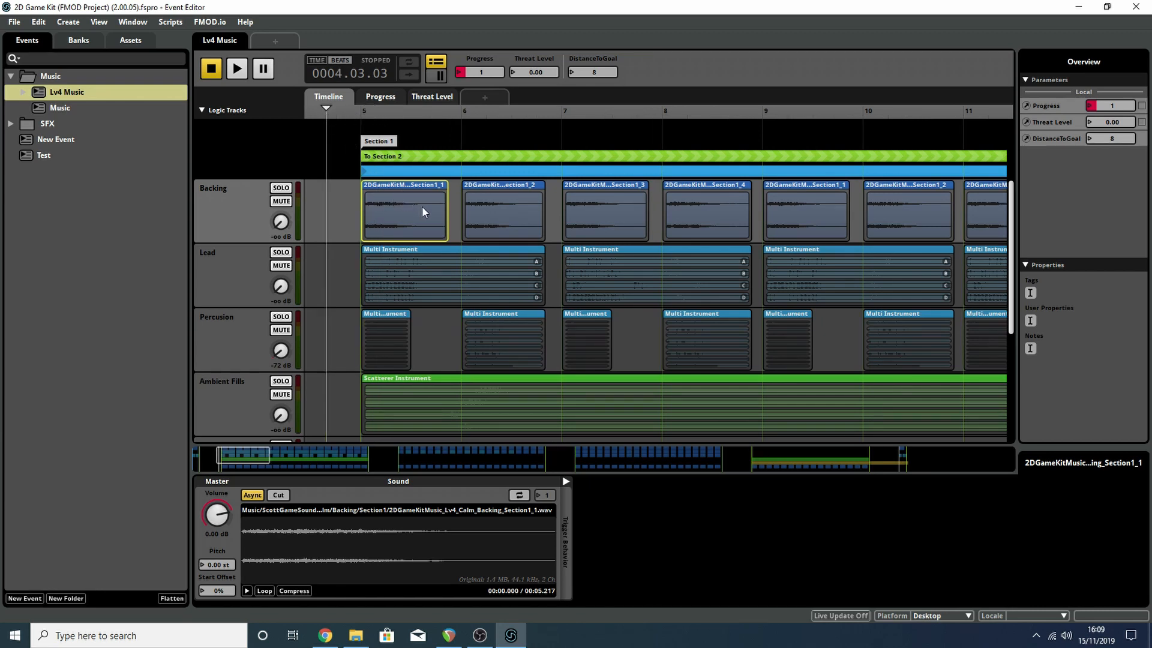
pyautogui.moveTo(358, 111); pyautogui.dragTo(362, 111)
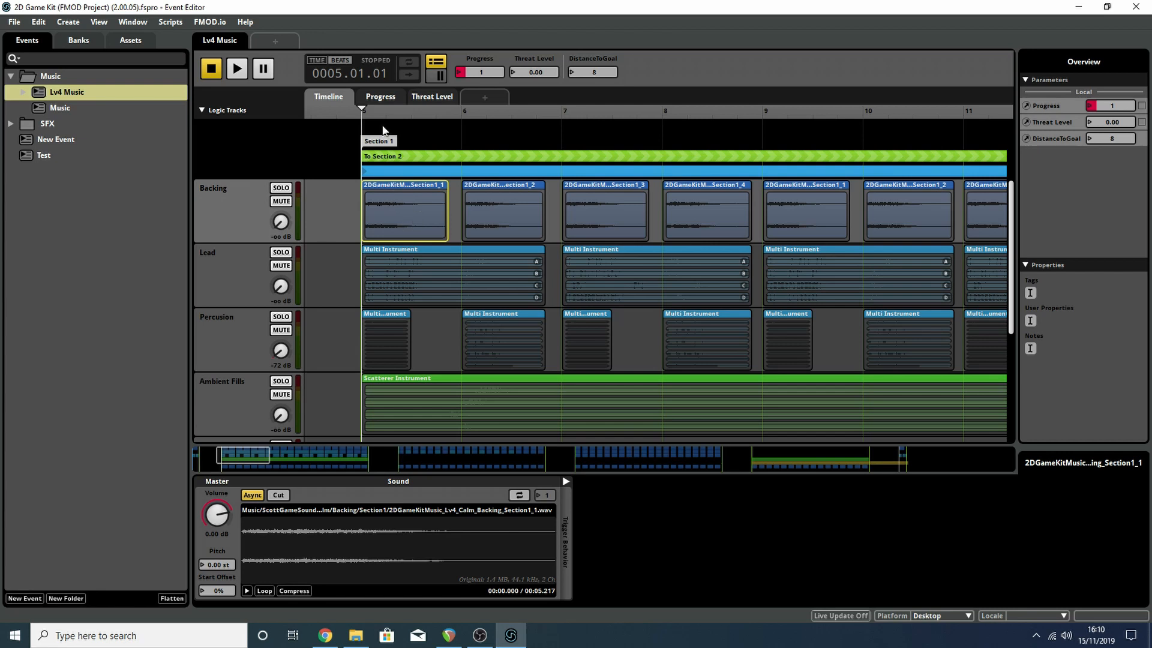
pyautogui.moveTo(362, 112); pyautogui.dragTo(459, 112)
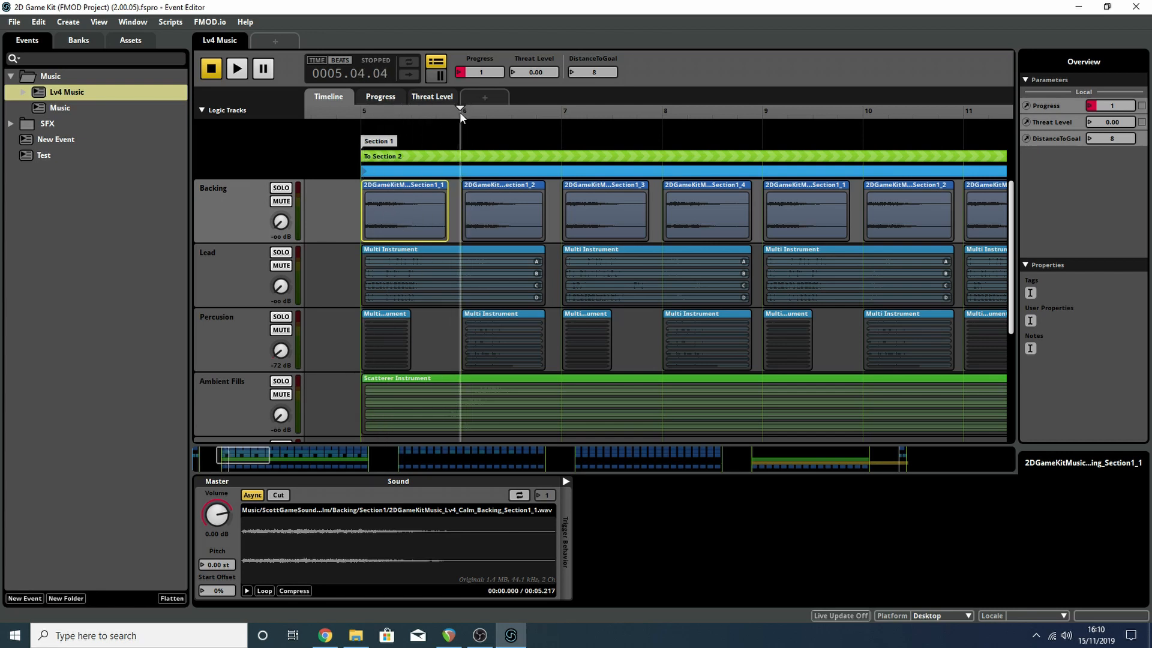
# Step: Select the second Section 1 instrument on the Backing track and audition the section from 4.04.01, stopping after a few bars
pyautogui.click(493, 209)
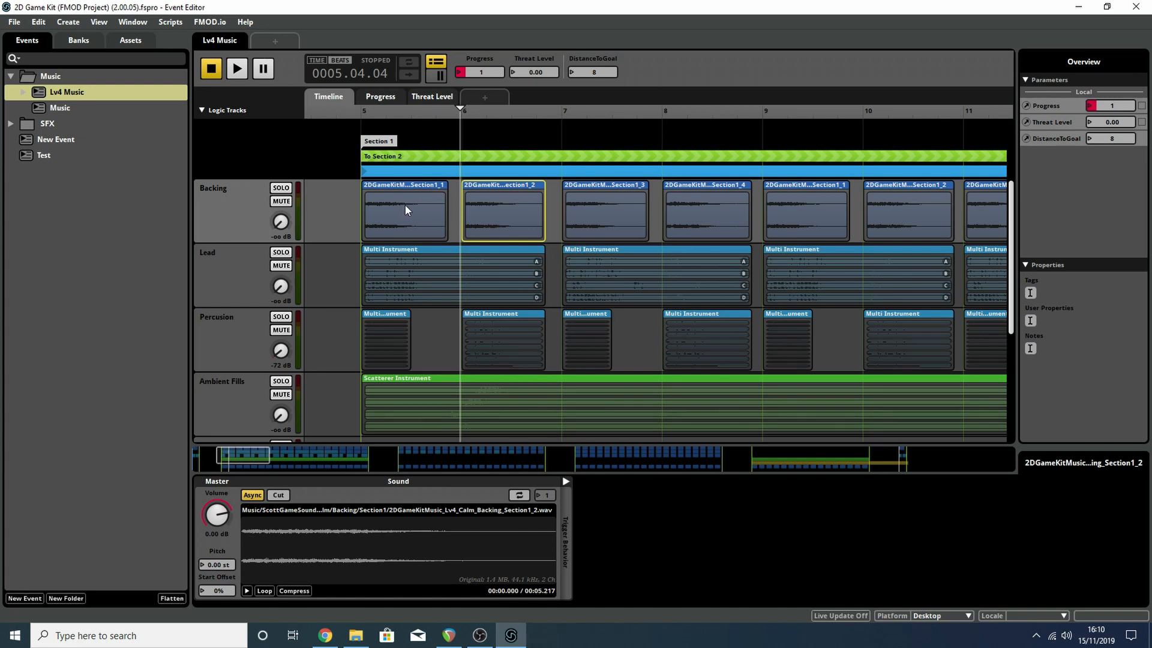
pyautogui.click(348, 111)
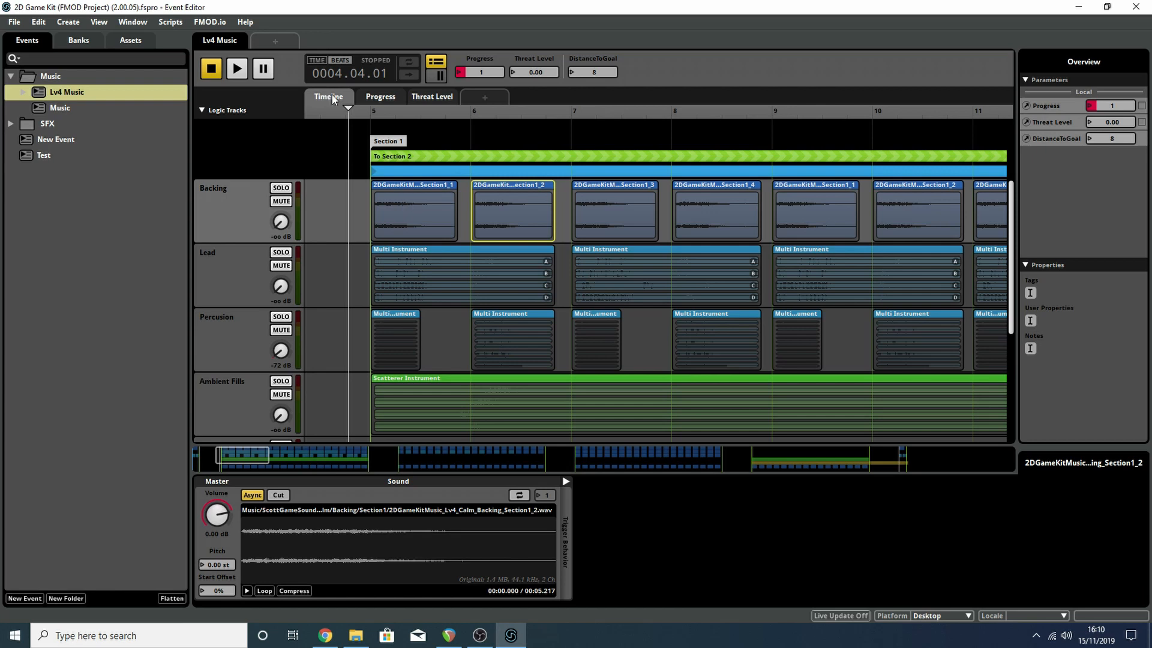
pyautogui.click(235, 69)
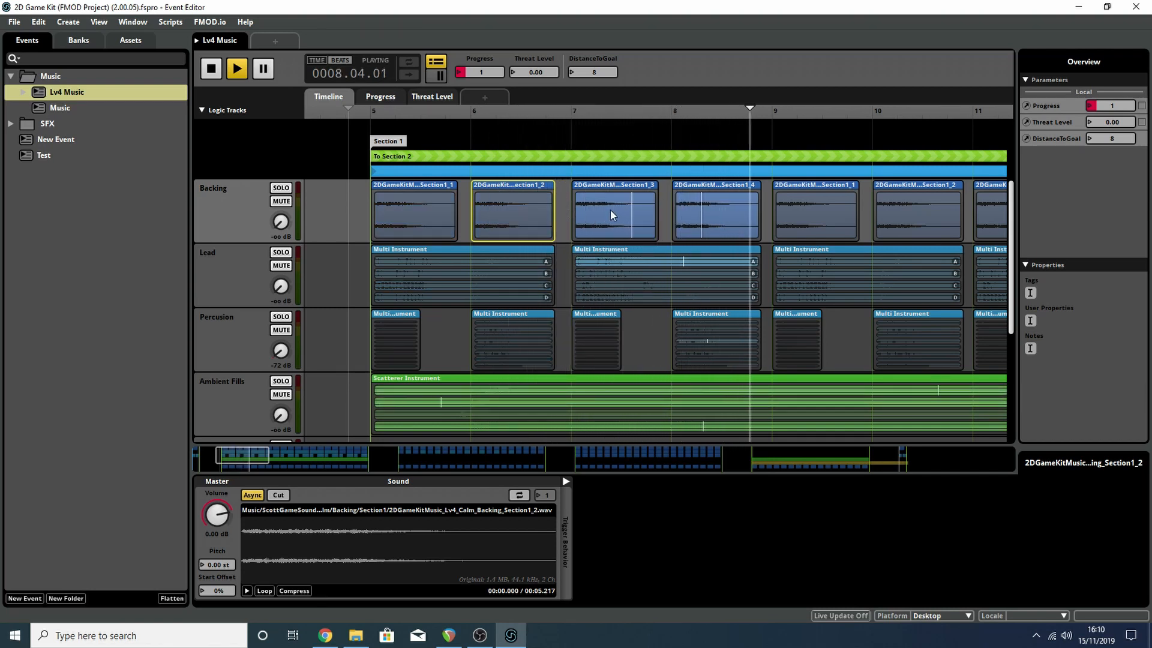
pyautogui.press('space')
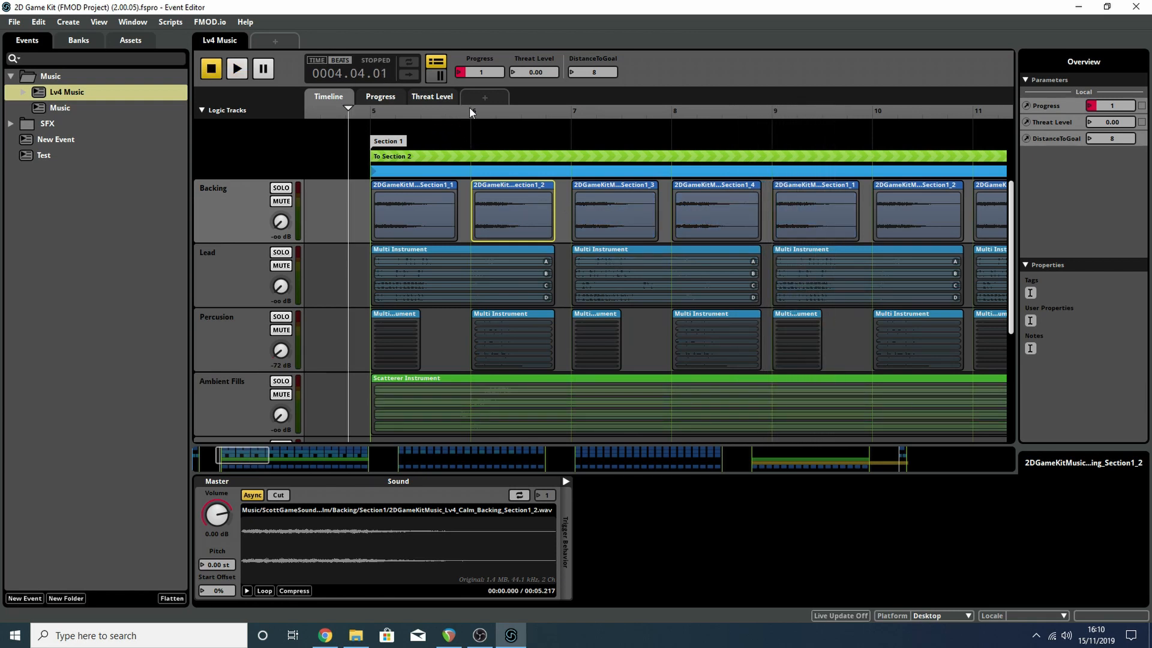
# Step: Move the playhead across the first Backing instrument from the start to the end of bar 5 and set Progress to 2
pyautogui.click(370, 111)
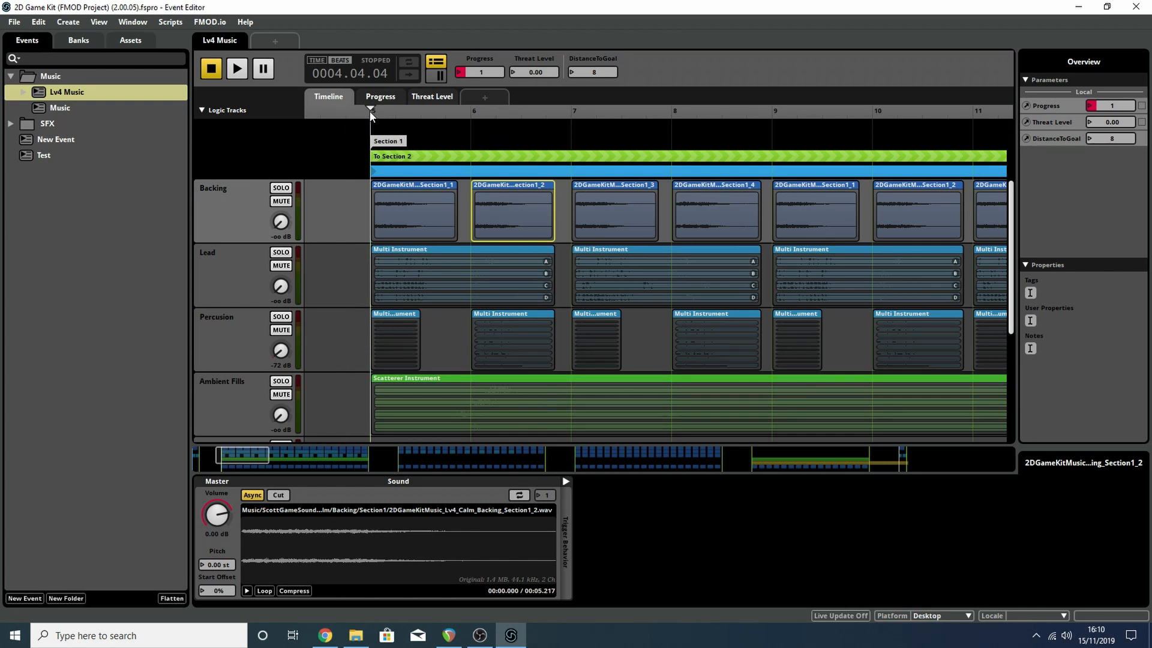
pyautogui.click(391, 190)
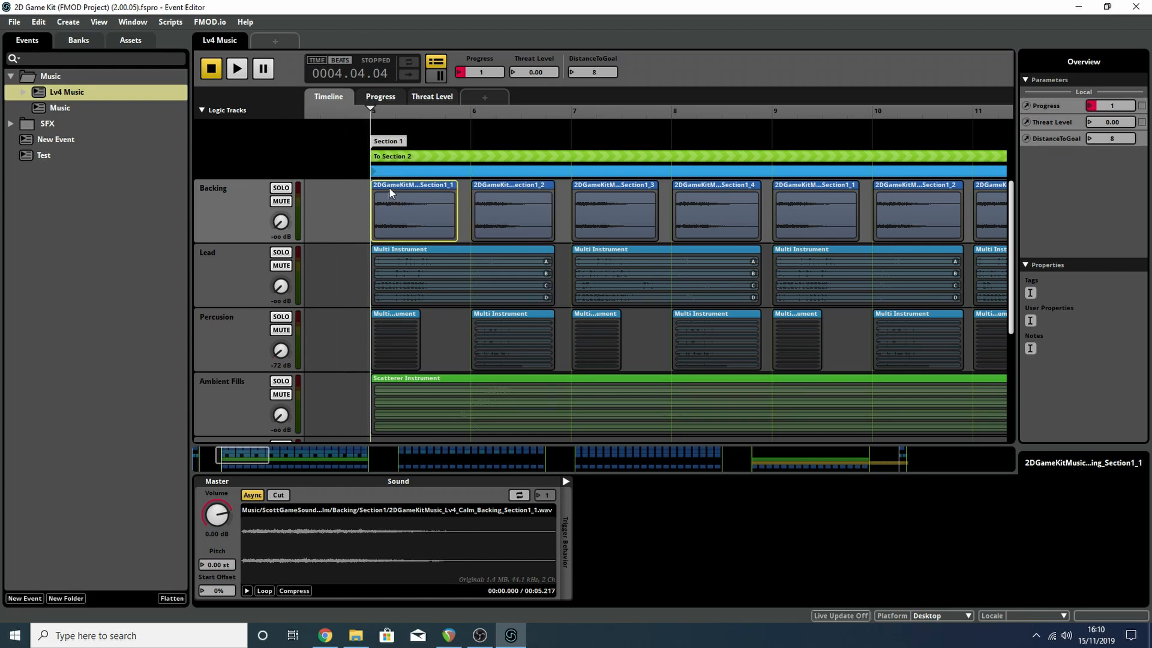
pyautogui.click(470, 112)
pyautogui.moveTo(479, 72); pyautogui.dragTo(479, 61)
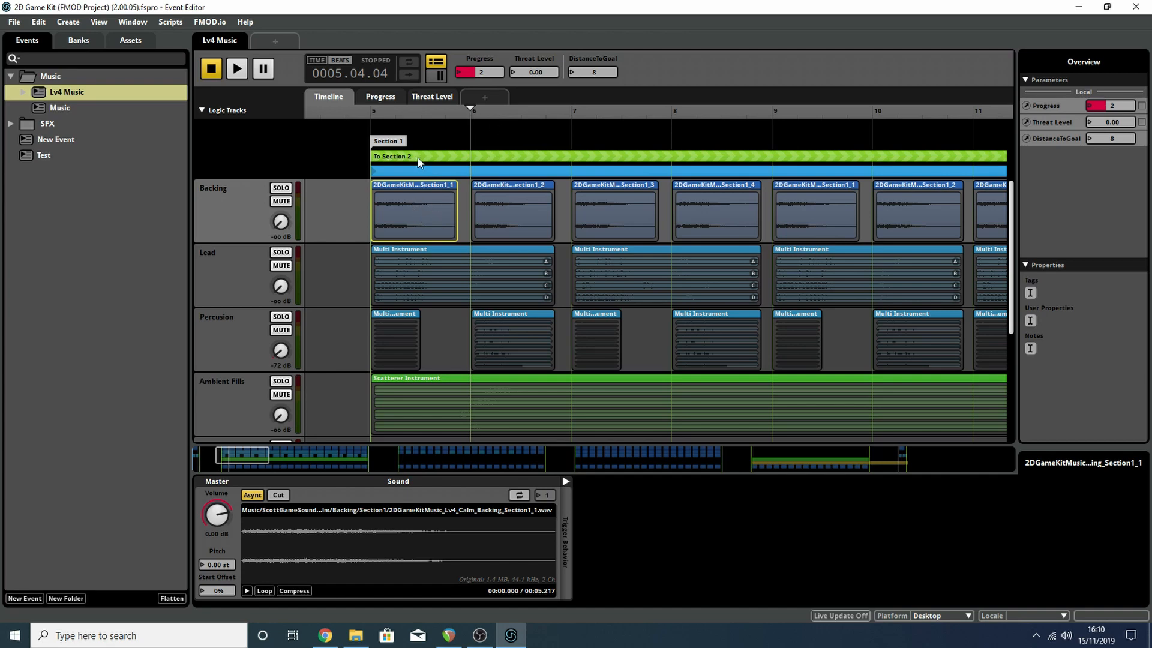
# Step: Place the playhead at the start of Section 2 and examine its first Backing and Lead instruments
pyautogui.scroll(-5, 539, 145)
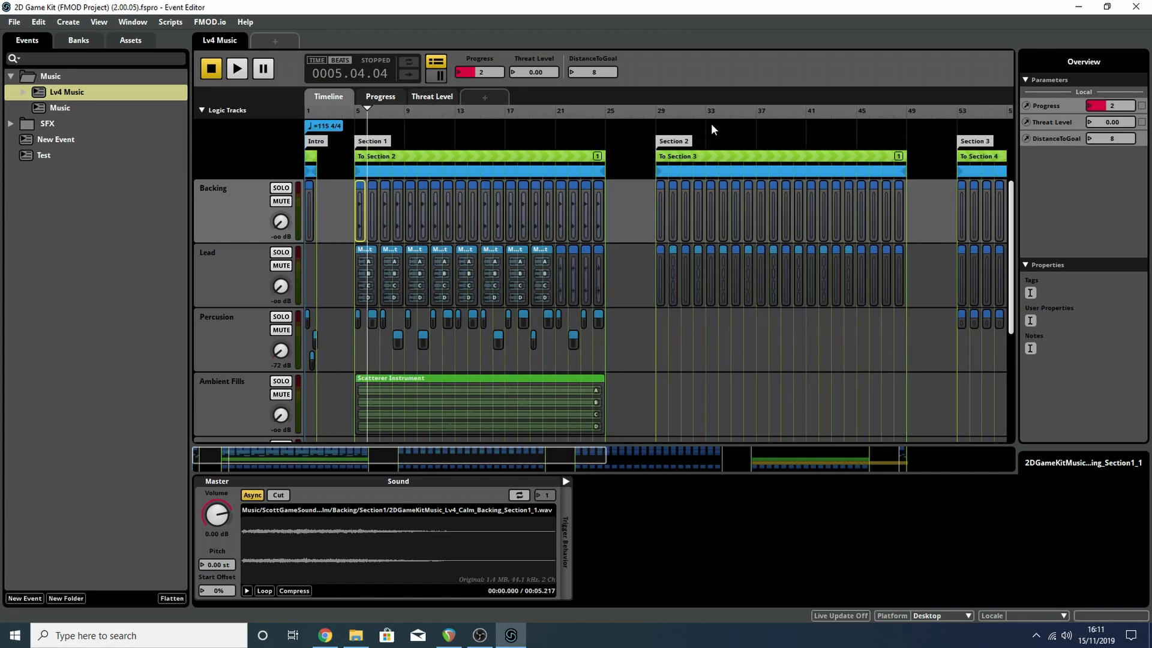
pyautogui.click(661, 109)
pyautogui.scroll(6, 677, 198)
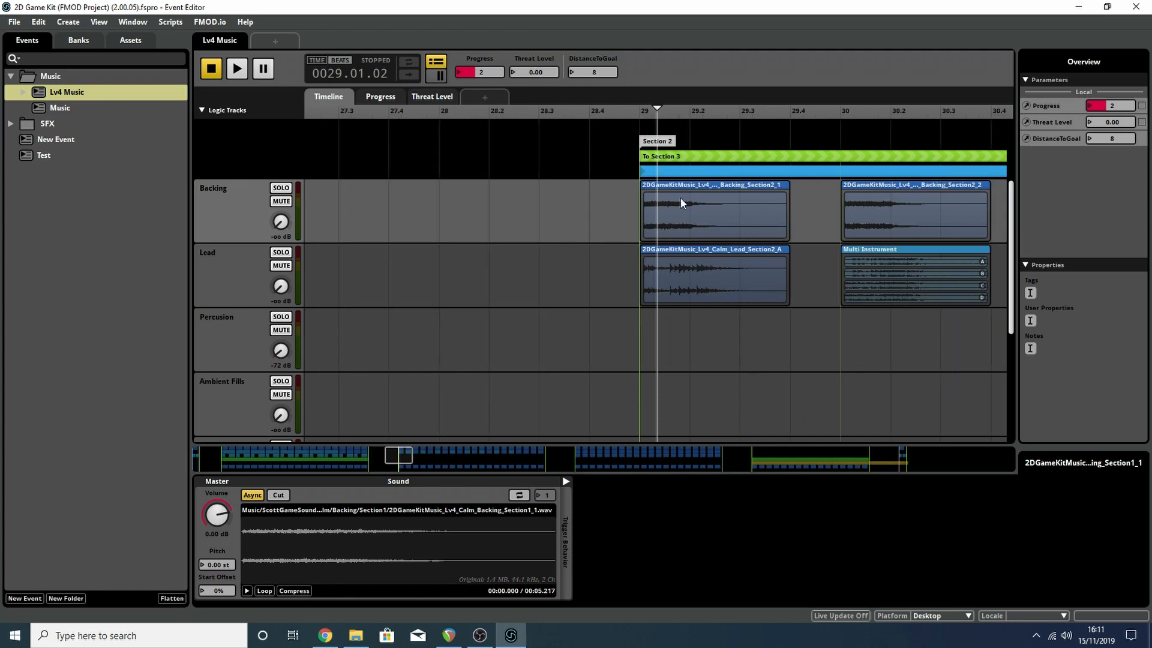
pyautogui.scroll(-1, 679, 203)
pyautogui.scroll(-2, 678, 203)
pyautogui.scroll(2, 684, 209)
pyautogui.scroll(1, 688, 217)
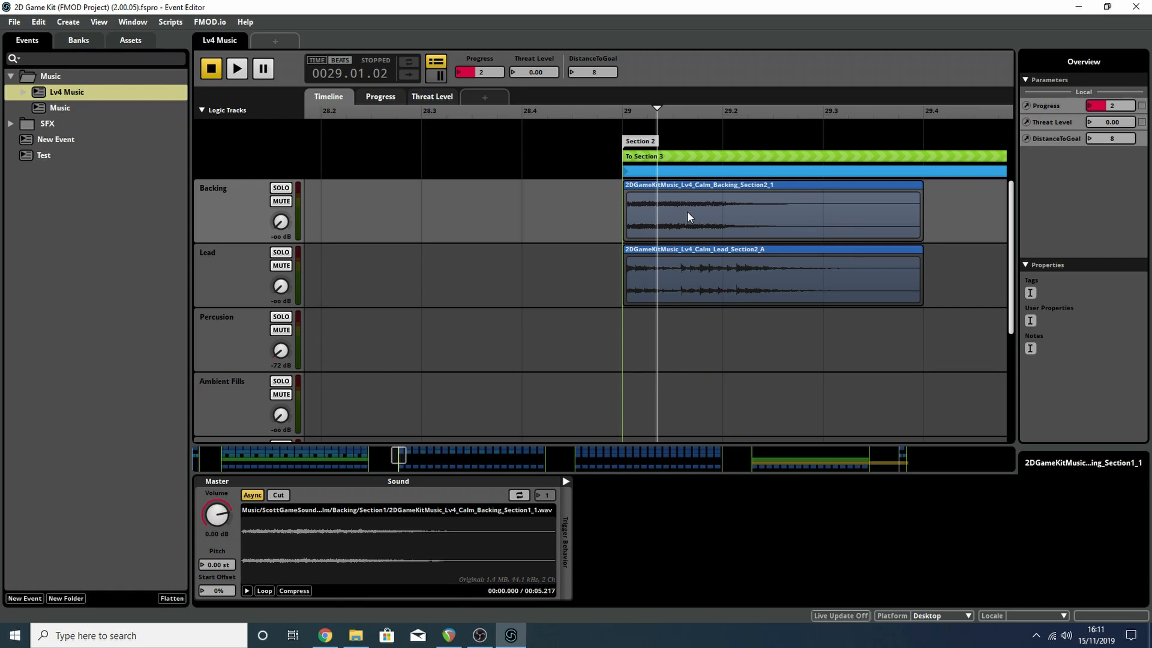
# Step: Inspect the first Lead and Percussion multi instruments and the Ambient Fills scatterer instrument in Section 1
pyautogui.scroll(-2, 690, 210)
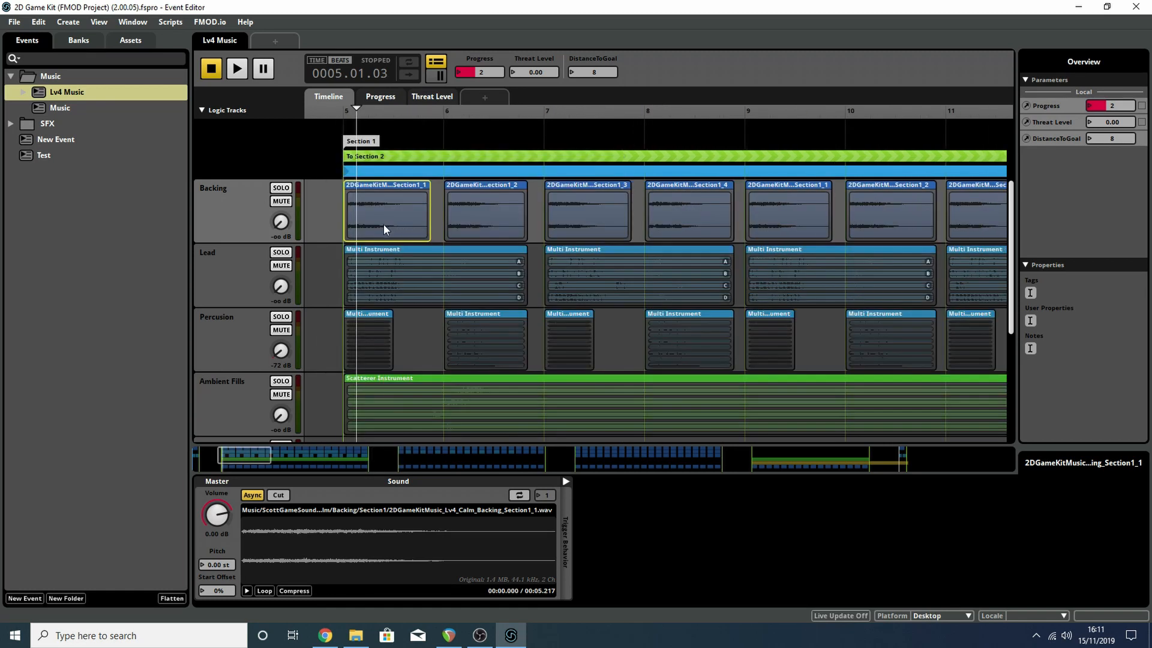
pyautogui.click(402, 273)
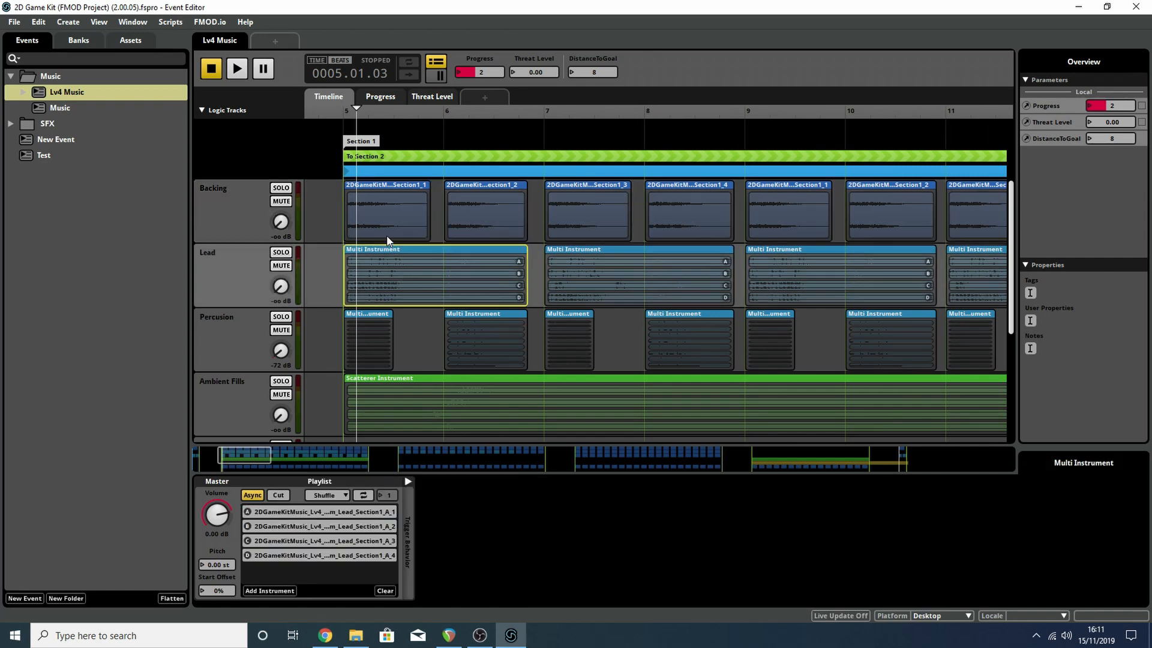
pyautogui.click(384, 398)
pyautogui.click(369, 351)
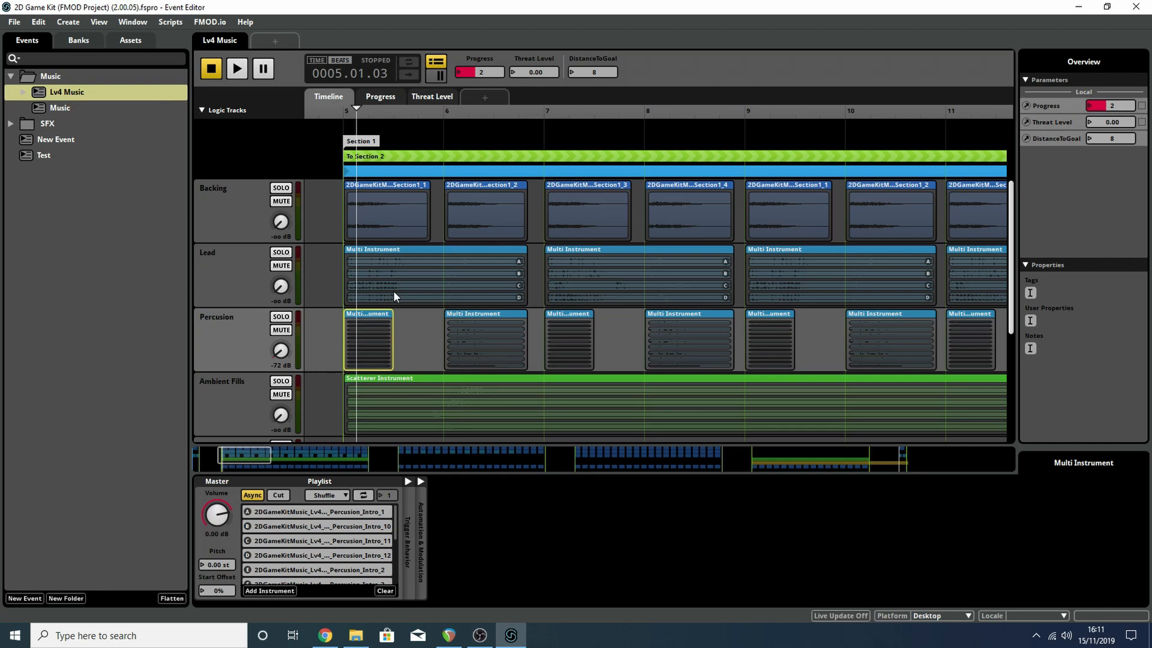
pyautogui.scroll(-2, 393, 290)
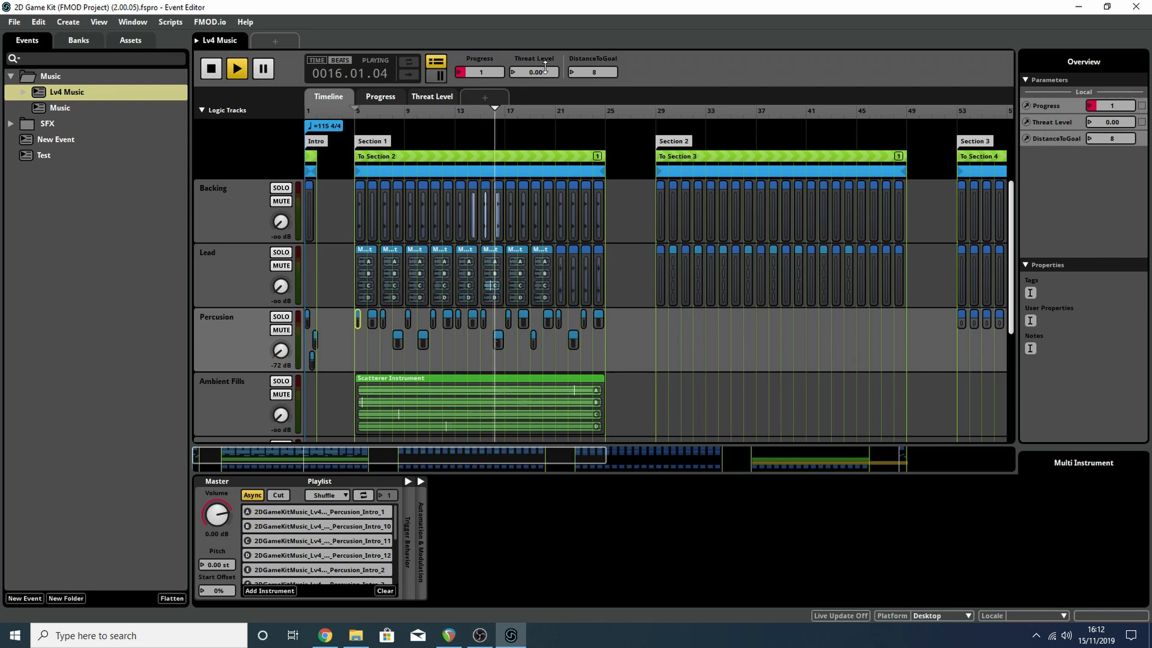
# Step: Show the Tense and Calm tracks' volume automation curves for the Threat Level parameter
pyautogui.click(380, 96)
pyautogui.moveTo(1015, 191); pyautogui.dragTo(1018, 347)
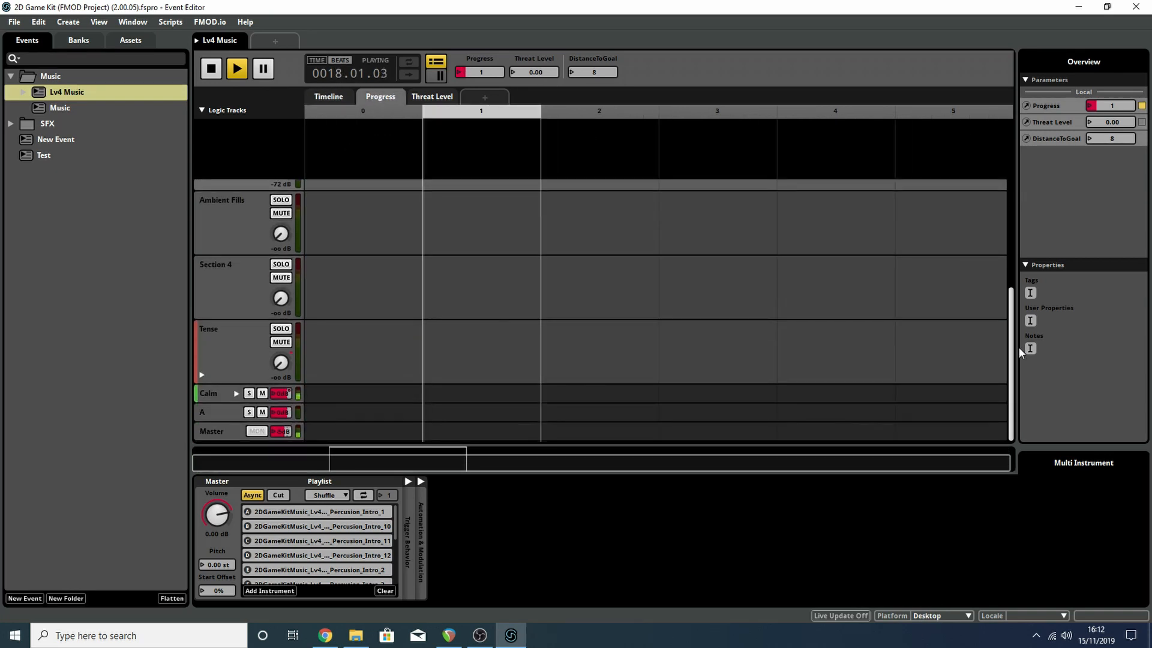
pyautogui.click(427, 98)
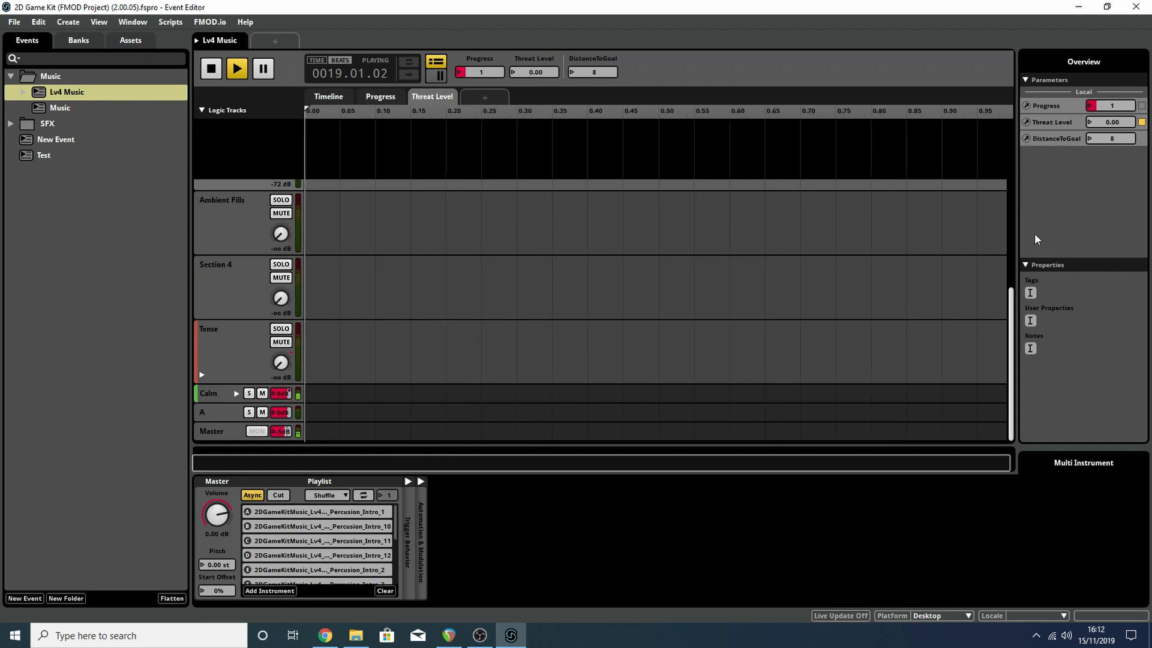
pyautogui.click(201, 375)
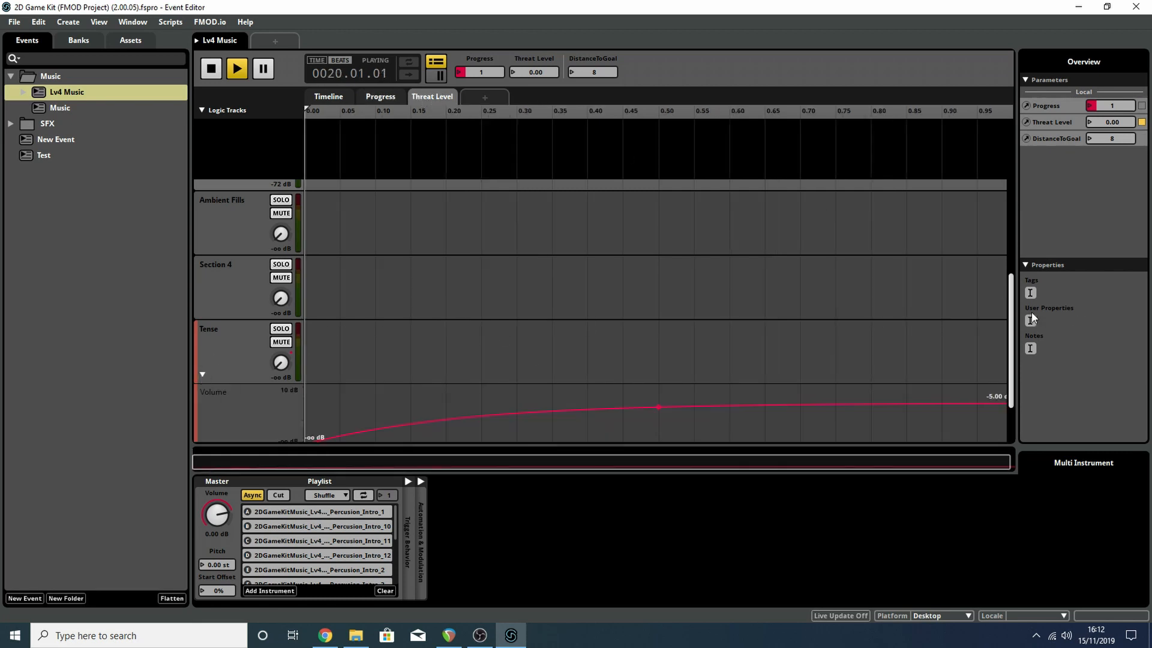
pyautogui.scroll(-2, 971, 397)
pyautogui.click(237, 394)
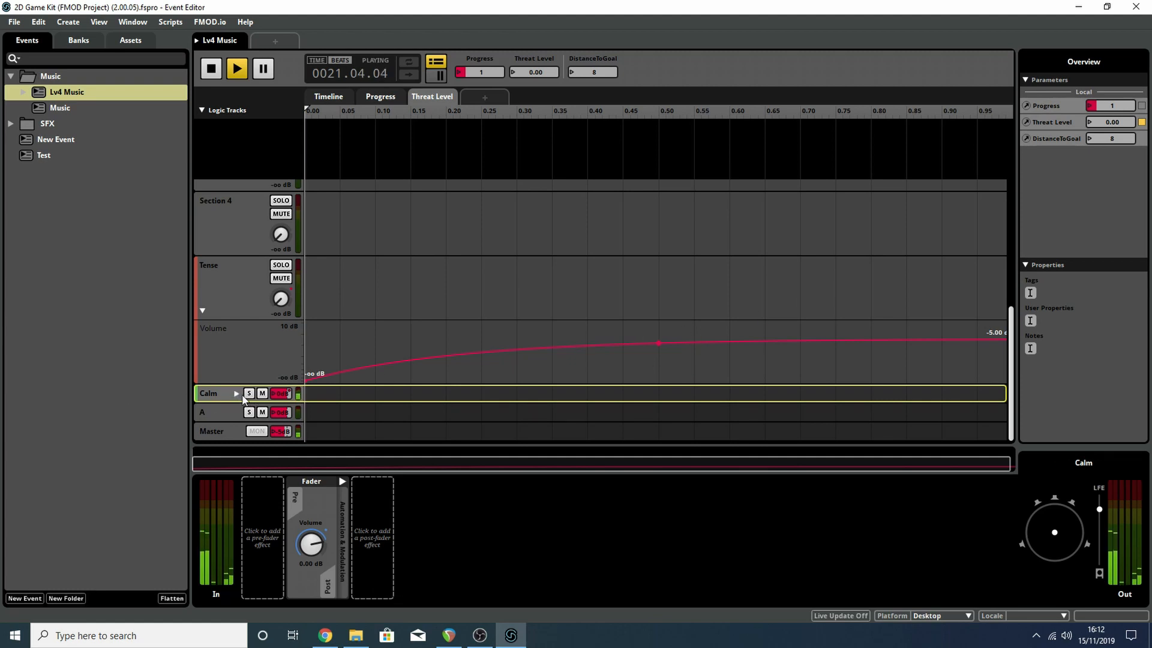
pyautogui.click(237, 394)
pyautogui.scroll(-2, 1017, 314)
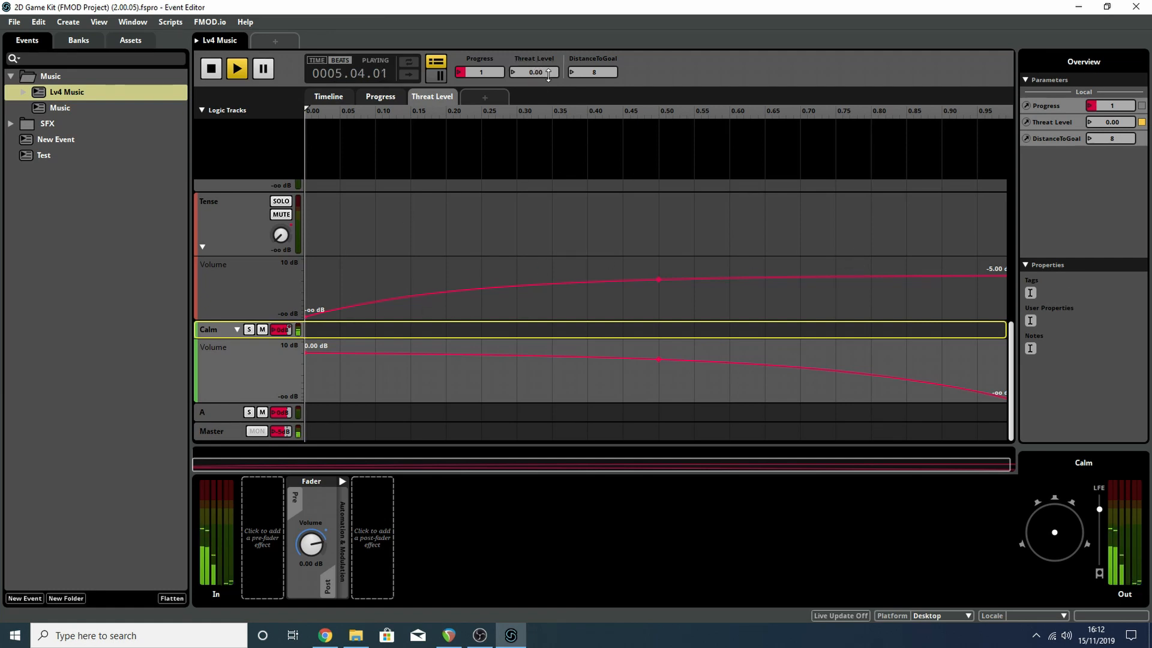
# Step: Raise Threat Level to 1.00 during playback and examine the Tense track's Section 1 instruments on the timeline
pyautogui.moveTo(536, 72); pyautogui.dragTo(860, 375)
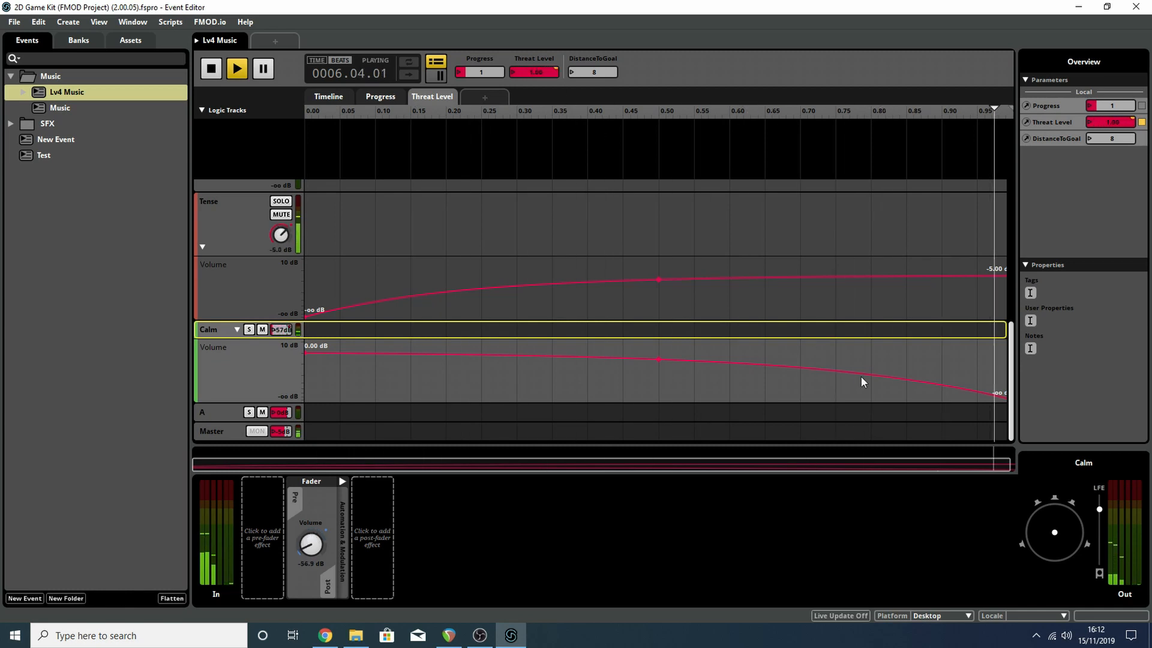
pyautogui.click(327, 98)
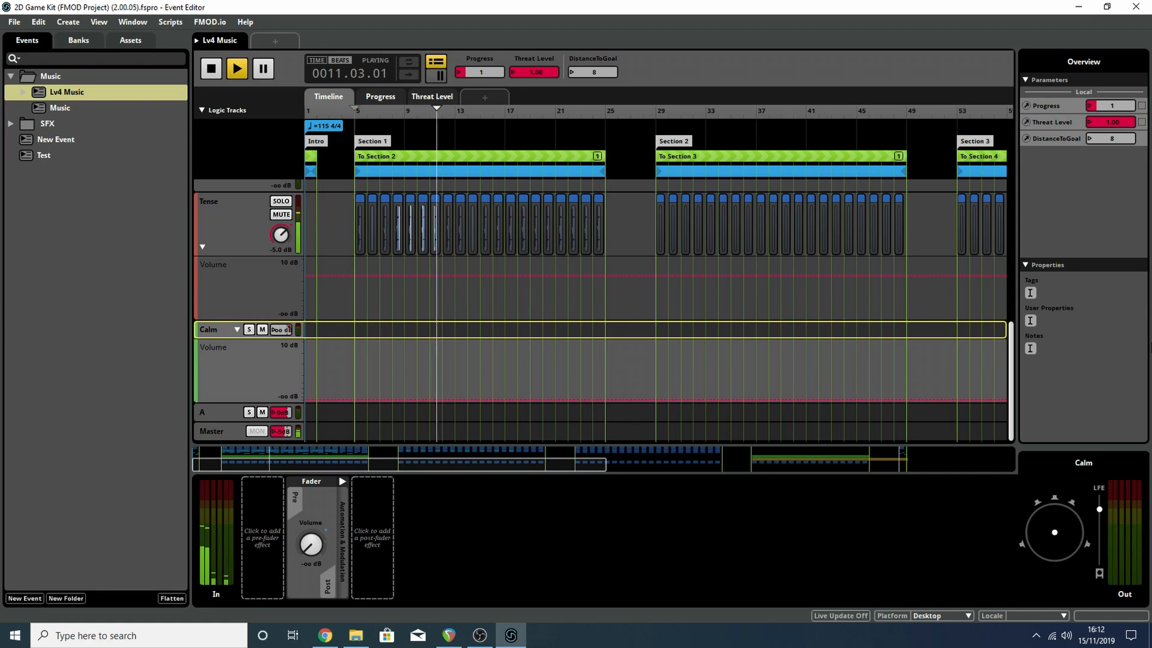
pyautogui.moveTo(1012, 359); pyautogui.dragTo(1013, 210)
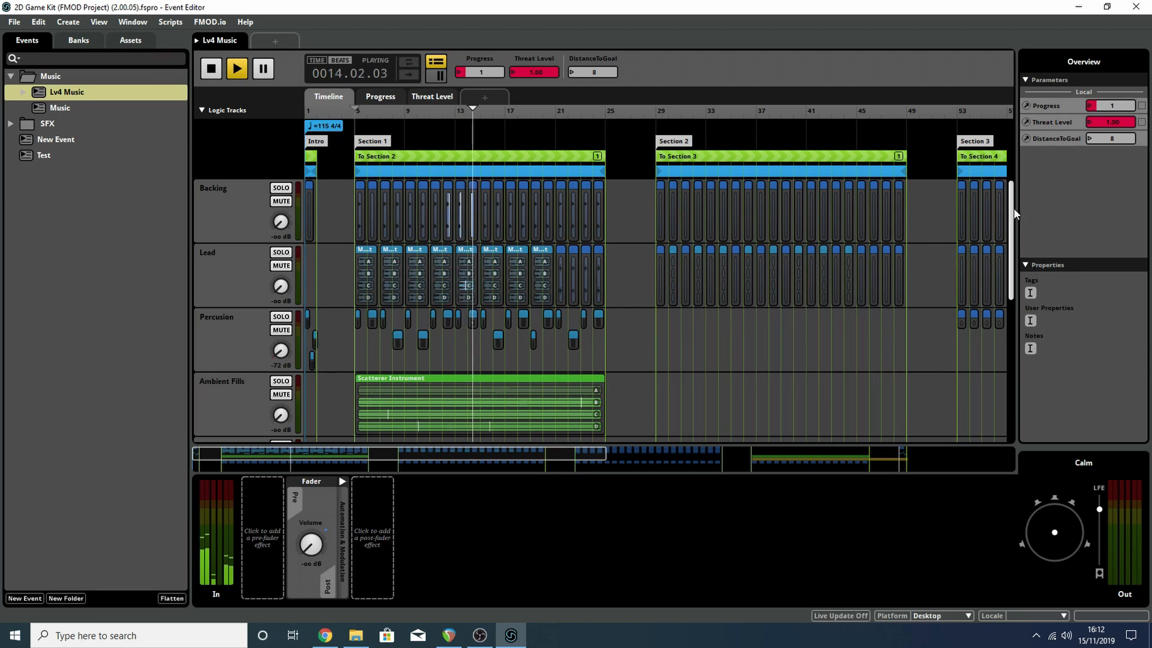
pyautogui.scroll(-10, 1014, 235)
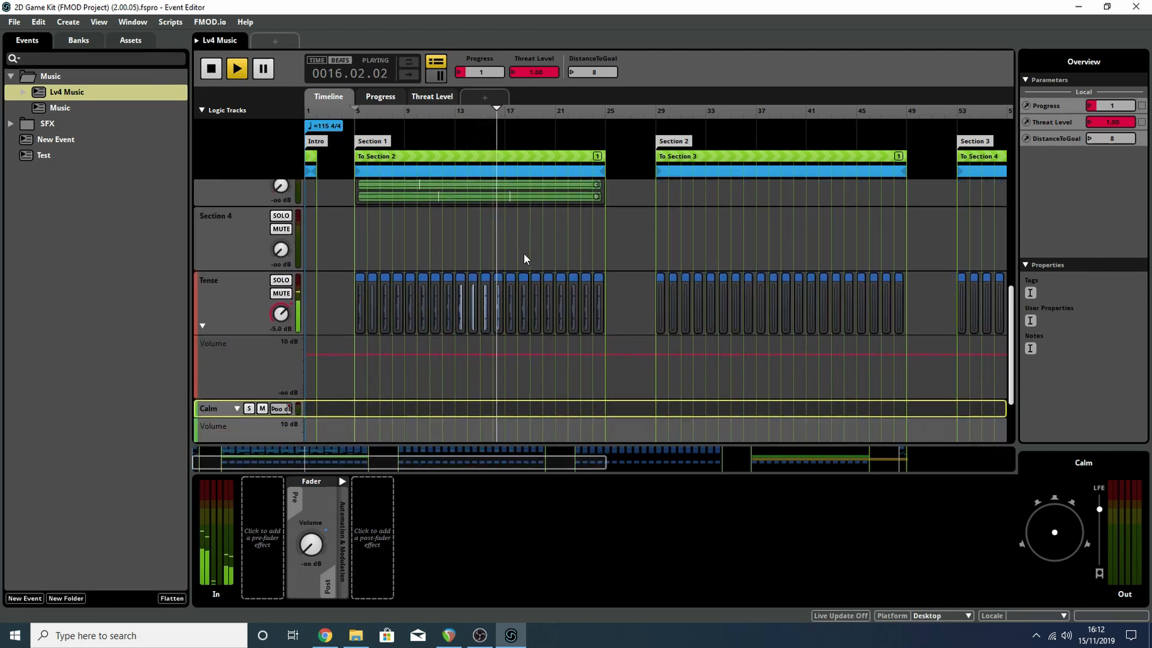
pyautogui.scroll(6, 510, 296)
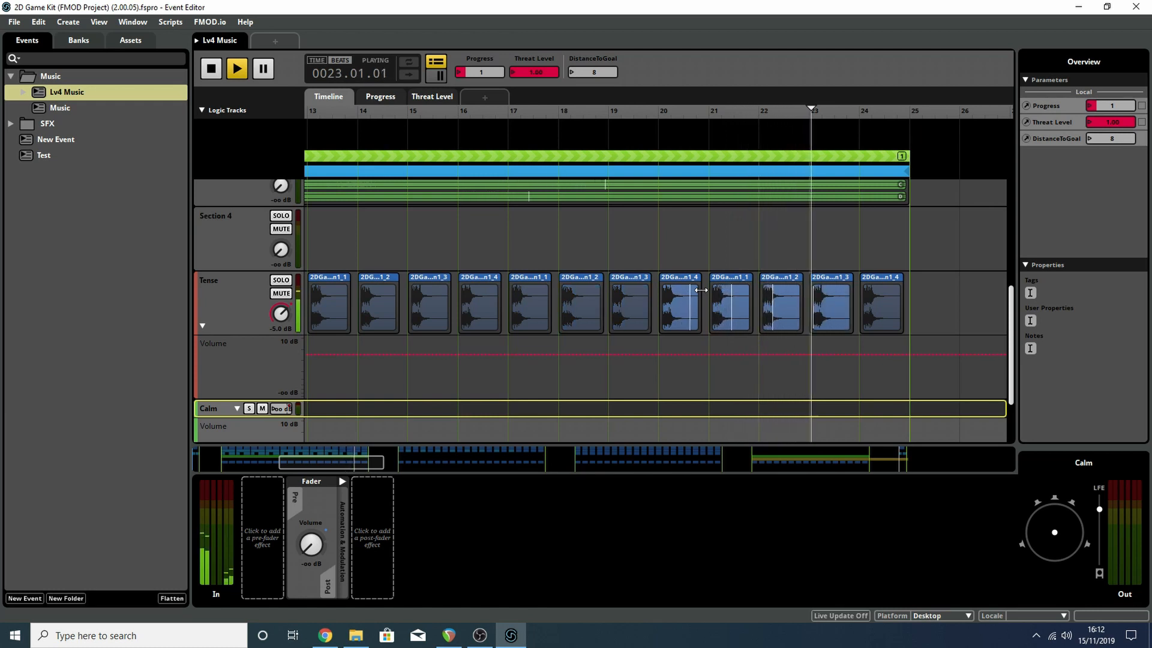
pyautogui.scroll(-3, 700, 290)
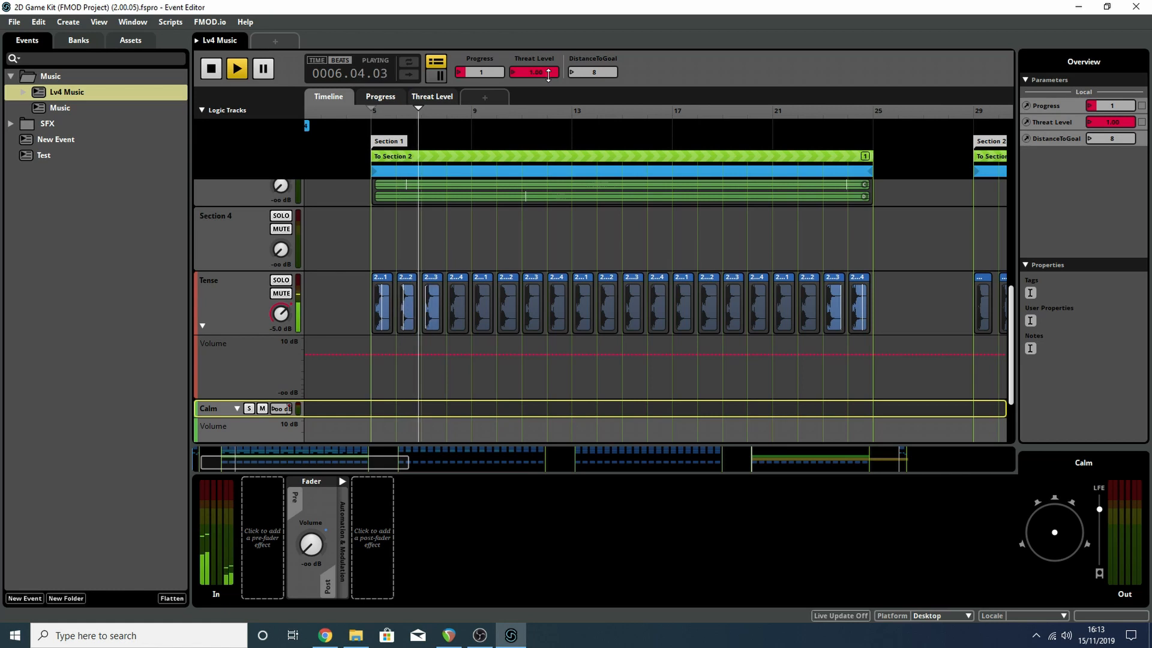
# Step: Set Threat Level to 0.00 and stop playback
pyautogui.moveTo(543, 72); pyautogui.dragTo(600, 160)
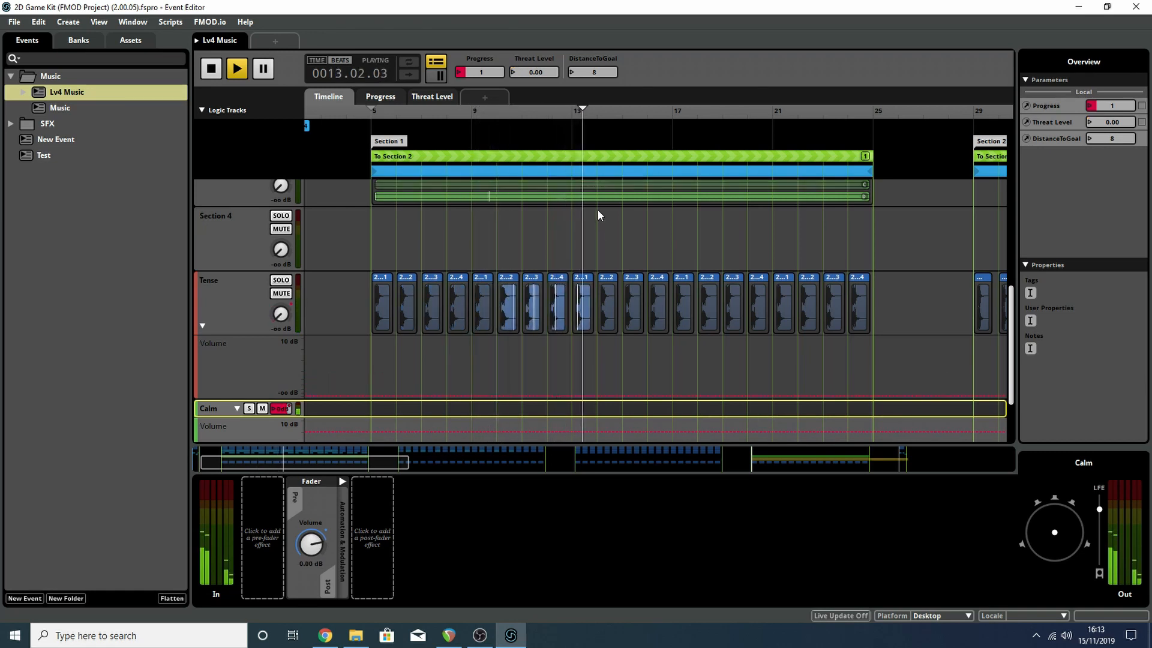
pyautogui.press('space')
# Step: Review the Backing, Lead and Ambient Fills tracks, then inspect the second Lead multi instrument and the fifth Backing instrument in Section 1
pyautogui.scroll(5, 357, 236)
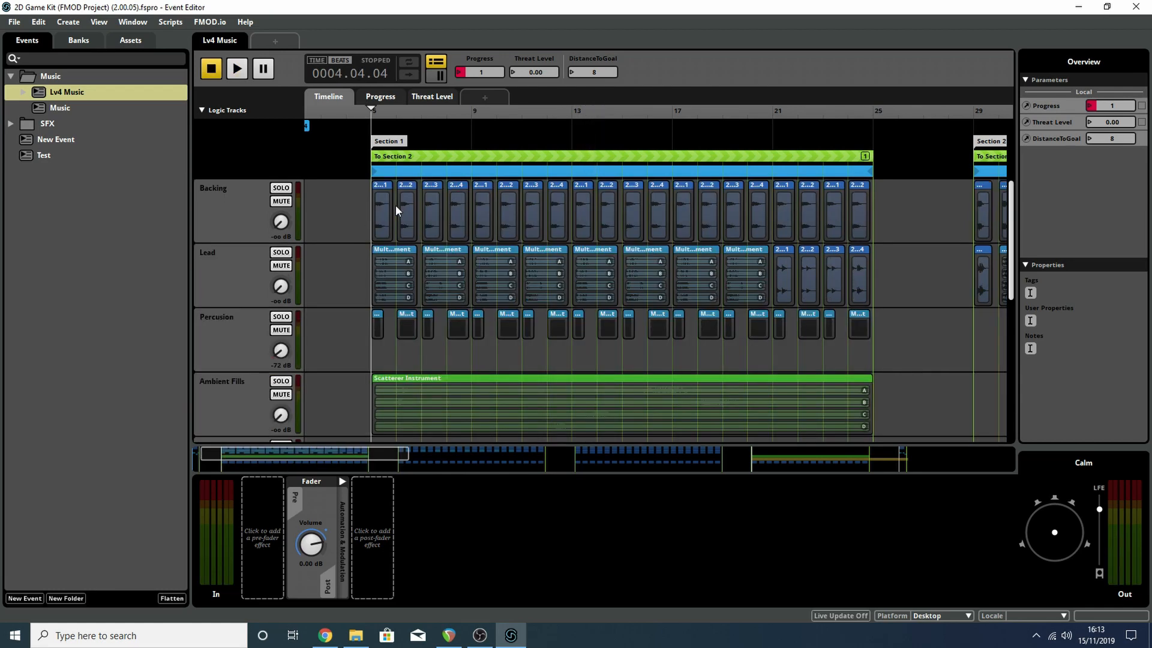
pyautogui.click(238, 207)
pyautogui.click(250, 262)
pyautogui.click(221, 393)
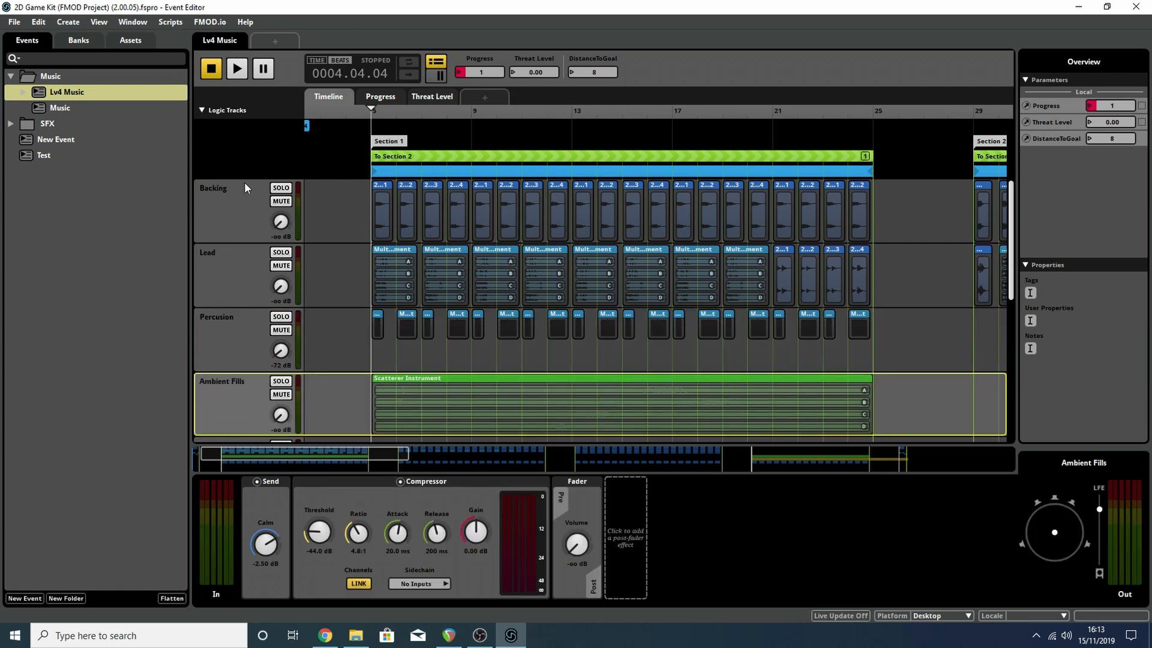
pyautogui.click(388, 257)
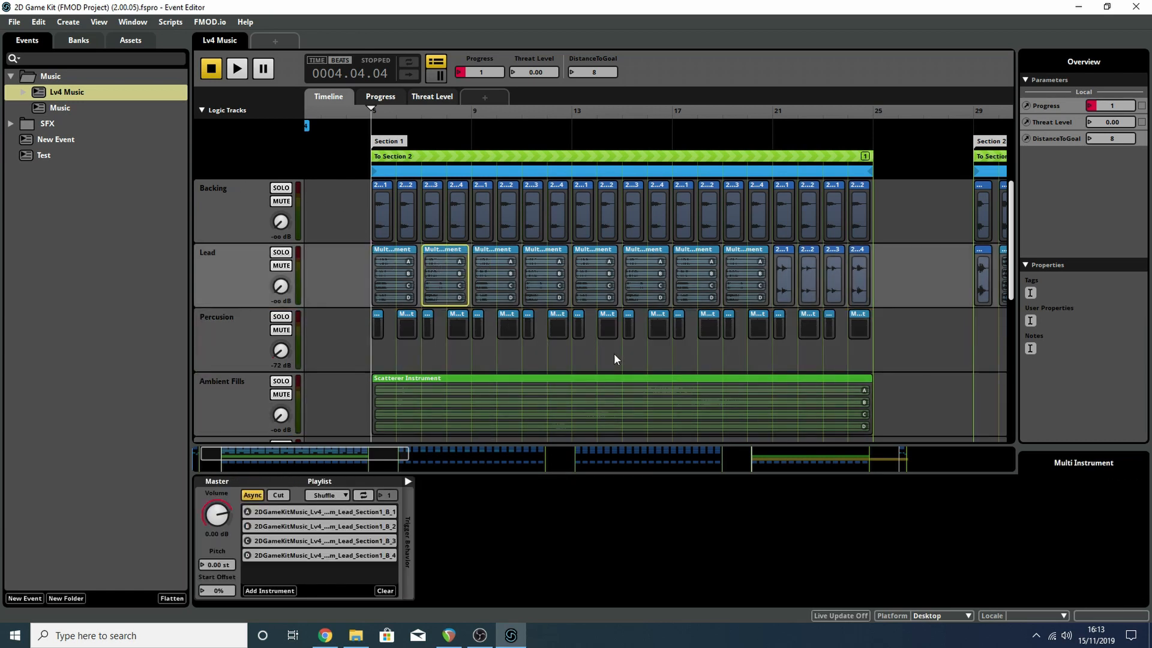
pyautogui.click(481, 211)
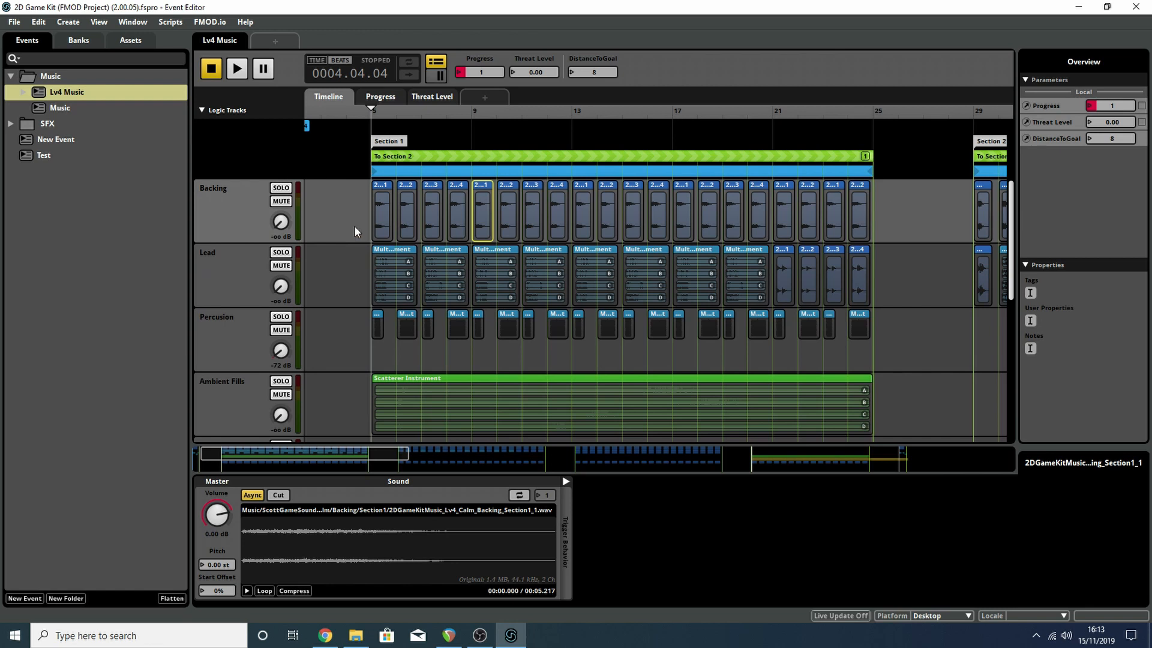
# Step: Examine the volume automation options of the Backing and Lead tracks for the Threat Level parameter without adding automation
pyautogui.click(430, 97)
pyautogui.rightClick(280, 223)
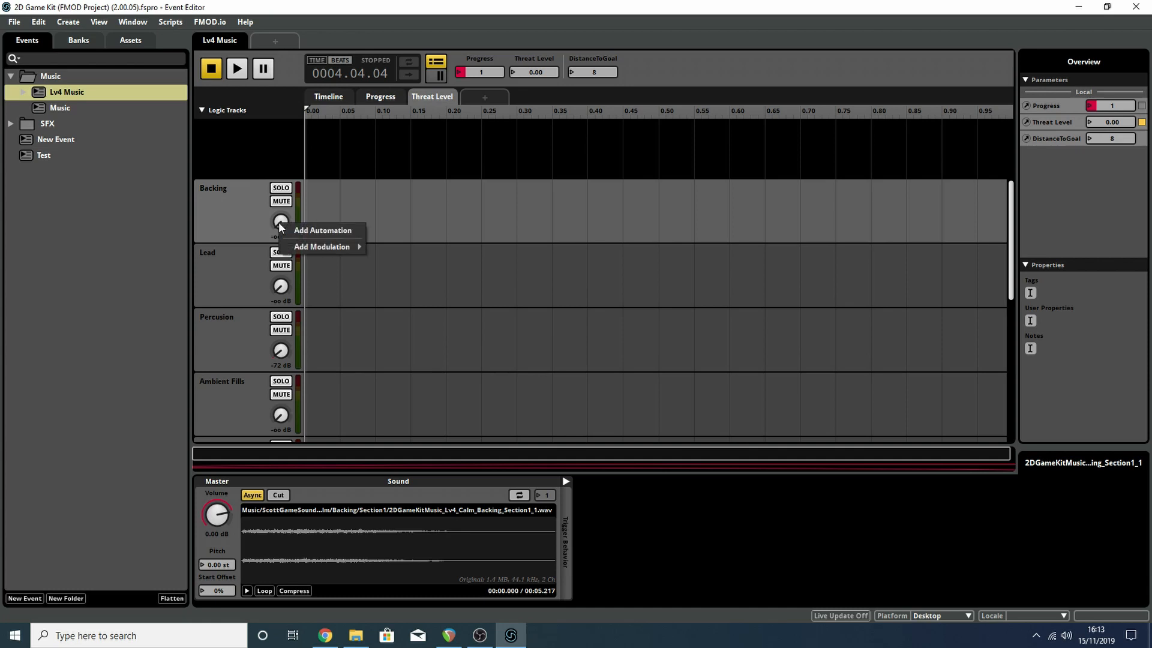
pyautogui.click(233, 269)
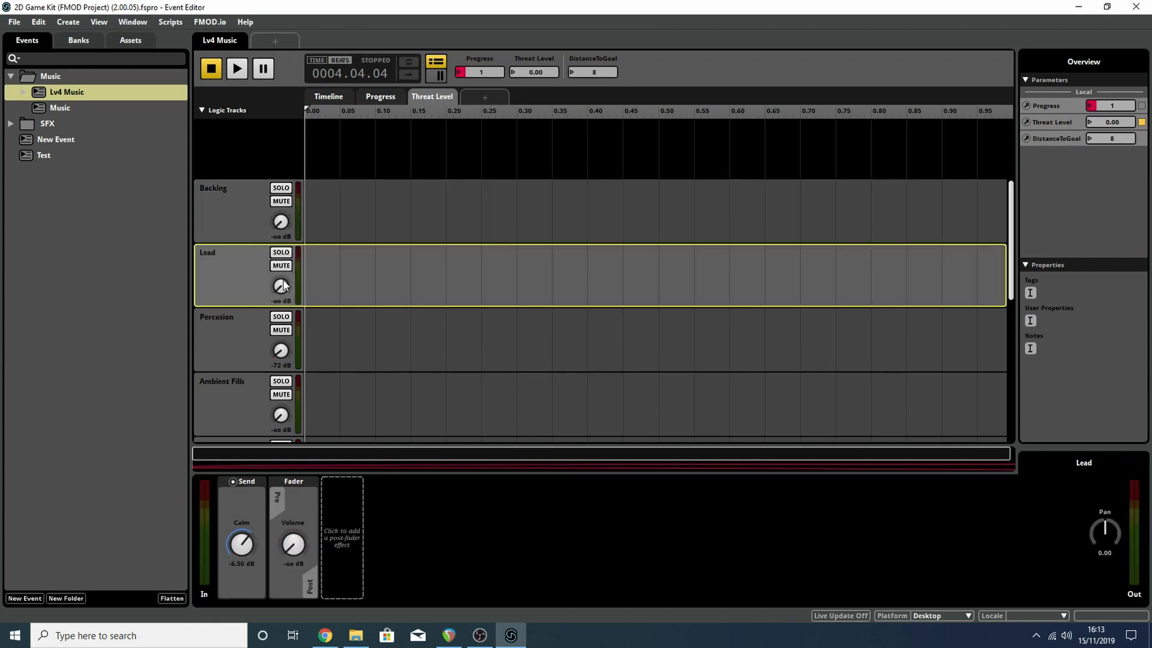
pyautogui.rightClick(280, 284)
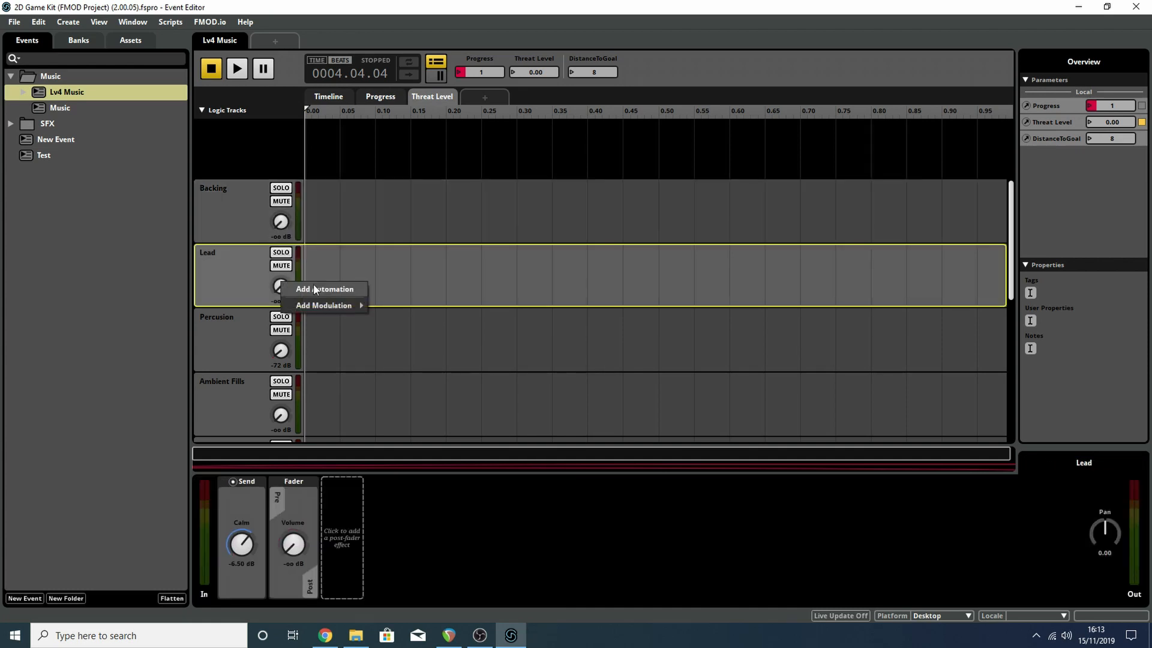
pyautogui.click(235, 193)
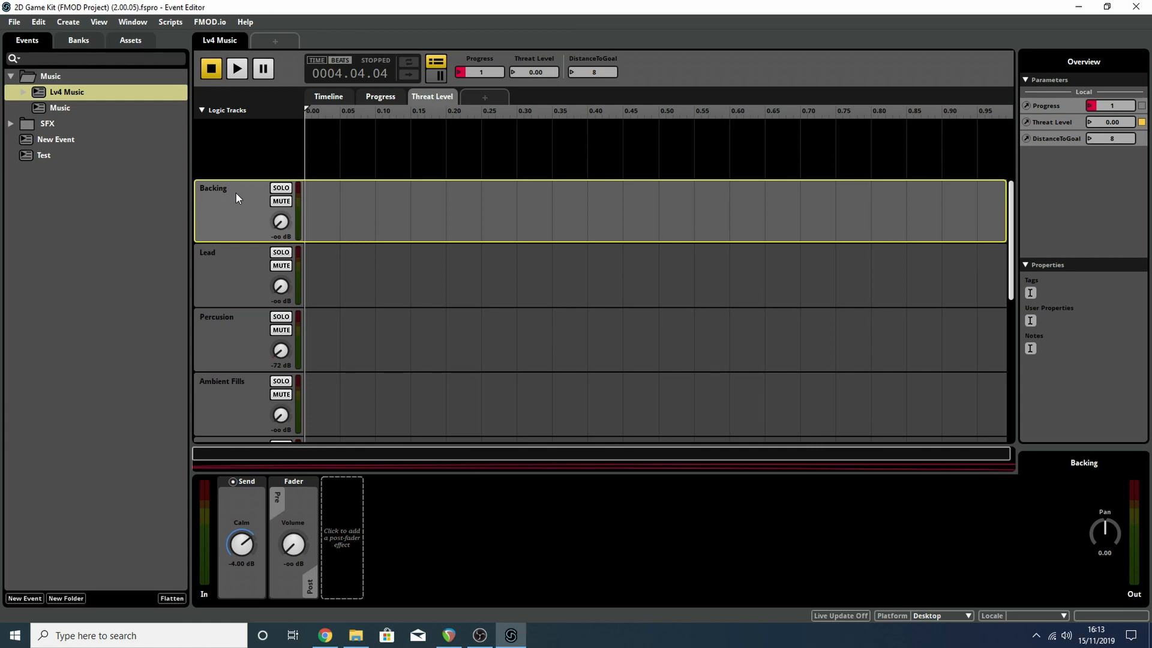
pyautogui.click(378, 96)
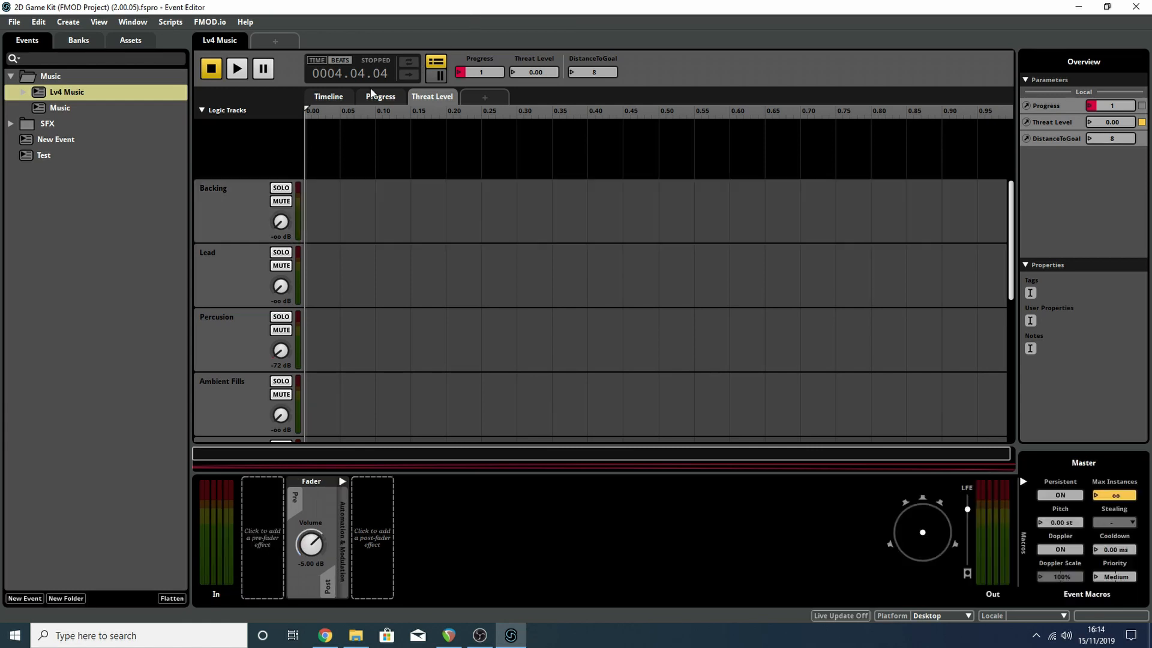
# Step: Return to the timeline and examine the Backing track's Calm send, fader and options for adding a send to an event return, without adding one
pyautogui.click(338, 96)
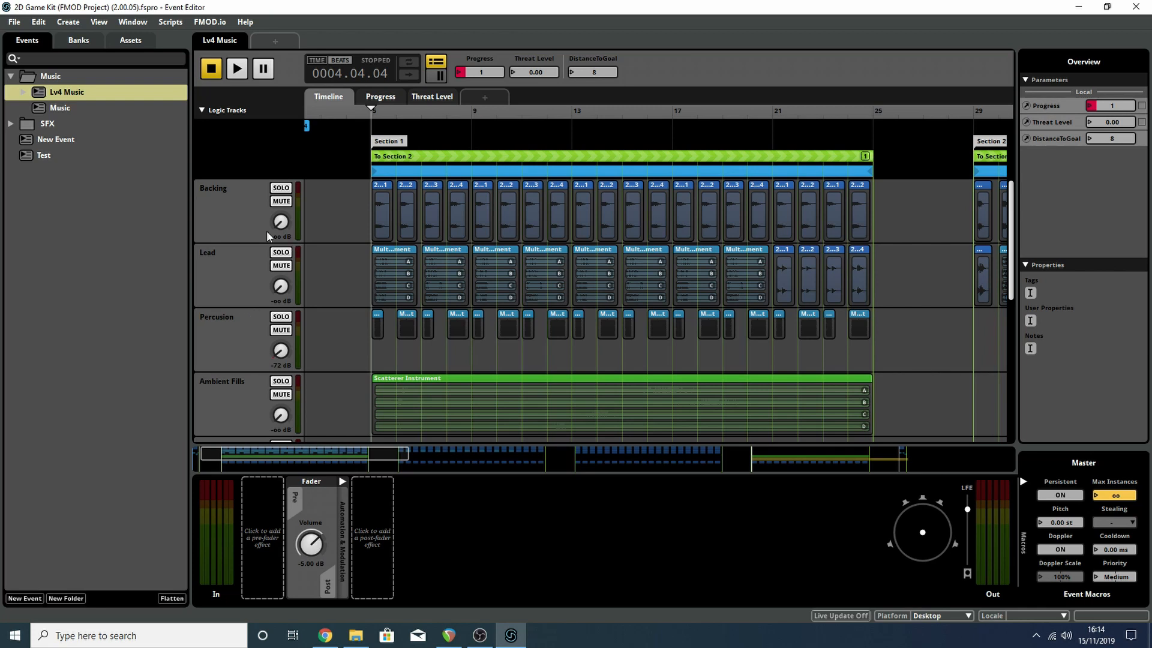
pyautogui.click(252, 221)
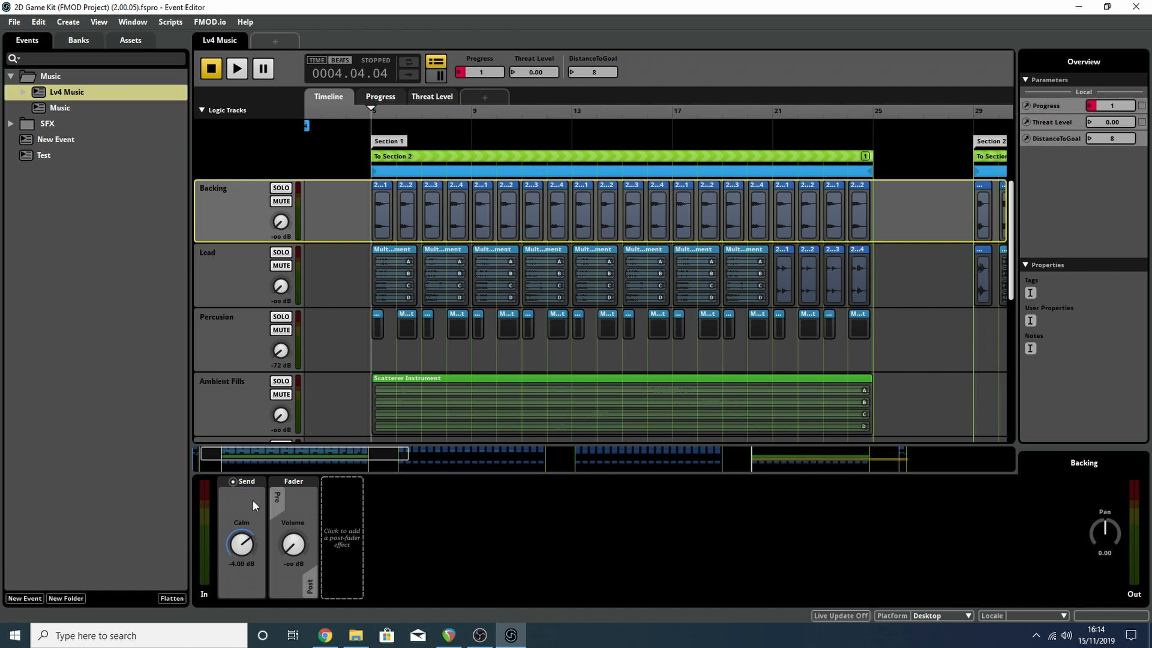
pyautogui.rightClick(336, 507)
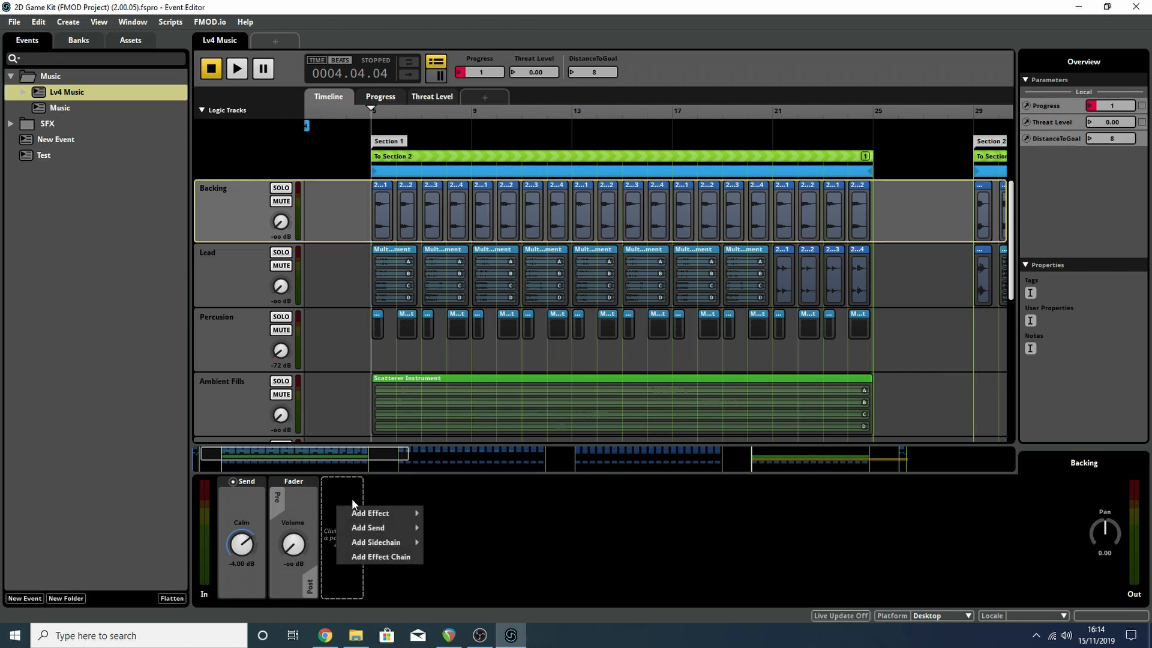
pyautogui.click(411, 490)
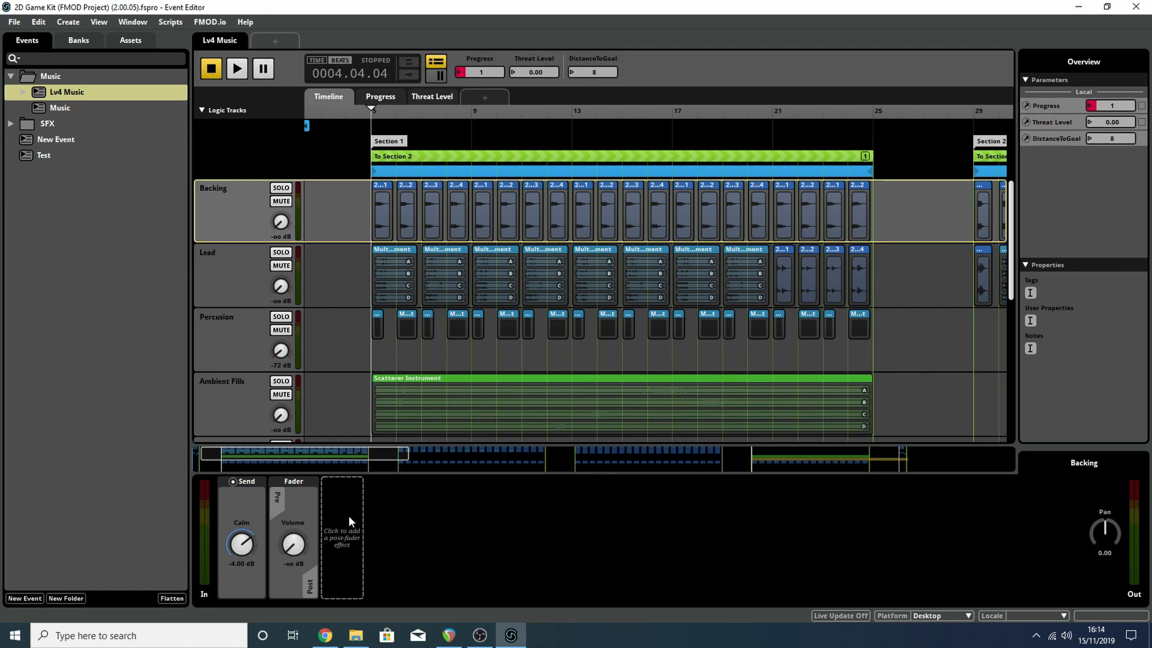
pyautogui.rightClick(346, 494)
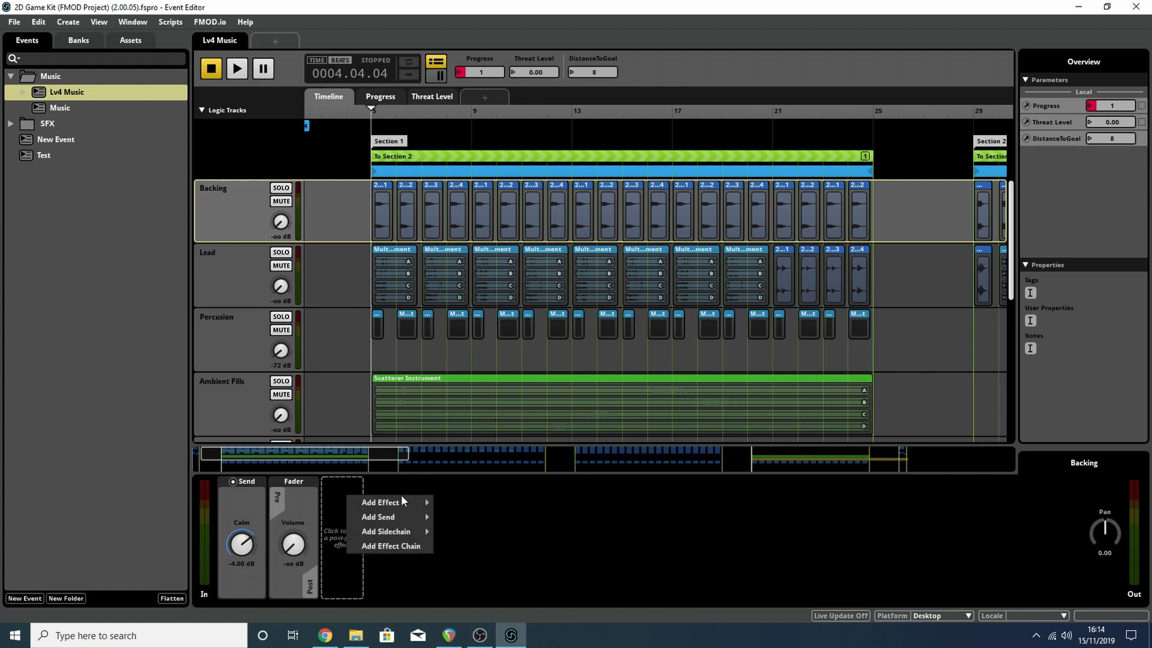
pyautogui.moveTo(413, 515)
pyautogui.moveTo(455, 514)
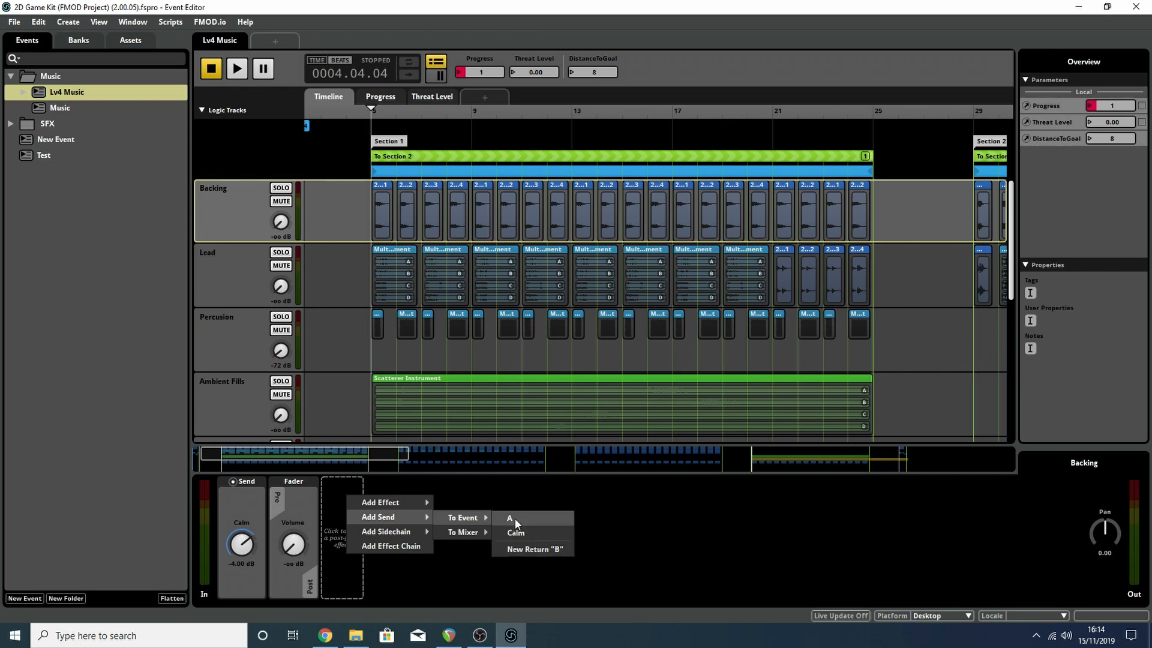
pyautogui.click(616, 512)
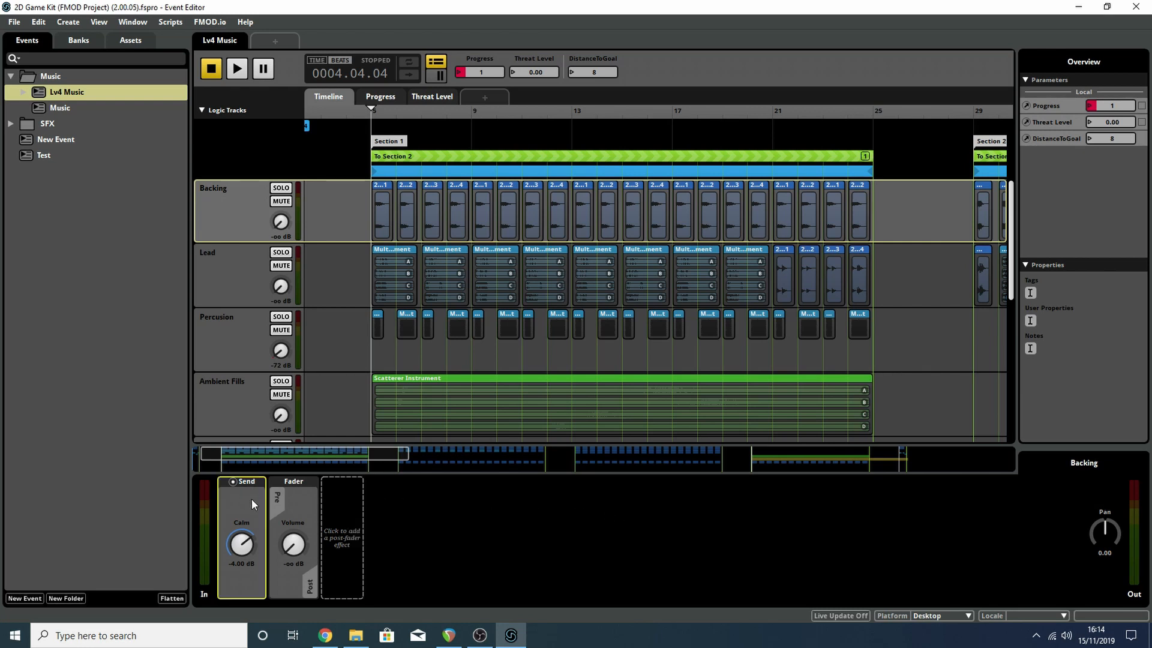
pyautogui.click(300, 497)
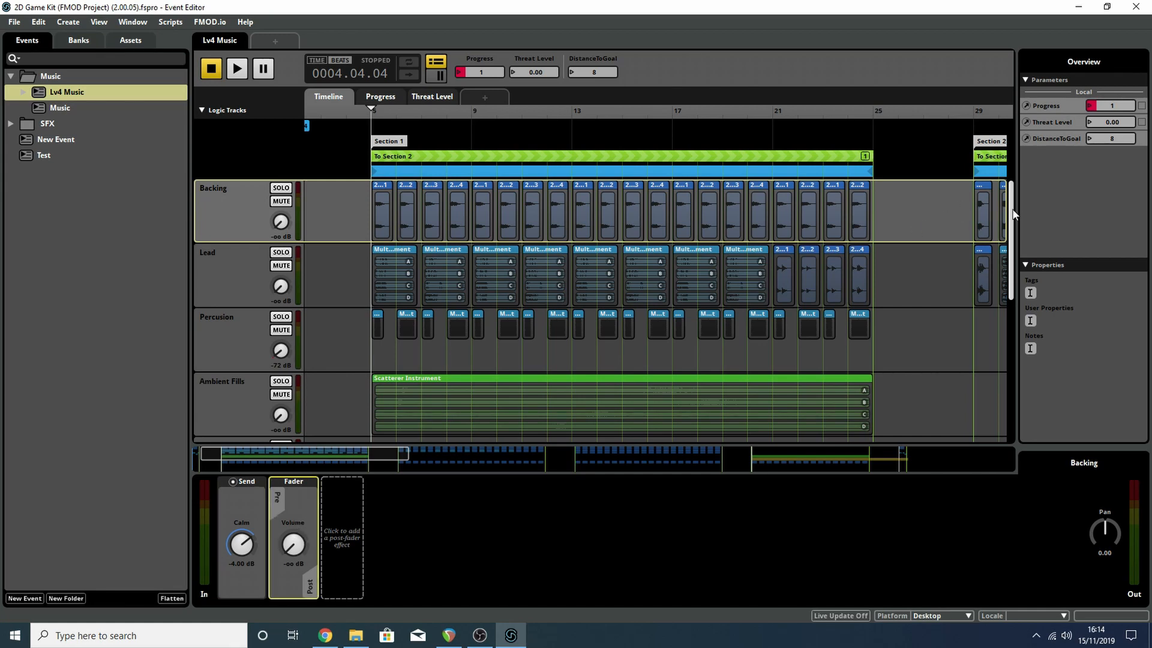
# Step: Compare the Calm return track with the Master track and inspect the fader of each
pyautogui.moveTo(1013, 214); pyautogui.dragTo(1020, 387)
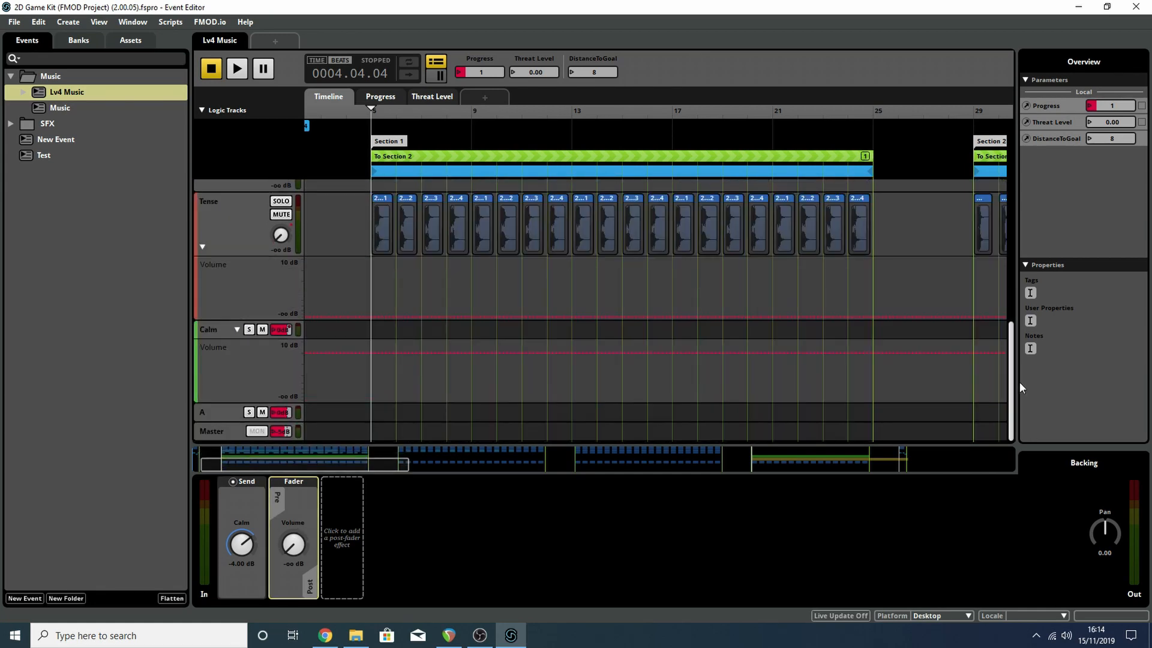
pyautogui.click(215, 427)
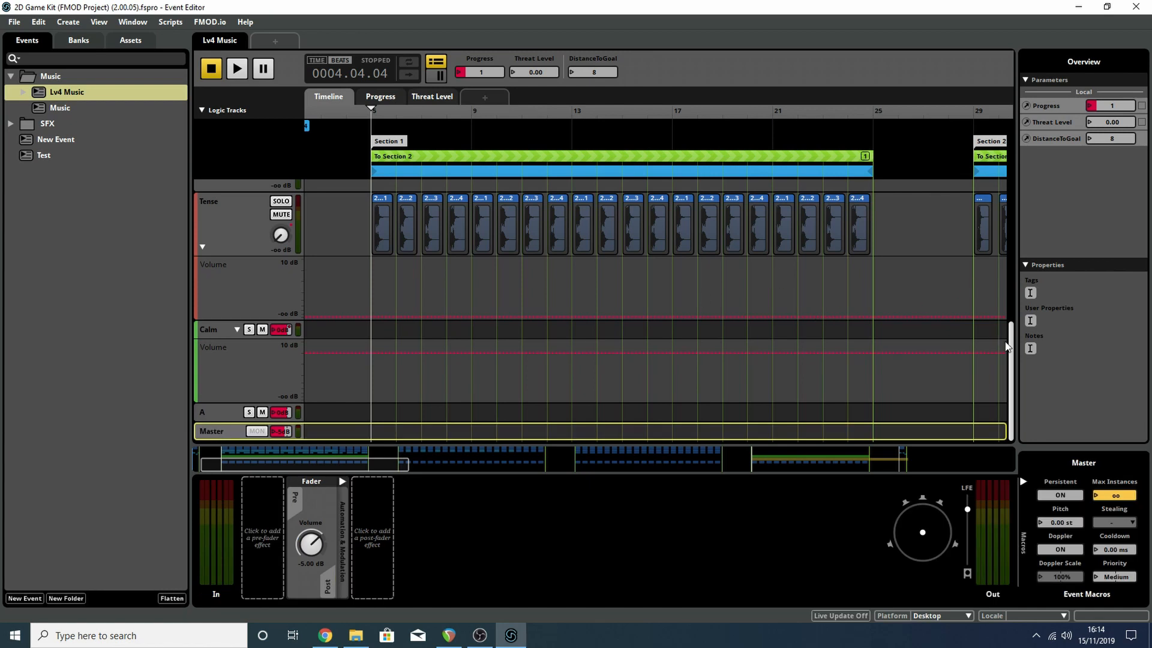
pyautogui.click(220, 332)
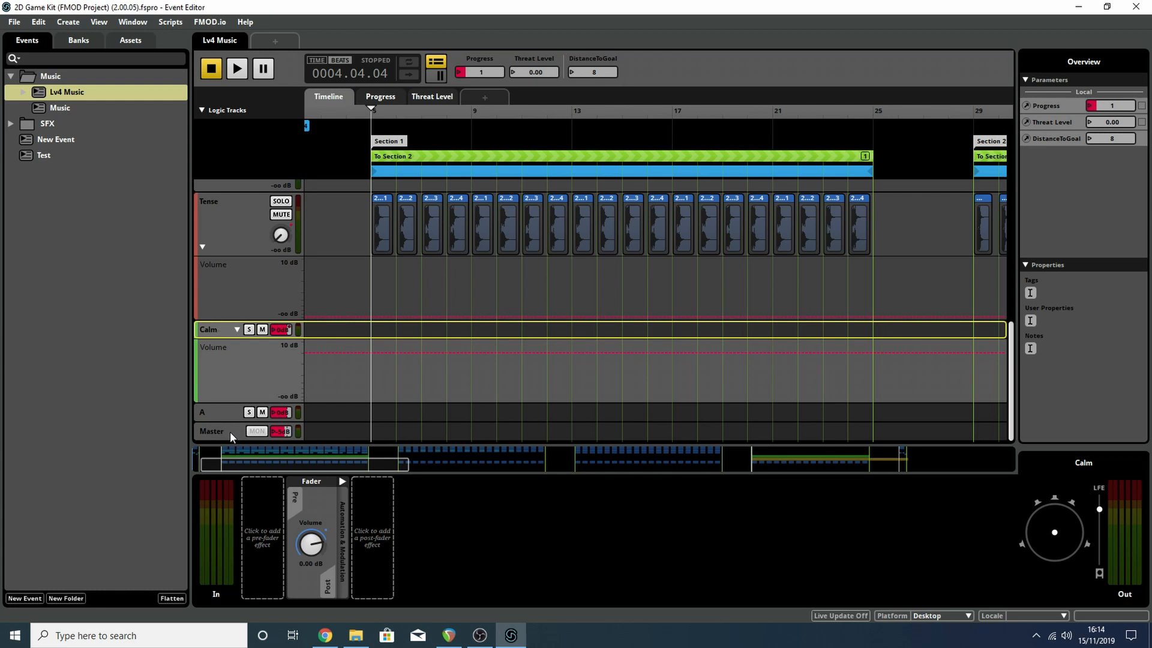
pyautogui.click(229, 431)
pyautogui.click(219, 329)
pyautogui.click(230, 431)
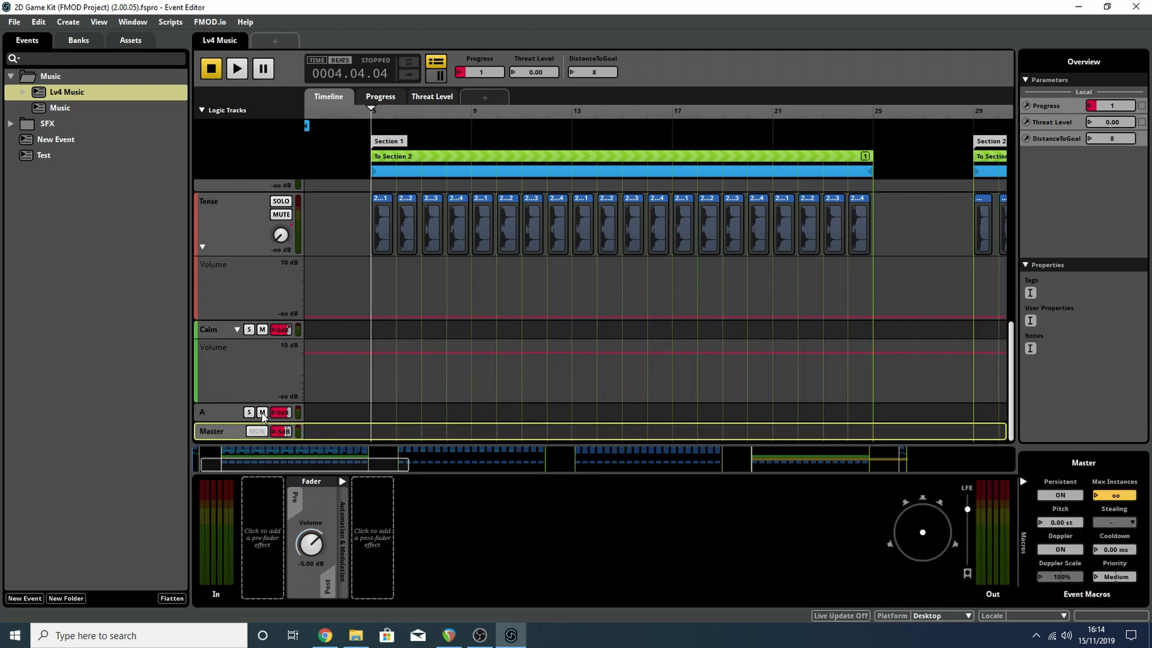
# Step: Review the Calm sends and faders on the Backing, Lead, Percussion and Ambient Fills tracks
pyautogui.scroll(10, 226, 203)
pyautogui.click(225, 203)
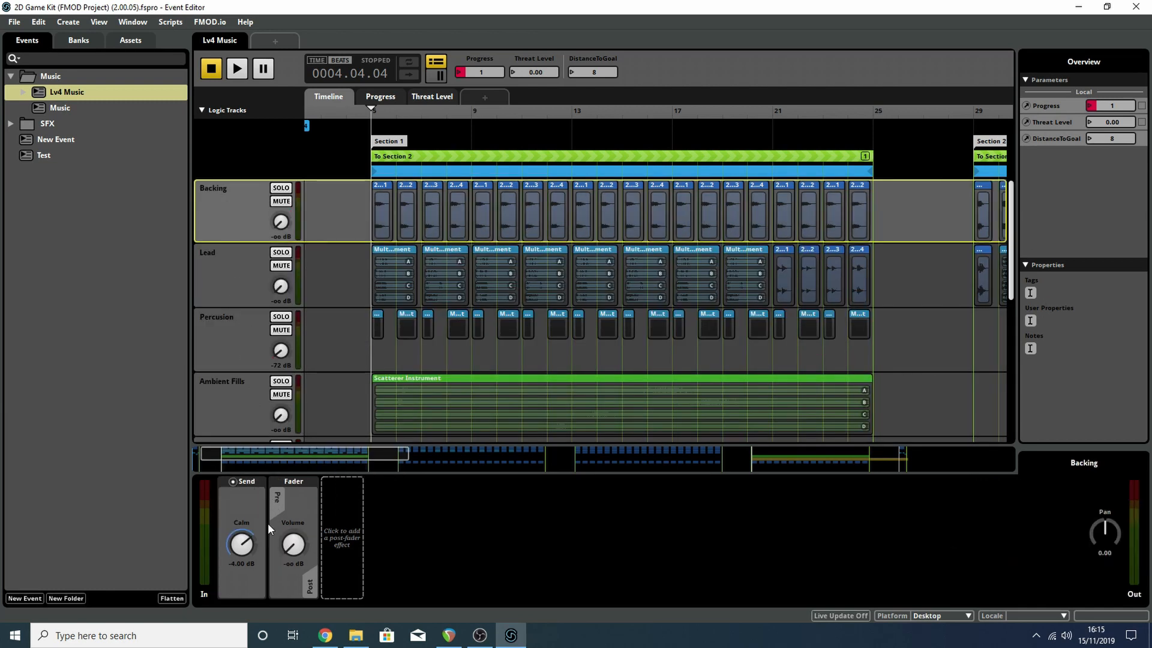
pyautogui.click(223, 290)
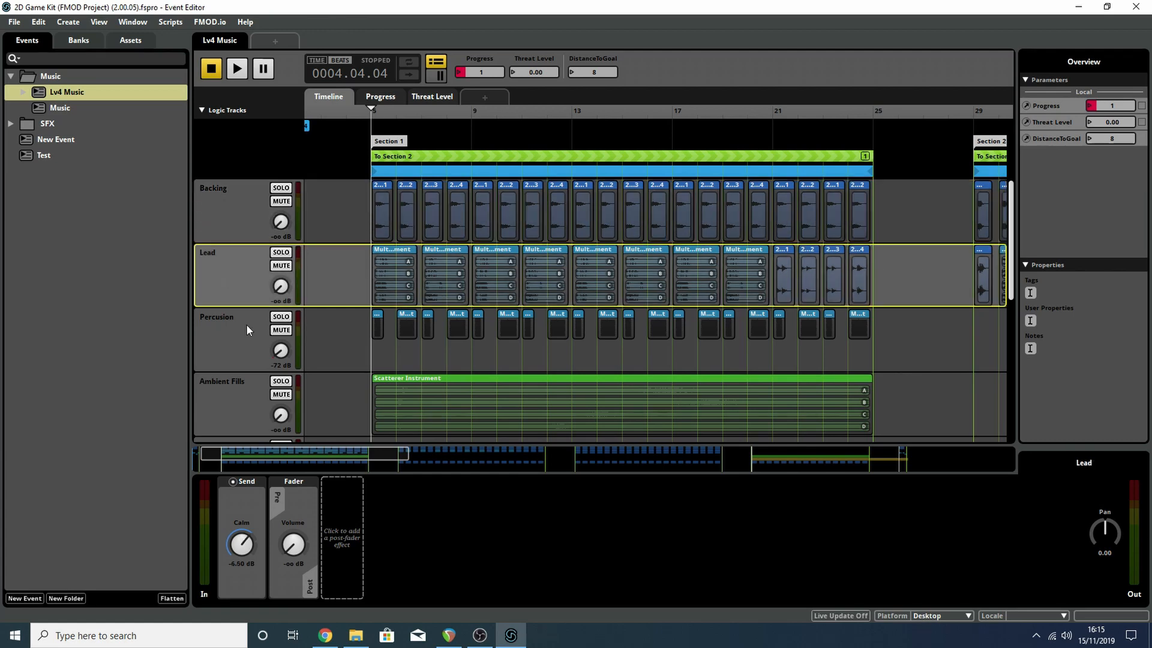
pyautogui.click(246, 324)
pyautogui.click(244, 384)
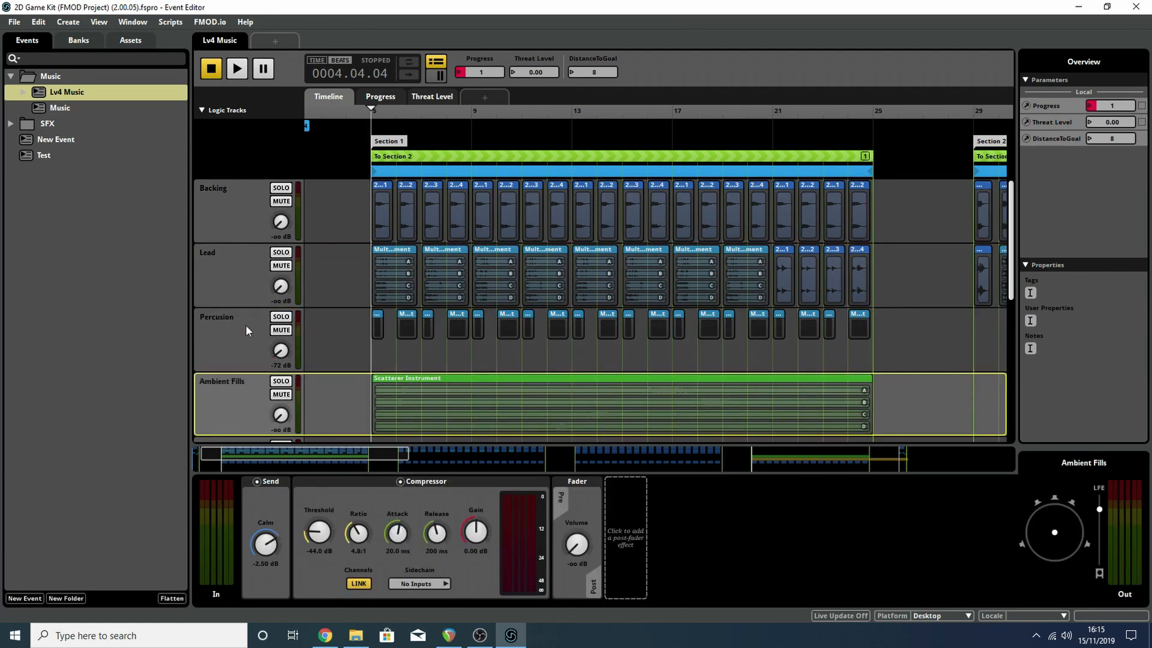
pyautogui.click(243, 218)
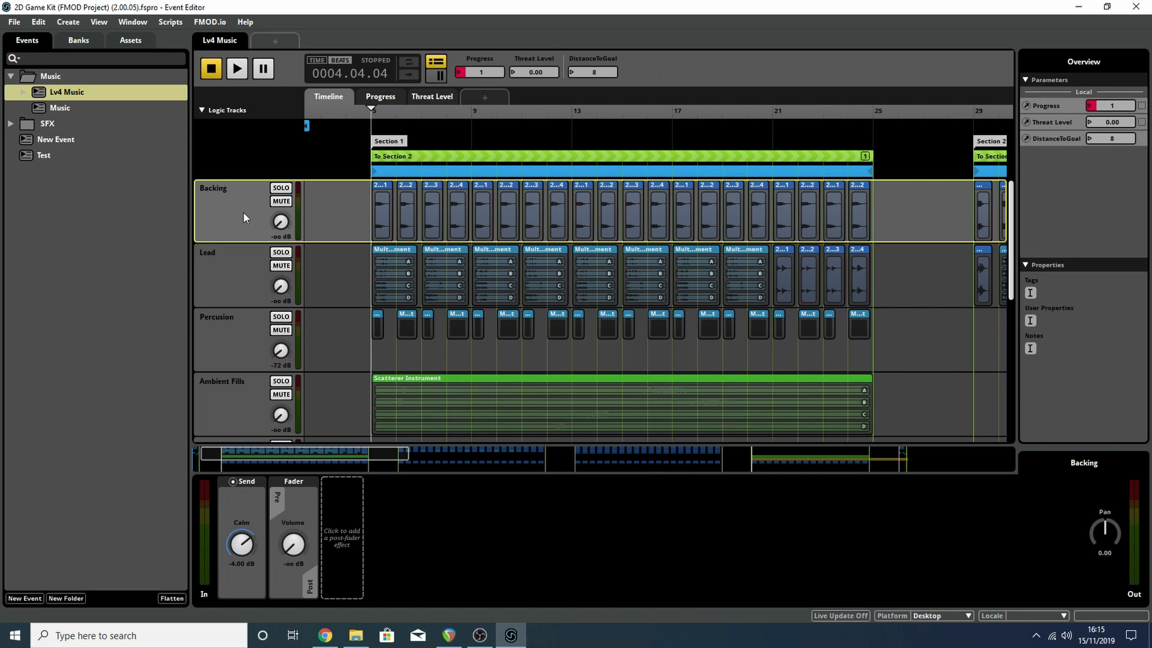
pyautogui.click(233, 274)
pyautogui.click(246, 351)
pyautogui.click(267, 388)
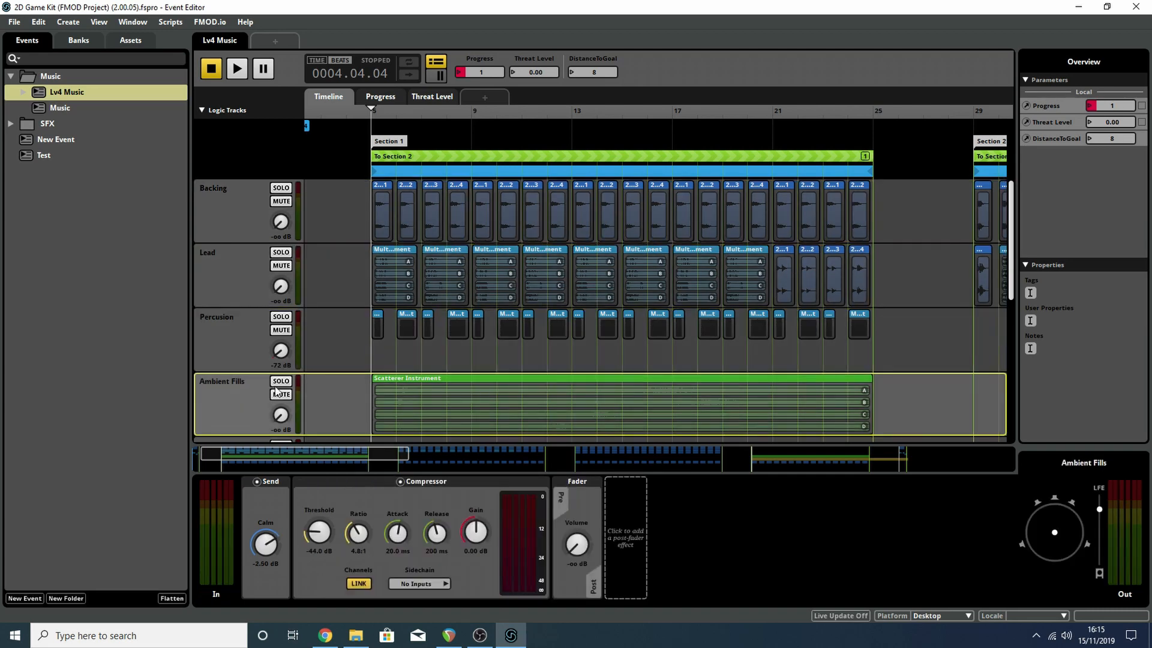
# Step: Inspect the Section 4 track's sends and select the Calm return track
pyautogui.scroll(-3, 1014, 239)
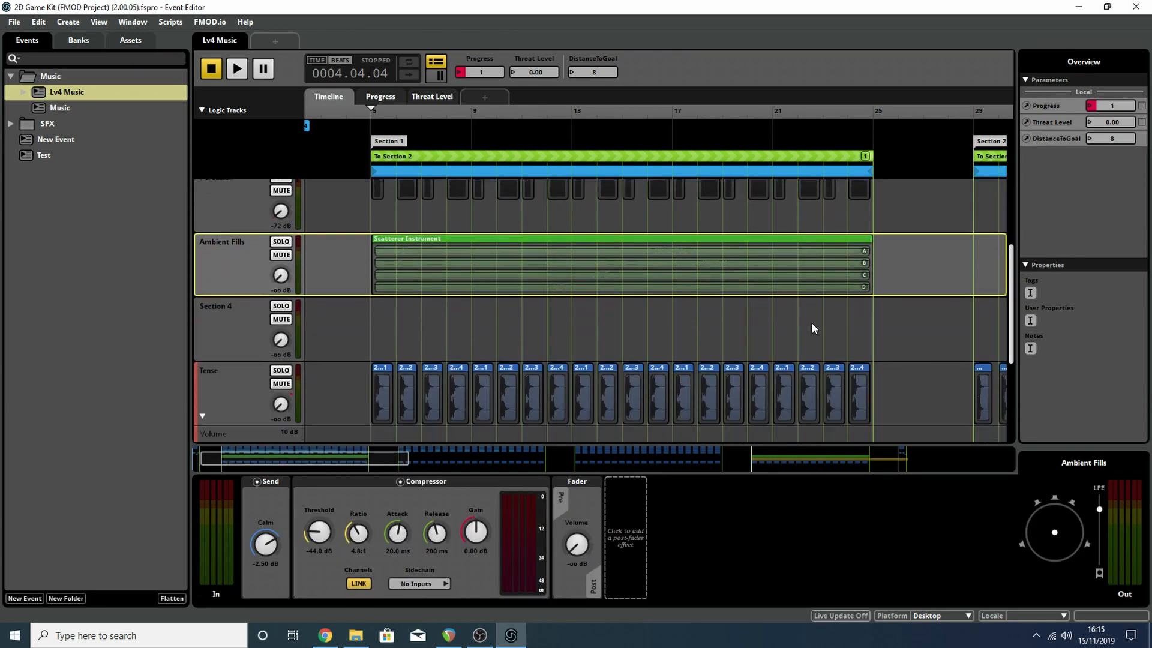
pyautogui.click(219, 311)
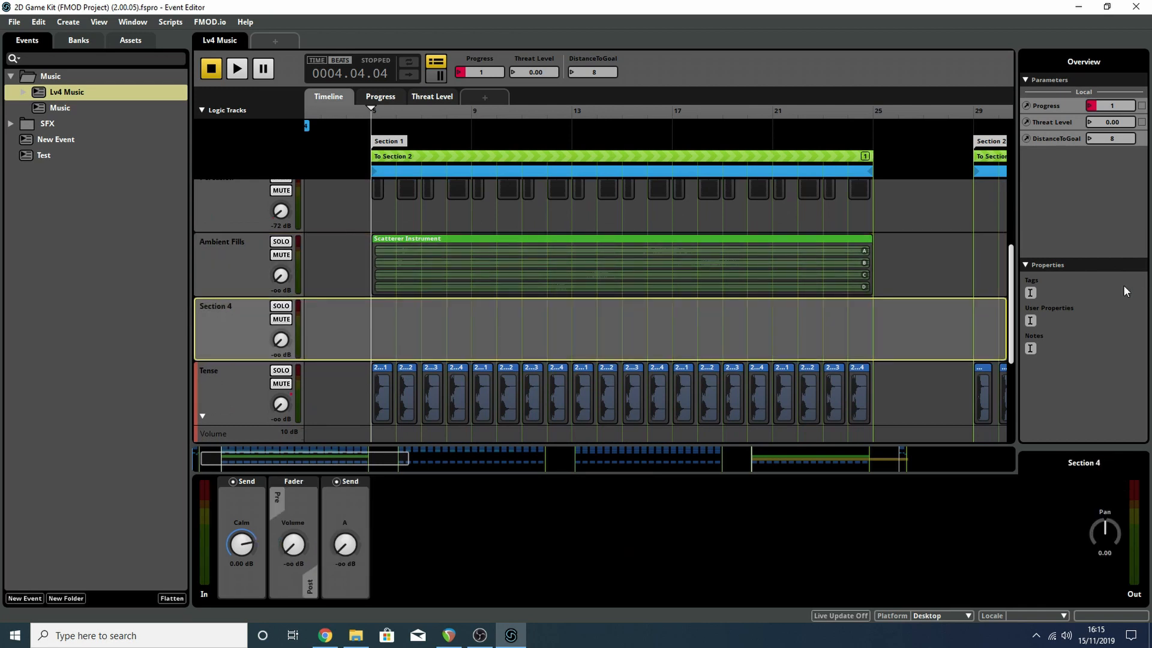
pyautogui.scroll(-4, 1015, 289)
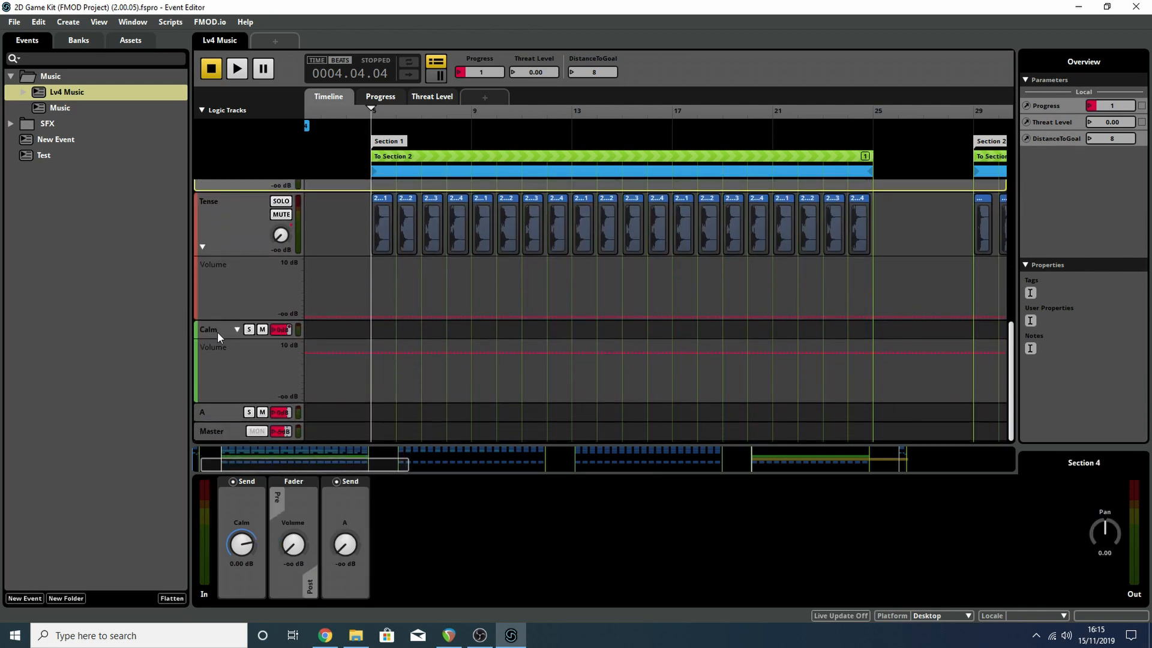
pyautogui.click(217, 331)
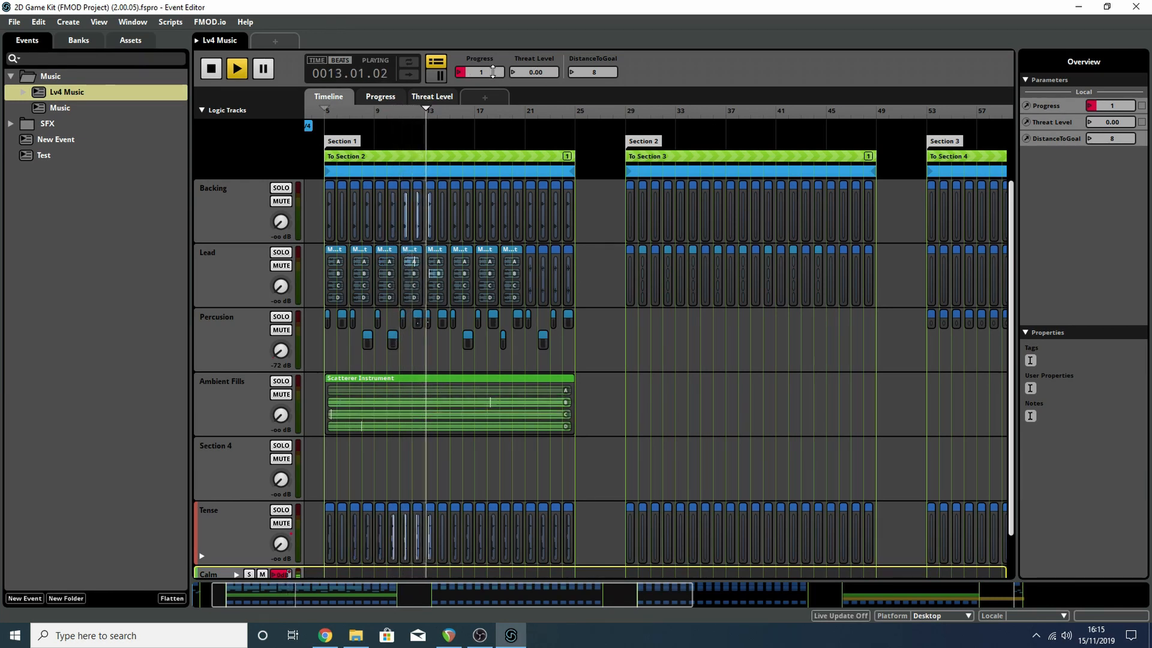
# Step: Set Progress to 2 during playback and follow the Backing, Lead and Tense instruments in Section 2
pyautogui.moveTo(479, 72); pyautogui.dragTo(480, 54)
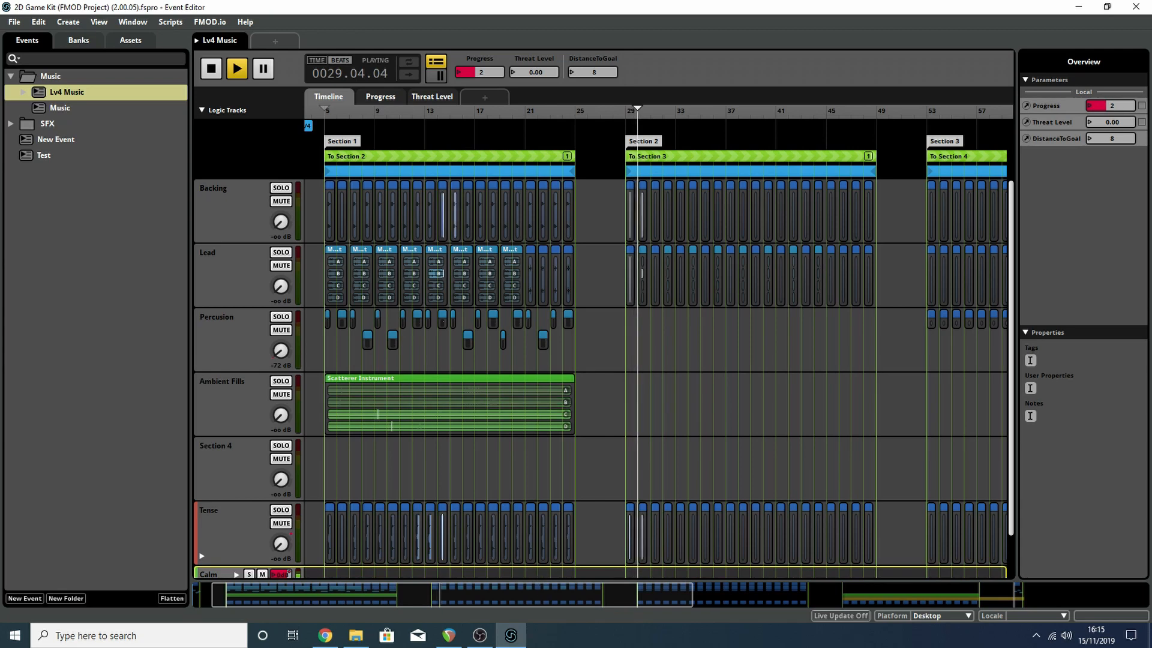
pyautogui.moveTo(538, 594); pyautogui.dragTo(636, 594)
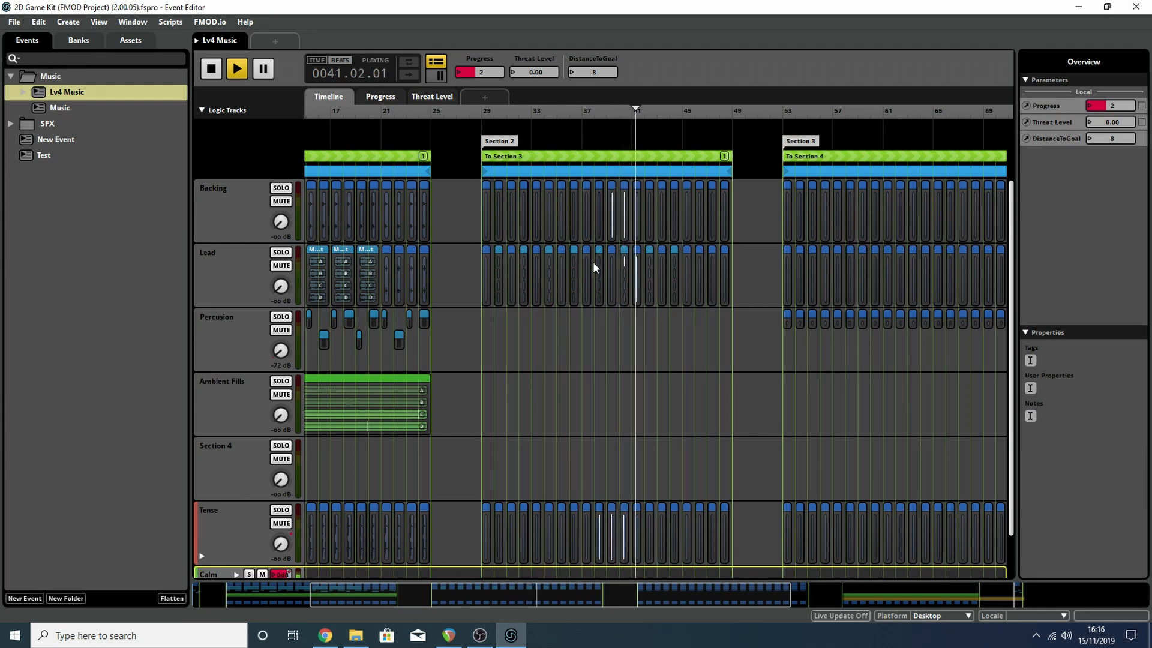
pyautogui.scroll(5, 593, 261)
pyautogui.scroll(-3, 511, 251)
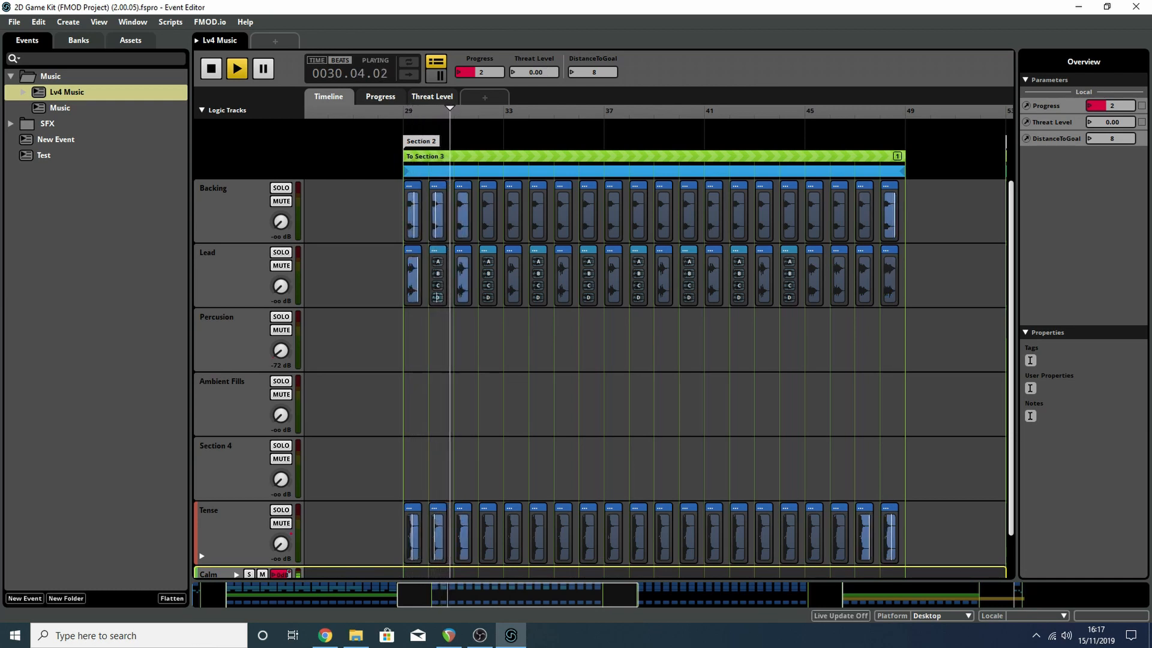
# Step: While Section 2 plays, switch Threat Level to 1.00, down to 0.00 and up to 1.00 again
pyautogui.moveTo(546, 73); pyautogui.dragTo(545, 11)
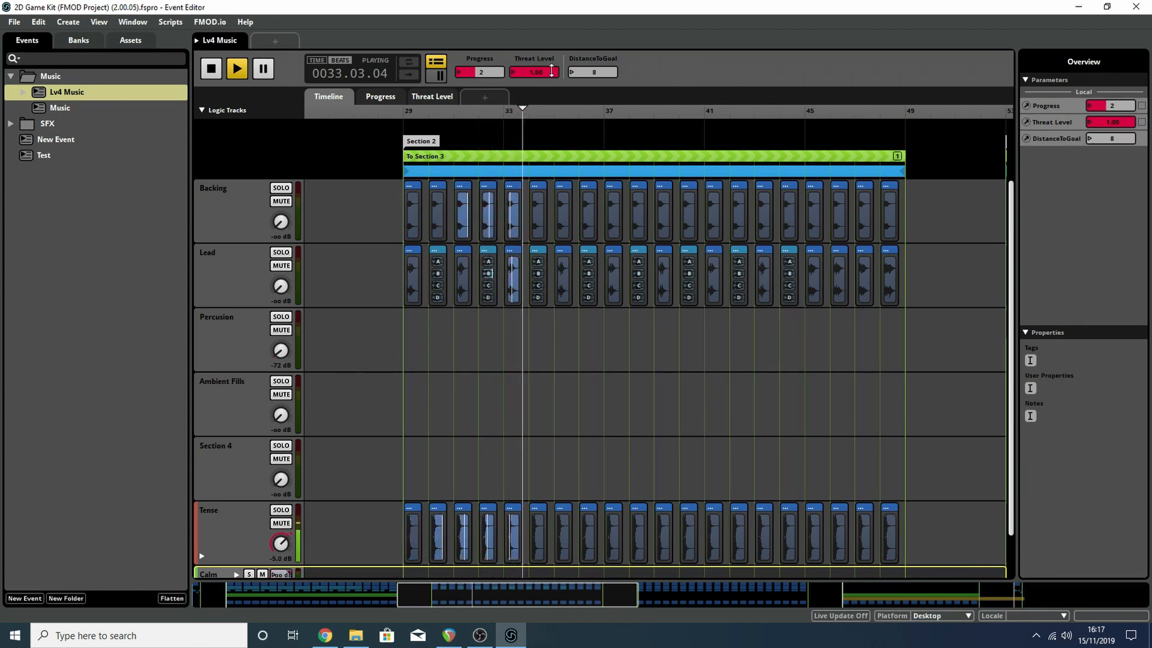
pyautogui.moveTo(552, 71); pyautogui.dragTo(551, 131)
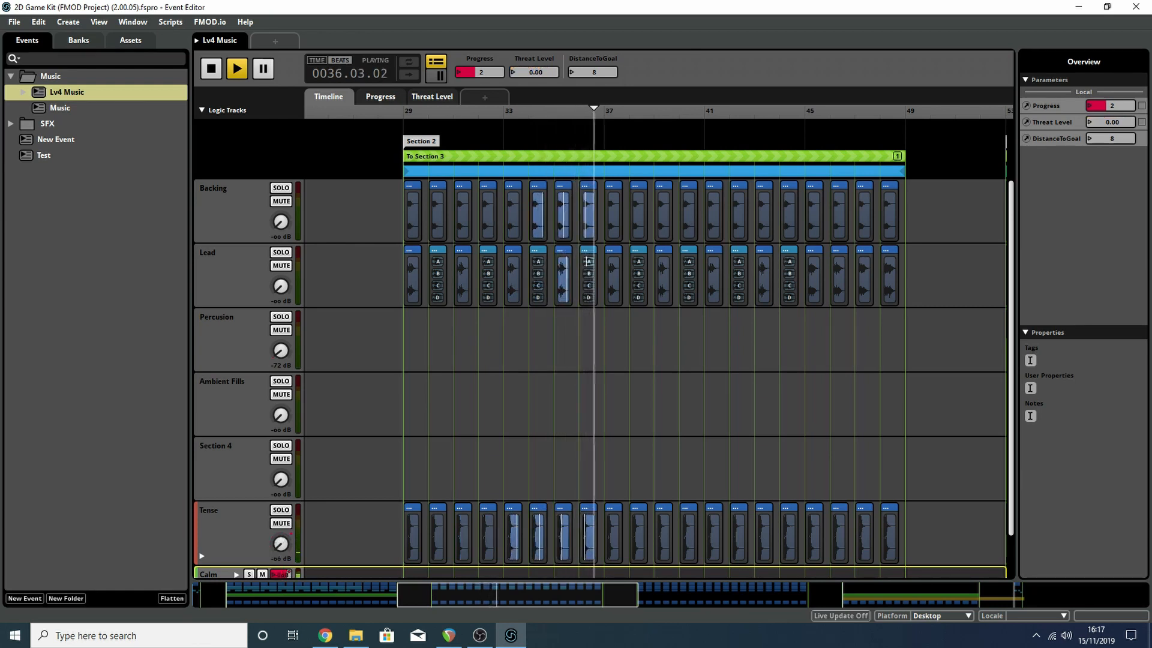
pyautogui.moveTo(551, 71); pyautogui.dragTo(551, 10)
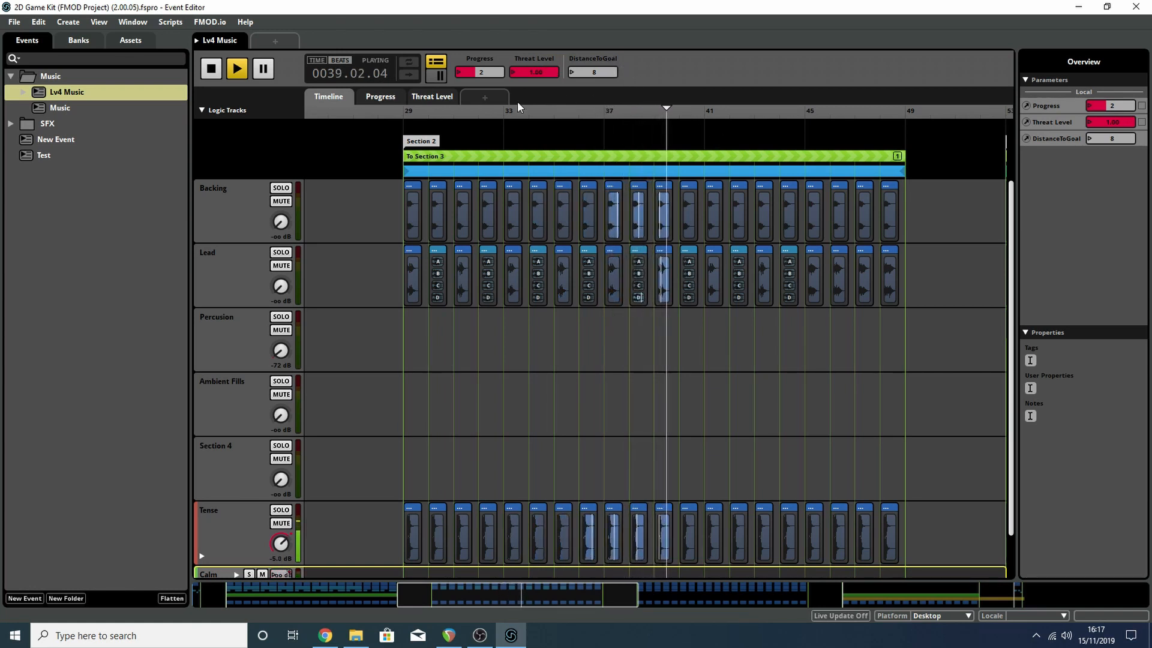
# Step: Lower Threat Level, raise it to 1.00 and return it to 0.00 during Section 3, stop playback and select the Threat Level parameter
pyautogui.moveTo(545, 73); pyautogui.dragTo(512, 73)
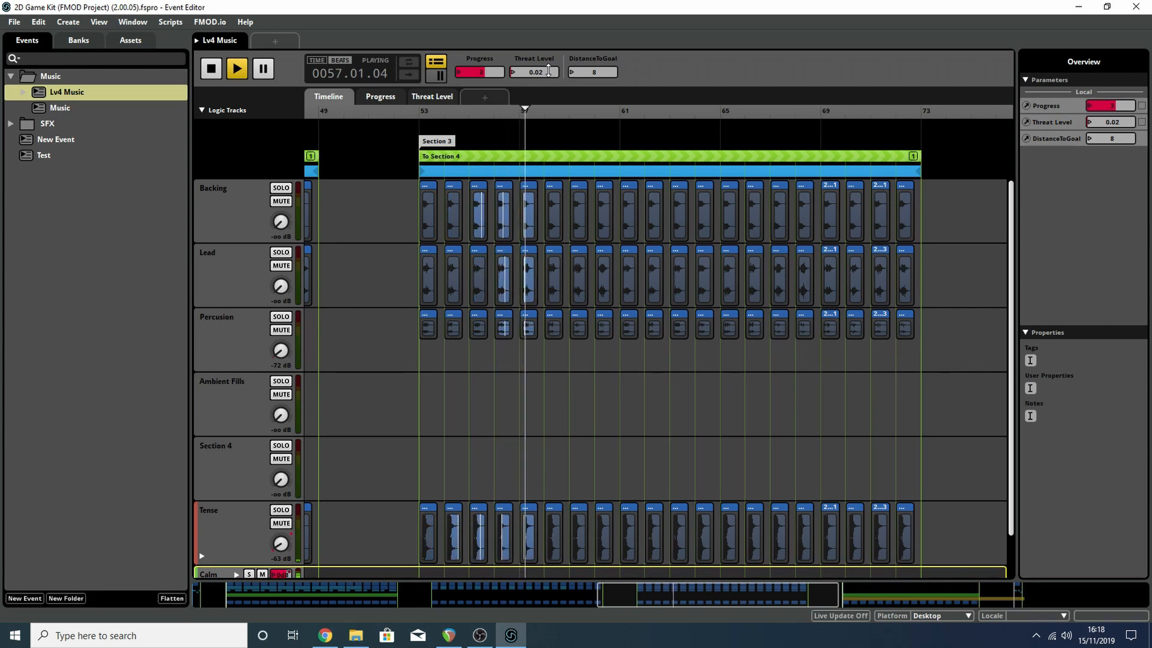
pyautogui.moveTo(549, 71); pyautogui.dragTo(548, 24)
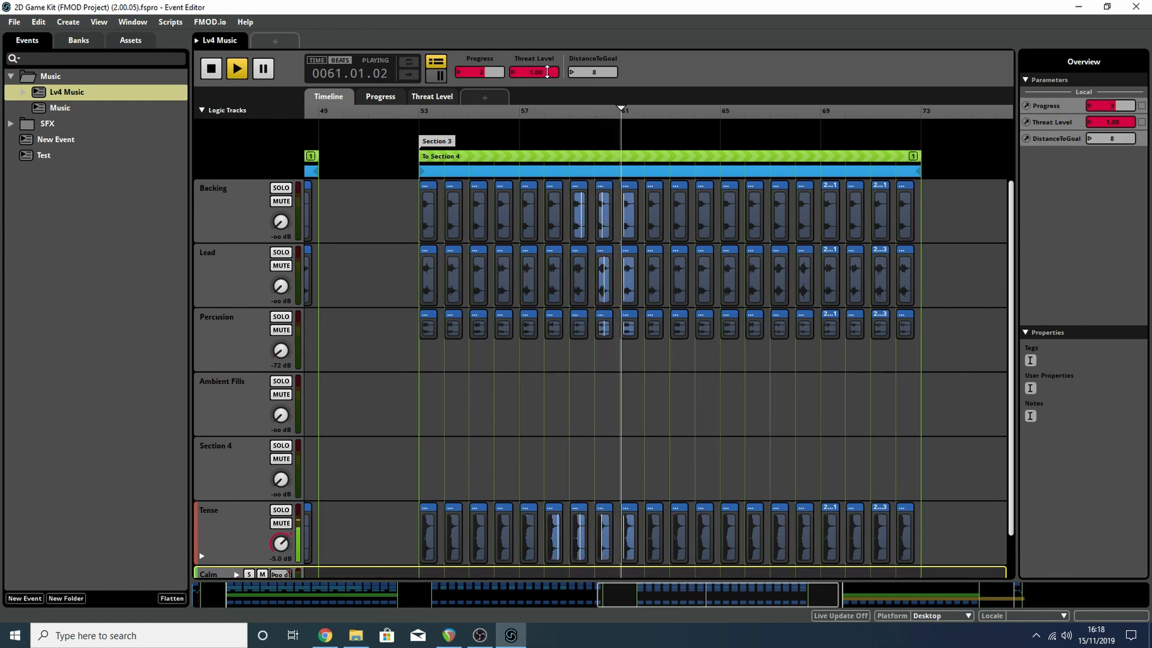
pyautogui.moveTo(554, 72); pyautogui.dragTo(553, 132)
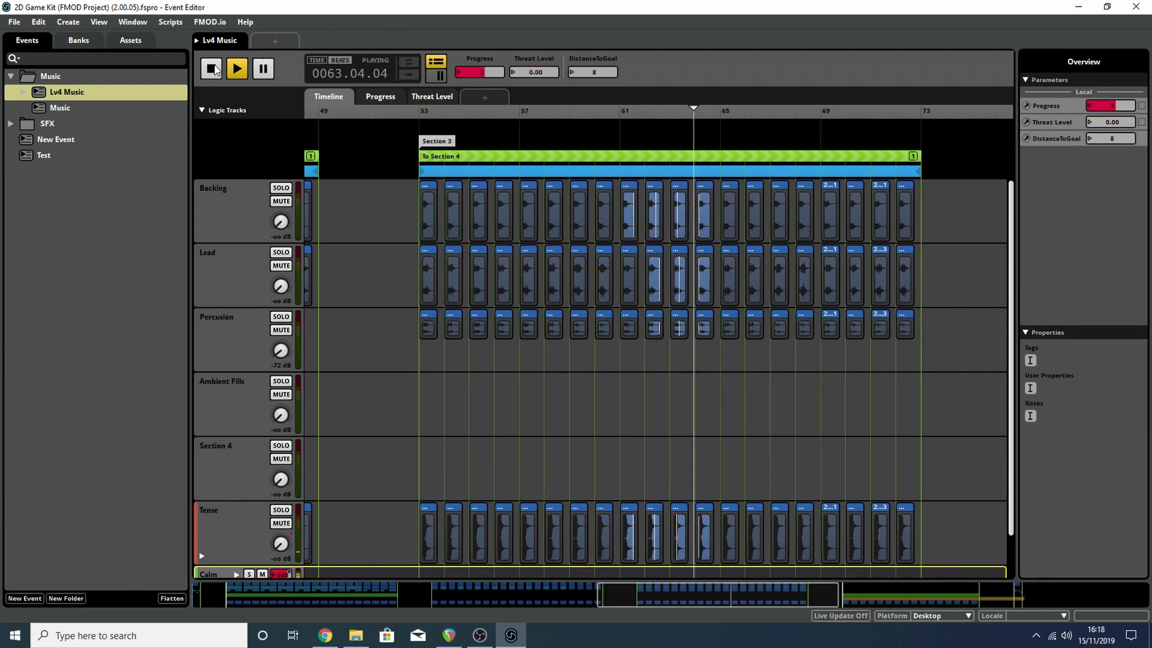
pyautogui.click(214, 69)
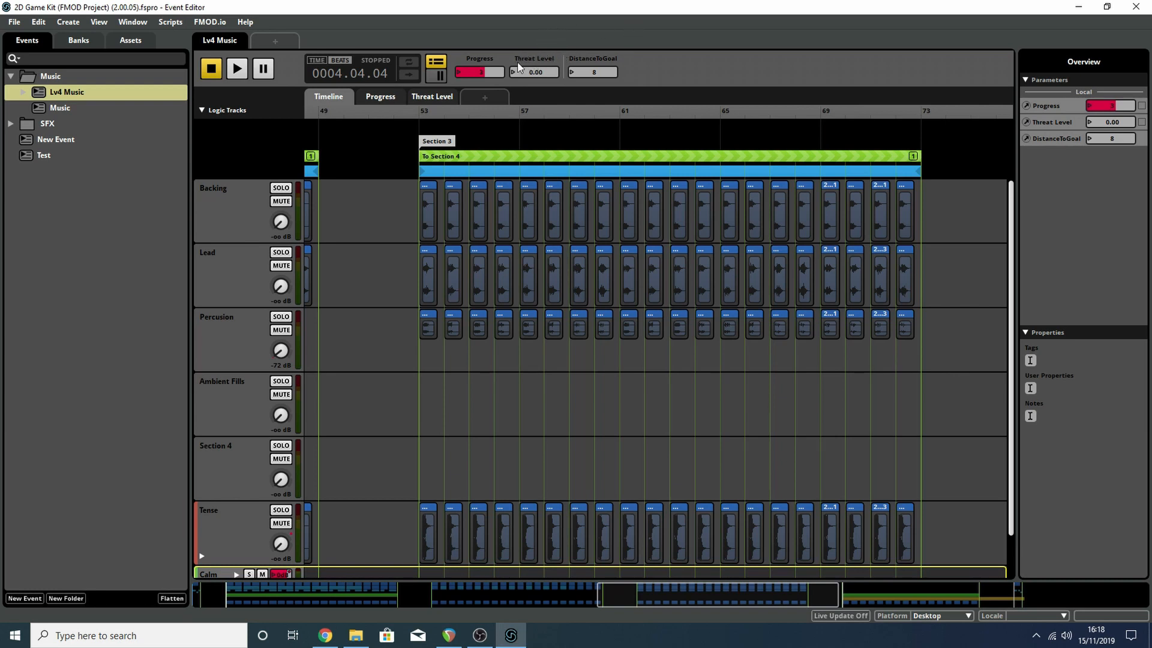
pyautogui.click(533, 67)
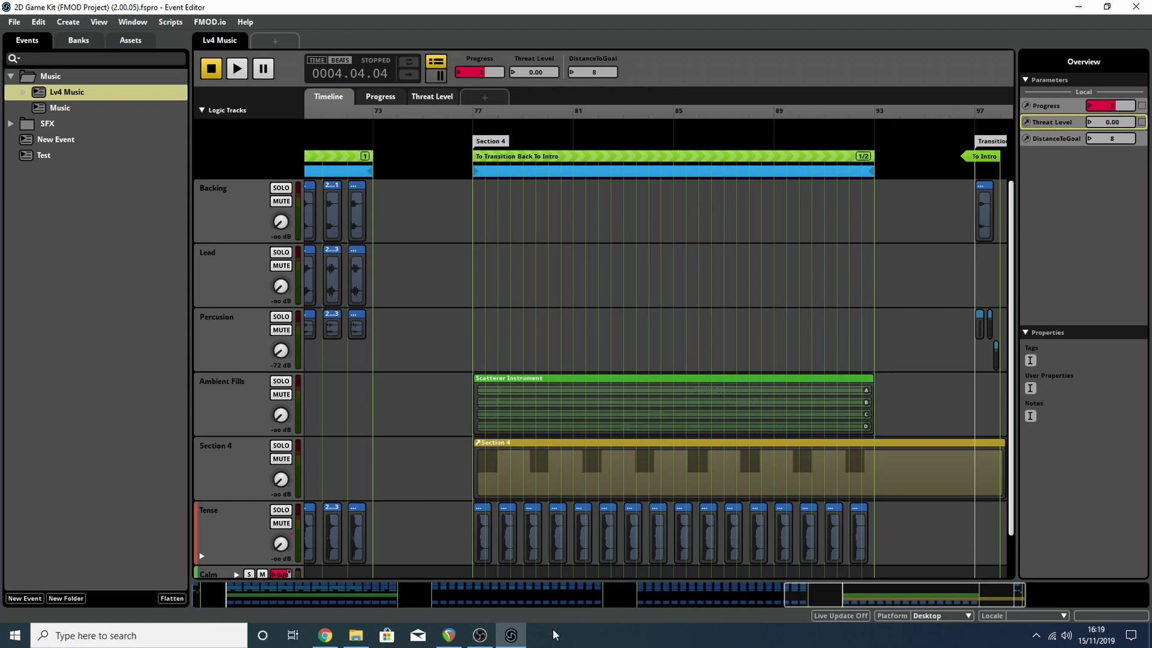
# Step: Switch to the REAPER project, place the edit cursor at 71.1.00 and examine the Pad Calm items after the fourth Switches marker
pyautogui.click(449, 635)
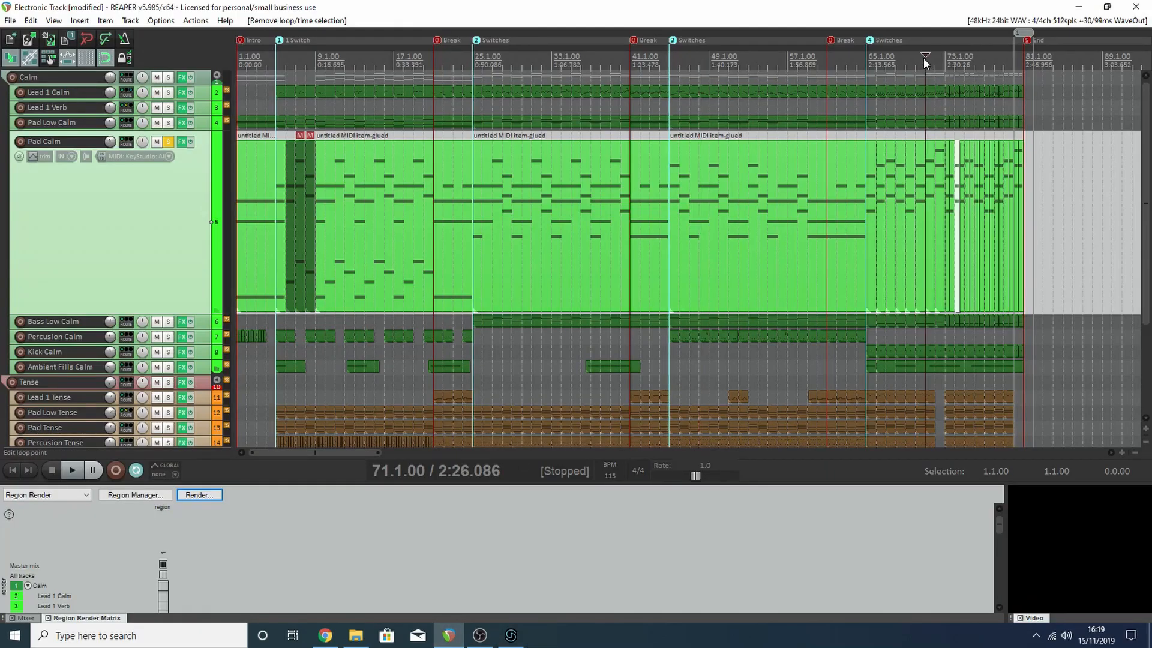
pyautogui.press(']')
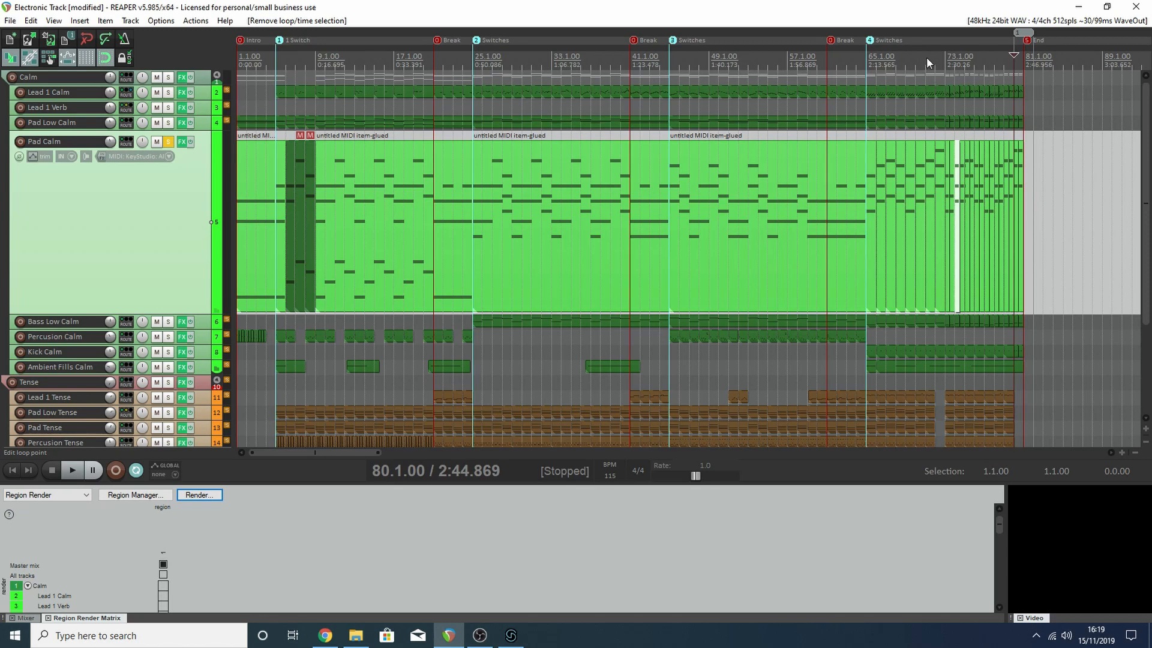
pyautogui.click(926, 57)
pyautogui.scroll(5, 927, 62)
pyautogui.scroll(-2, 835, 98)
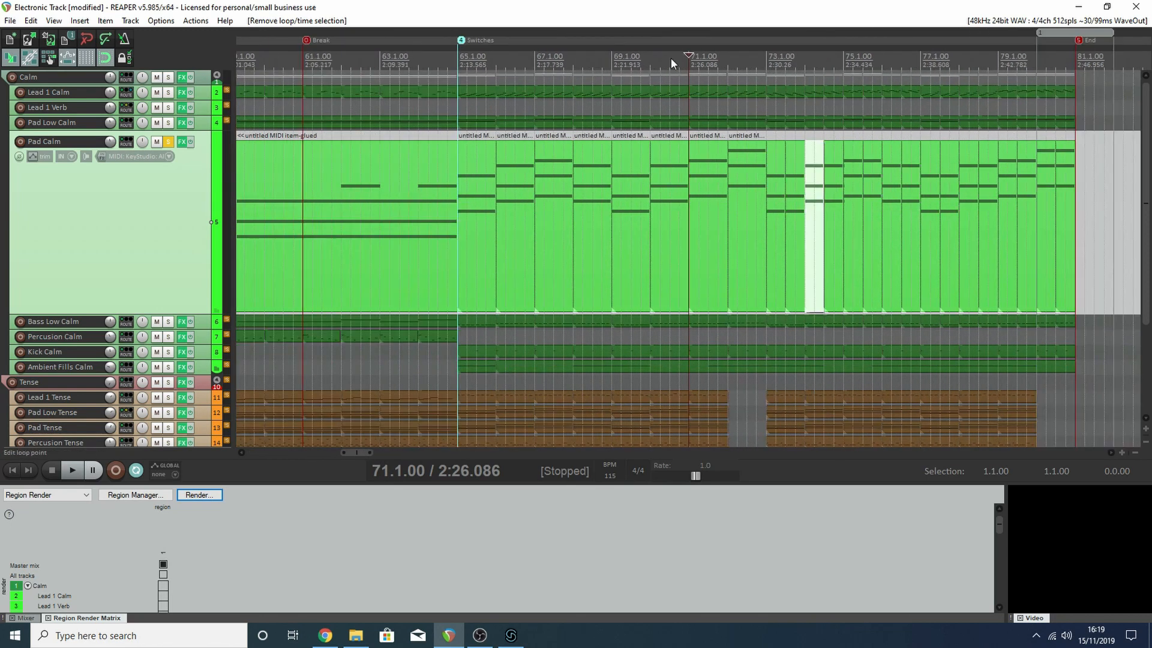
# Step: Select the Pad Calm item at bar 73 and step the edit cursor through the following chord items to 77.2.00
pyautogui.click(775, 152)
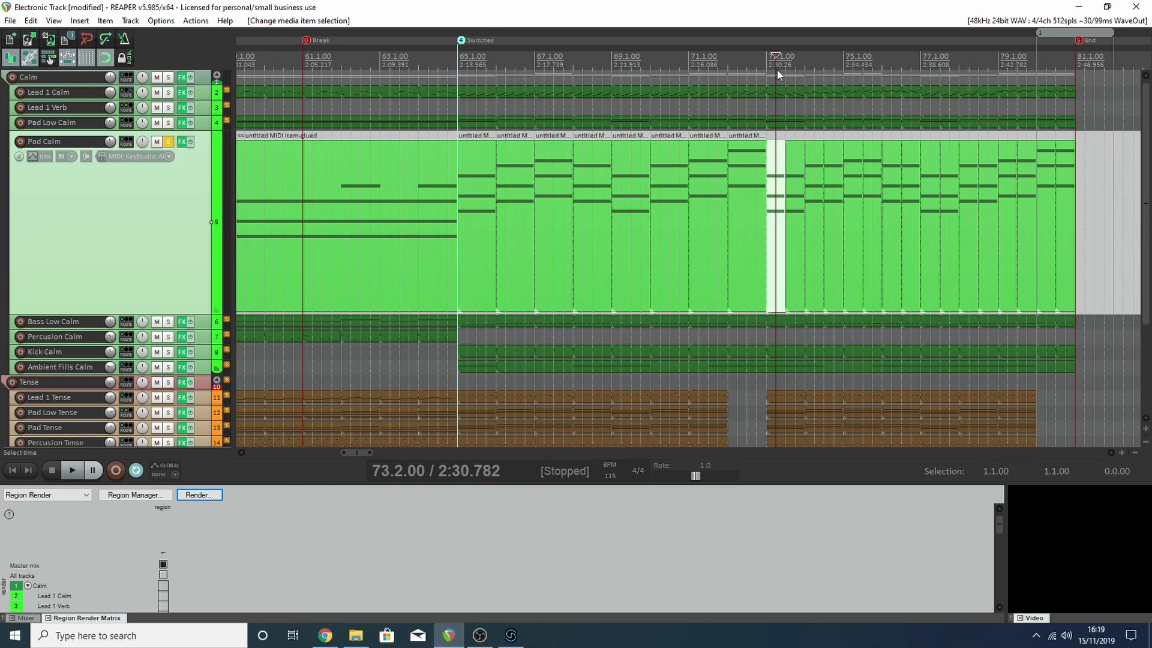
pyautogui.click(805, 56)
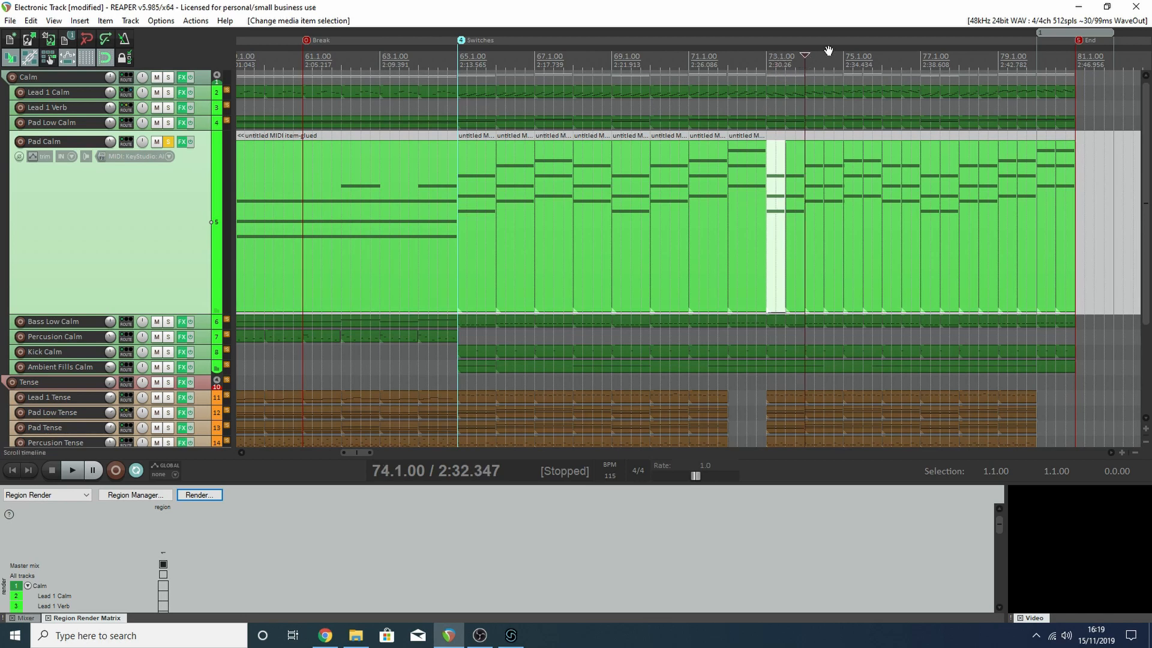
pyautogui.click(834, 54)
pyautogui.click(892, 59)
pyautogui.click(930, 61)
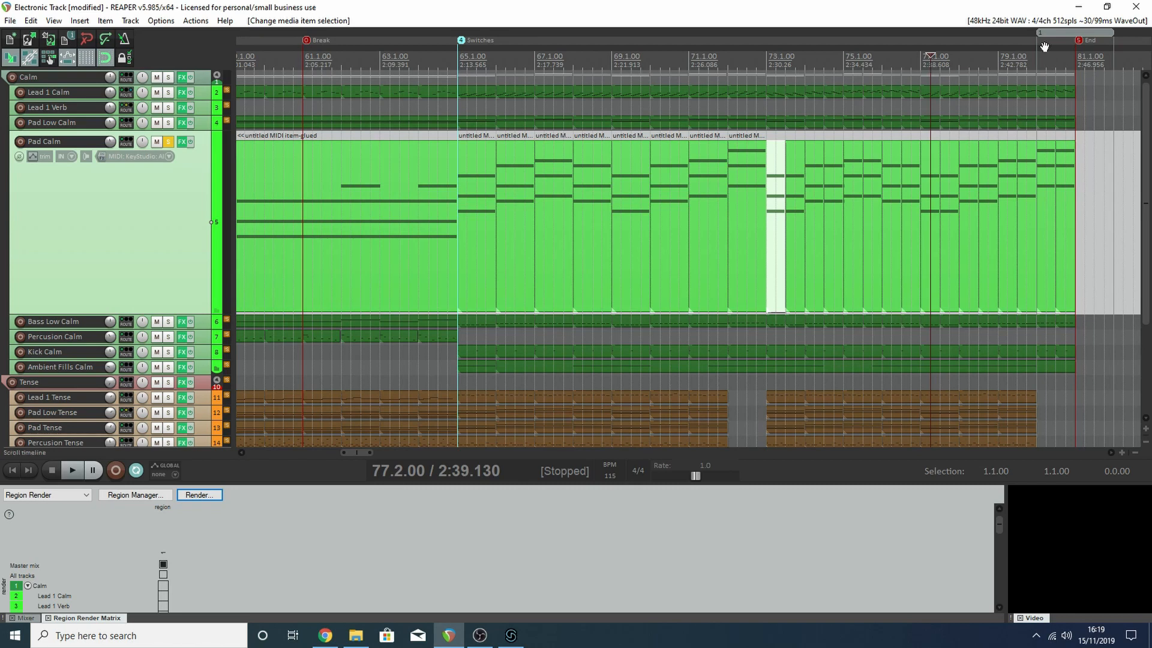
# Step: Switch to the FMOD project and open the Section 4 nested event from the Lv4 Music timeline
pyautogui.click(511, 635)
pyautogui.click(235, 458)
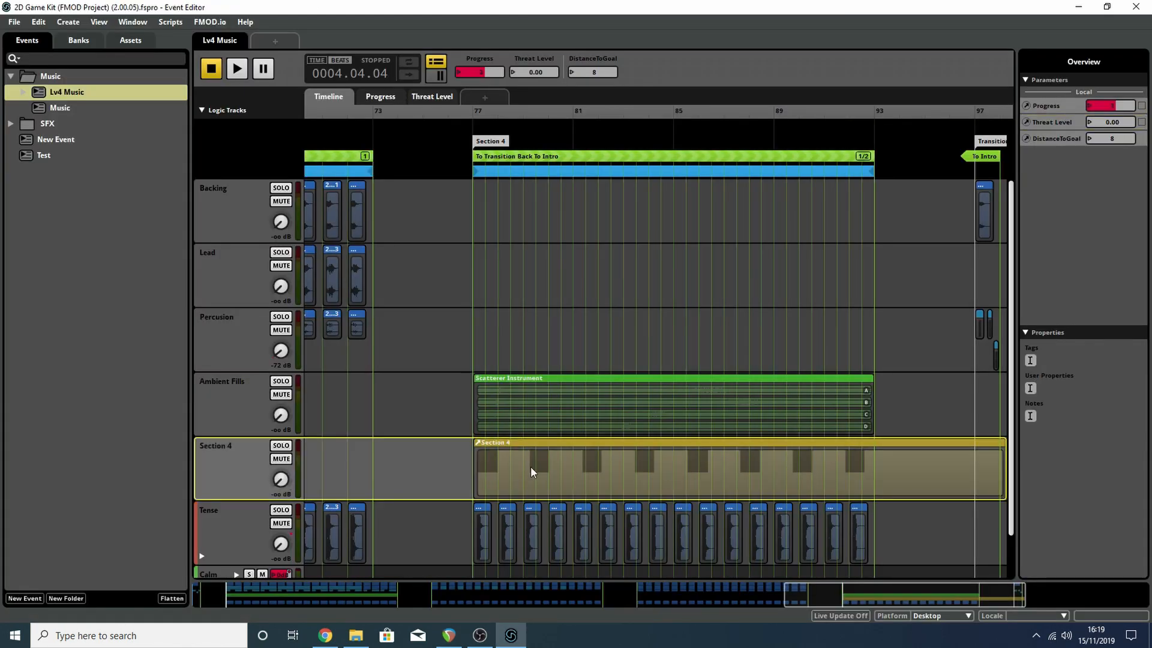
pyautogui.click(581, 451)
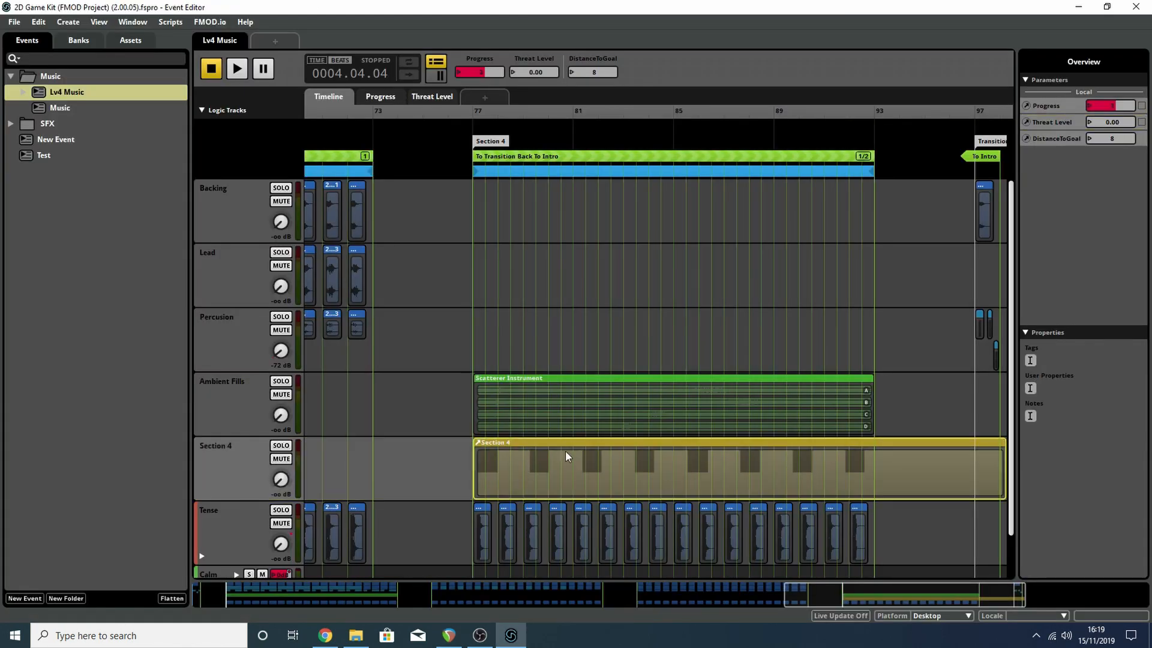
pyautogui.doubleClick(600, 451)
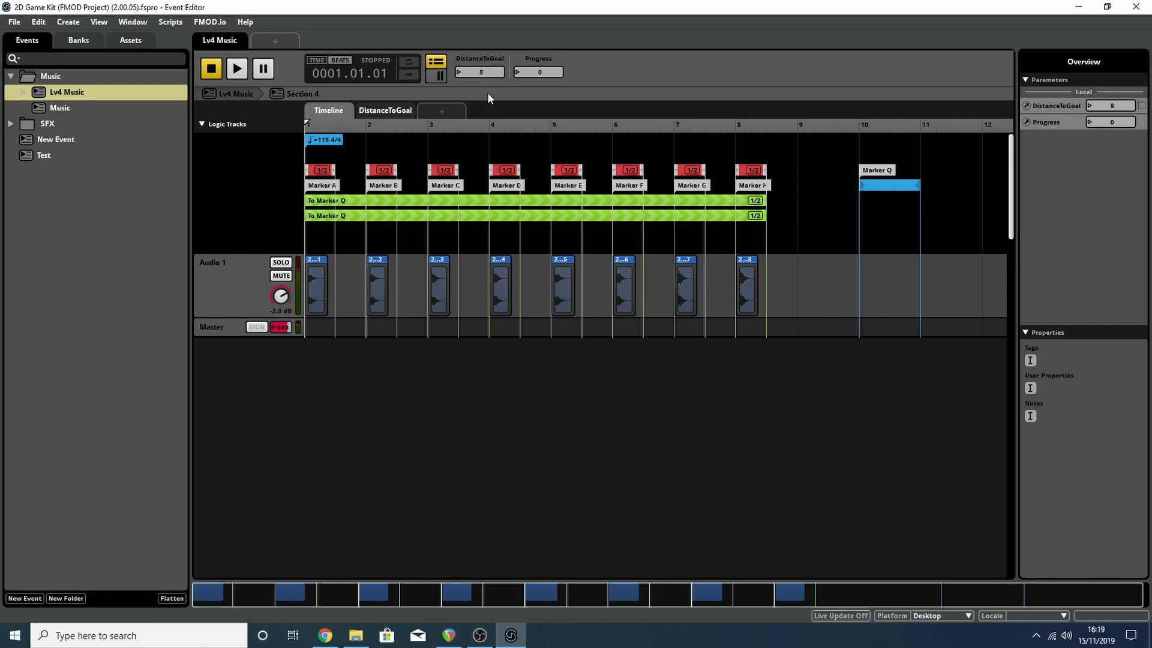
# Step: Set DistanceToGoal to 6 and scrub the playhead across the bars from Marker A to Marker D
pyautogui.moveTo(480, 72); pyautogui.dragTo(480, 86)
pyautogui.click(314, 124)
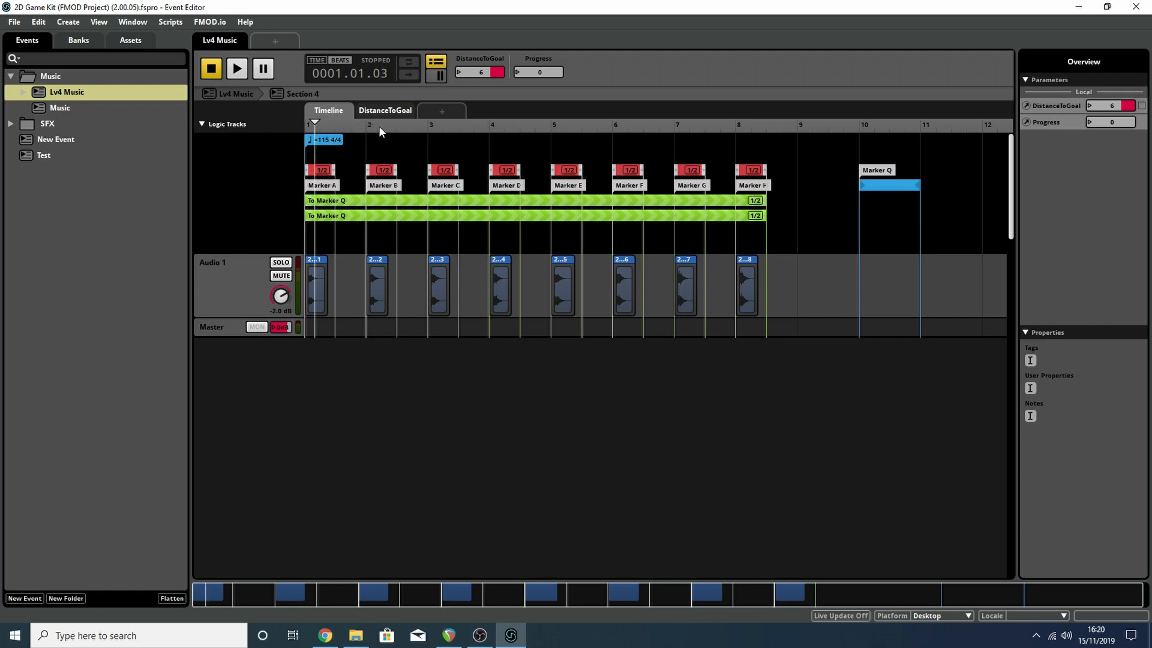
pyautogui.moveTo(379, 126); pyautogui.dragTo(501, 123)
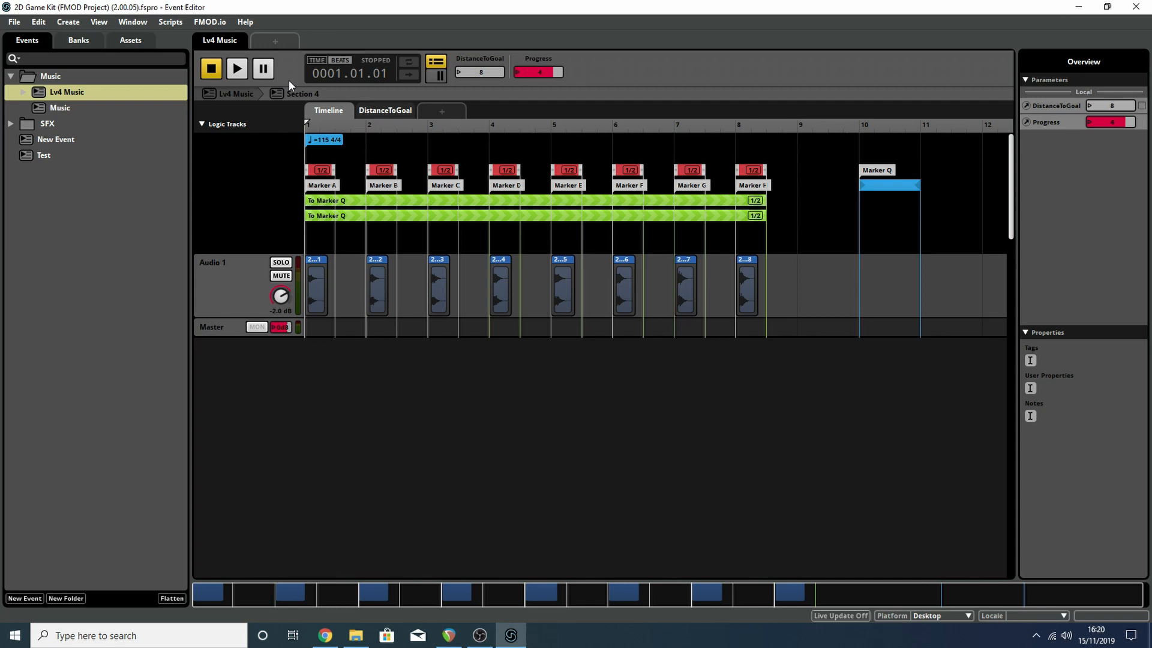
# Step: With Progress at 4, play Section 4 while stepping DistanceToGoal to 7, 6, back to 7 and 8, and stop playback
pyautogui.click(244, 72)
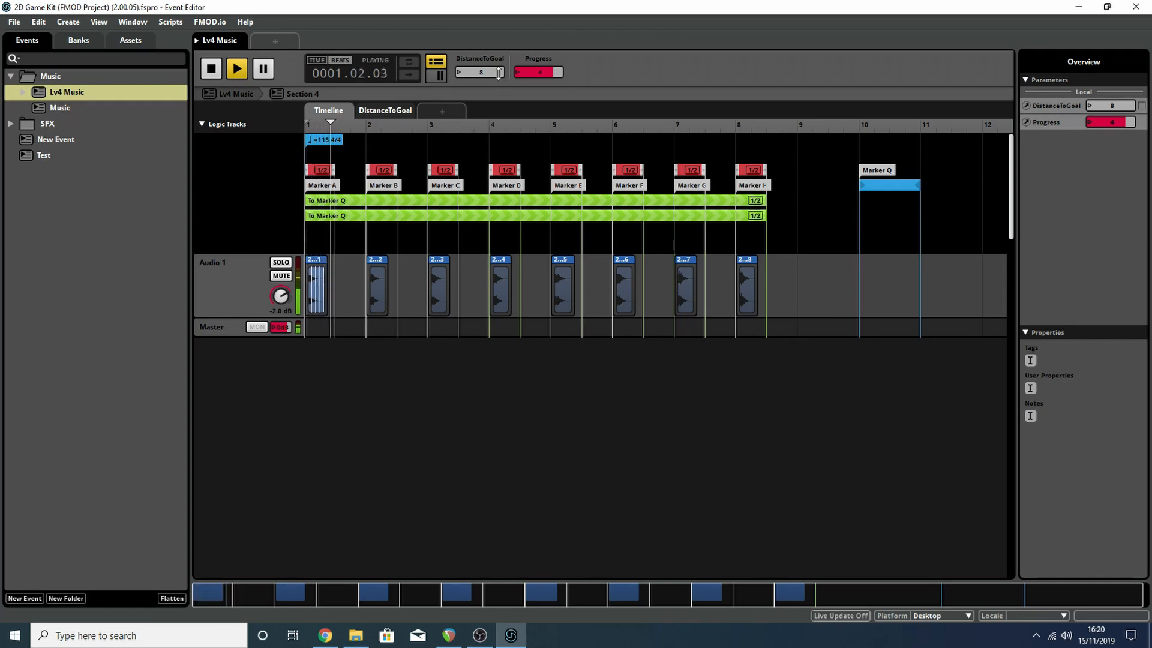
pyautogui.moveTo(498, 72); pyautogui.dragTo(493, 72)
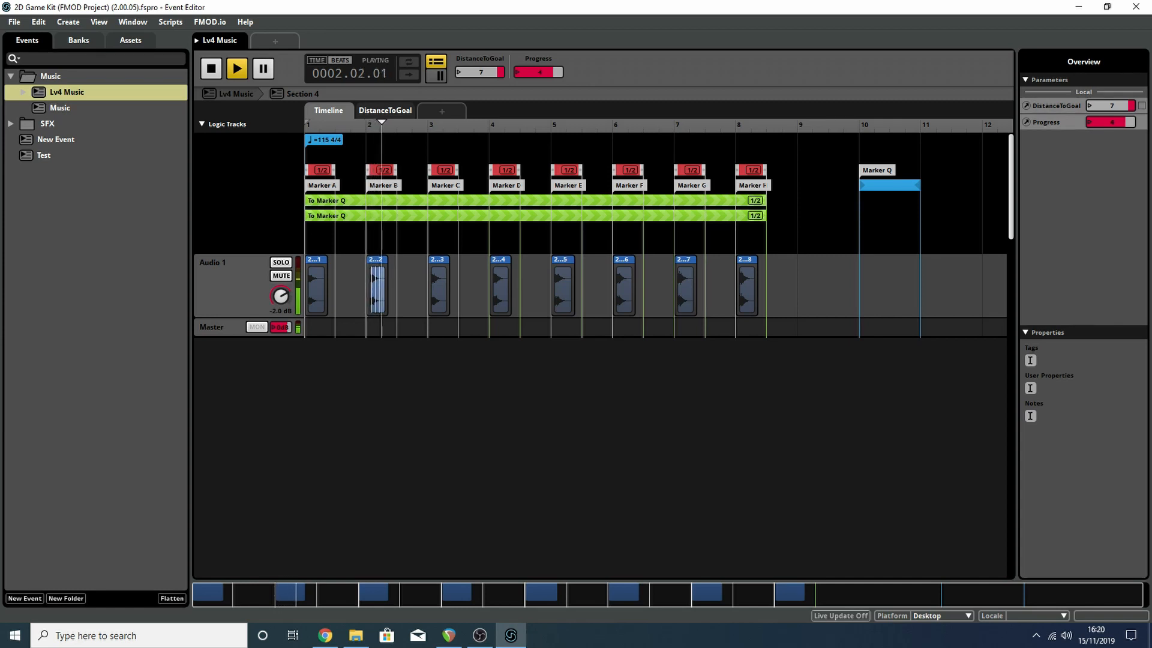
pyautogui.moveTo(494, 72); pyautogui.dragTo(488, 72)
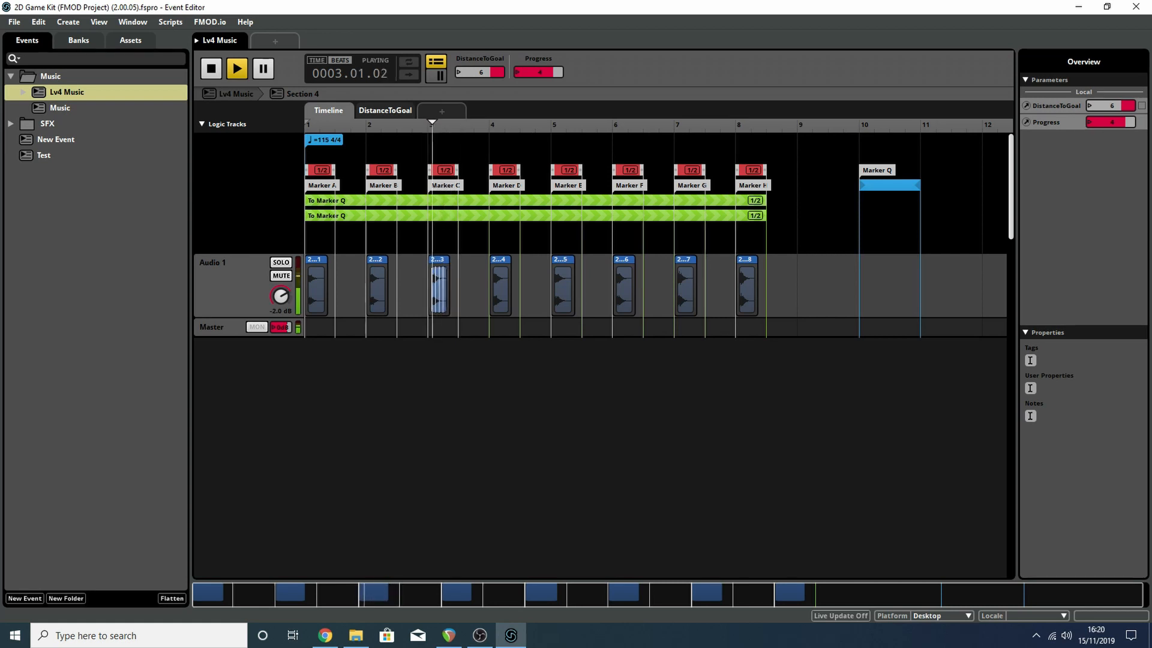
pyautogui.moveTo(480, 72); pyautogui.dragTo(480, 66)
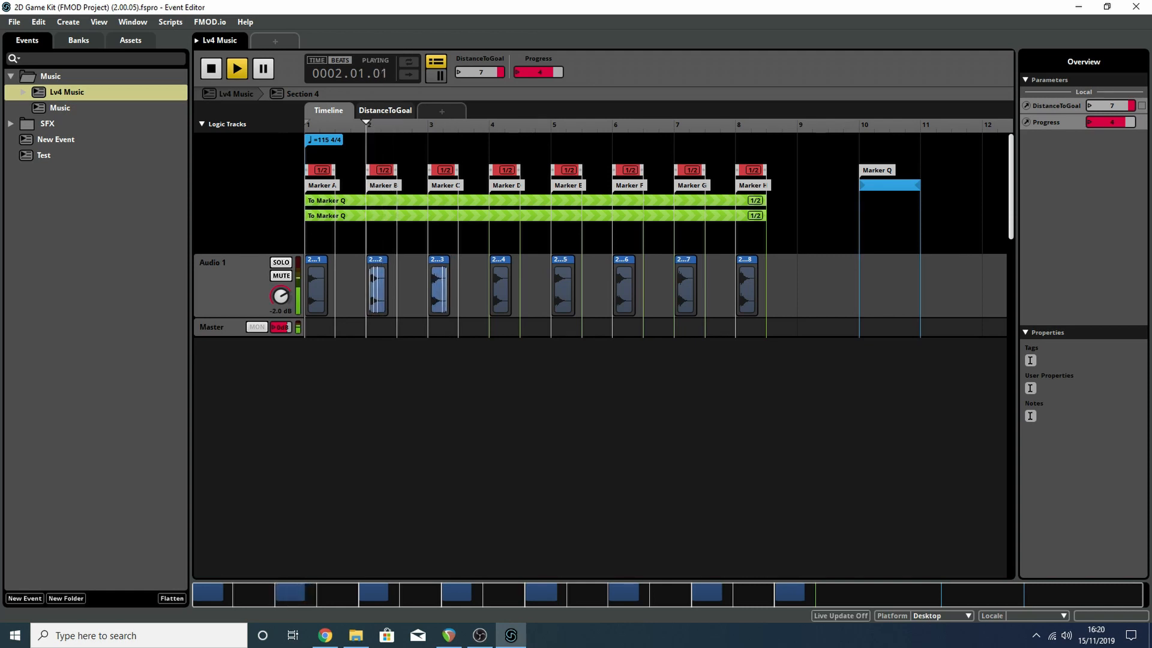
pyautogui.moveTo(480, 72); pyautogui.dragTo(480, 66)
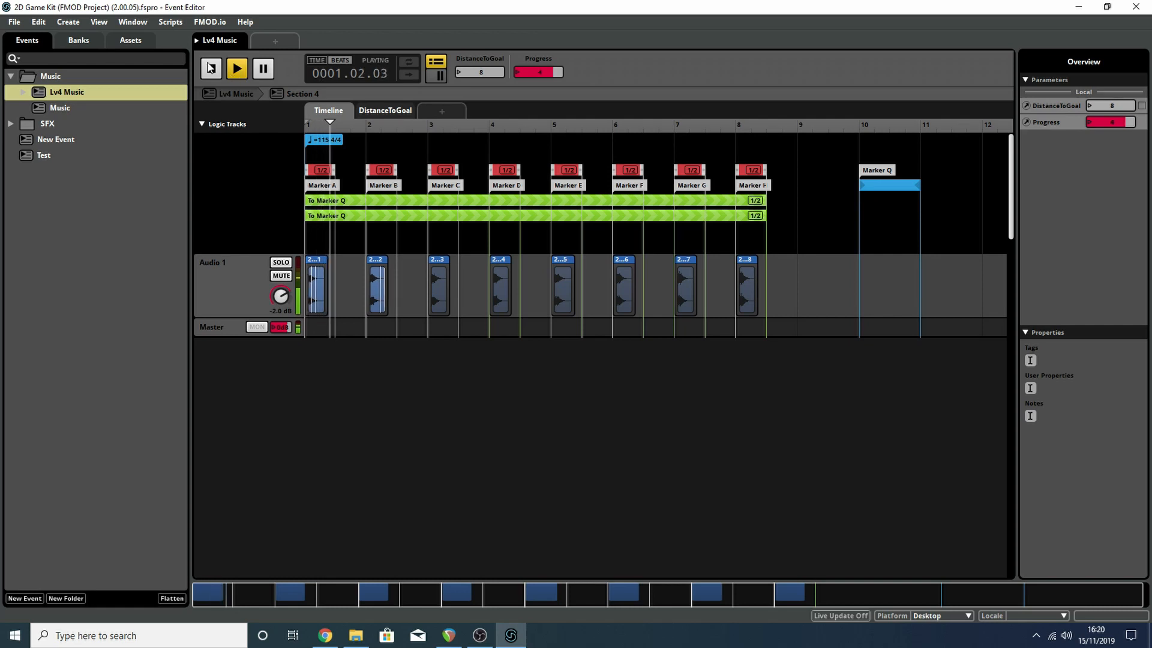
pyautogui.press('space')
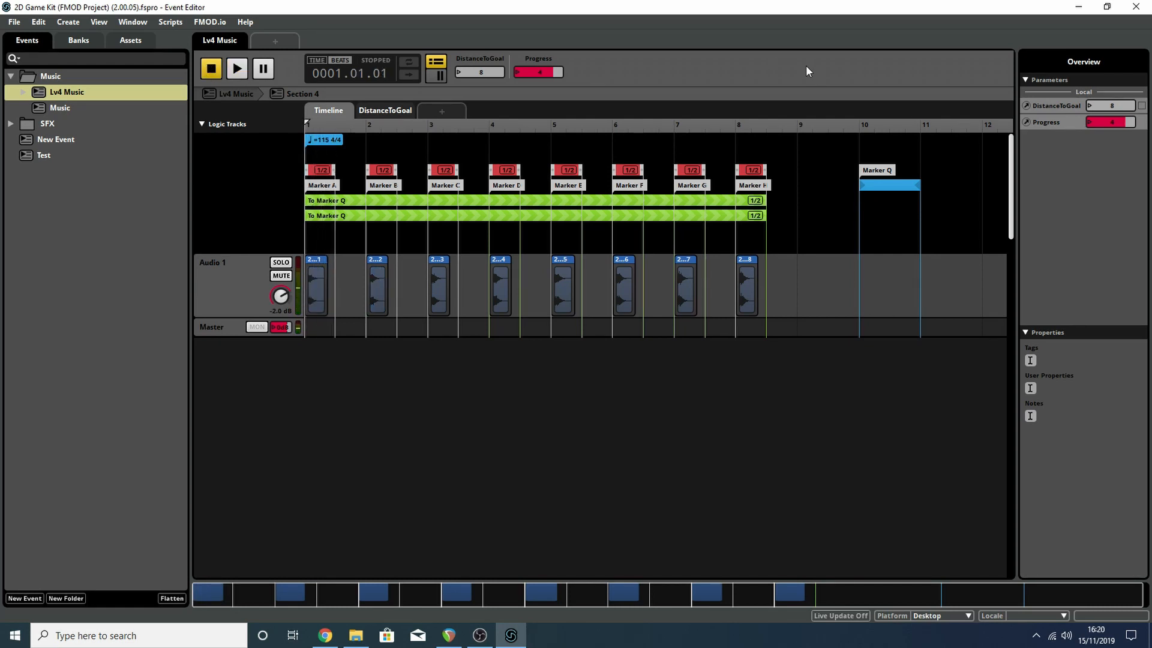
# Step: Inspect the transition conditions of the magnet region above Marker D and of both To Marker Q transition regions
pyautogui.click(509, 172)
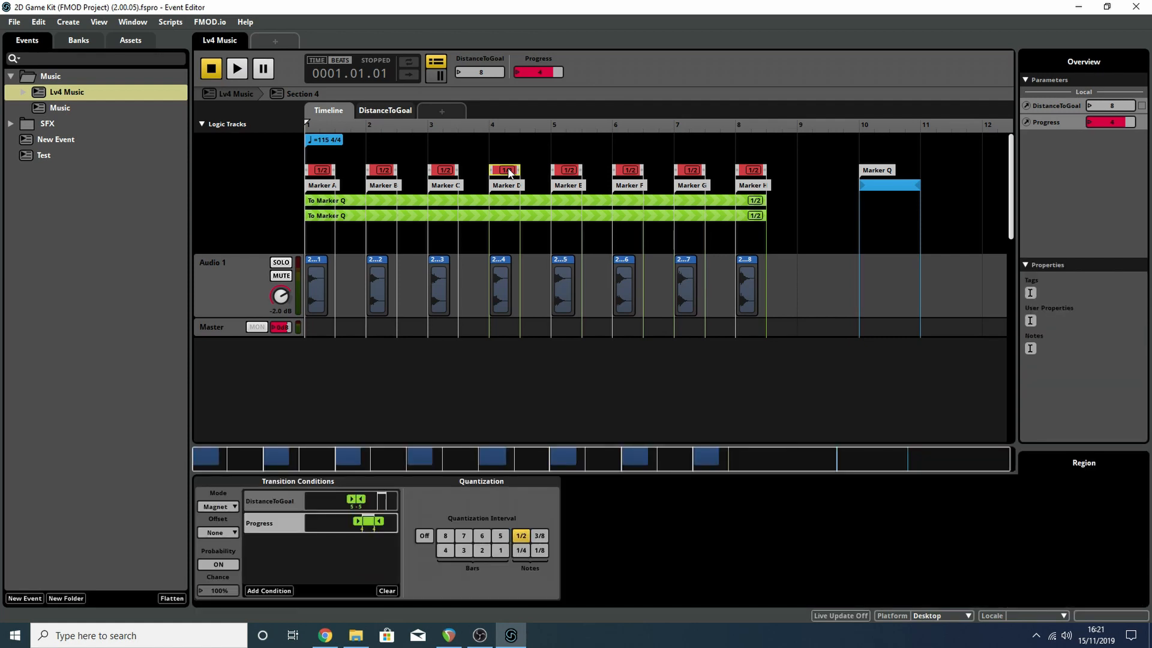
pyautogui.click(433, 204)
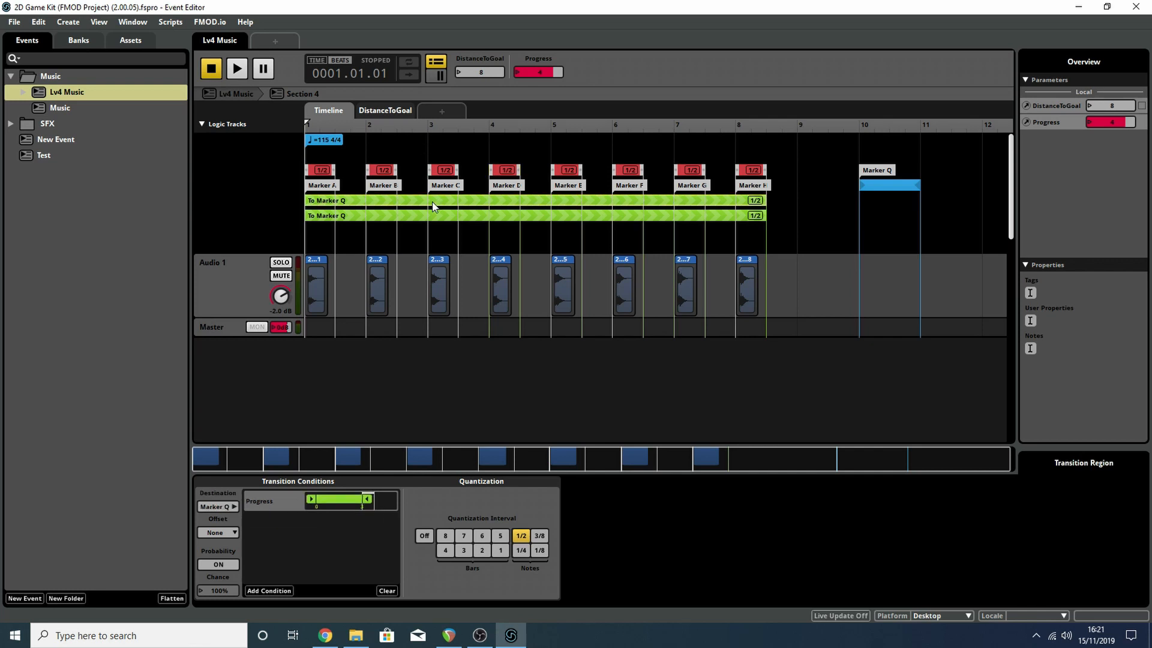
pyautogui.click(419, 124)
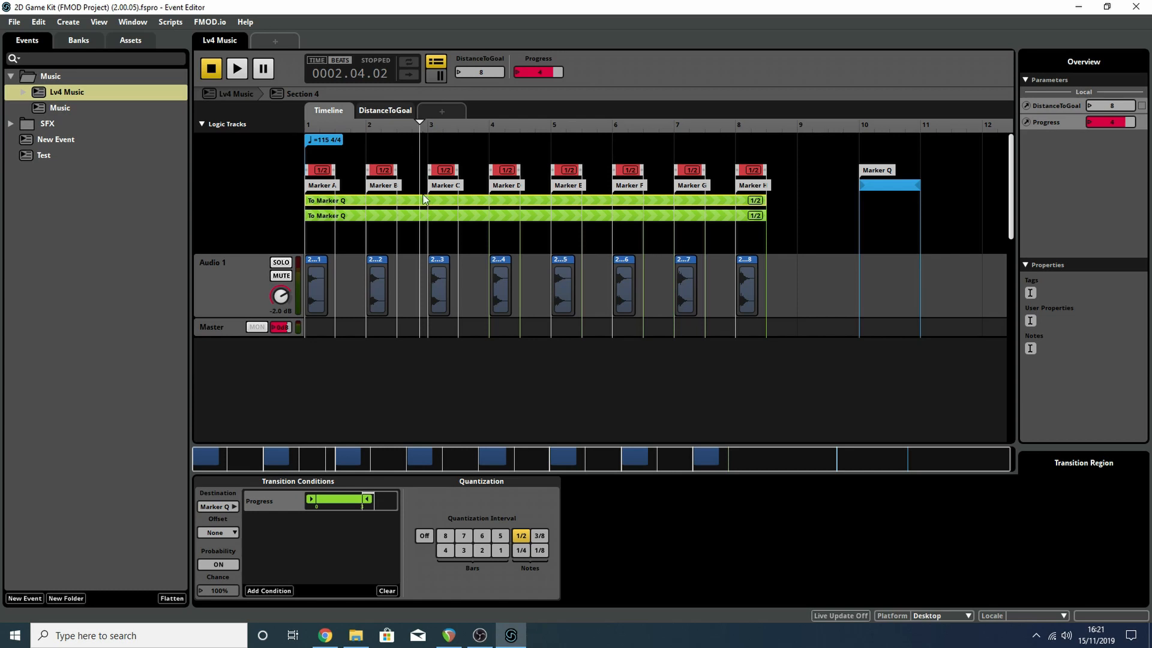
pyautogui.click(410, 124)
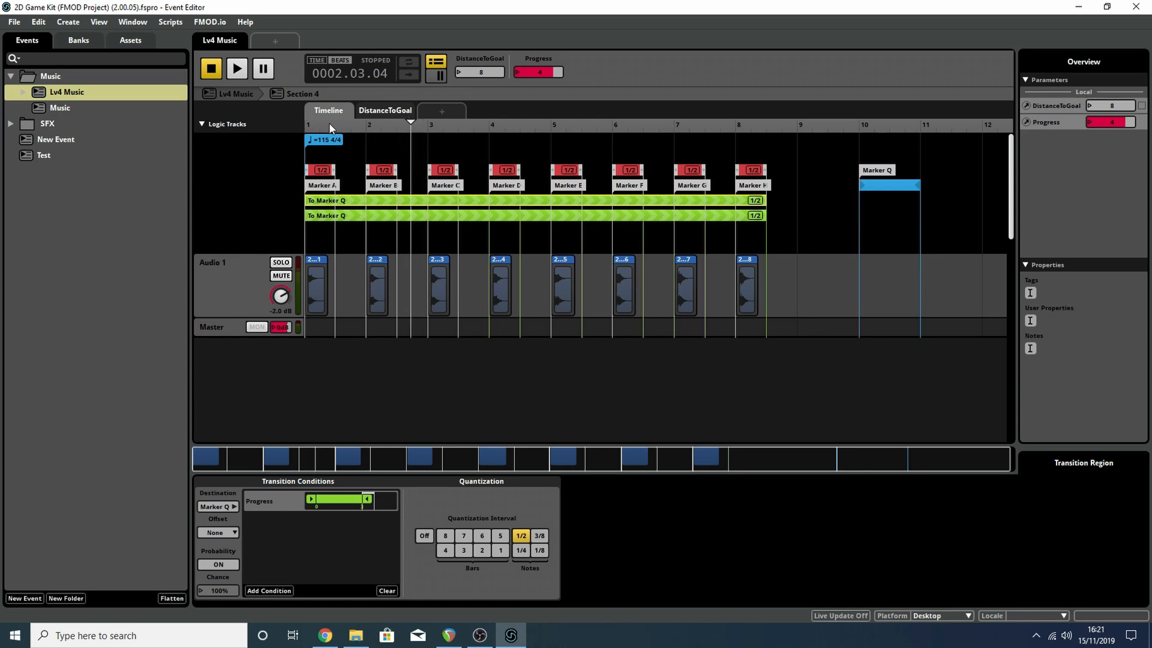
pyautogui.click(468, 216)
pyautogui.click(466, 203)
# Step: Trace the jump to Marker Q by moving the playhead between bar 2 and bar 10 and selecting the marker and its transition region
pyautogui.click(876, 127)
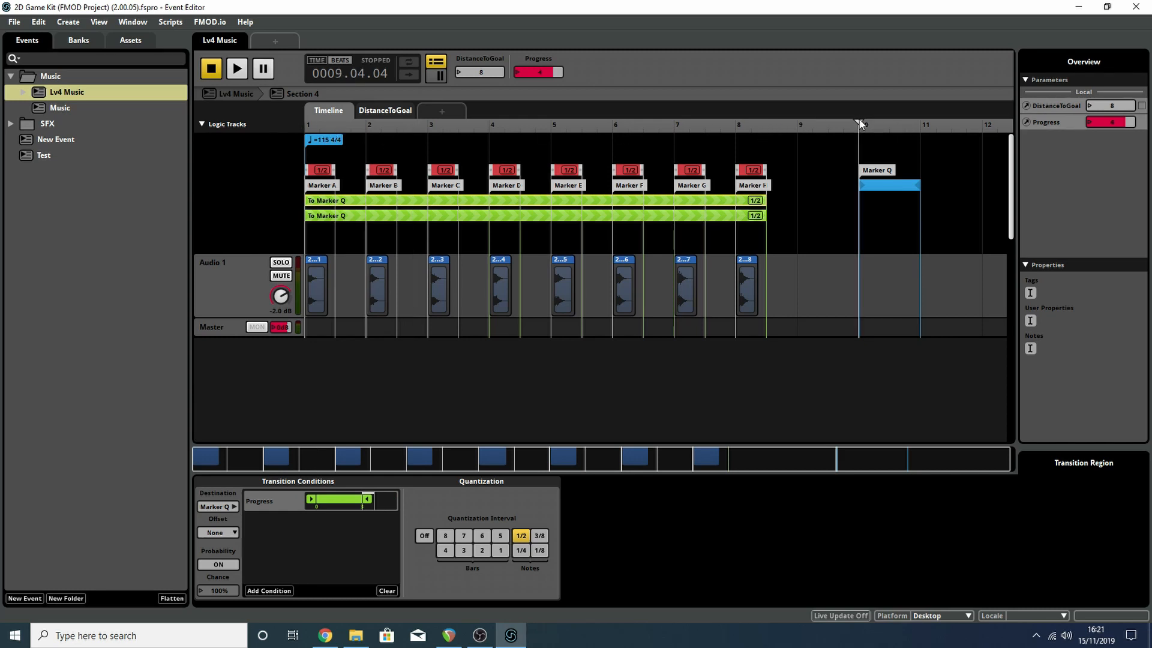
pyautogui.click(845, 162)
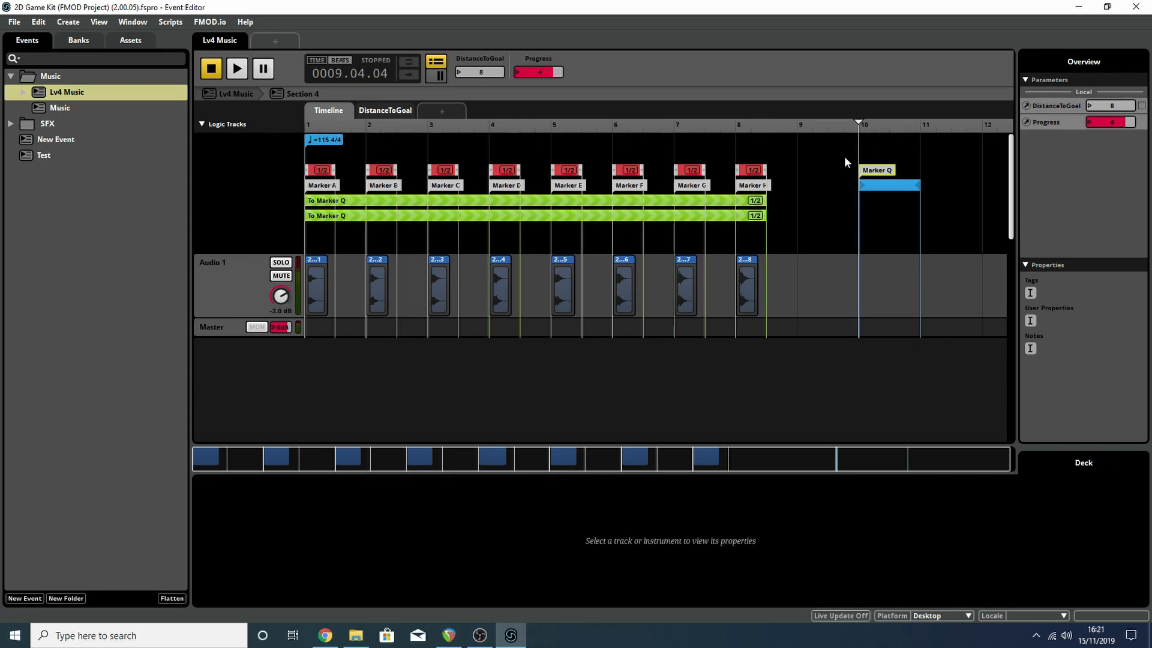
pyautogui.click(411, 127)
pyautogui.click(423, 206)
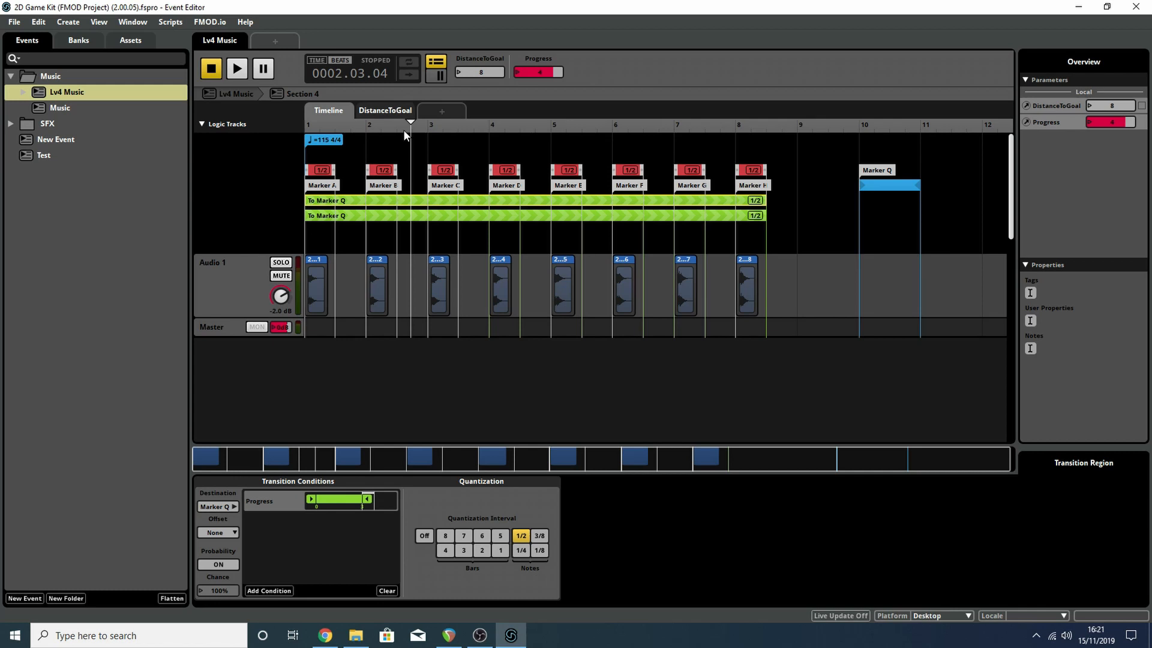
pyautogui.moveTo(335, 130); pyautogui.dragTo(855, 122)
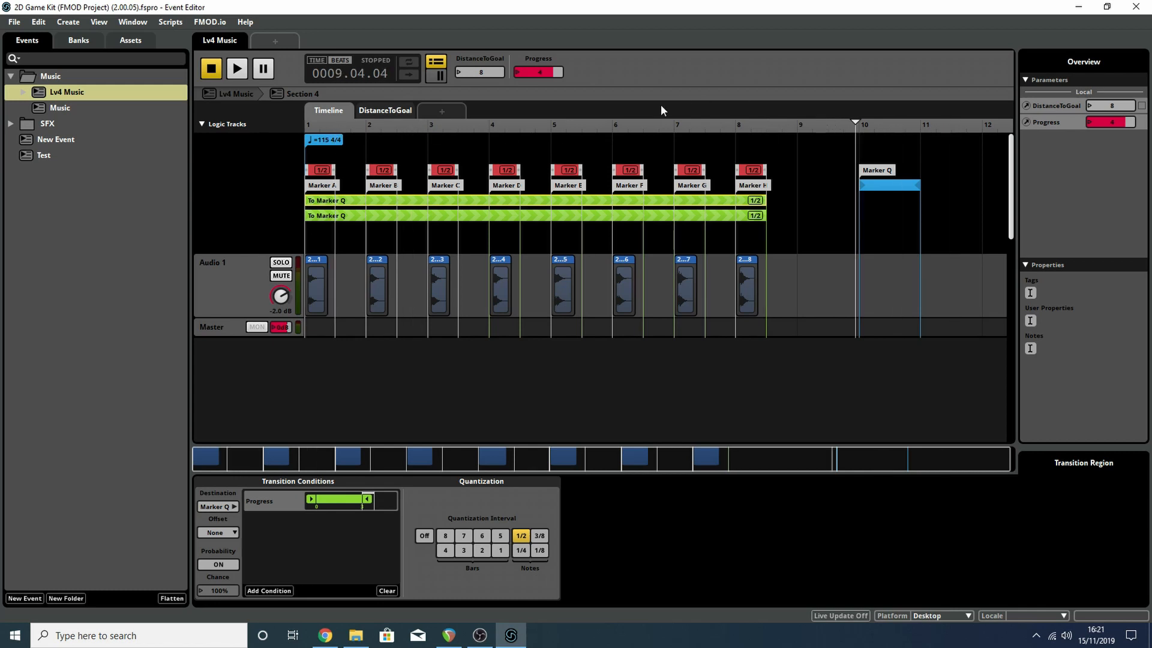
# Step: Inspect the transition conditions of the magnet region above Marker A, moving the playhead from the Marker Q loop back to bar 1
pyautogui.click(321, 172)
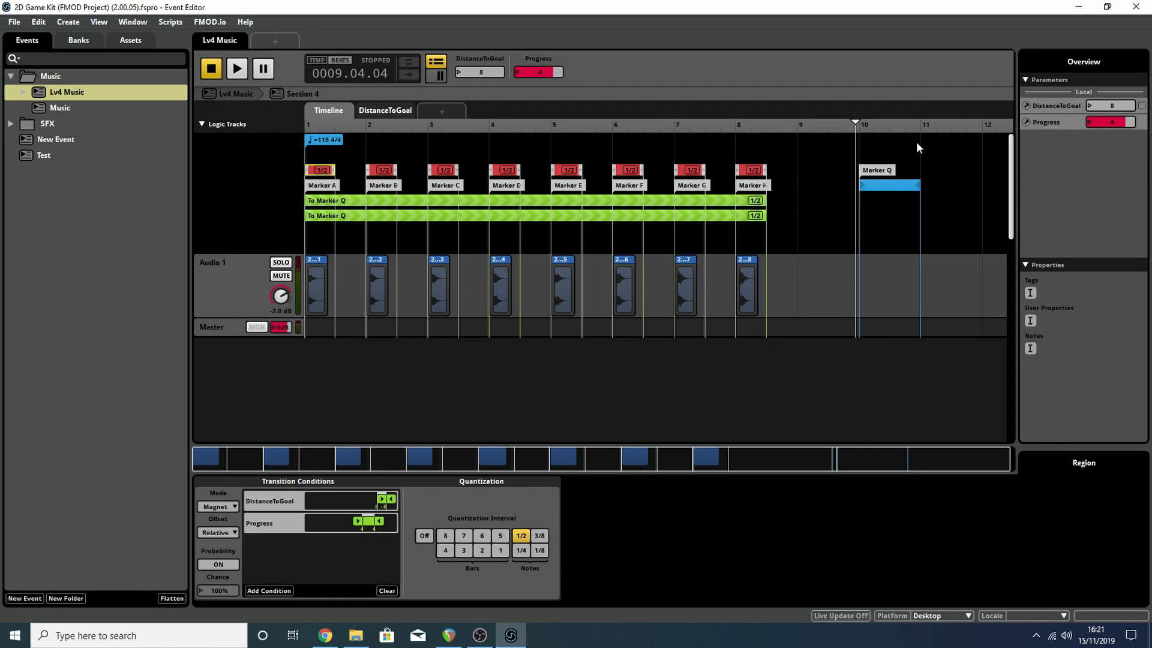
pyautogui.moveTo(926, 126); pyautogui.dragTo(842, 129)
pyautogui.click(313, 127)
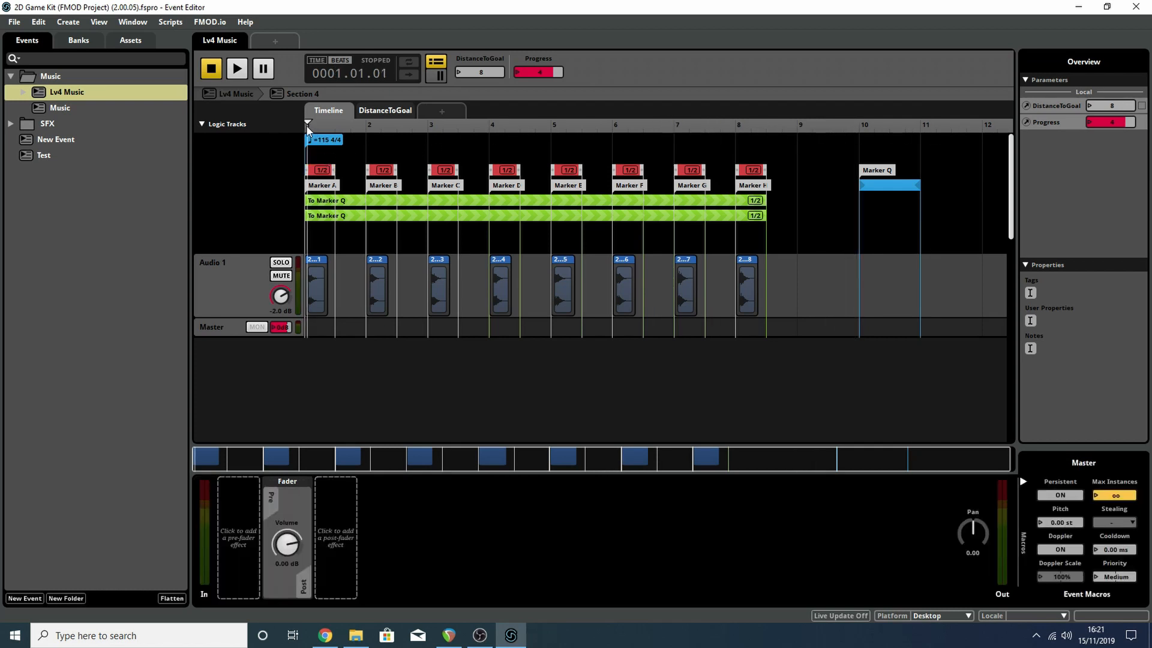
pyautogui.click(318, 171)
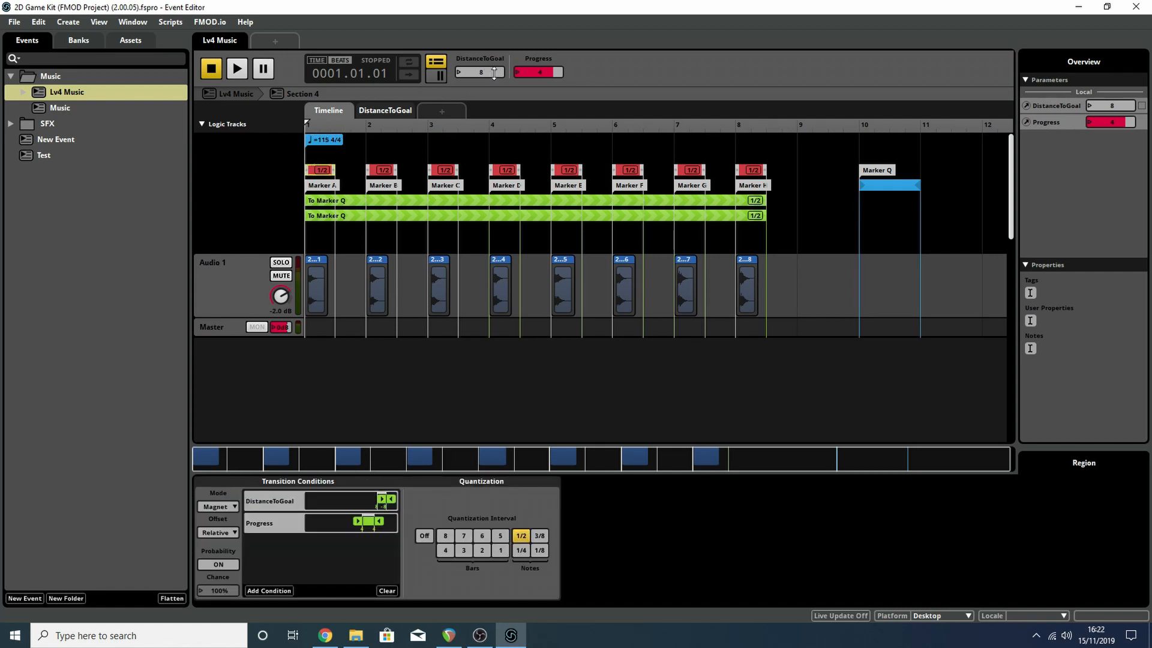
# Step: Set DistanceToGoal to 7, inspect the magnet region above Marker B, and move the playhead to bar 2 and back to the start
pyautogui.moveTo(493, 72); pyautogui.dragTo(493, 78)
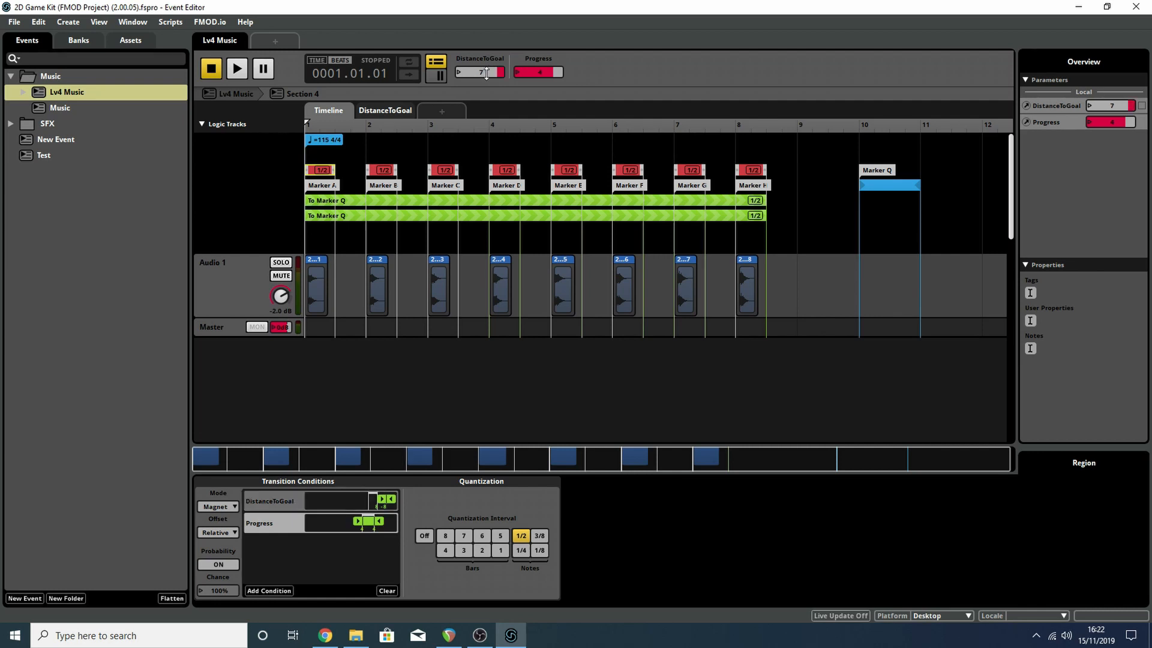
pyautogui.click(381, 173)
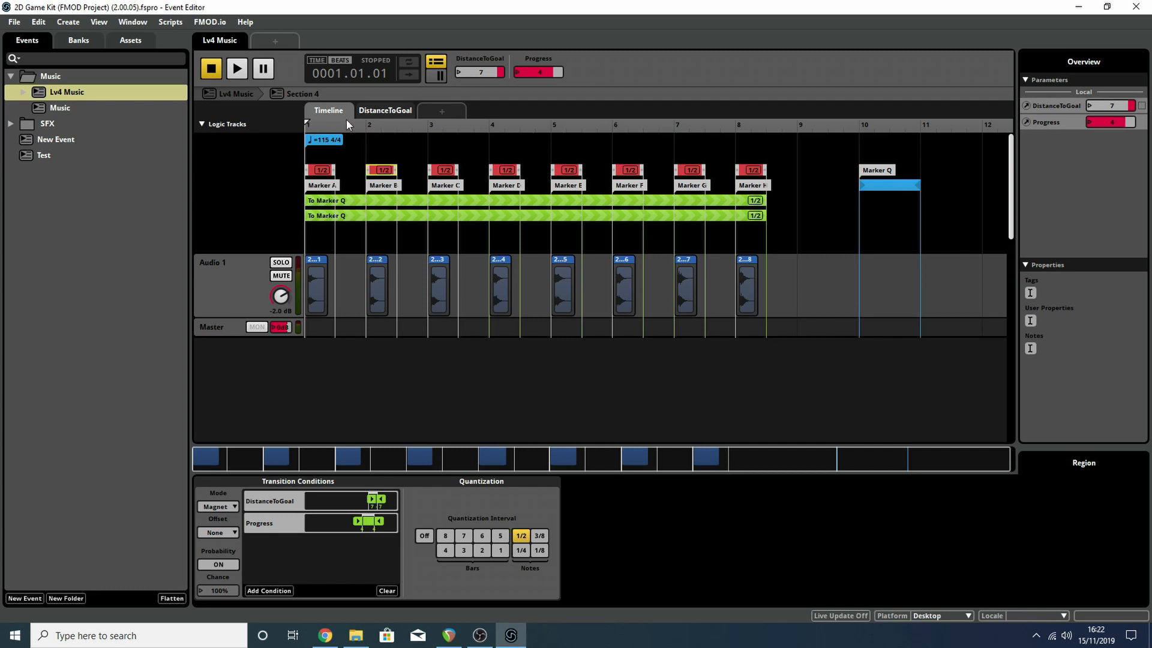
pyautogui.click(366, 125)
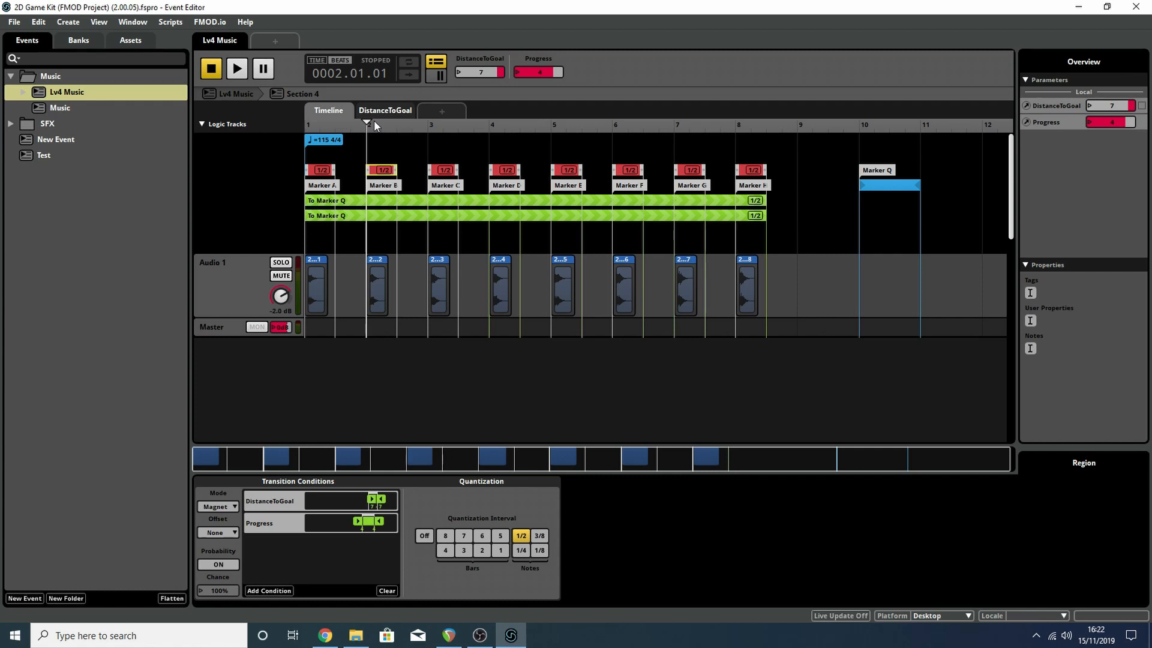
pyautogui.click(329, 124)
pyautogui.moveTo(328, 123); pyautogui.dragTo(296, 125)
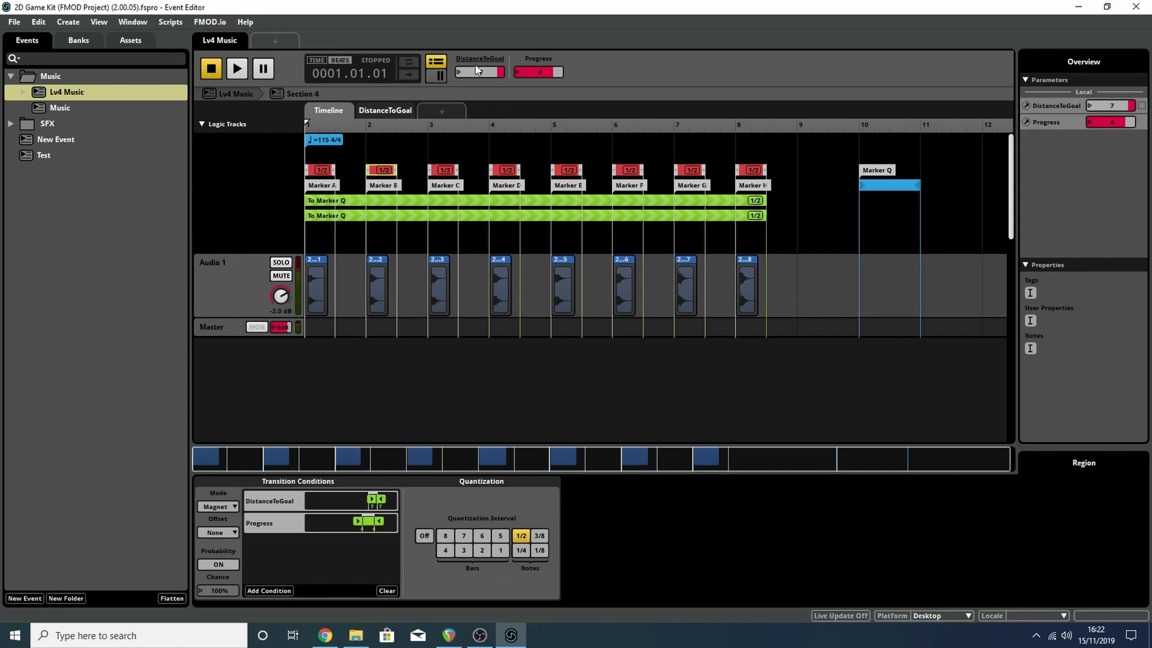
# Step: Reset DistanceToGoal to 8, start playback of Section 4 and set DistanceToGoal to 3 while it plays
pyautogui.moveTo(479, 72)
pyautogui.mouseDown()
pyautogui.moveTo(479, 114)
pyautogui.moveTo(479, 66)
pyautogui.mouseUp()
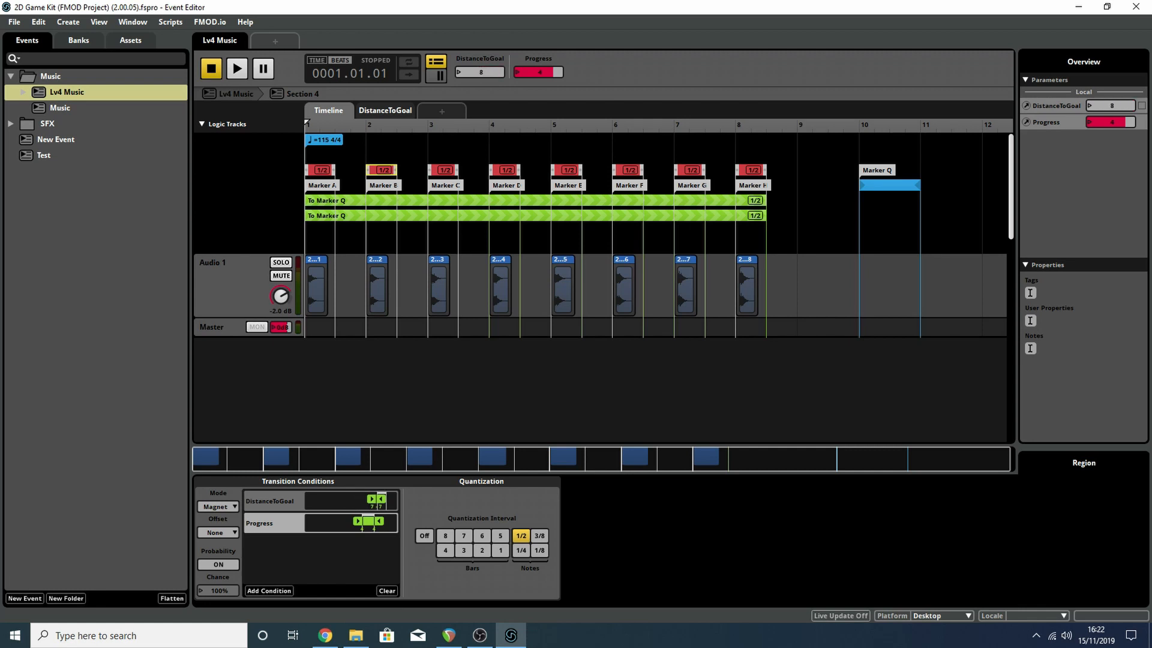
pyautogui.moveTo(480, 66)
pyautogui.mouseDown()
pyautogui.moveTo(480, 96)
pyautogui.moveTo(480, 66)
pyautogui.mouseUp()
pyautogui.click(237, 68)
pyautogui.click(480, 72)
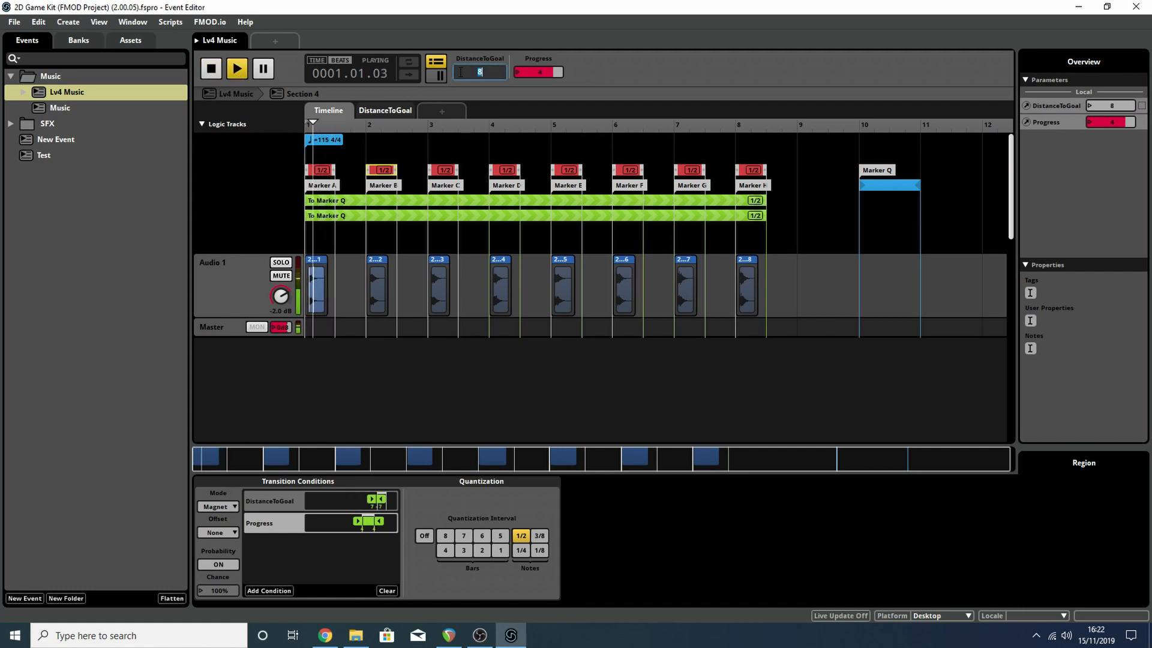
pyautogui.write('3')
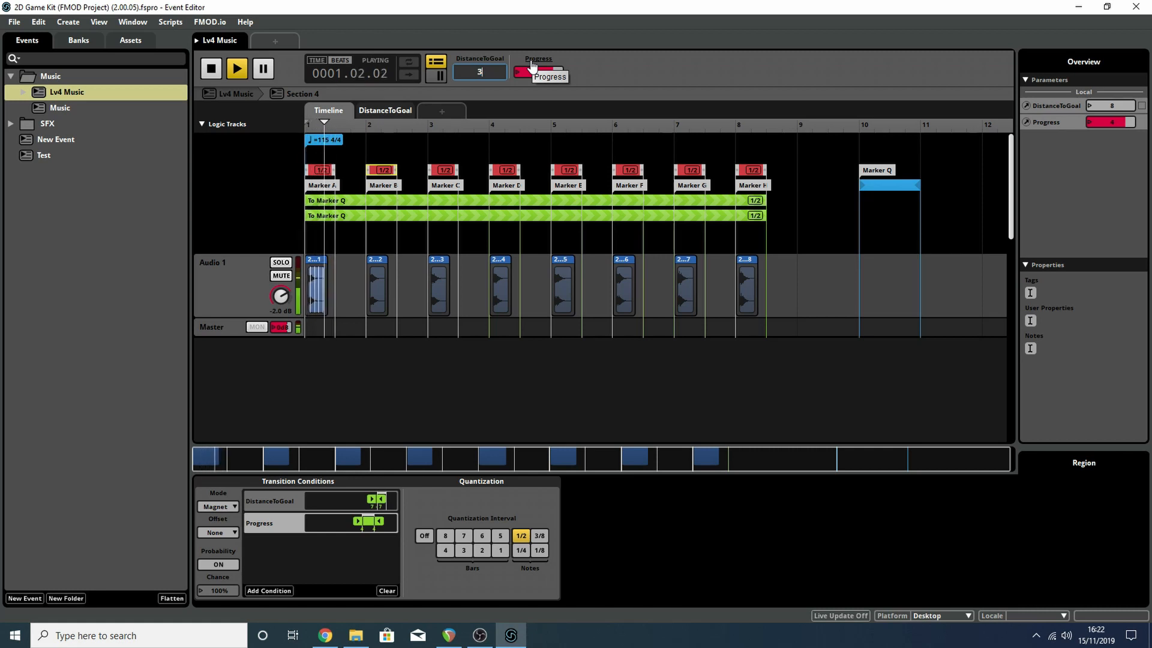
pyautogui.press('Return')
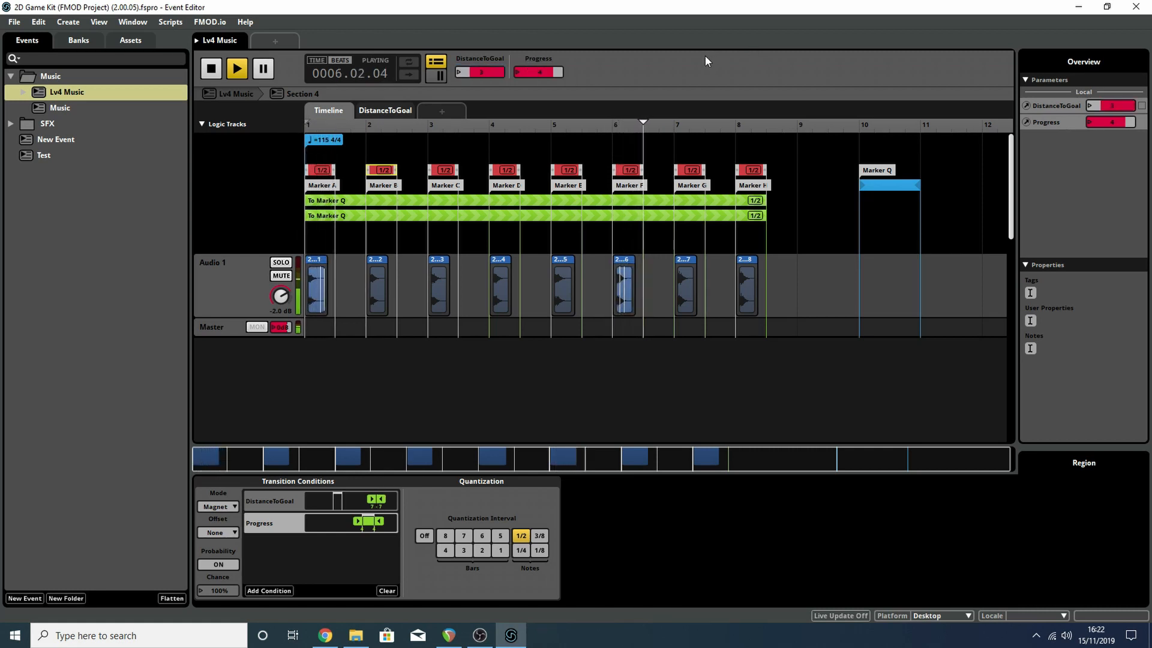
# Step: Set DistanceToGoal to 6 while Section 4 keeps playing
pyautogui.doubleClick(459, 73)
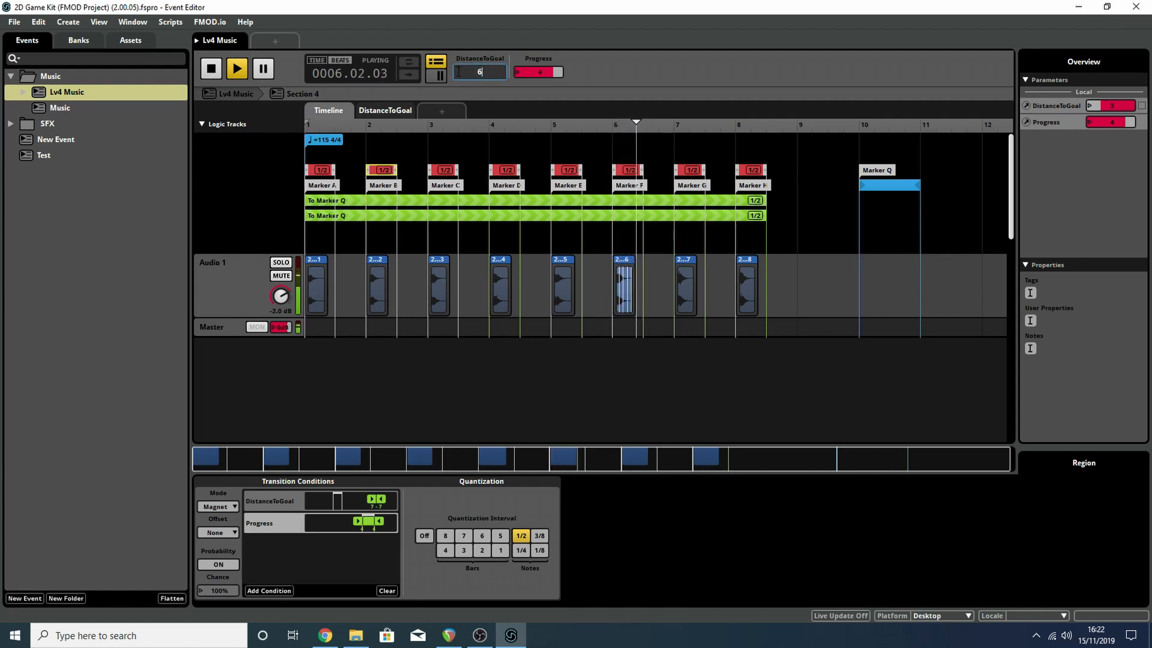
pyautogui.write('6')
pyautogui.press('Return')
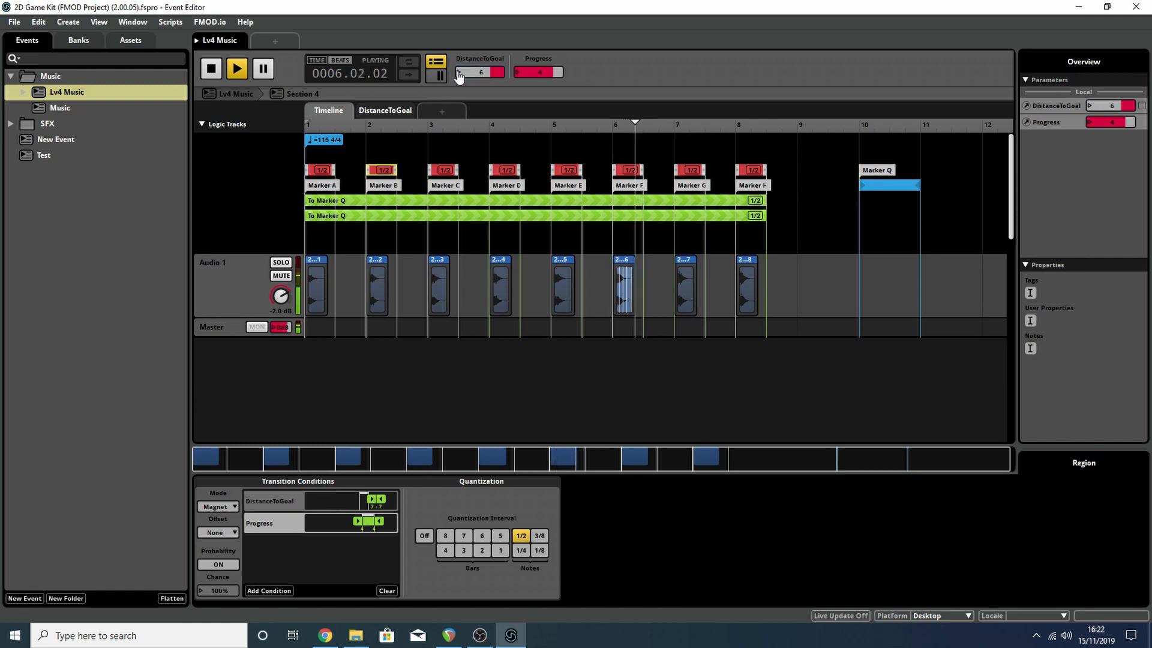
# Step: Stop Section 4, set DistanceToGoal to 1, and play the section until bar 8 before stopping it again
pyautogui.click(213, 69)
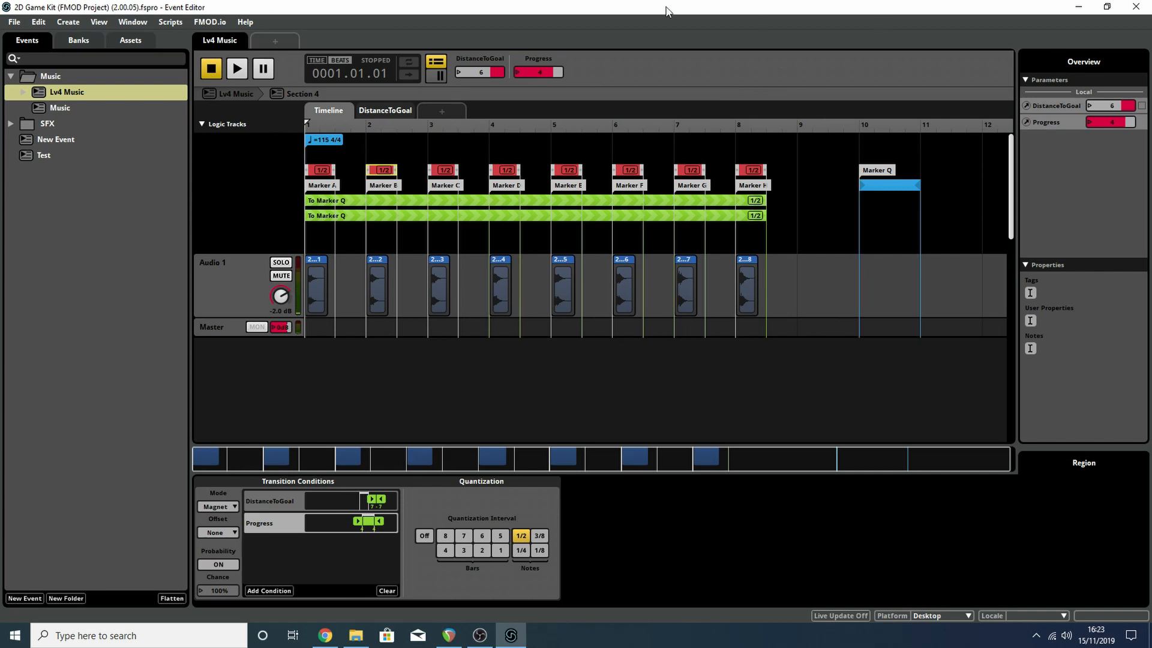
pyautogui.moveTo(496, 71)
pyautogui.mouseDown()
pyautogui.moveTo(495, 87)
pyautogui.moveTo(495, 55)
pyautogui.moveTo(496, 71)
pyautogui.mouseUp()
pyautogui.moveTo(489, 72)
pyautogui.mouseDown()
pyautogui.moveTo(489, 85)
pyautogui.moveTo(488, 60)
pyautogui.moveTo(489, 114)
pyautogui.mouseUp()
pyautogui.click(237, 68)
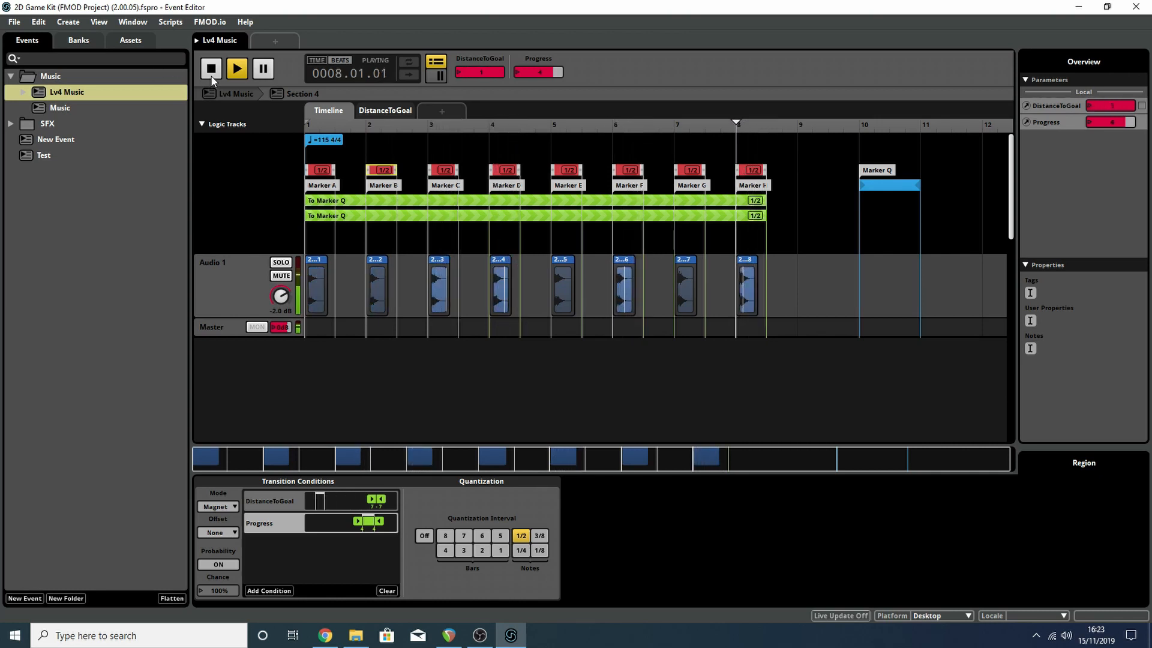
pyautogui.press('space')
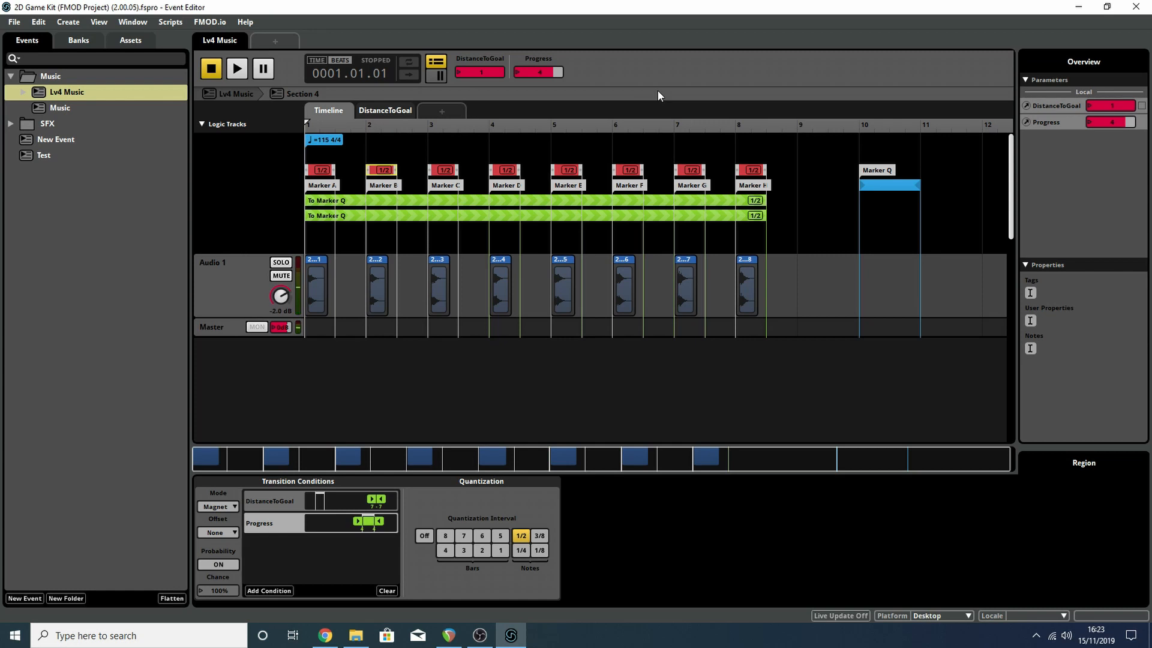
# Step: Compare DistanceToGoal values 8 and 1 while moving the playhead between bars 1, 5 and 8 of Section 4
pyautogui.moveTo(484, 72); pyautogui.dragTo(485, 30)
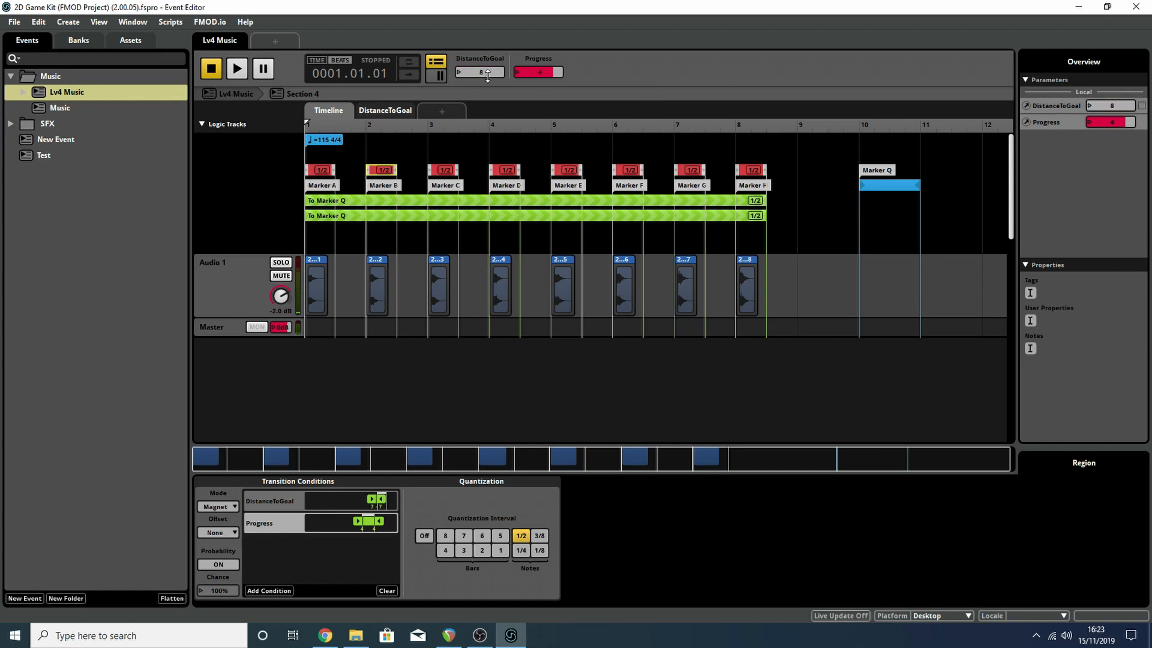
pyautogui.moveTo(730, 125); pyautogui.dragTo(741, 126)
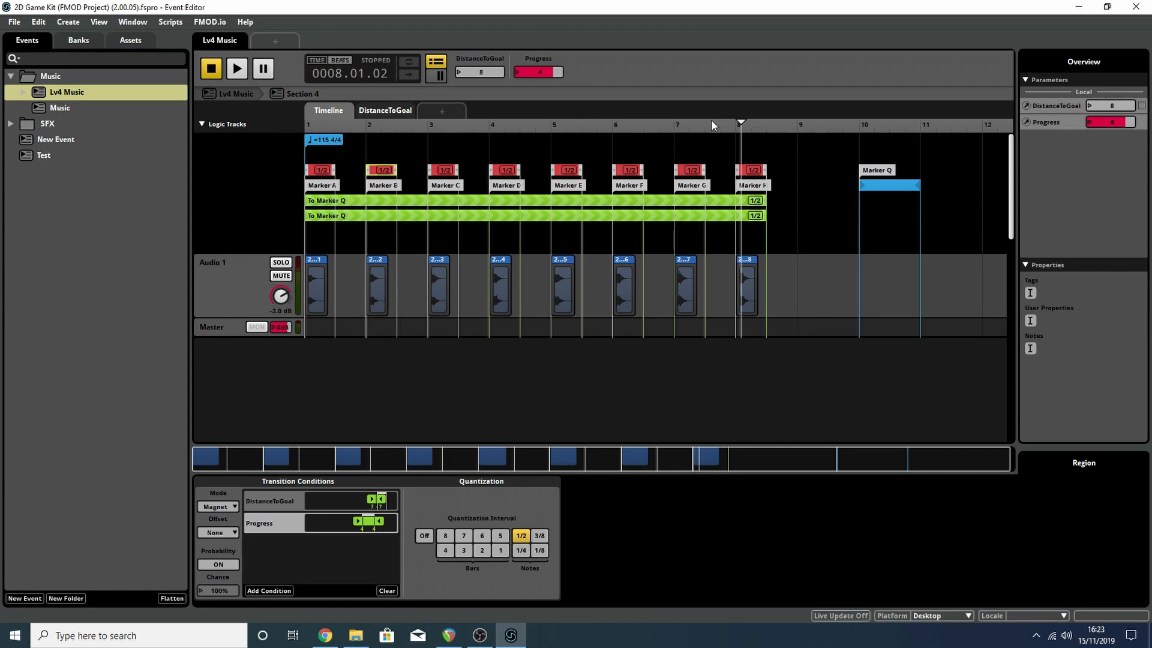
pyautogui.moveTo(482, 72); pyautogui.dragTo(482, 117)
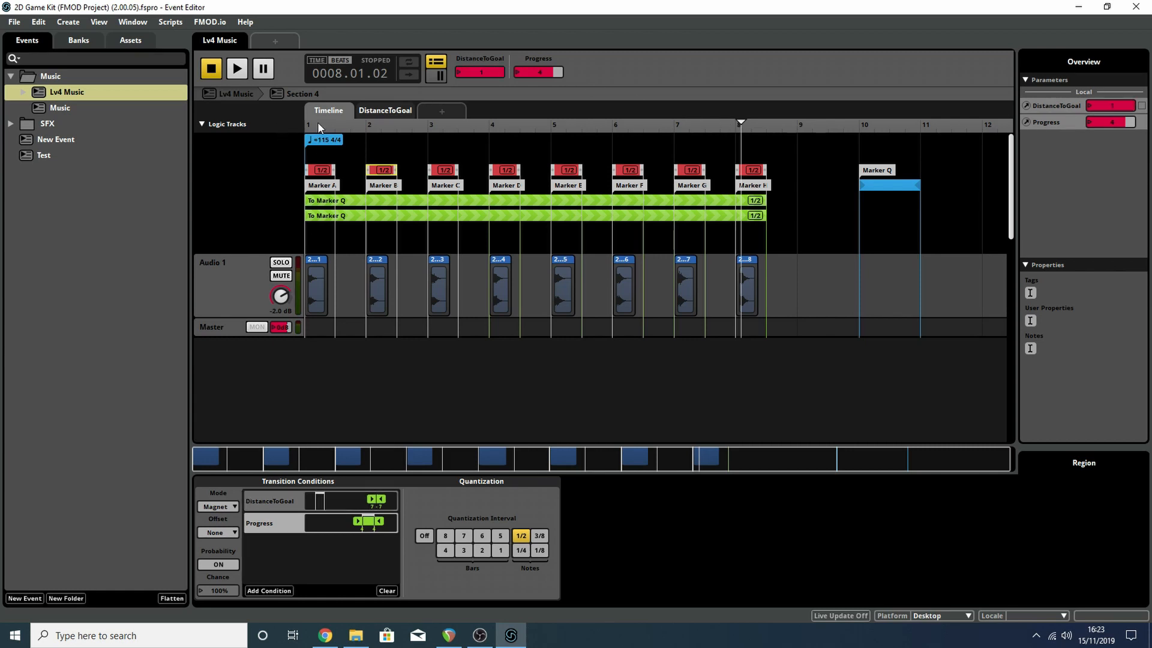
pyautogui.moveTo(320, 126); pyautogui.dragTo(571, 132)
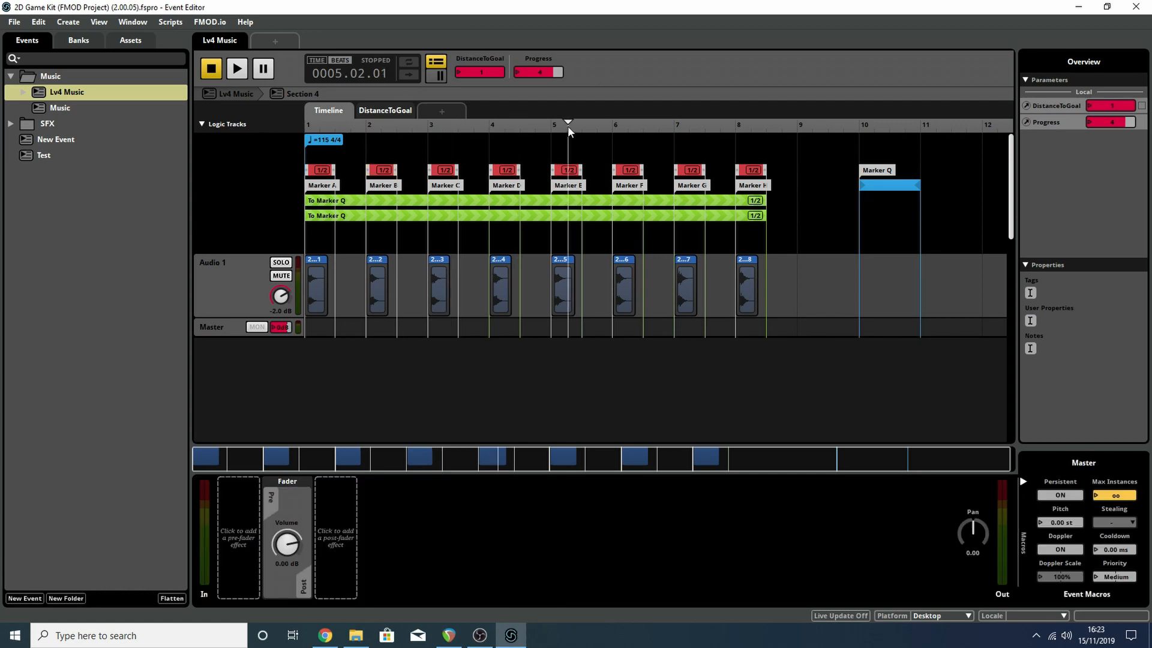
pyautogui.click(326, 125)
pyautogui.click(745, 125)
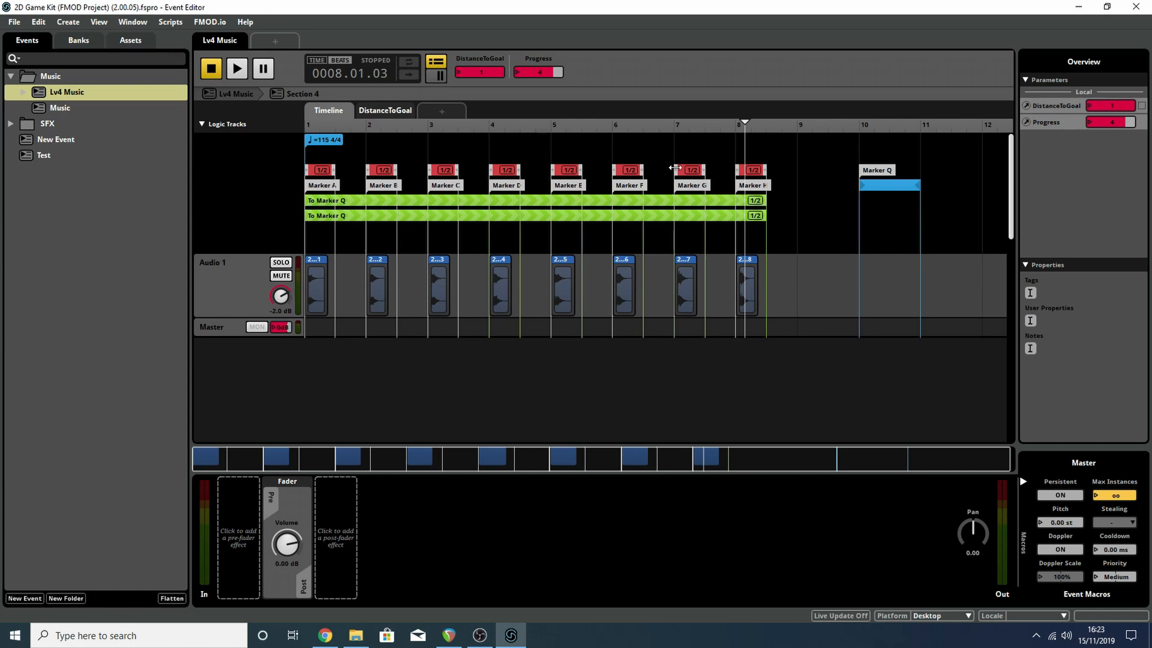
# Step: Return to the Lv4 Music timeline and place the playhead at the start of Section 4
pyautogui.click(64, 98)
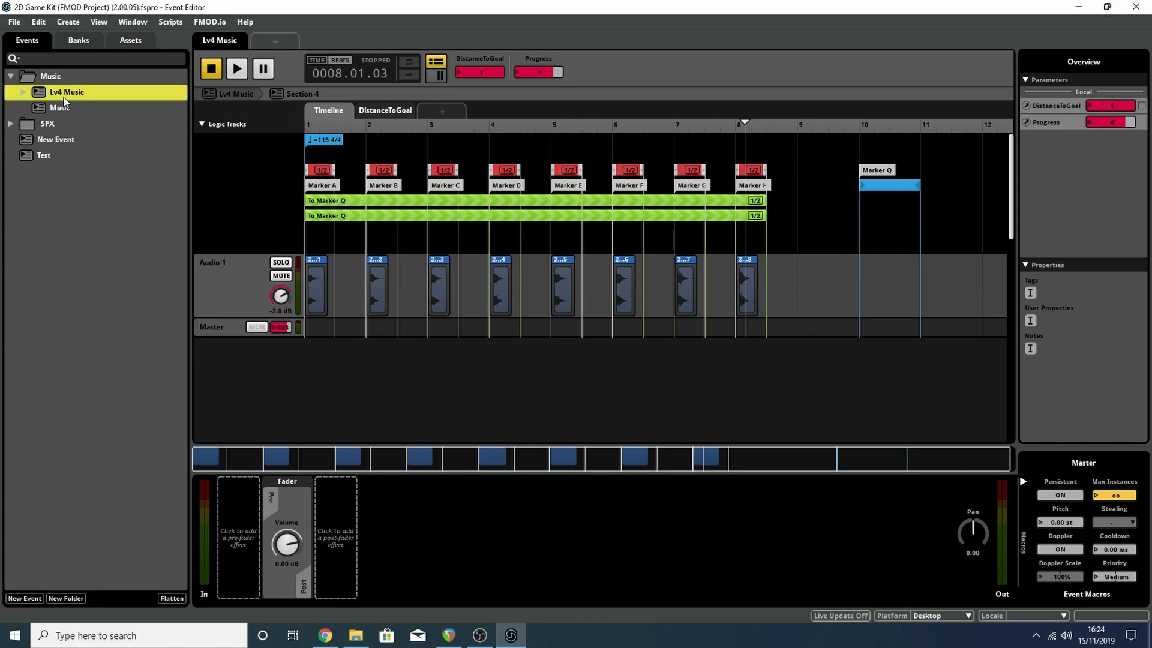
pyautogui.click(236, 96)
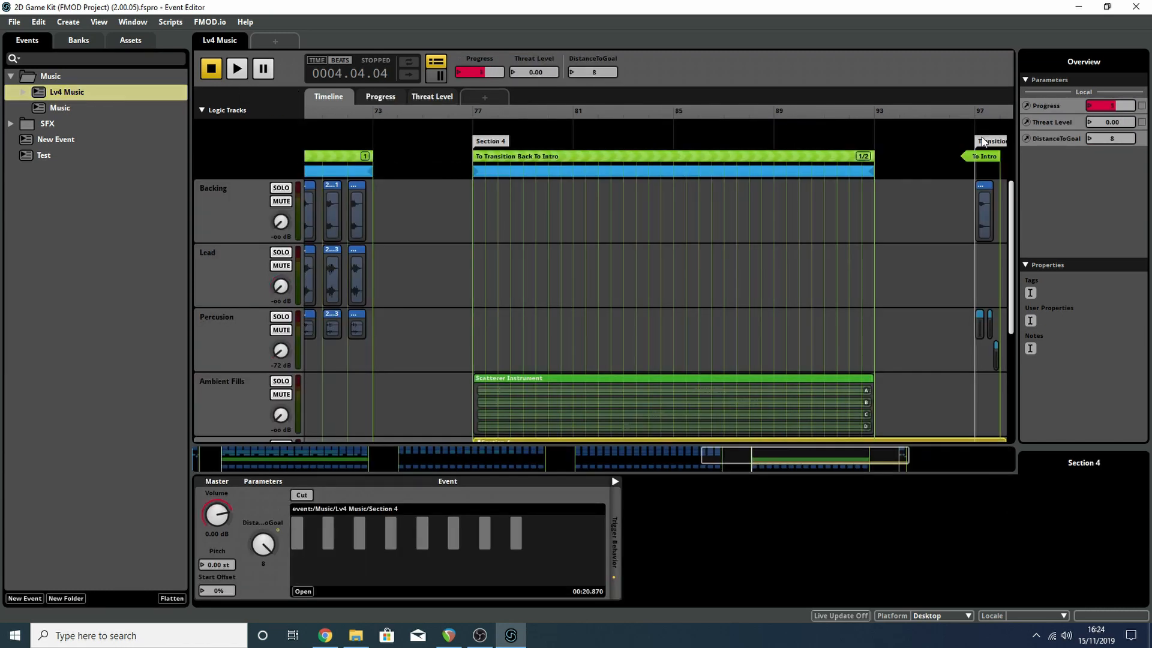
pyautogui.click(472, 113)
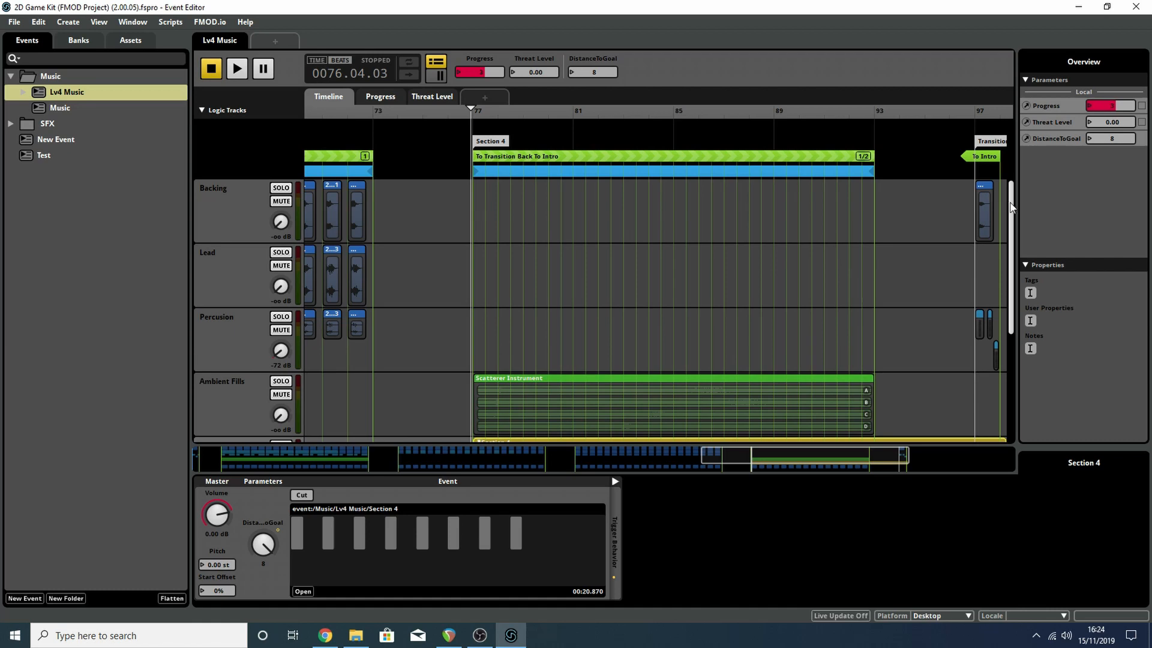
pyautogui.moveTo(1011, 205); pyautogui.dragTo(1024, 348)
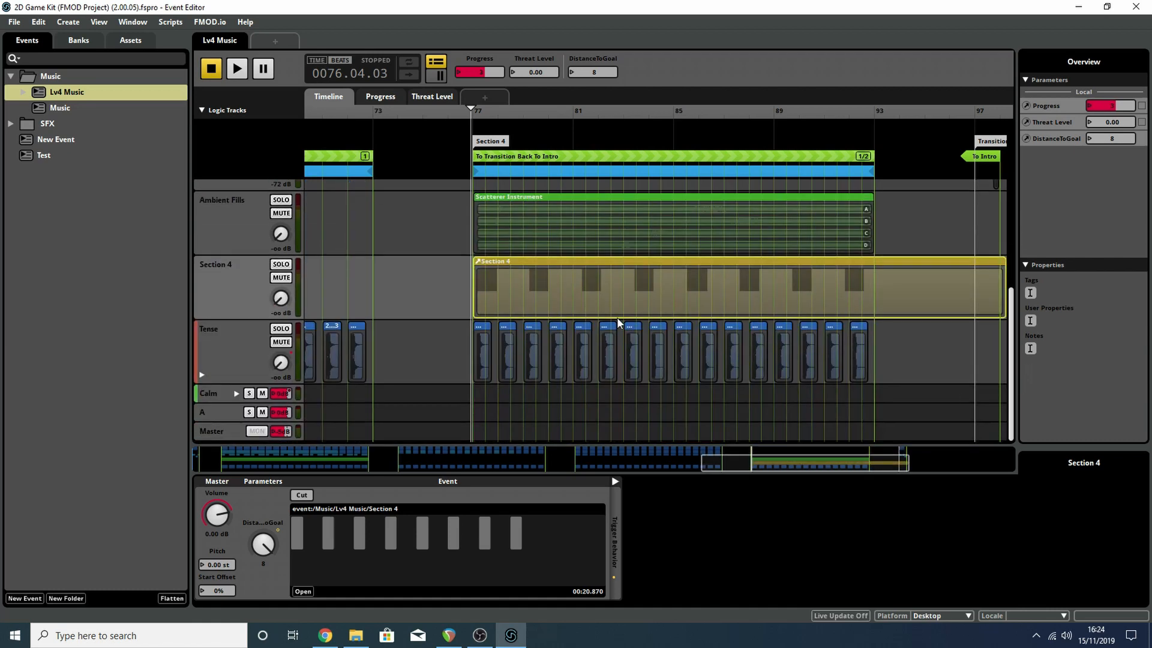
# Step: Inspect the first Tense clip and the Section 4 event instrument, and move the playhead to bar 78
pyautogui.click(483, 340)
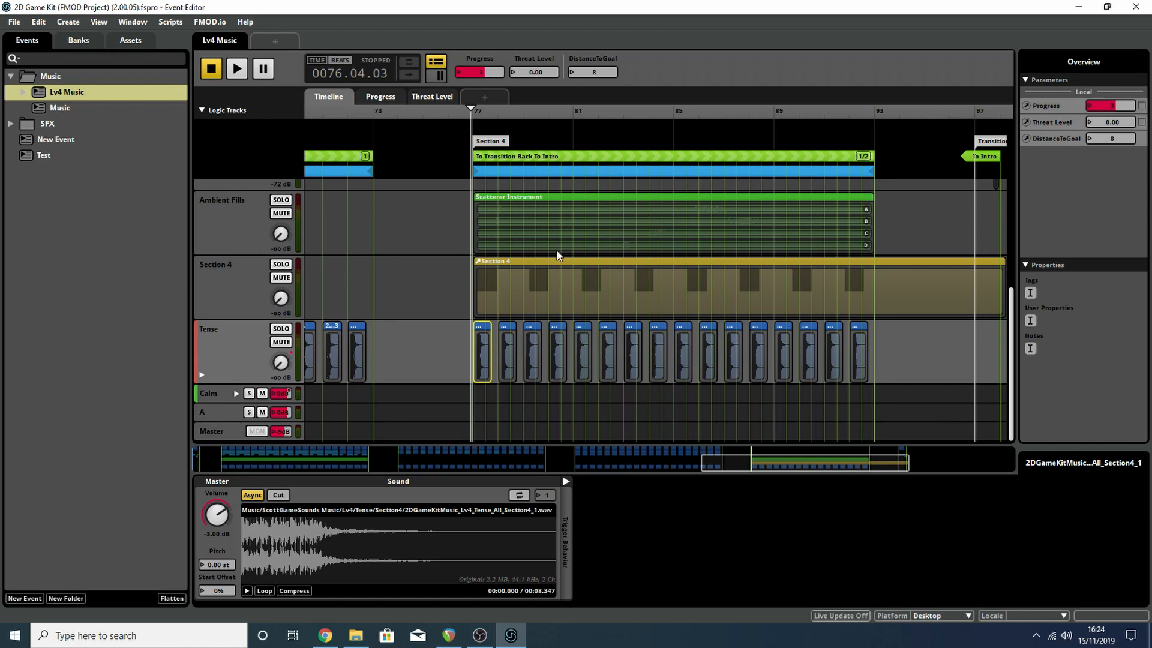
pyautogui.click(555, 286)
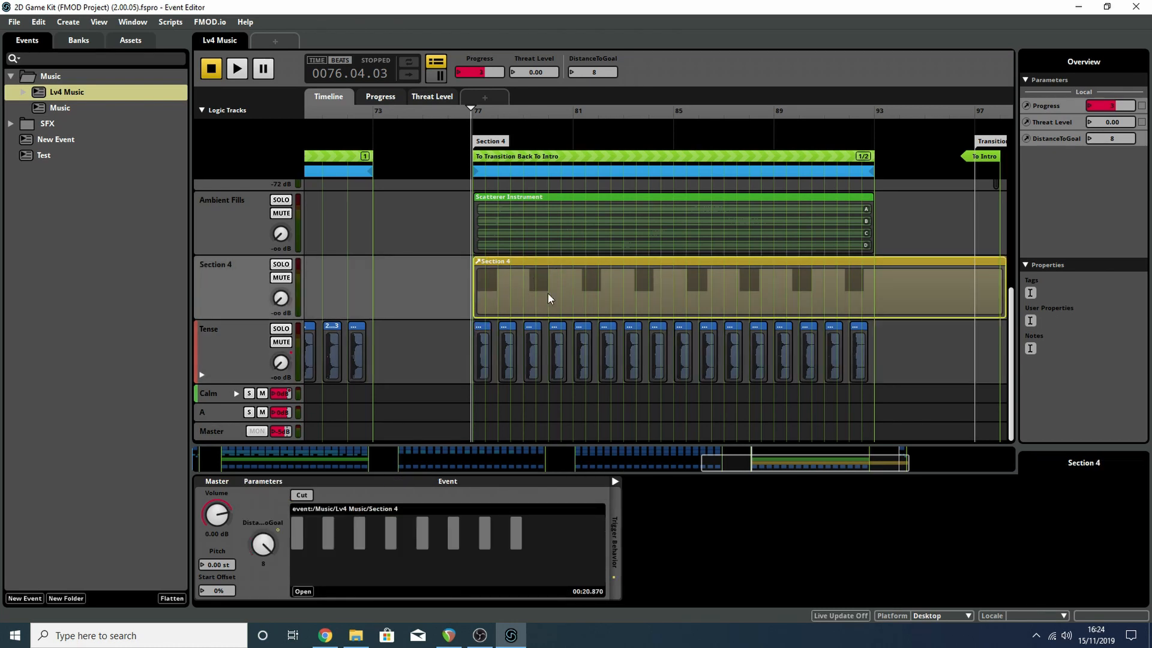
pyautogui.click(517, 113)
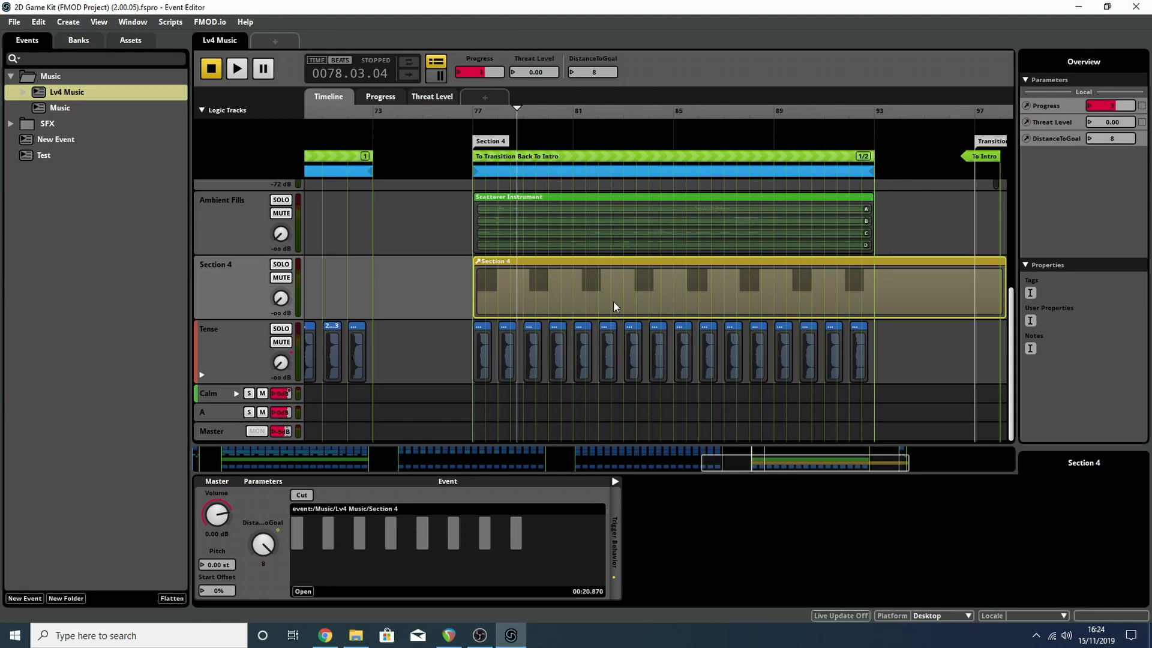
# Step: Set DistanceToGoal to 4, move the playhead to bar 81, and set DistanceToGoal to 5 and Threat Level to 1.00
pyautogui.moveTo(595, 72); pyautogui.dragTo(596, 100)
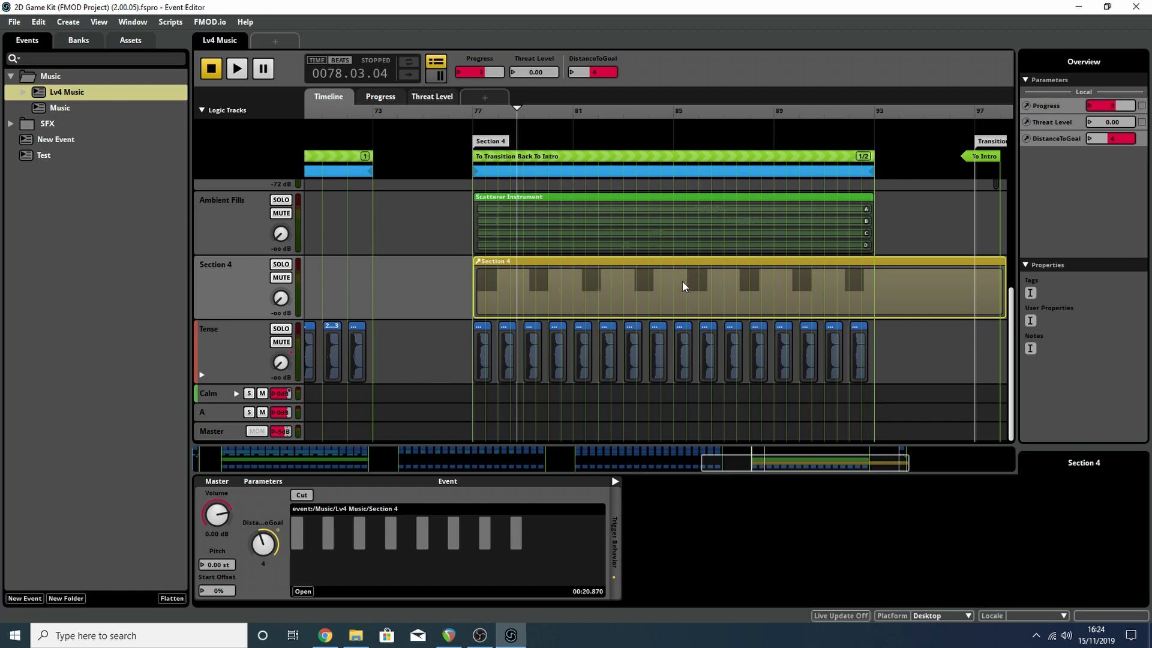
pyautogui.moveTo(476, 111); pyautogui.dragTo(585, 120)
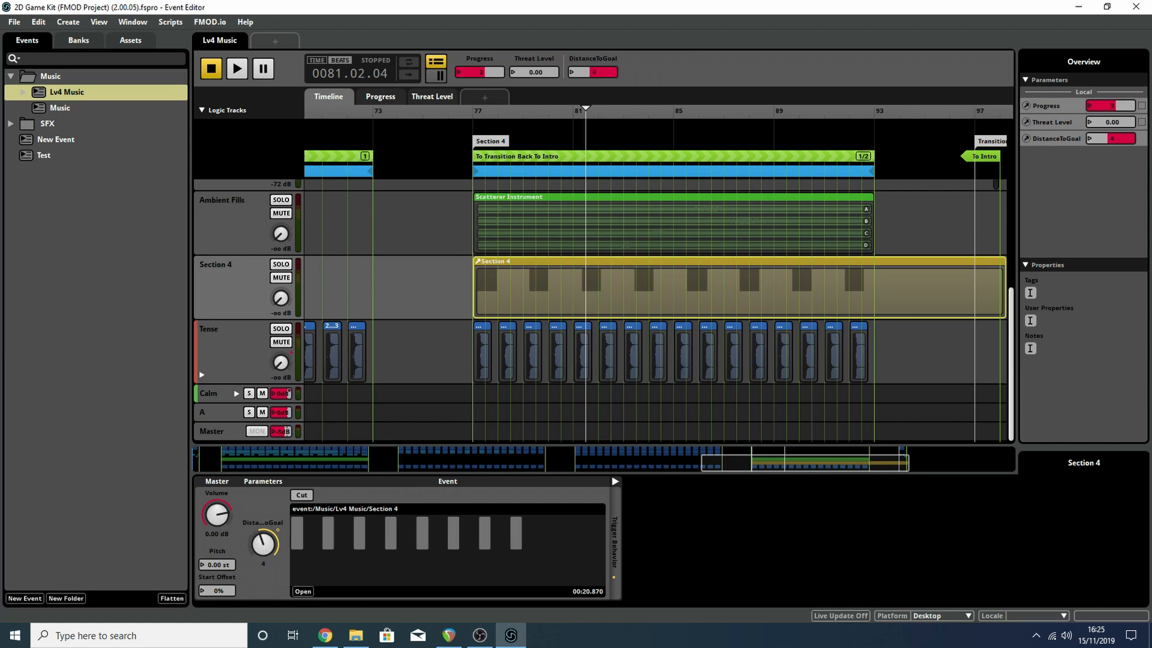
pyautogui.moveTo(594, 72); pyautogui.dragTo(604, 82)
pyautogui.moveTo(528, 72); pyautogui.dragTo(549, 72)
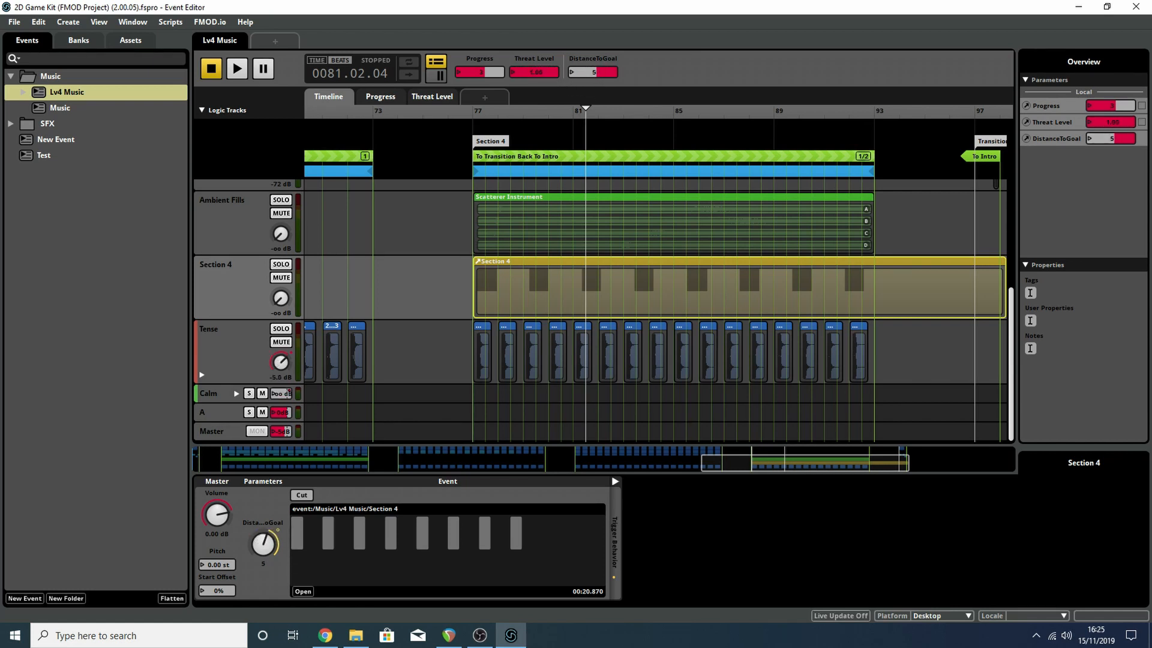
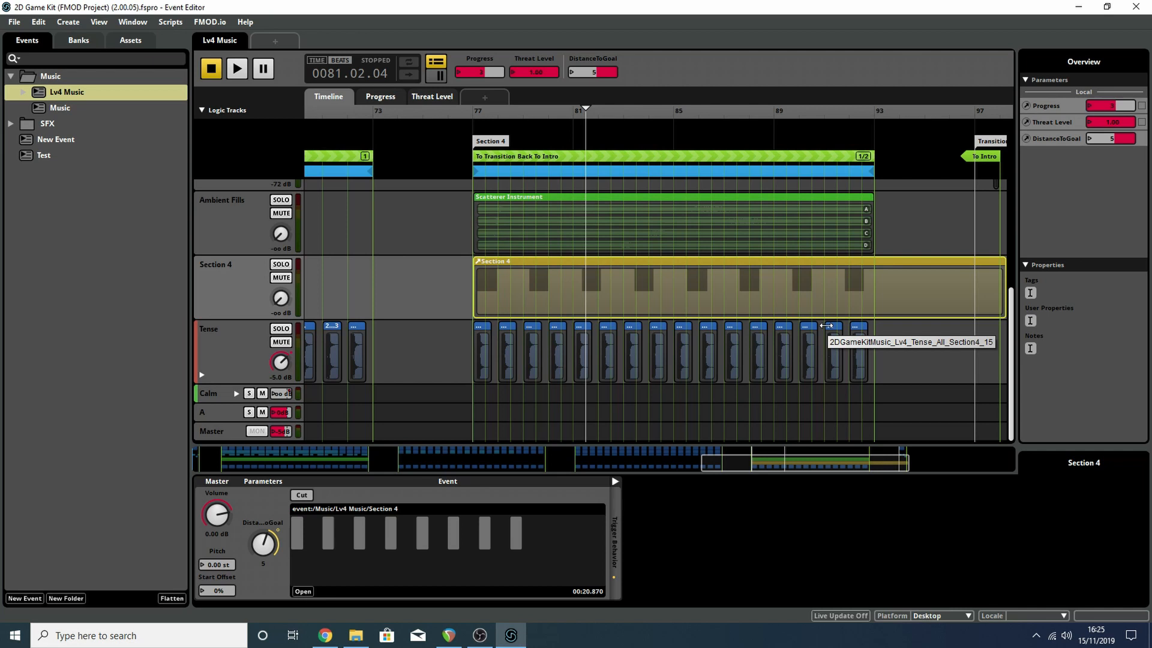
# Step: Look inside the nested Section 4 event and return to the Lv4 Music timeline
pyautogui.doubleClick(720, 271)
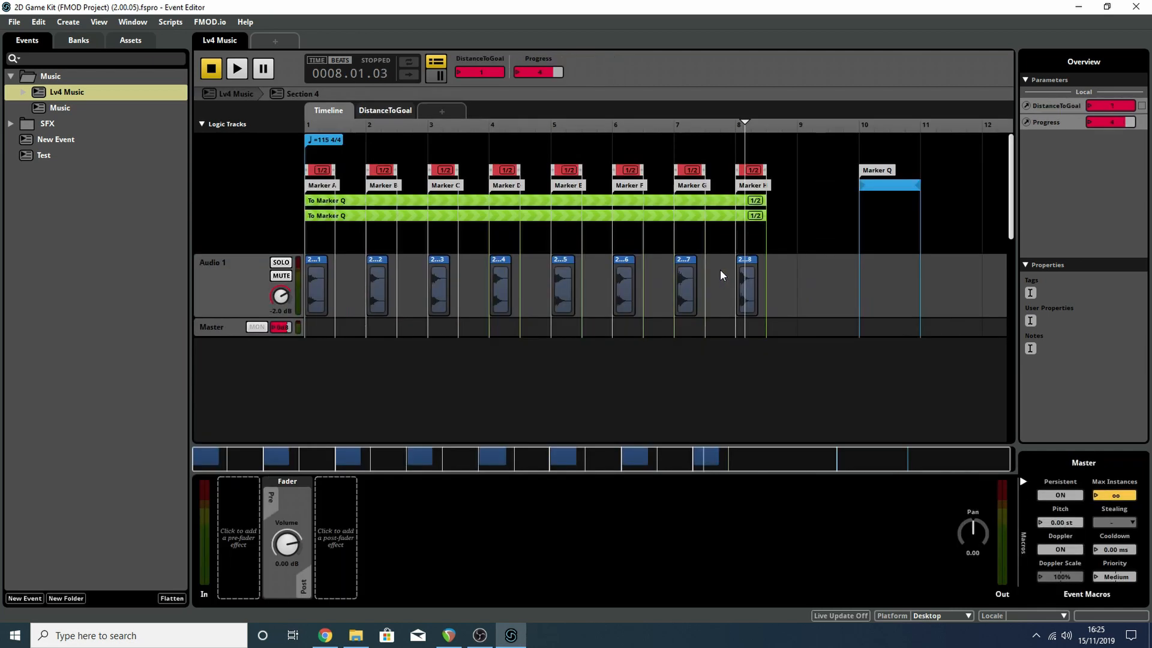
pyautogui.click(47, 95)
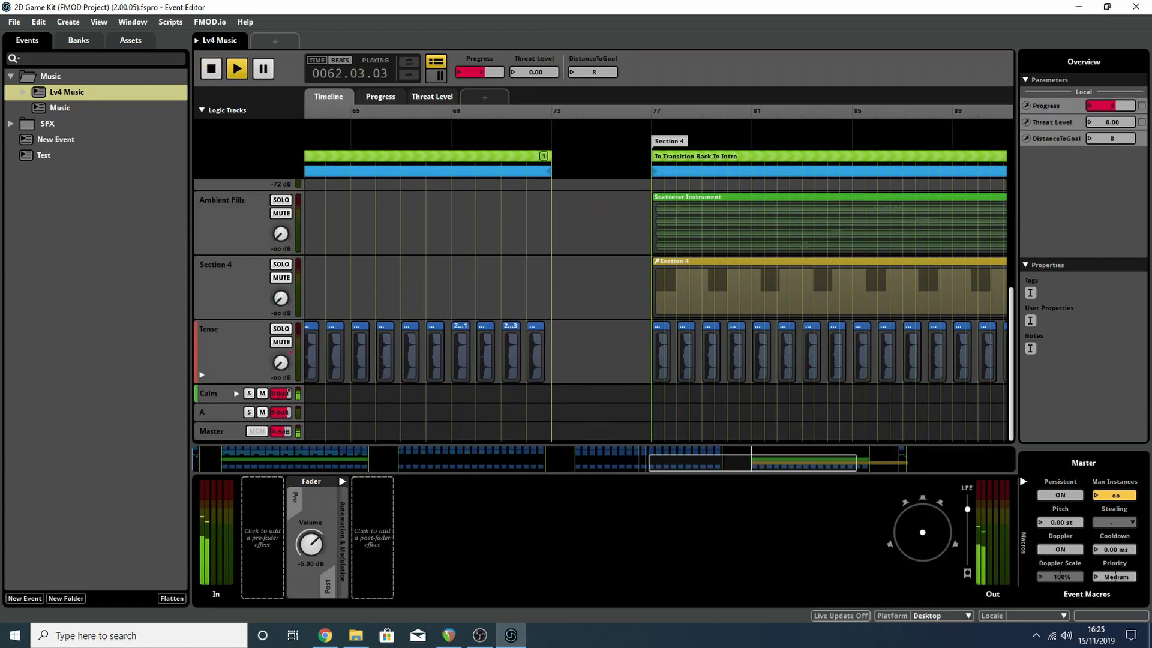
# Step: Set Progress to 4 during Lv4 Music playback, and raise Threat Level to 1.00 before lowering it to 0.00
pyautogui.moveTo(752, 462); pyautogui.dragTo(813, 461)
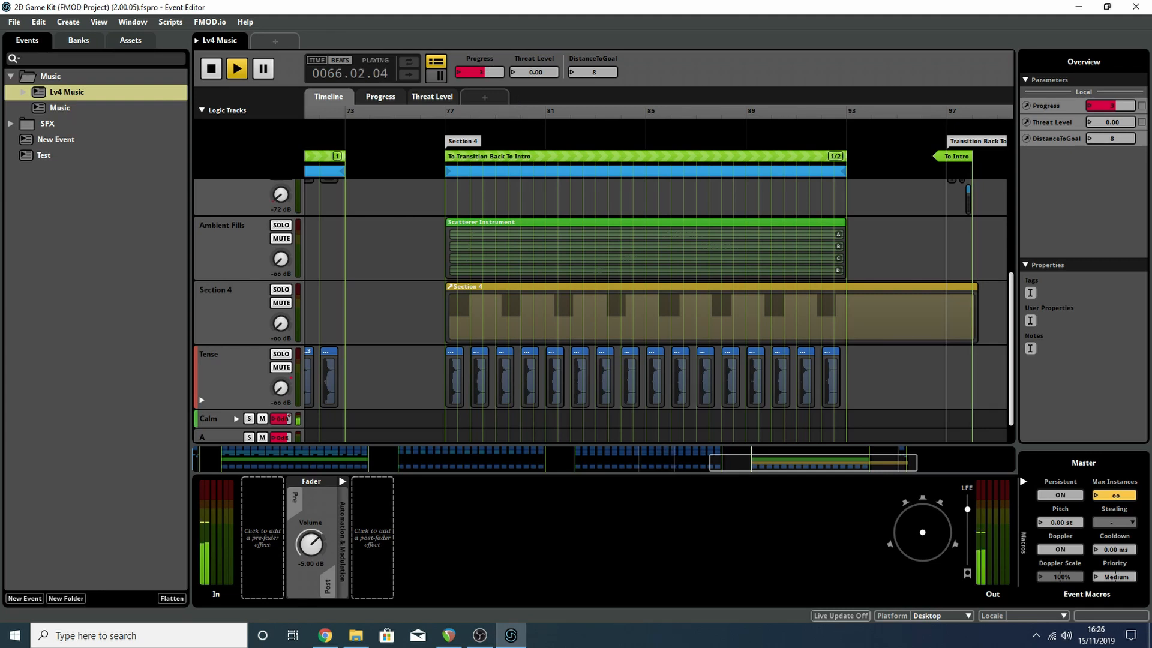
pyautogui.moveTo(480, 72); pyautogui.dragTo(479, 61)
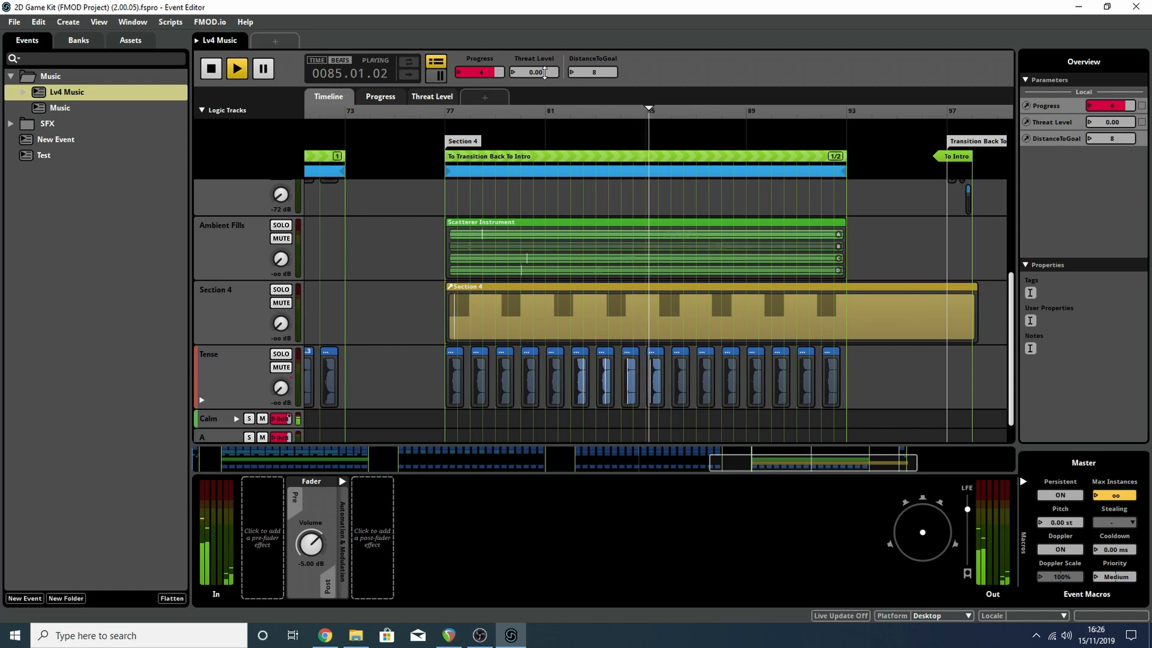
pyautogui.click(544, 72)
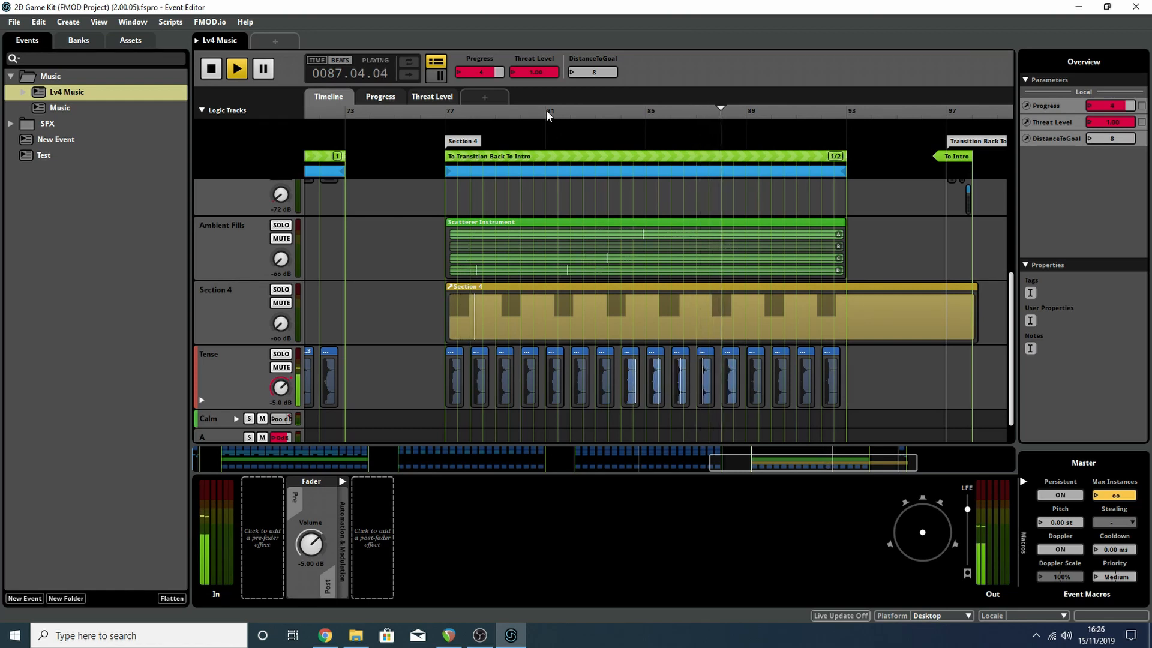
pyautogui.moveTo(541, 72); pyautogui.dragTo(541, 132)
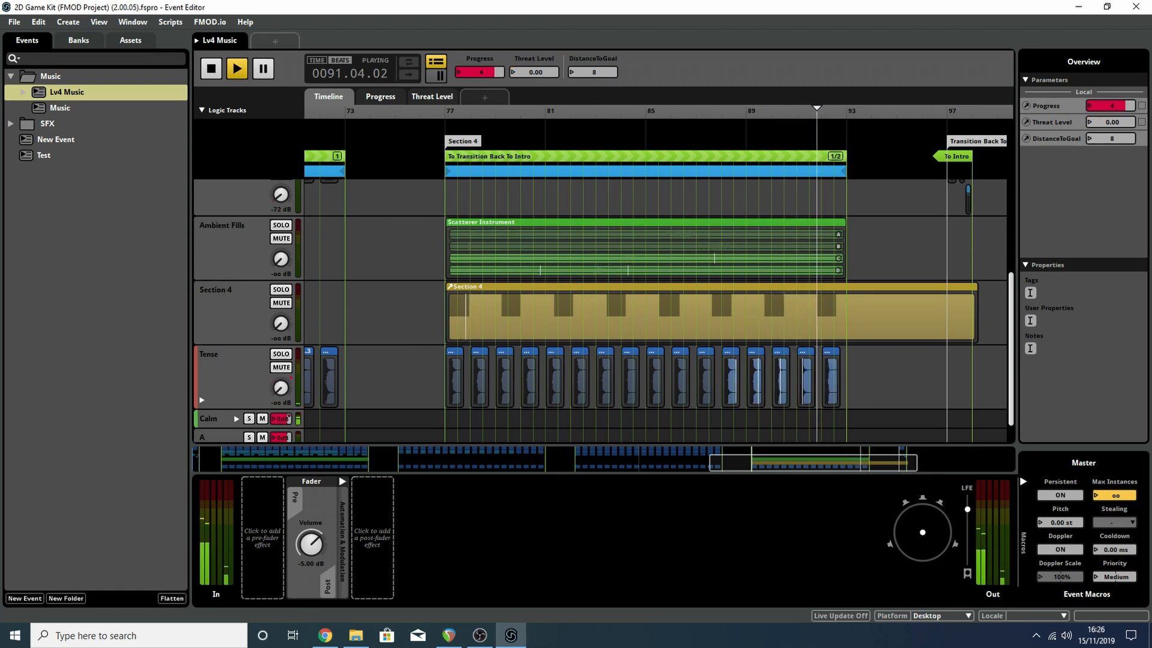
# Step: Set DistanceToGoal to 1 while Section 4 plays, lower Threat Level to 0.00 and stop playback
pyautogui.moveTo(592, 73); pyautogui.dragTo(593, 96)
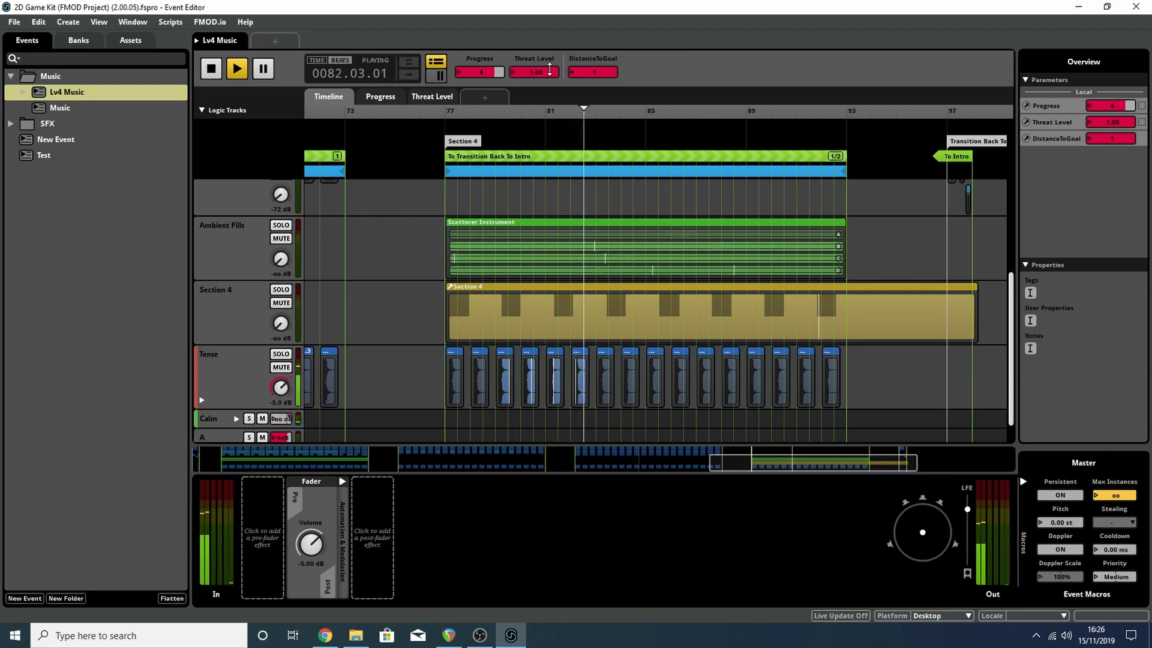
pyautogui.moveTo(550, 70); pyautogui.dragTo(549, 131)
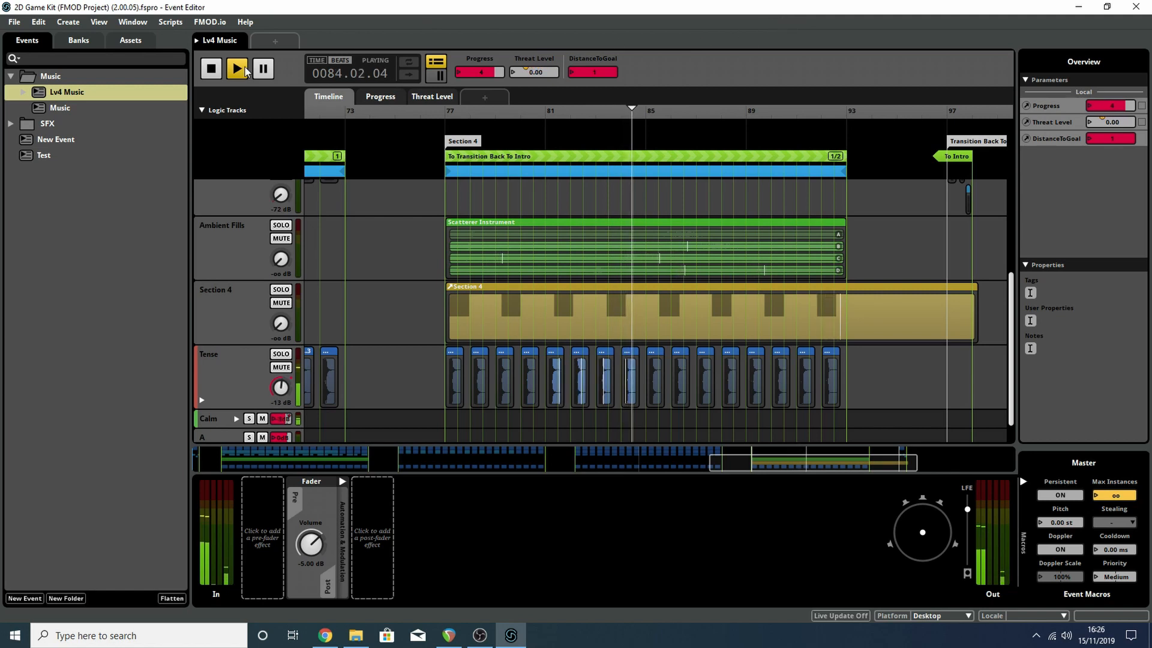
pyautogui.click(211, 69)
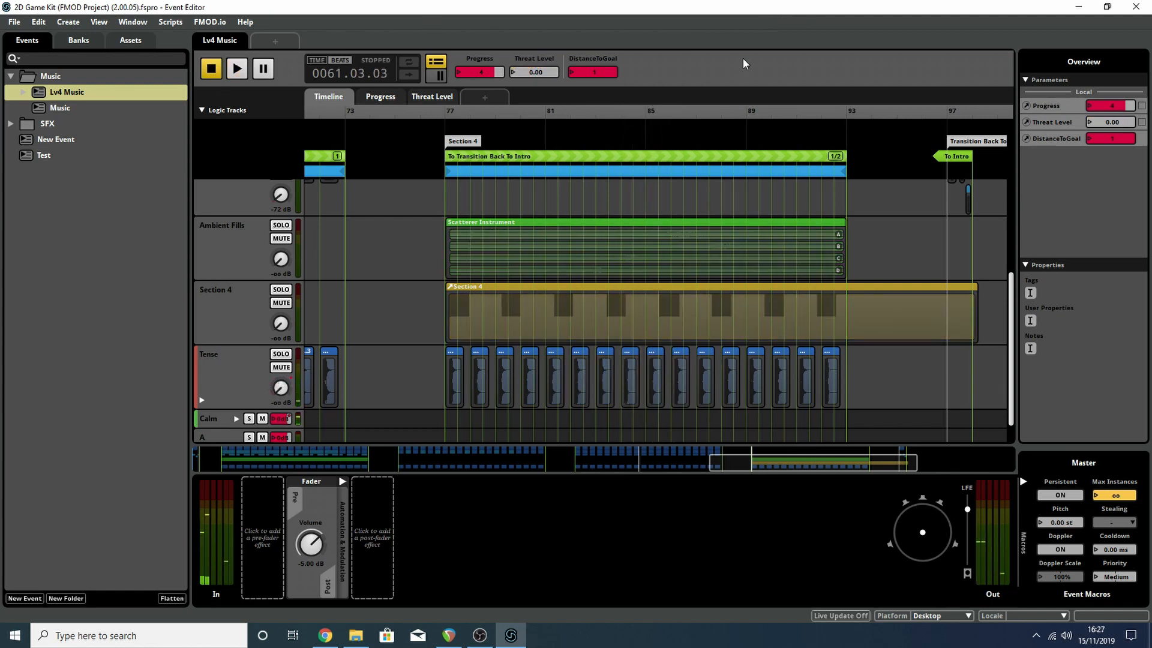
# Step: Inspect the Ambient Fills Scatterer Instrument and the conditions of the To Transition Back To Intro region
pyautogui.click(562, 277)
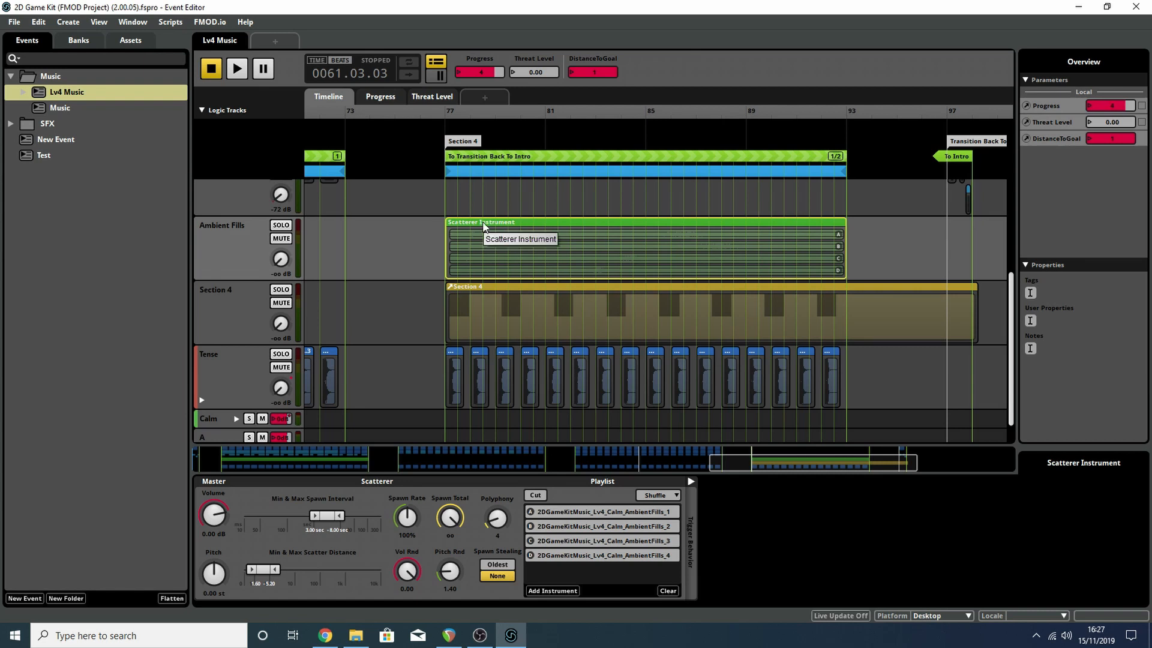
pyautogui.hscroll(2, 796, 137)
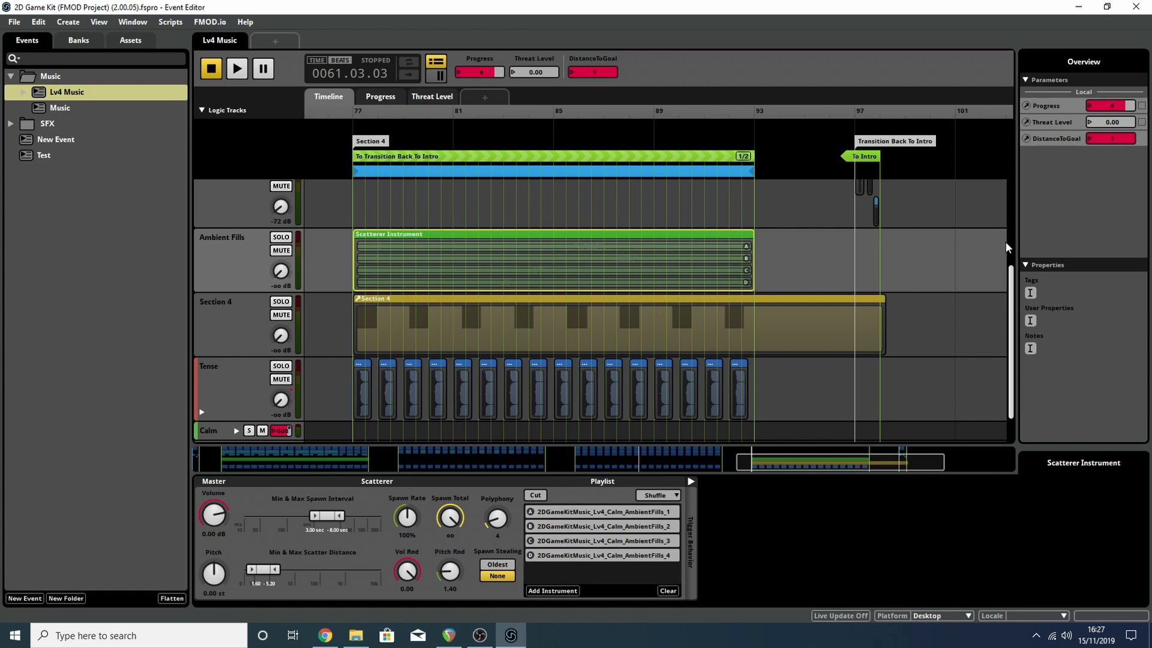
pyautogui.moveTo(1010, 275); pyautogui.dragTo(995, 157)
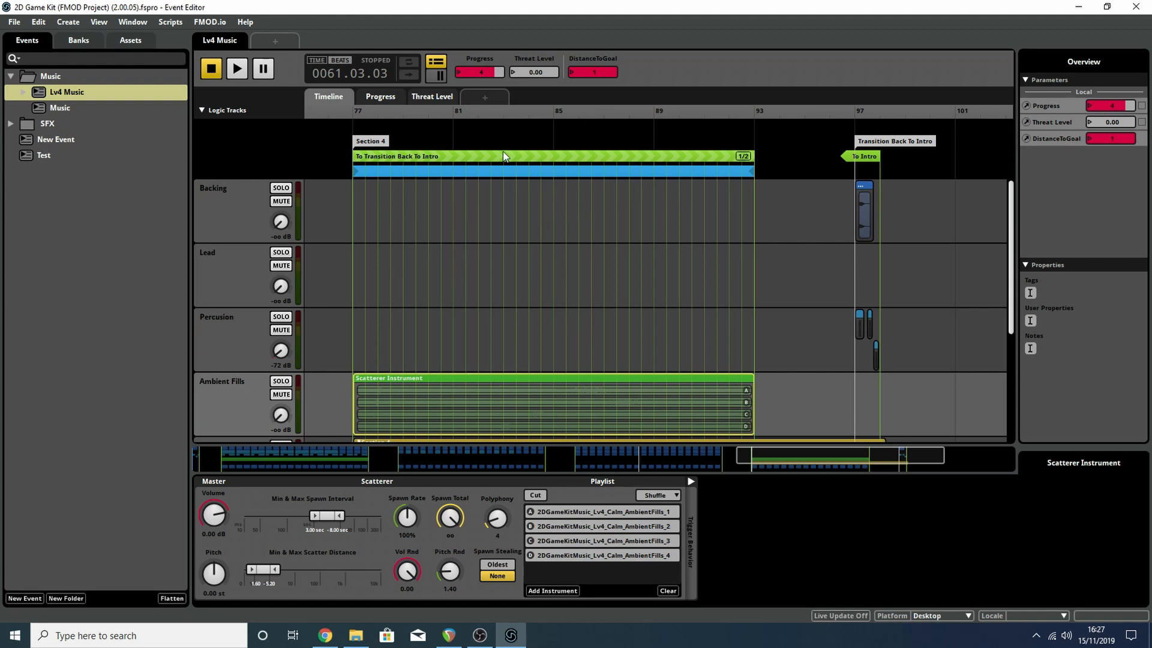
pyautogui.click(505, 156)
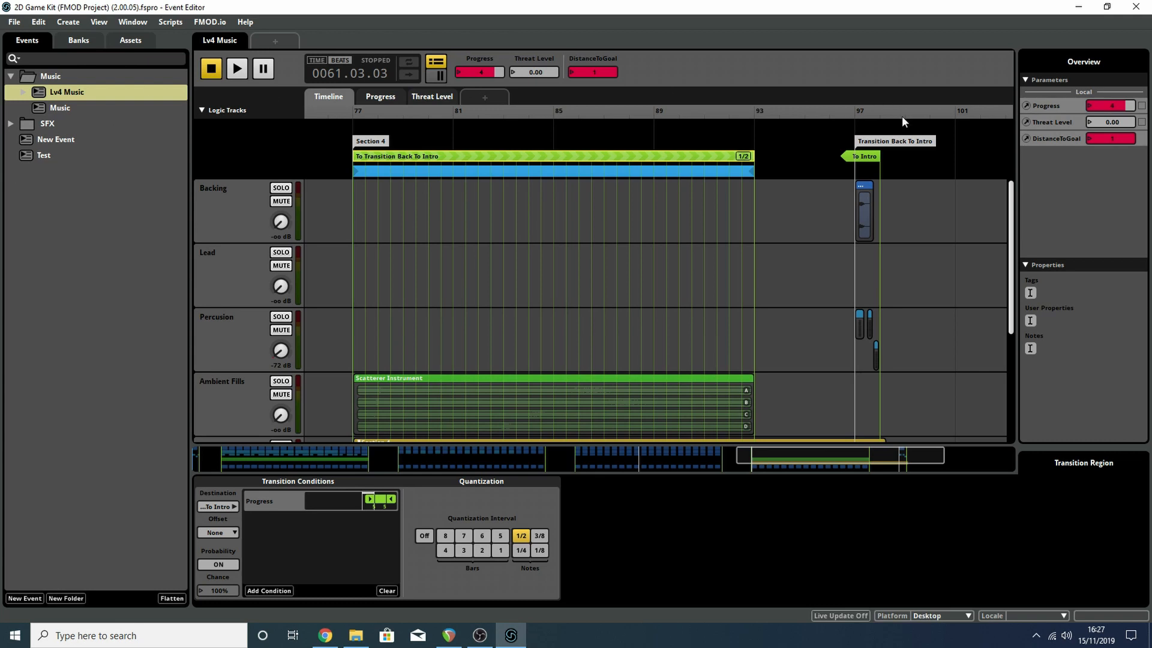
# Step: Select the Section 4 event instrument and open its nested event
pyautogui.scroll(-5, 601, 289)
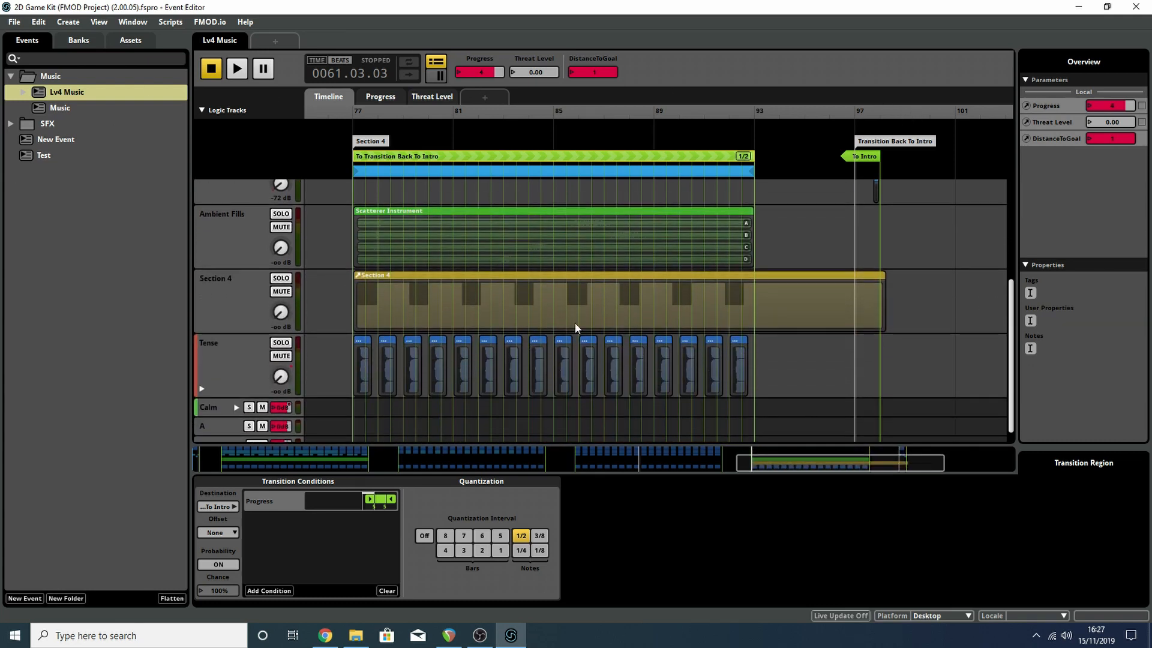
pyautogui.click(632, 295)
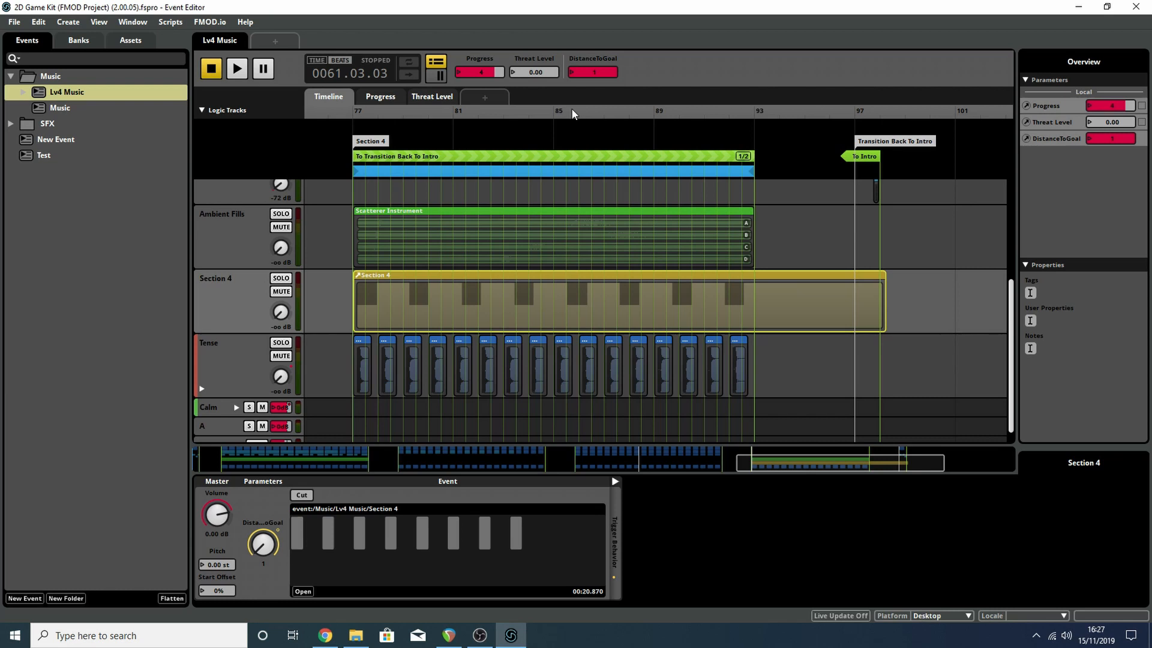
pyautogui.doubleClick(581, 287)
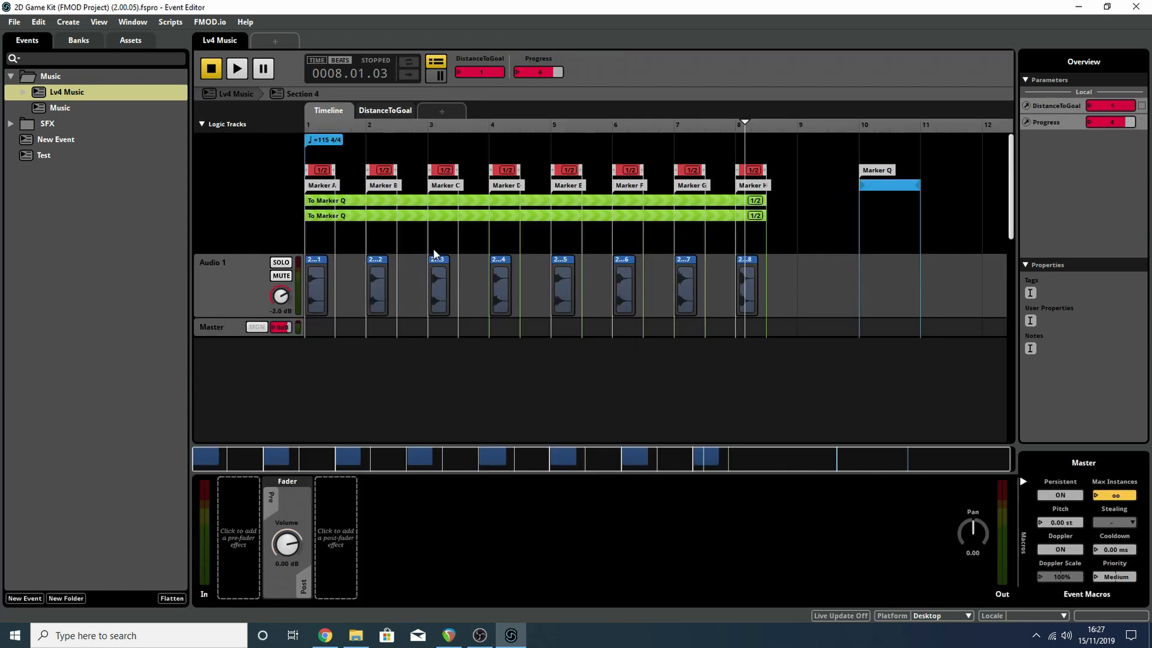
# Step: Return to the Lv4 Music timeline and place the playhead at the Transition Back To Intro marker and just before Section 4
pyautogui.click(235, 95)
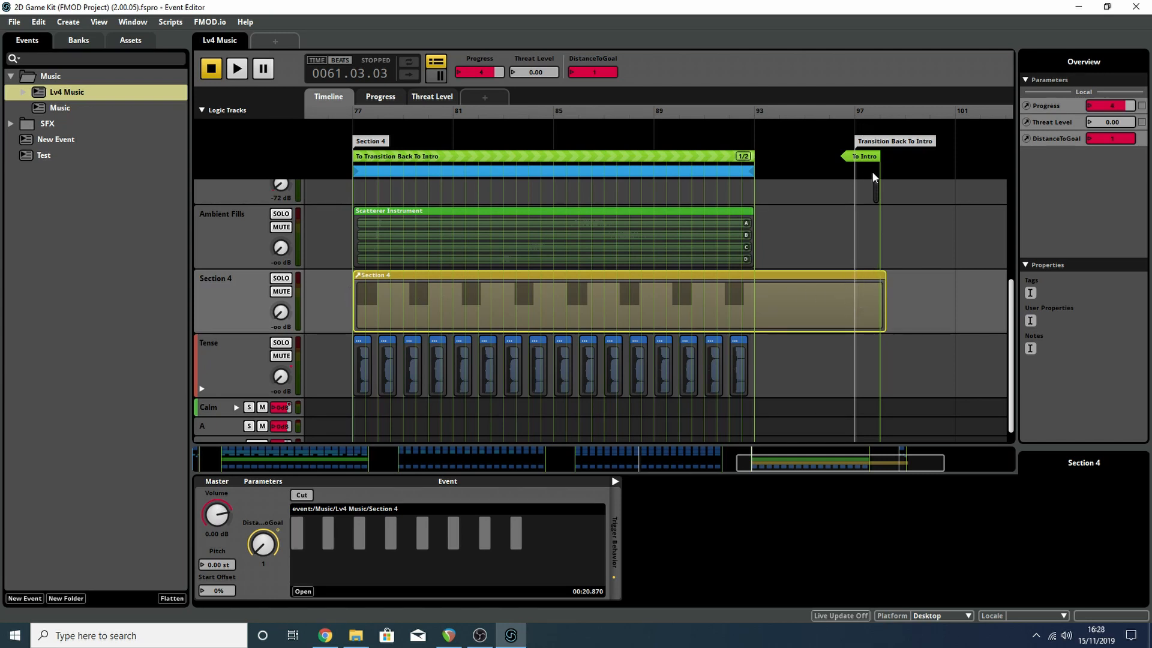
pyautogui.click(858, 114)
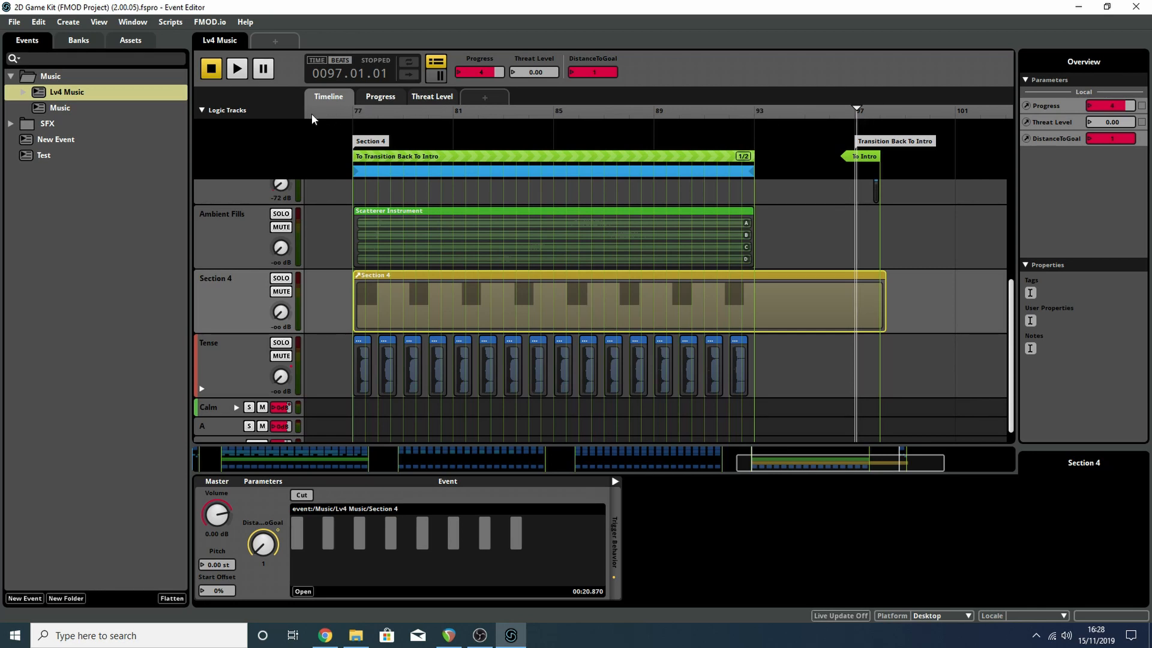
pyautogui.click(311, 114)
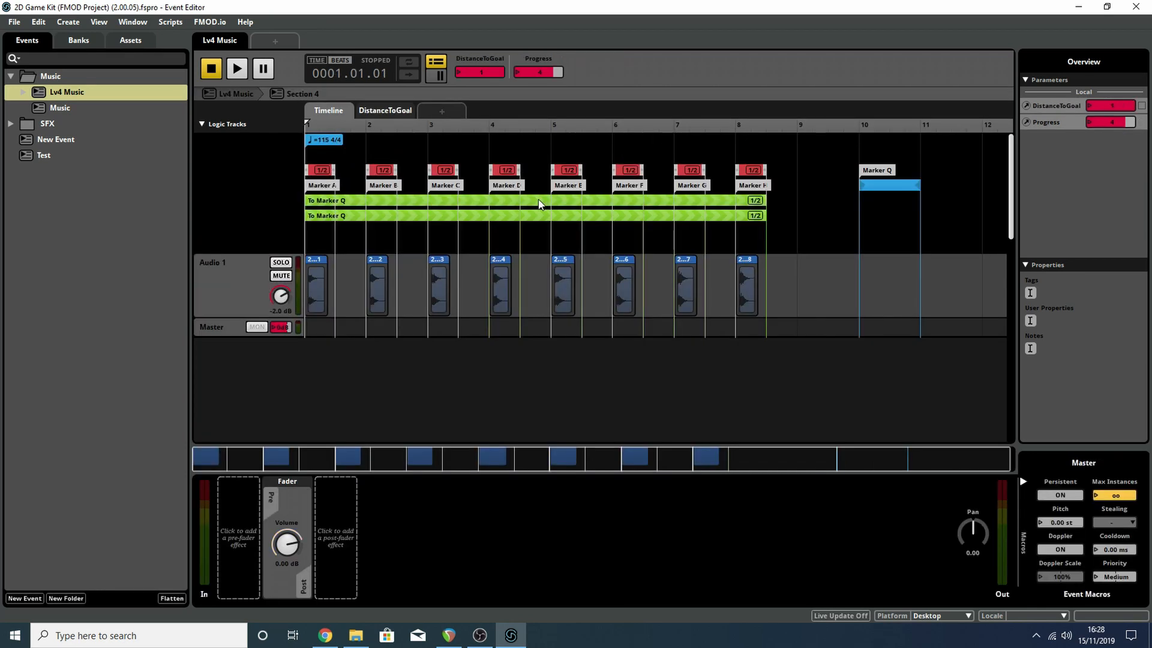
# Step: Examine the transition conditions of the magnet region above Marker D in the nested Section 4 event, and place the playhead at Marker D
pyautogui.click(504, 171)
pyautogui.click(824, 127)
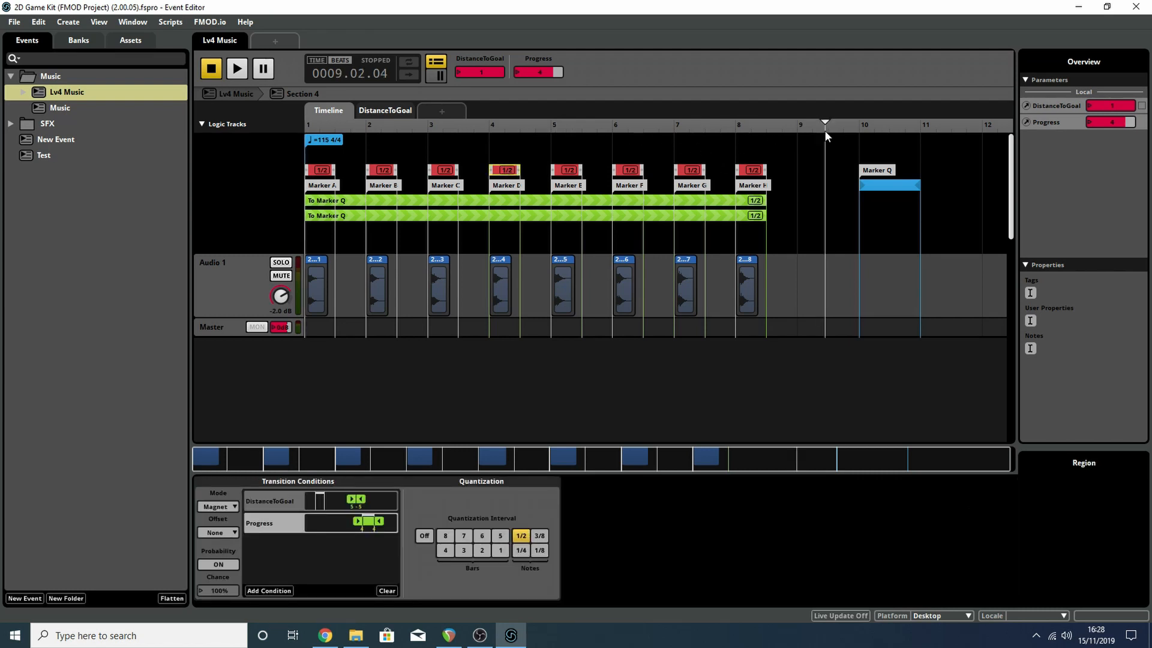
pyautogui.click(723, 124)
pyautogui.click(476, 122)
pyautogui.click(505, 124)
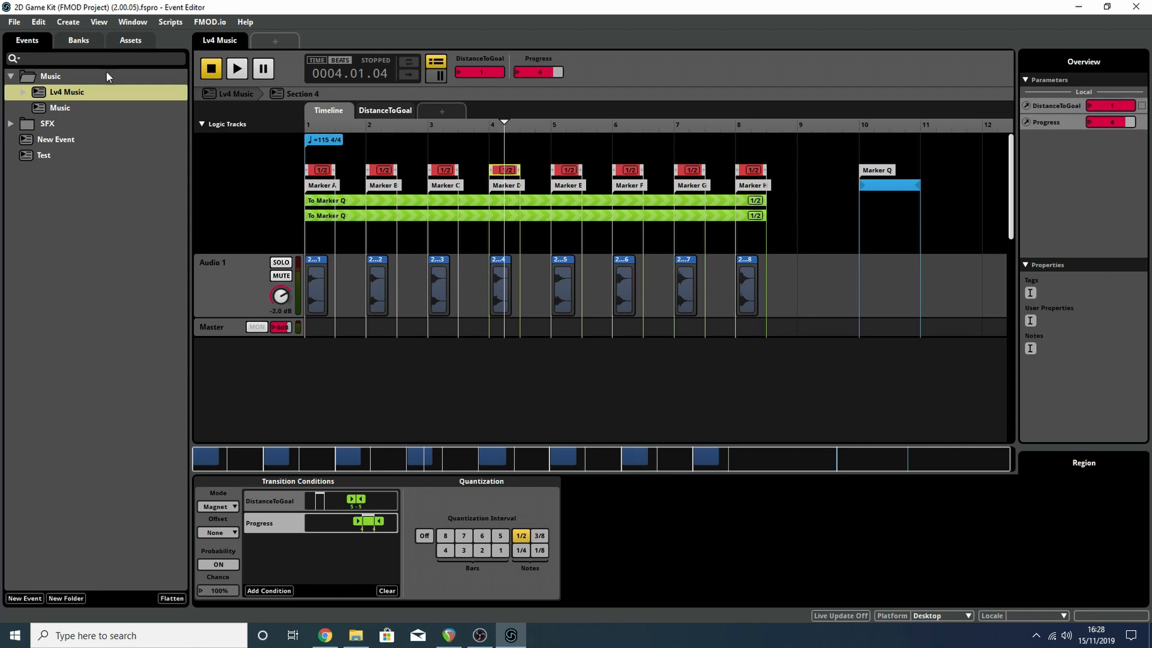
# Step: Return to Lv4 Music, place the playhead at bar 81 inside Section 4 and set Progress to 5
pyautogui.click(58, 95)
pyautogui.click(237, 96)
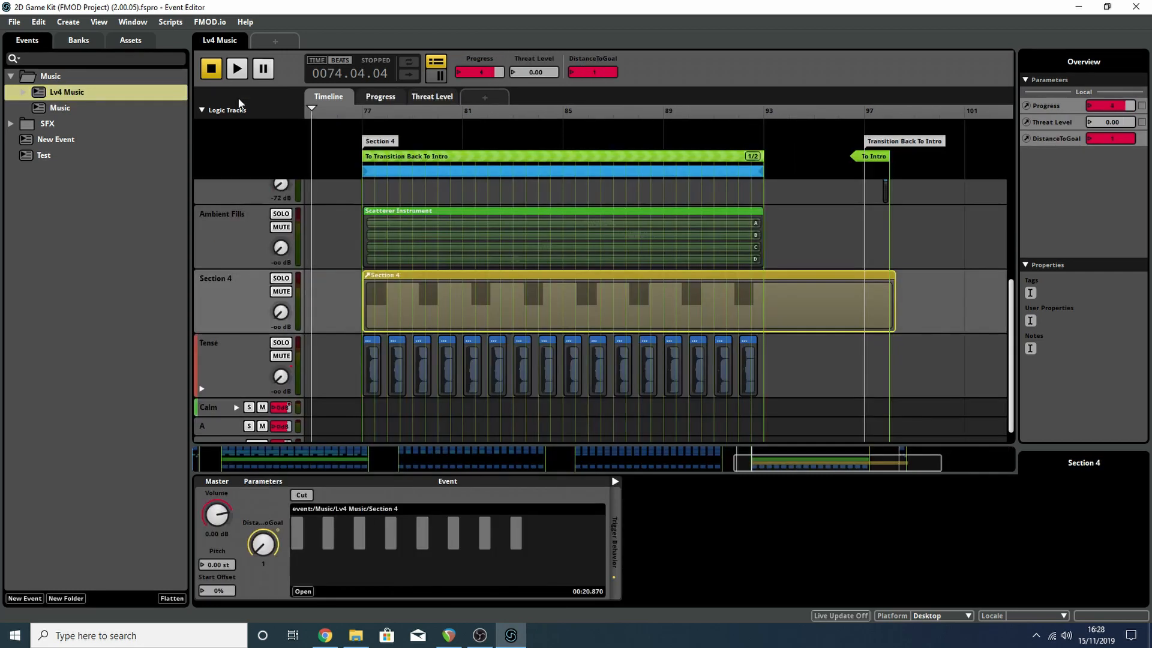
pyautogui.click(532, 105)
pyautogui.click(483, 111)
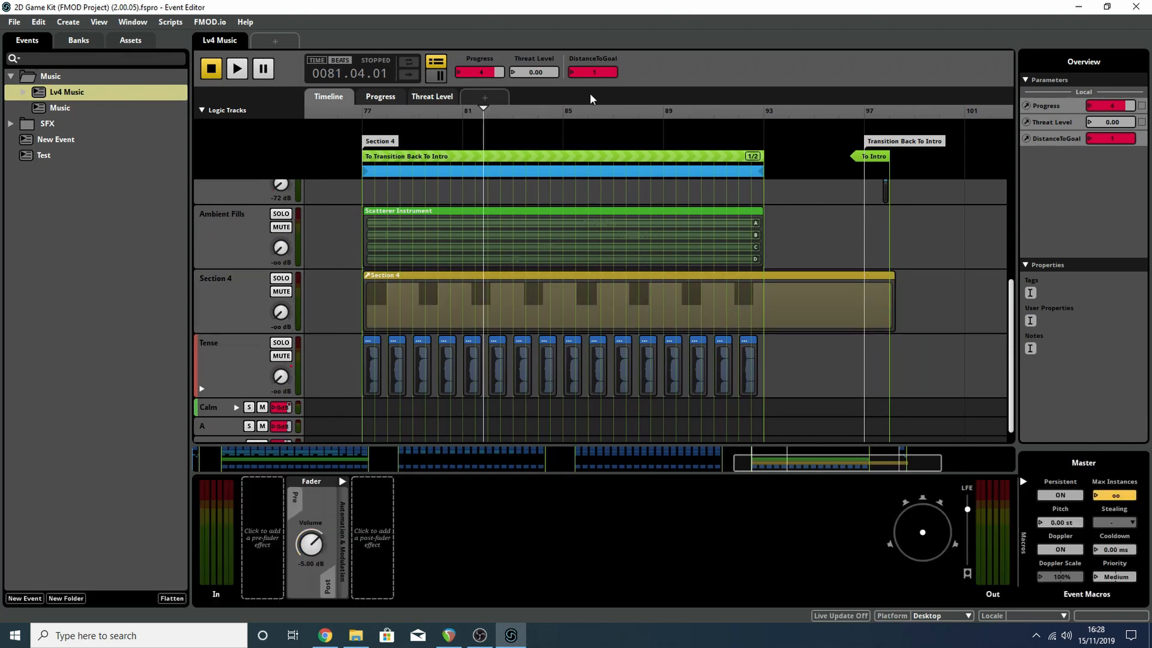
pyautogui.moveTo(497, 68)
pyautogui.mouseDown()
pyautogui.moveTo(486, 69)
pyautogui.moveTo(504, 68)
pyautogui.mouseUp()
# Step: Reopen the nested Section 4 event, view its DistanceToGoal parameter sheet, and move the timeline playhead to Markers C and E
pyautogui.doubleClick(545, 298)
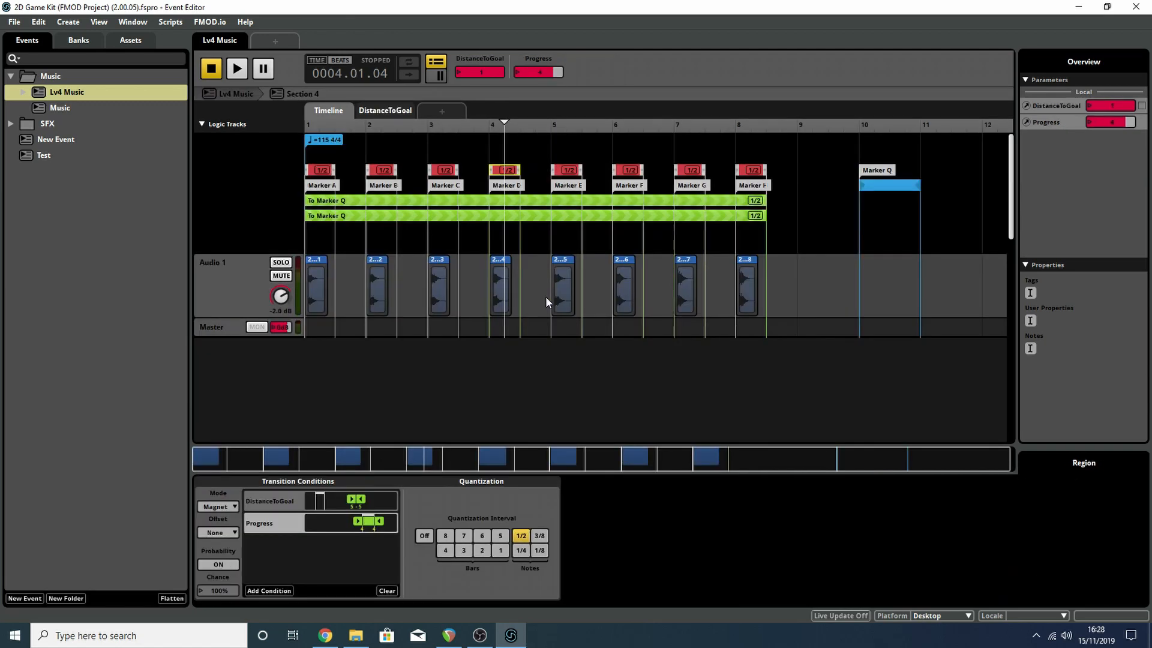
pyautogui.click(392, 111)
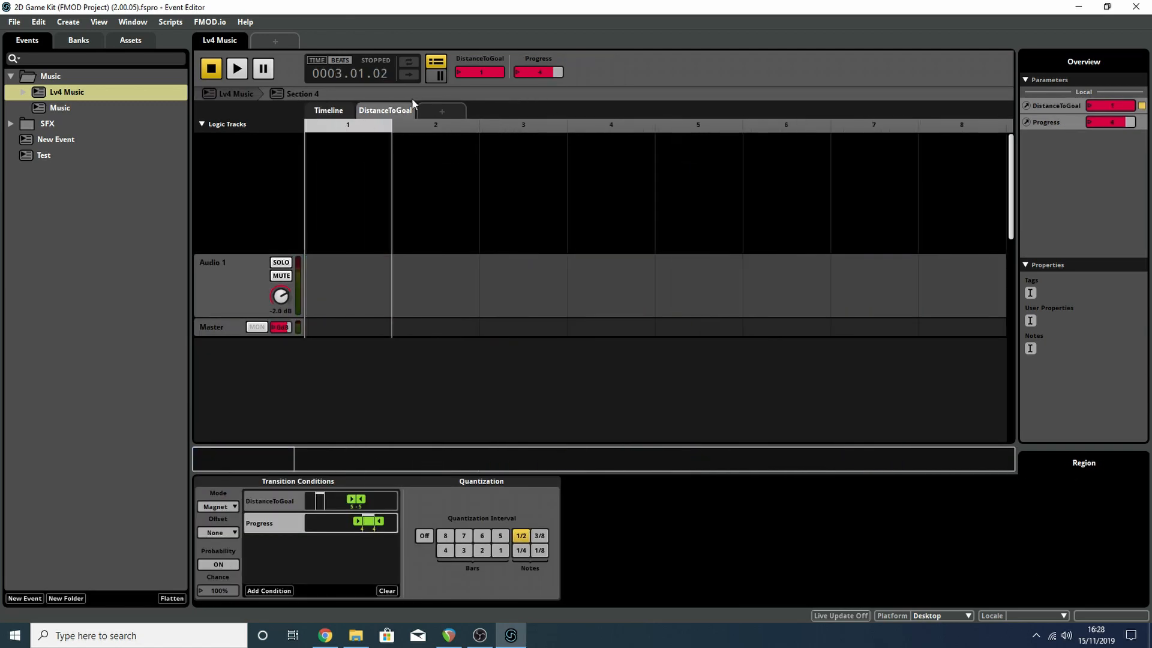
pyautogui.click(328, 110)
pyautogui.click(442, 125)
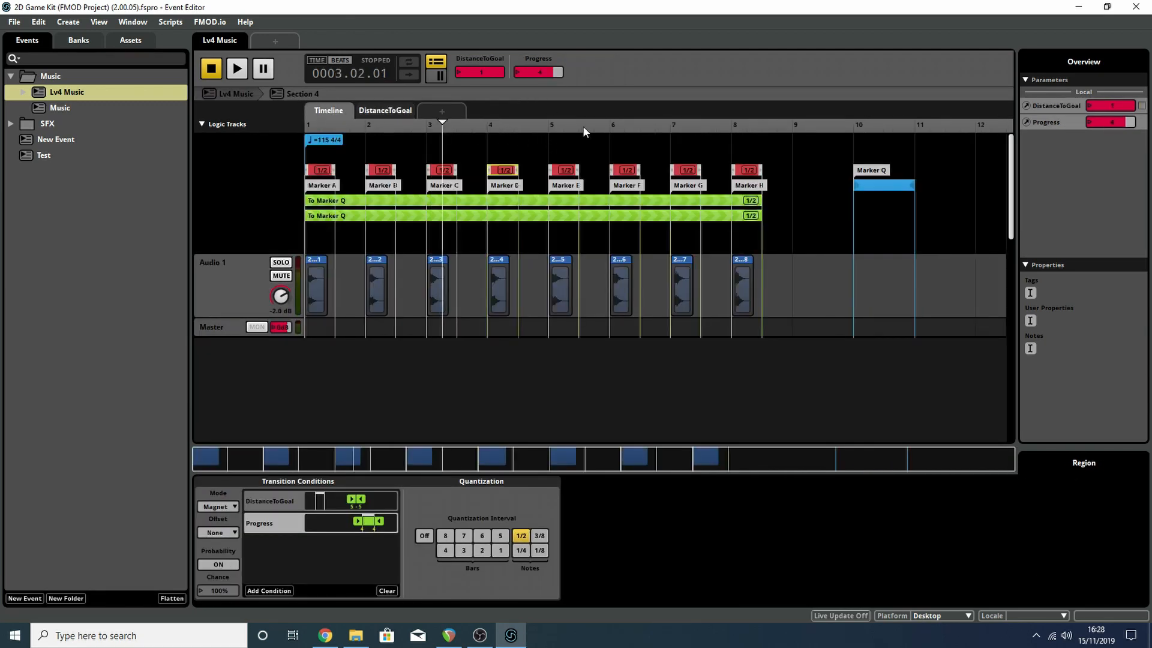
pyautogui.click(564, 125)
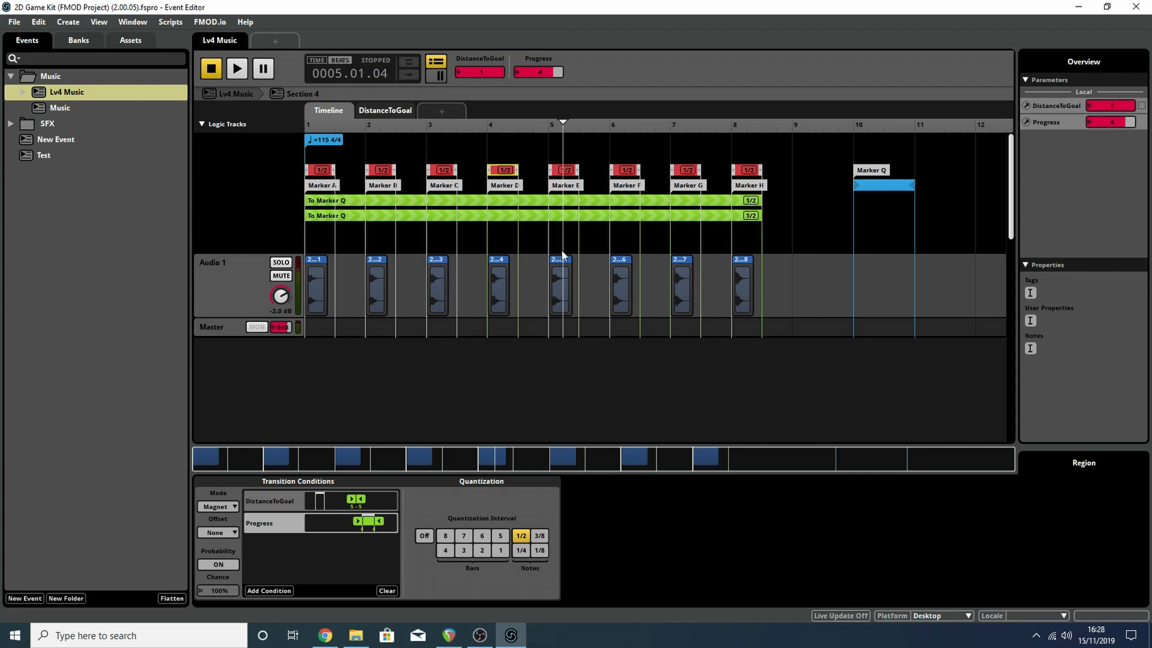
# Step: Move the Lv4 Music playhead to the Transition Back To Intro marker at bar 97 and reopen the nested Section 4 event
pyautogui.click(236, 94)
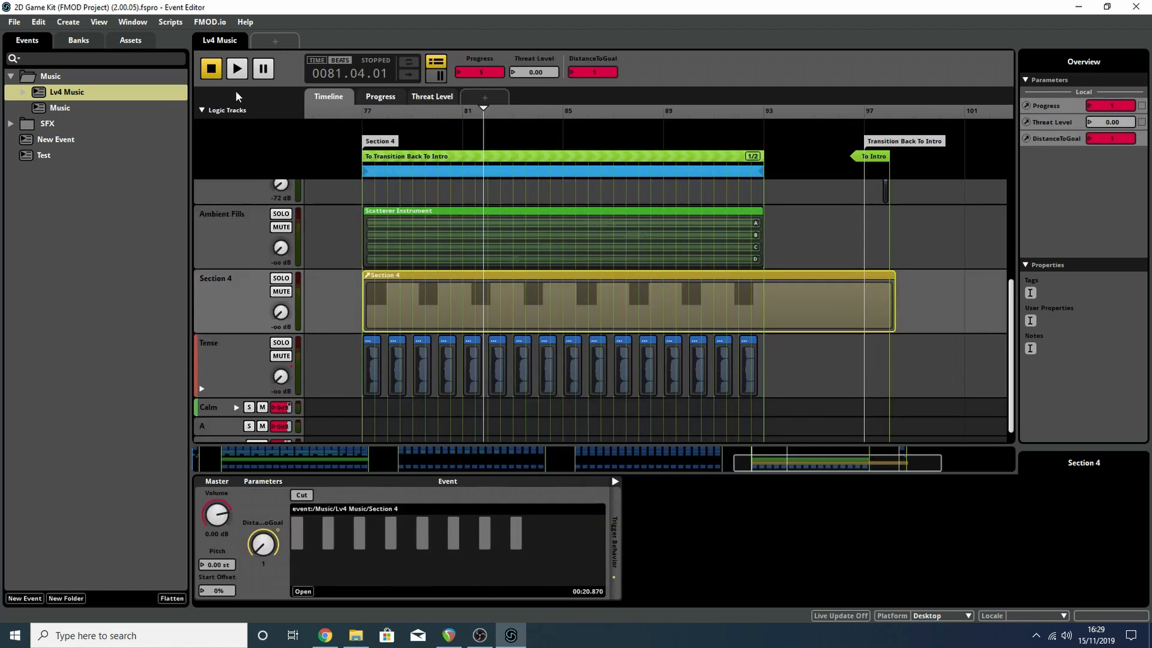
pyautogui.click(870, 114)
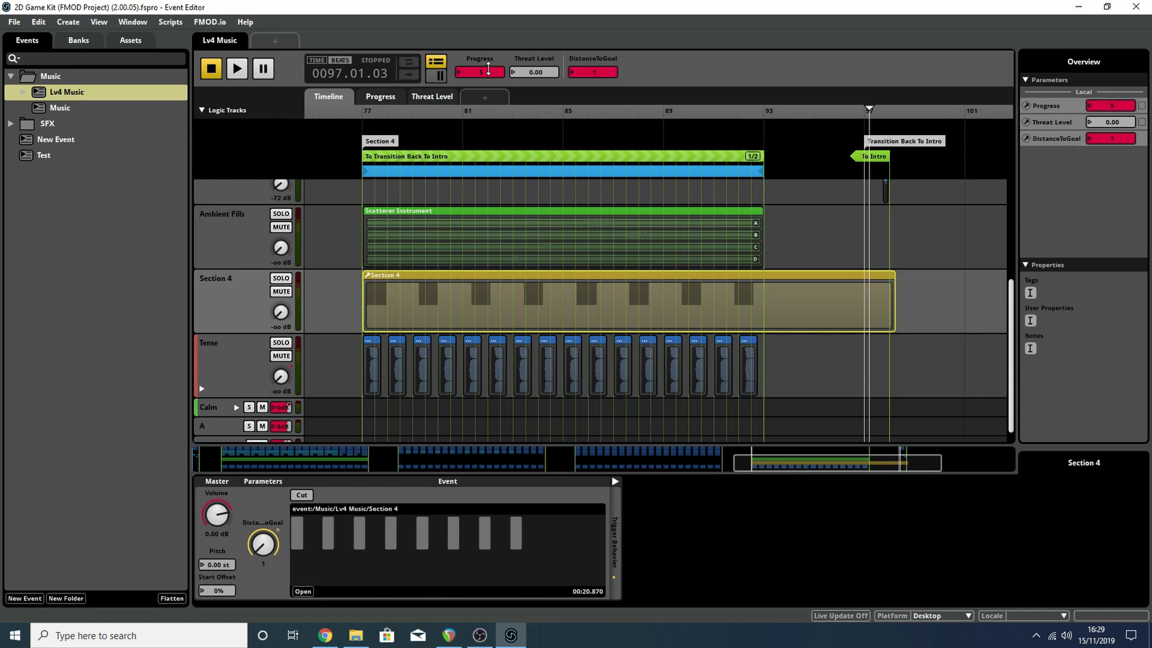
pyautogui.doubleClick(537, 280)
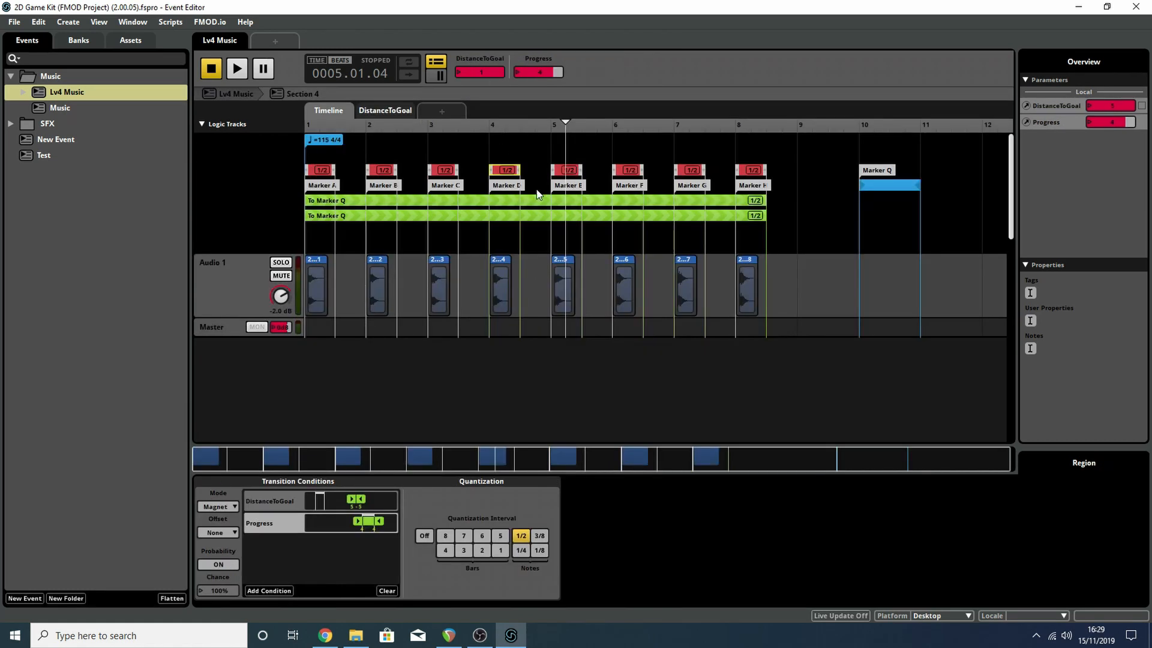
# Step: Inspect the transition conditions of both To Marker Q transition regions and of the magnet region above Marker D
pyautogui.click(525, 204)
pyautogui.click(505, 216)
pyautogui.click(506, 201)
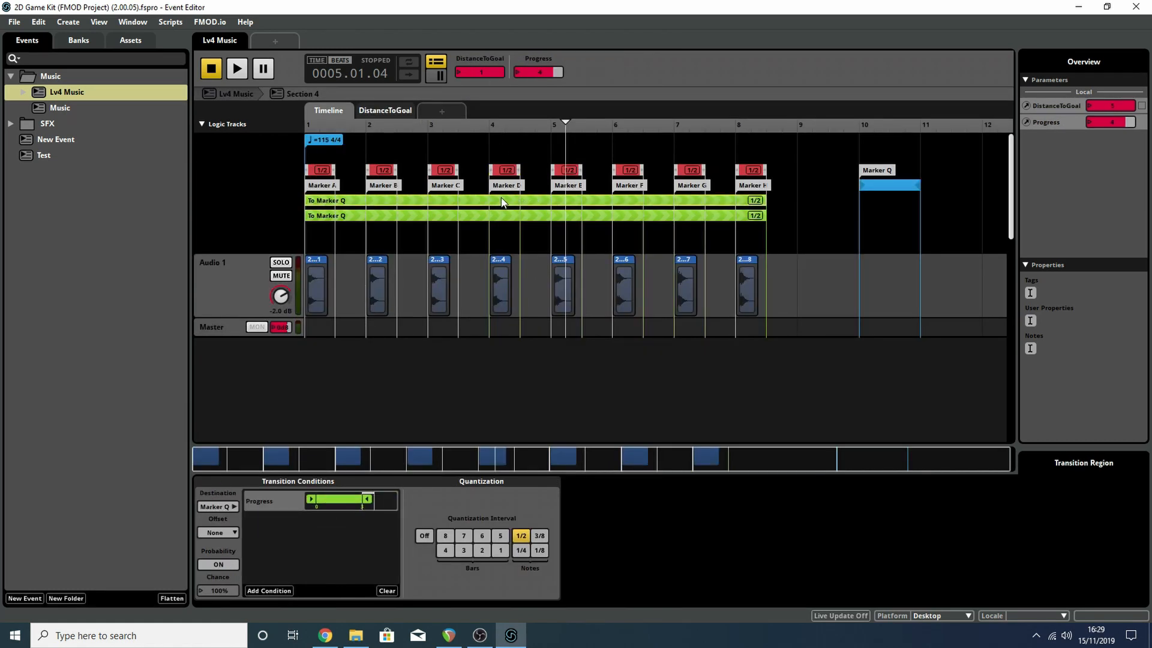
pyautogui.click(506, 217)
pyautogui.click(504, 174)
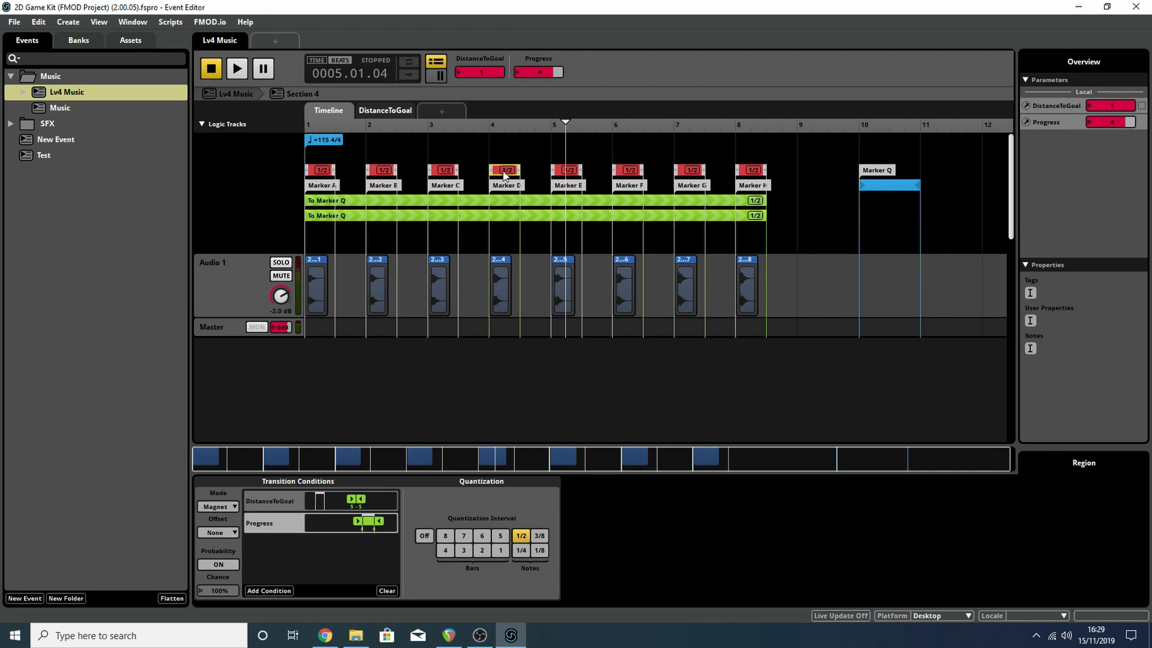
# Step: Move the nested event's playhead to Marker D, Marker Q and Marker E, and return to Lv4 Music
pyautogui.click(497, 127)
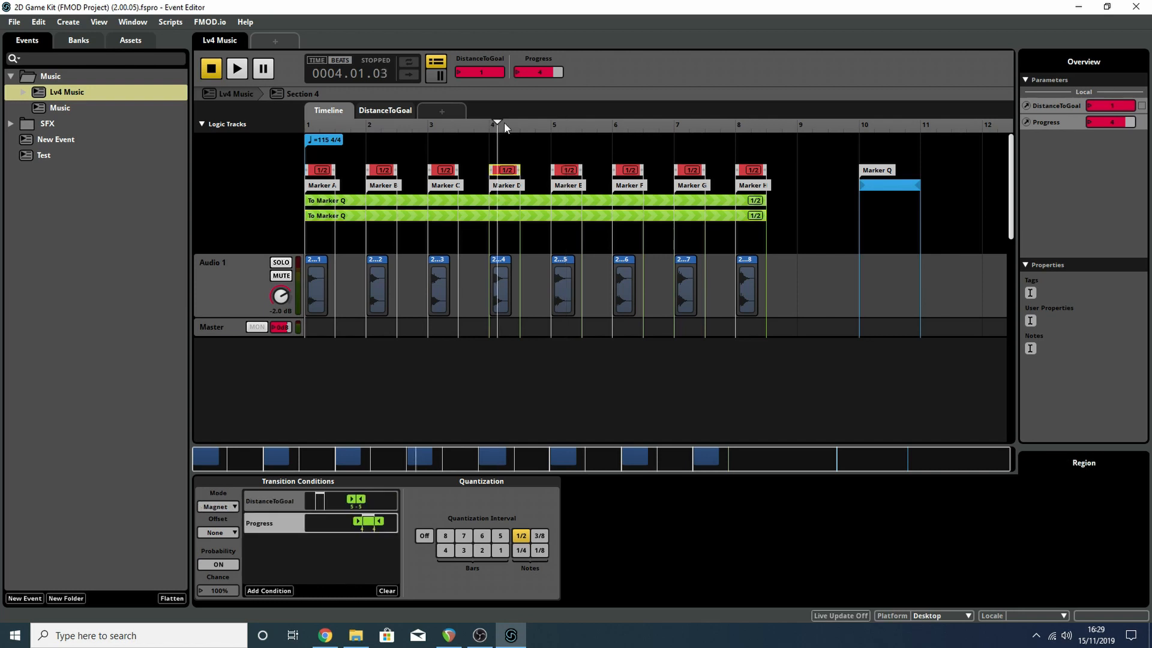
pyautogui.click(862, 125)
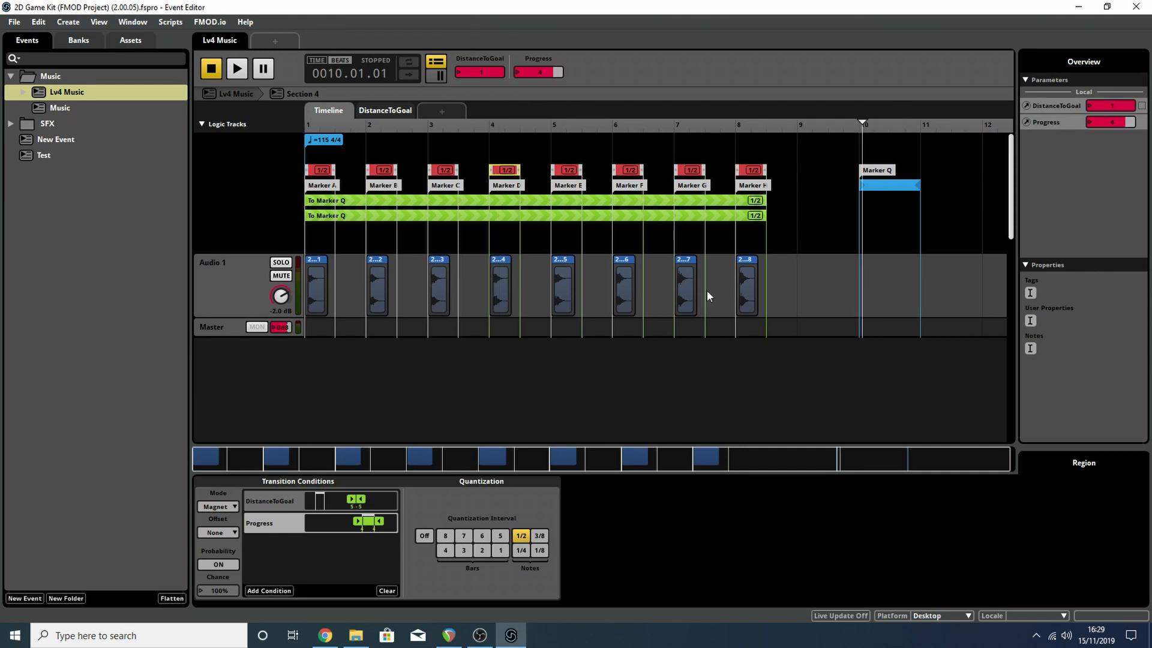
pyautogui.click(561, 125)
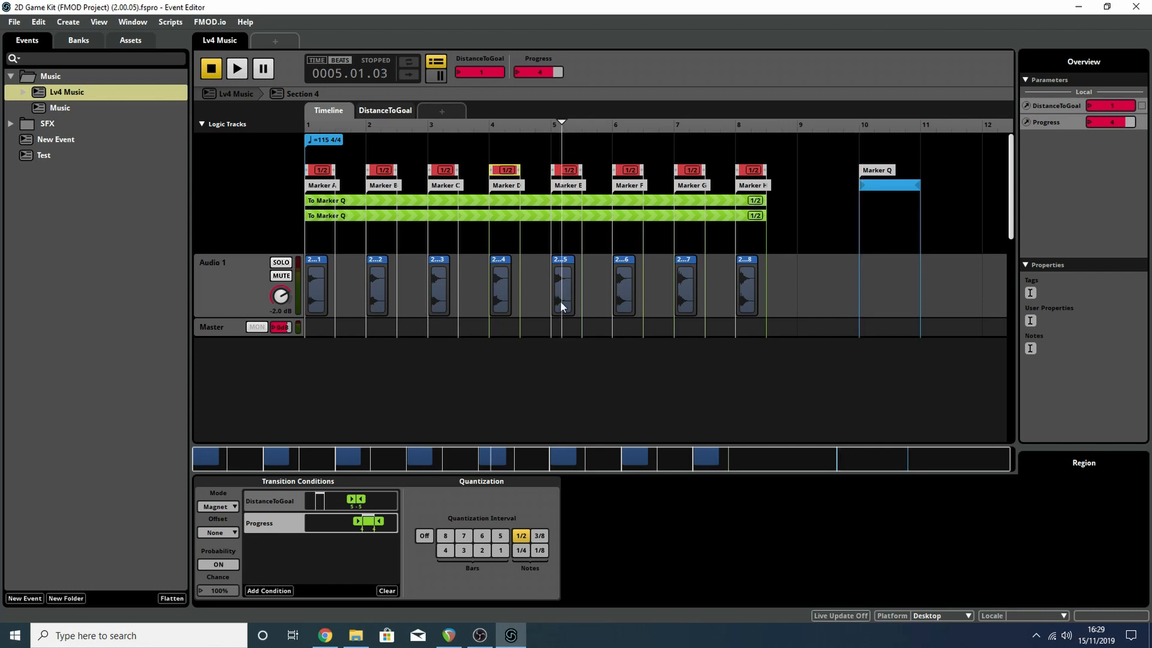
pyautogui.click(241, 94)
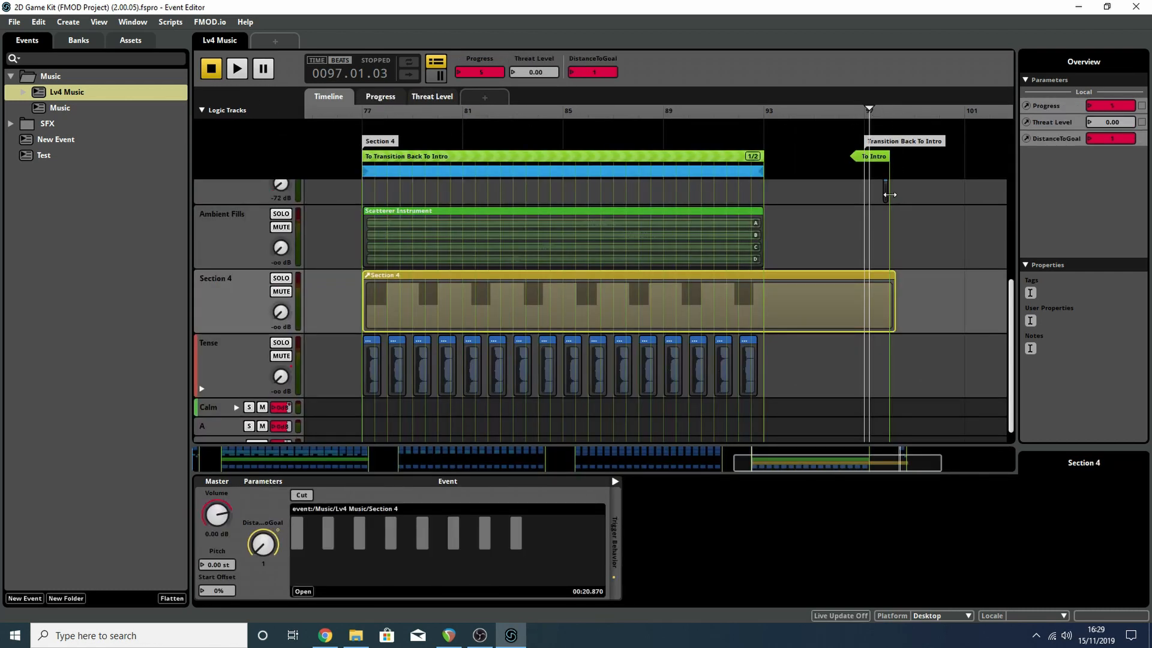
# Step: Set Progress to 4 and start Lv4 Music playback from bar 82 inside Section 4
pyautogui.scroll(3, 868, 180)
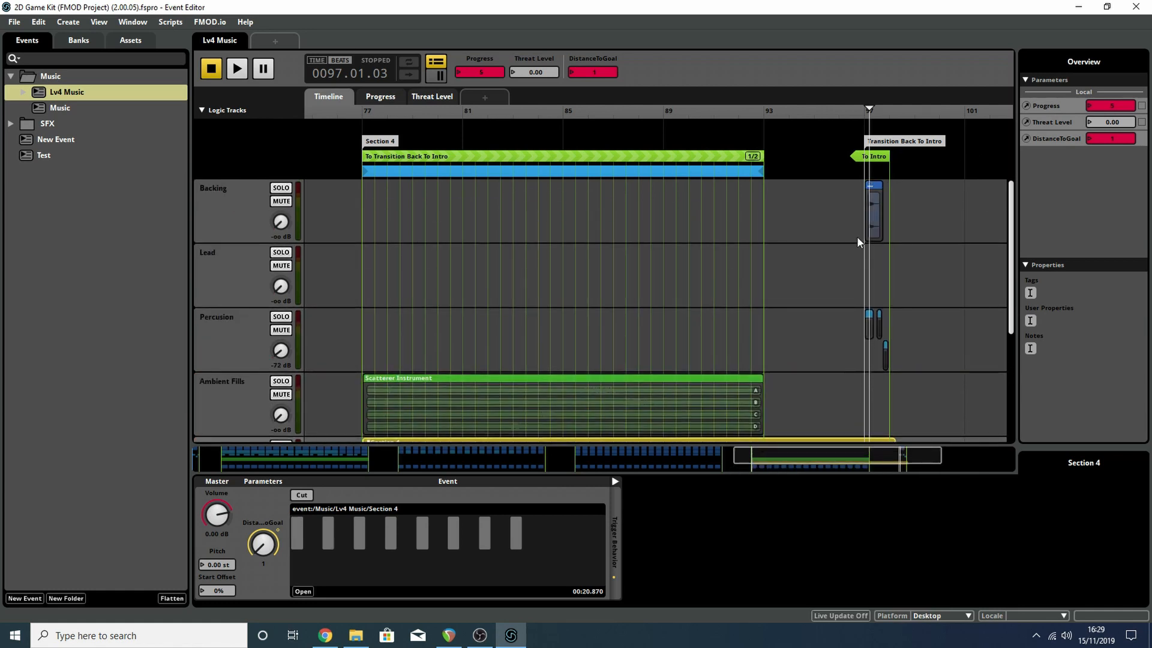
pyautogui.moveTo(1010, 273); pyautogui.dragTo(1010, 286)
pyautogui.moveTo(488, 75); pyautogui.dragTo(487, 76)
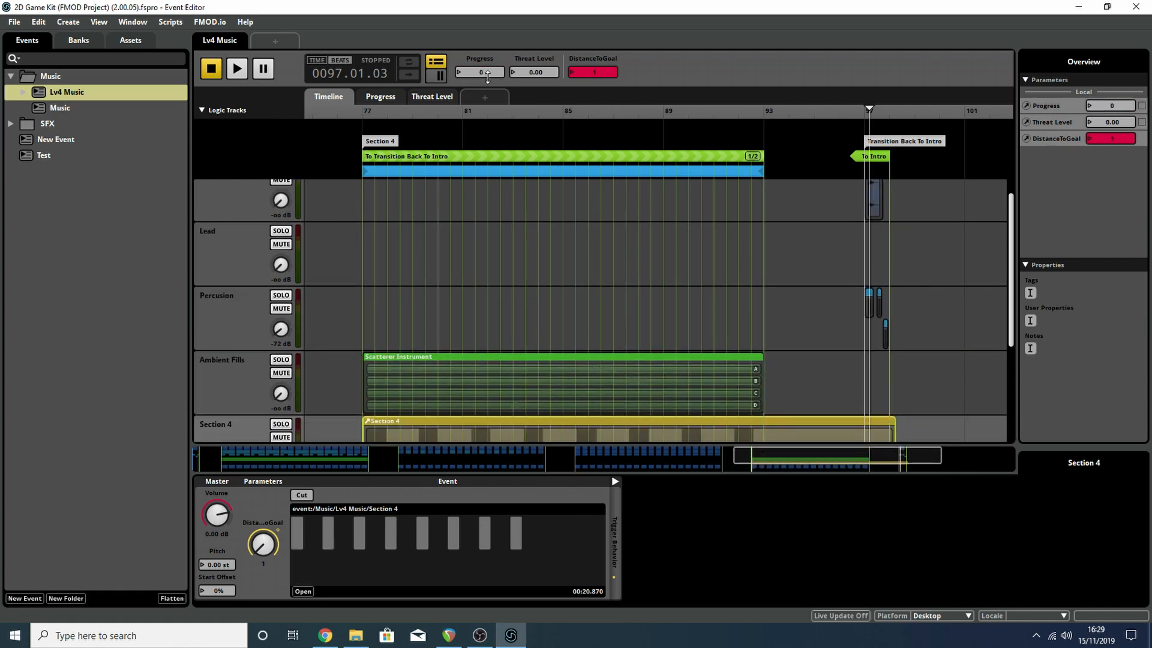
pyautogui.click(494, 110)
pyautogui.press('space')
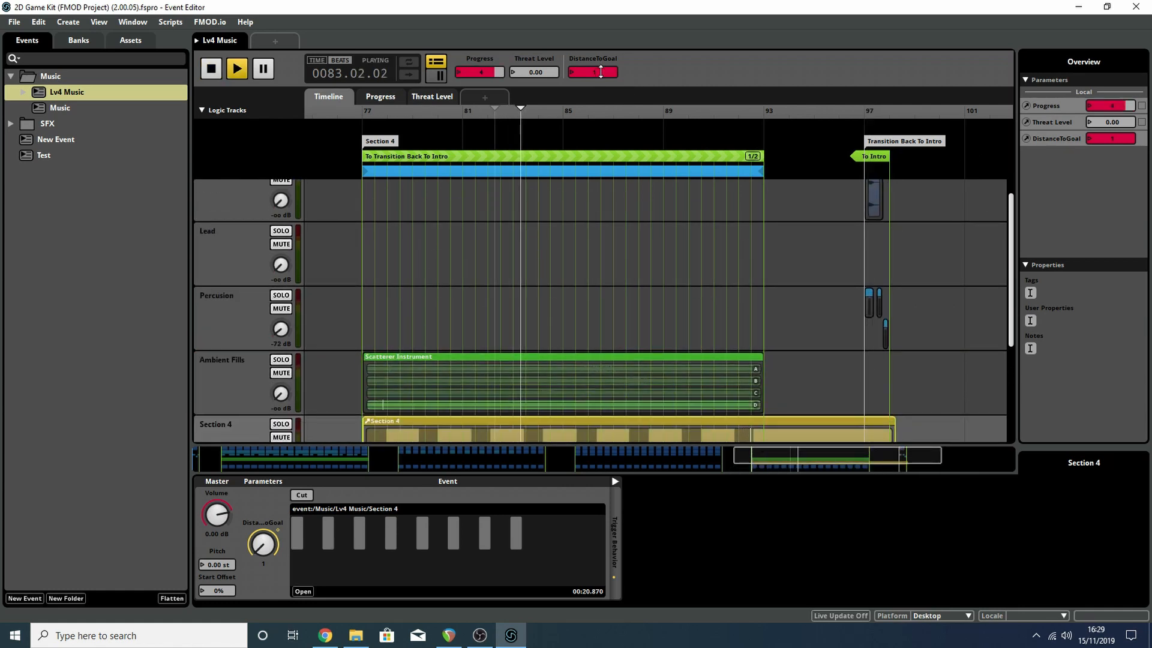
# Step: Raise DistanceToGoal to 8 while Section 4 plays, and lower it back to 1
pyautogui.moveTo(603, 73); pyautogui.dragTo(603, 70)
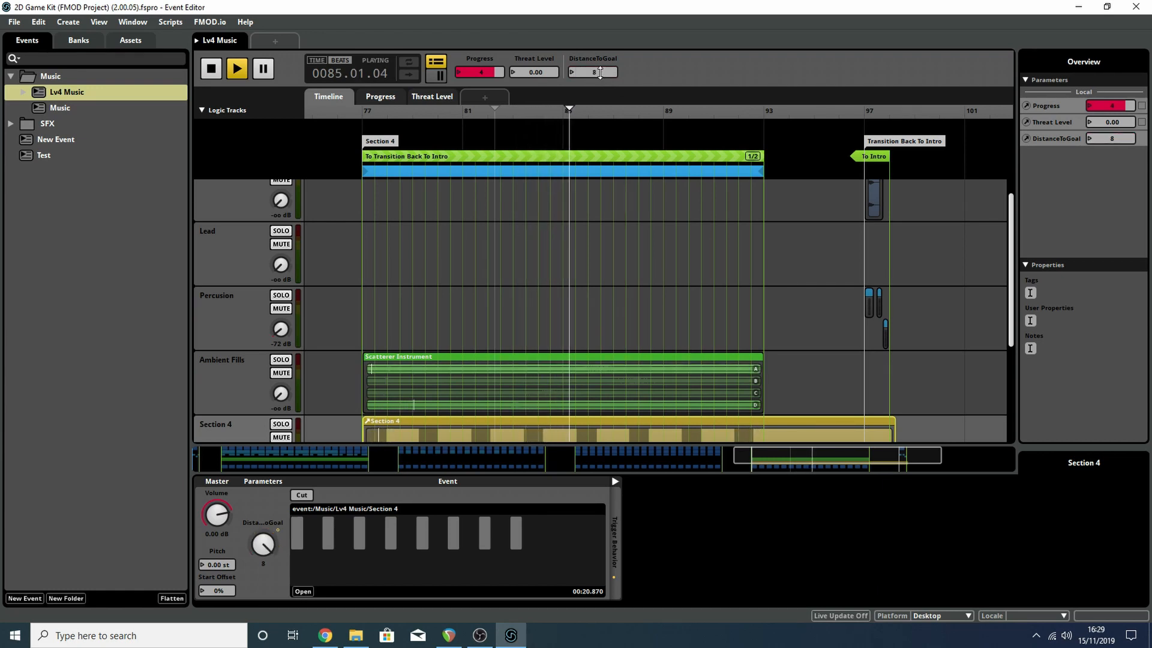
pyautogui.moveTo(600, 72); pyautogui.dragTo(599, 75)
pyautogui.moveTo(592, 72); pyautogui.dragTo(592, 112)
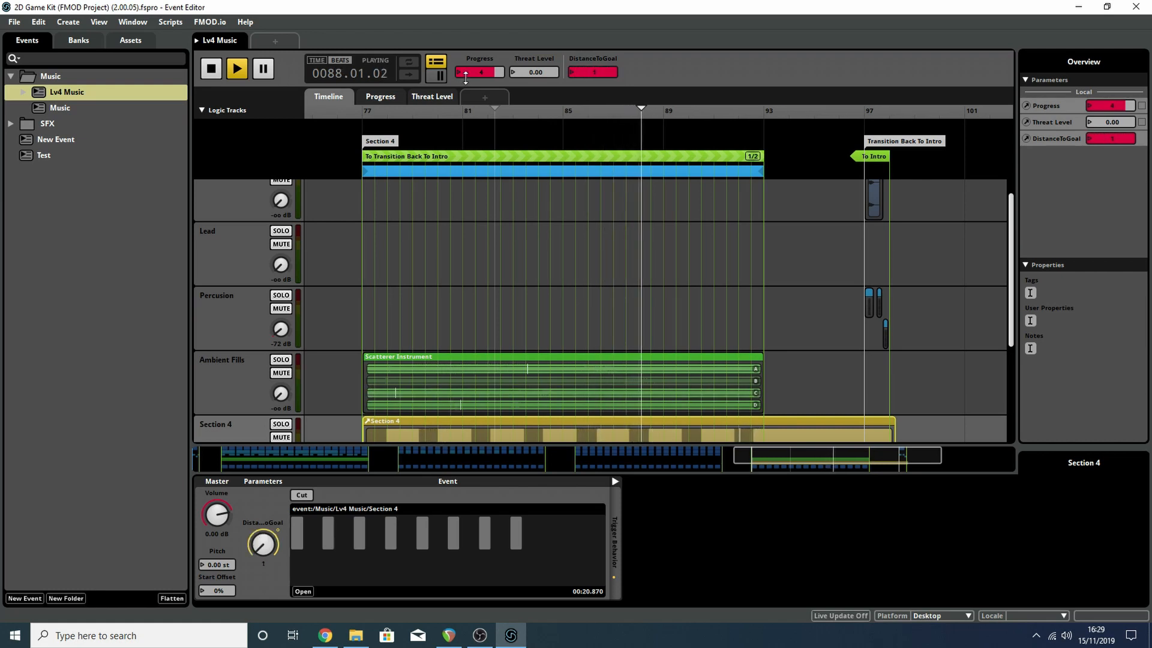
# Step: Set Progress to 5 during playback to trigger the transition back to the Intro, and stop playback
pyautogui.moveTo(486, 73); pyautogui.dragTo(486, 65)
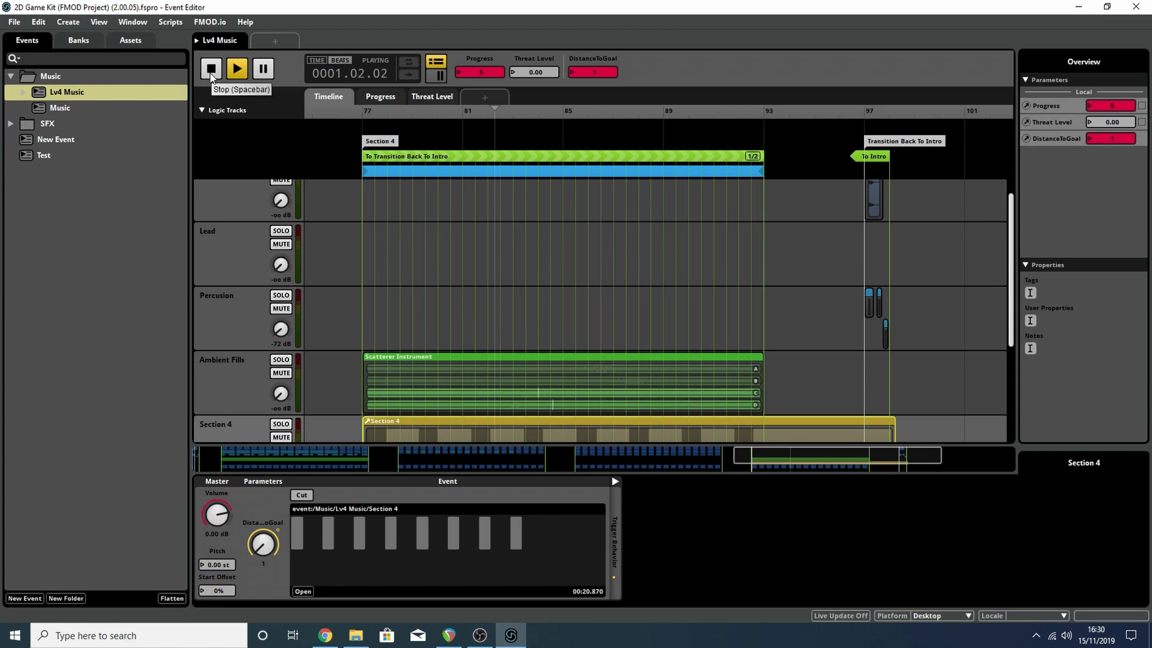
pyautogui.click(211, 74)
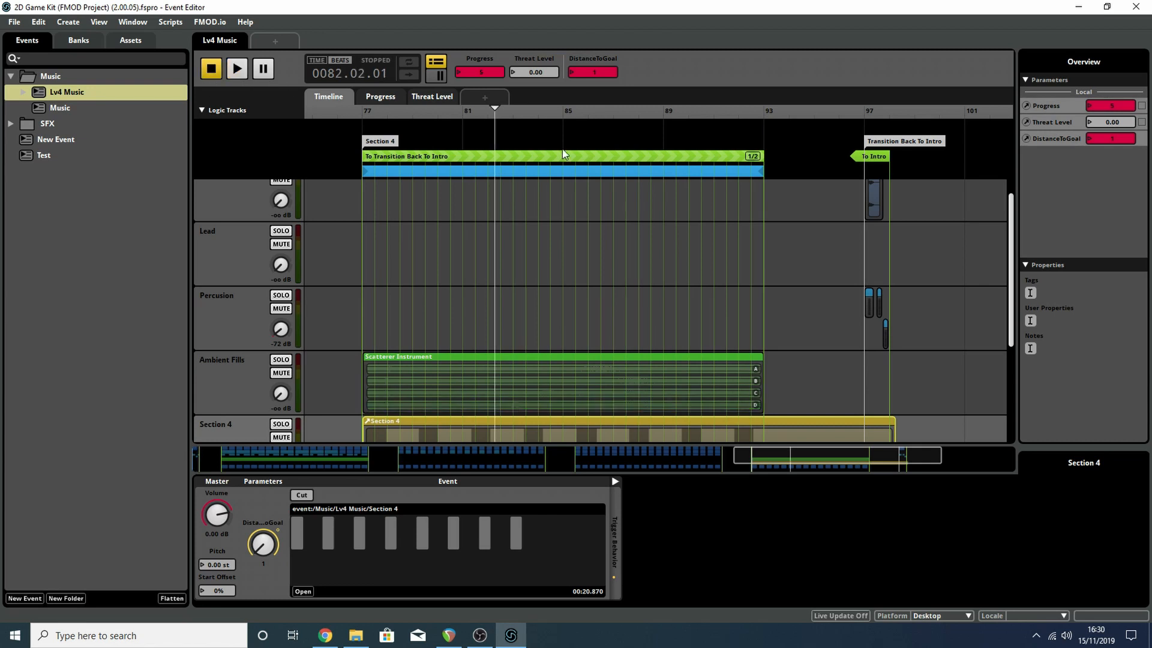
# Step: Review the full Lv4 Music timeline, selecting a Section 2 Lead instrument and moving the playhead through Sections 1, 2 and 4
pyautogui.scroll(-3, 563, 155)
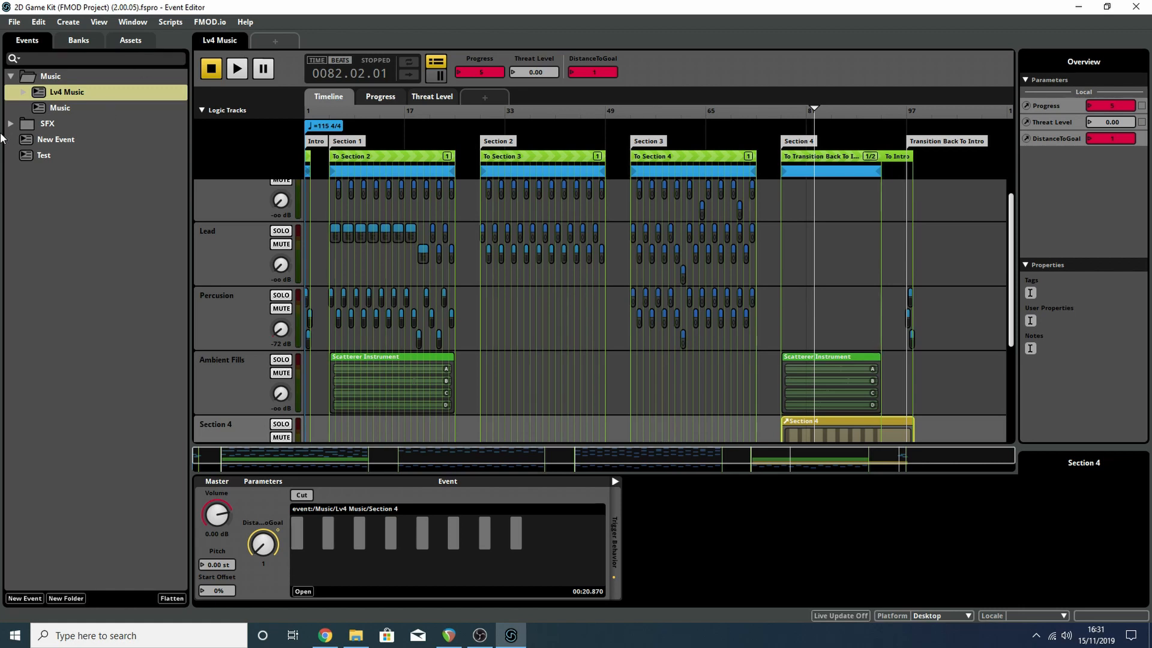
pyautogui.click(10, 124)
pyautogui.click(10, 123)
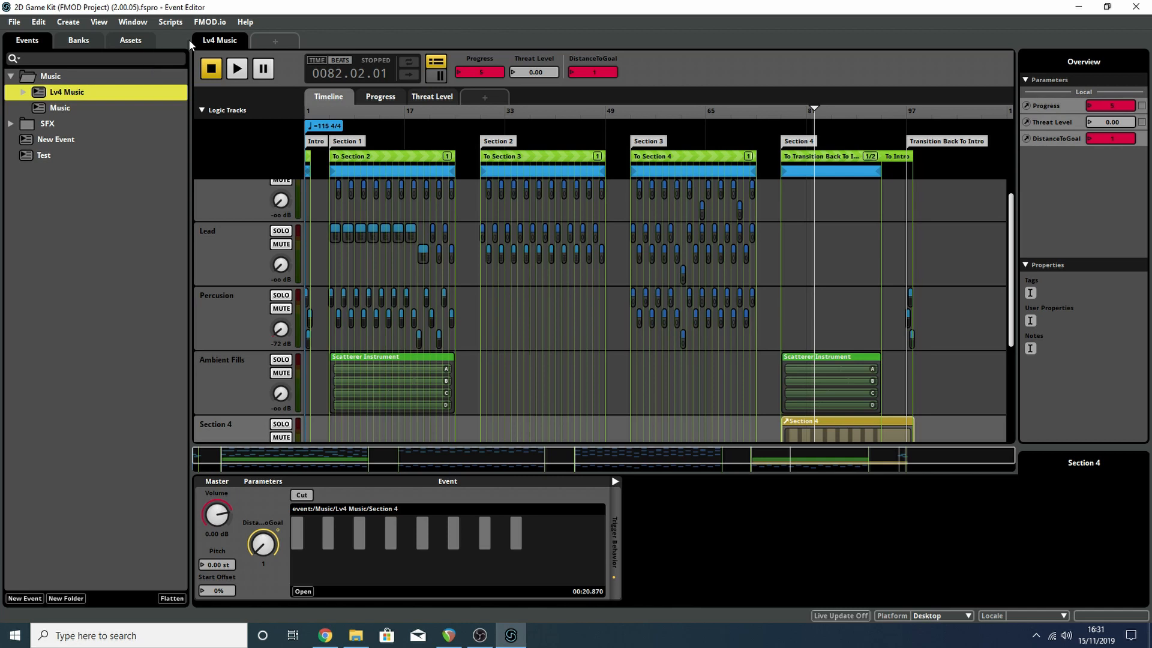
pyautogui.click(532, 233)
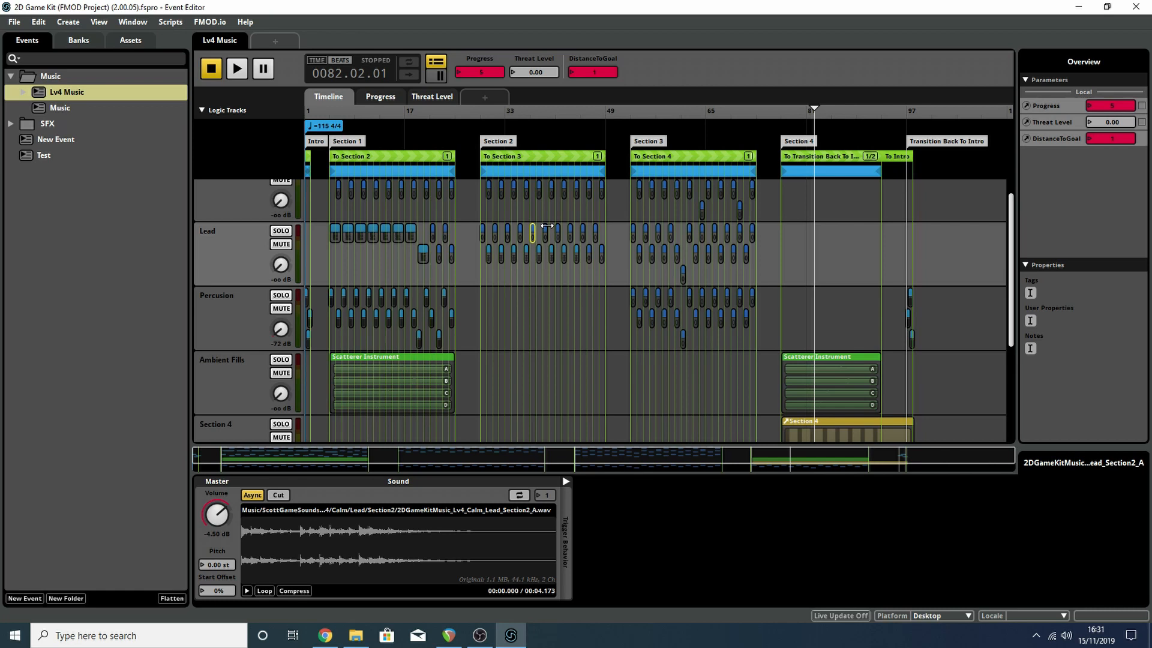
pyautogui.click(383, 108)
pyautogui.click(506, 108)
pyautogui.click(809, 109)
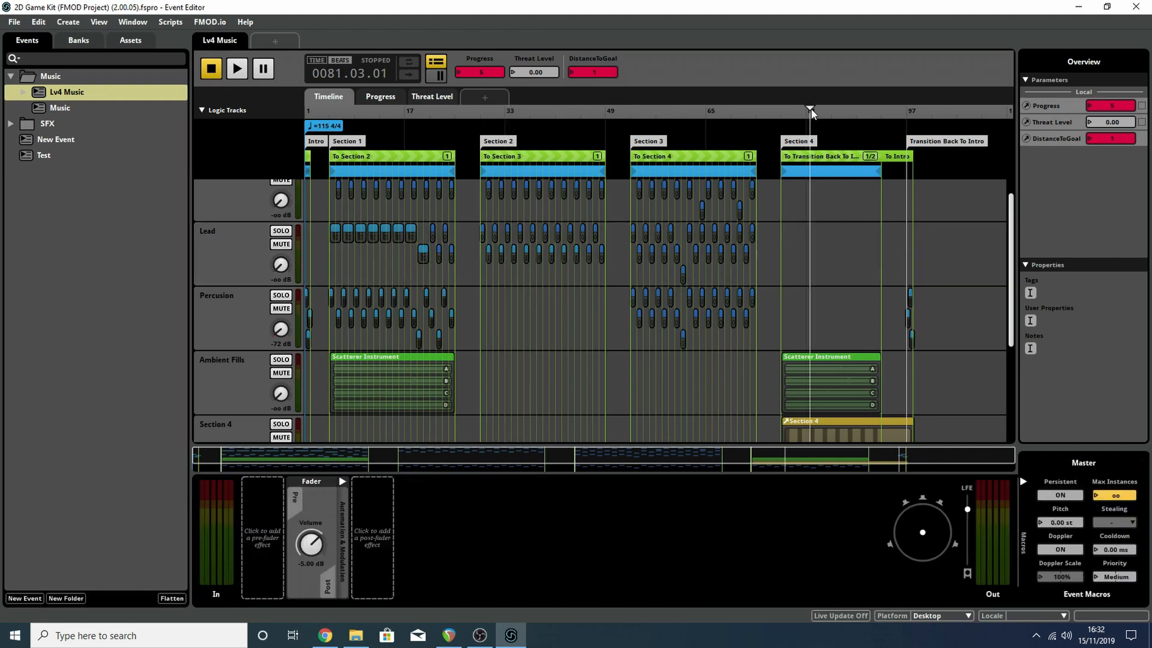